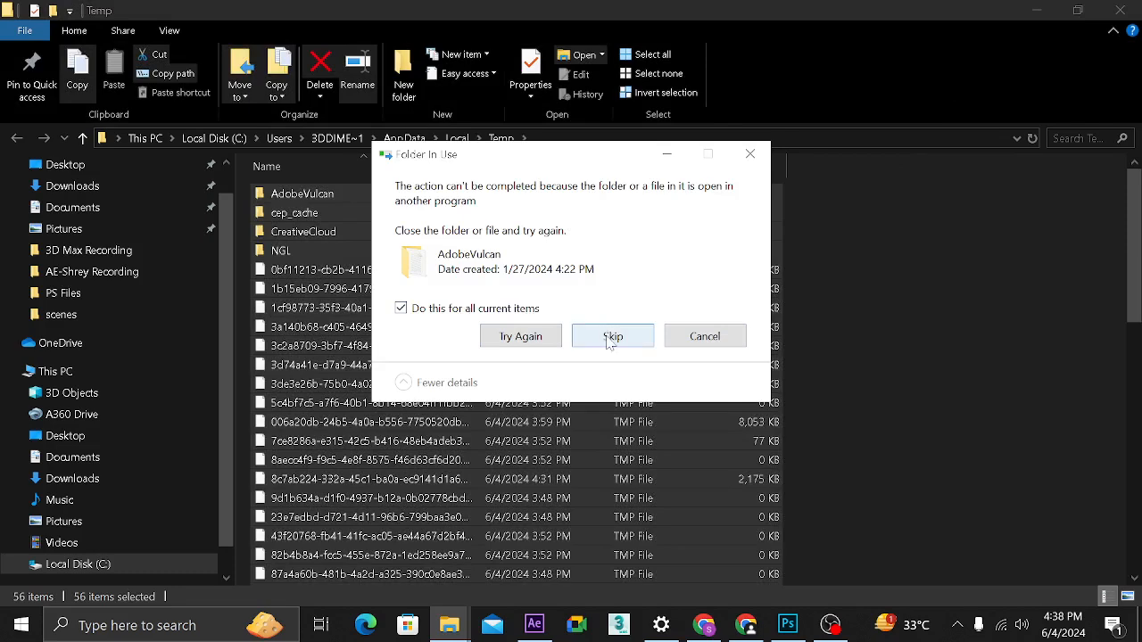
- Skip all Temp items that are in use, close the Temp folder window, and switch to Photoshop
left_click(610, 334)
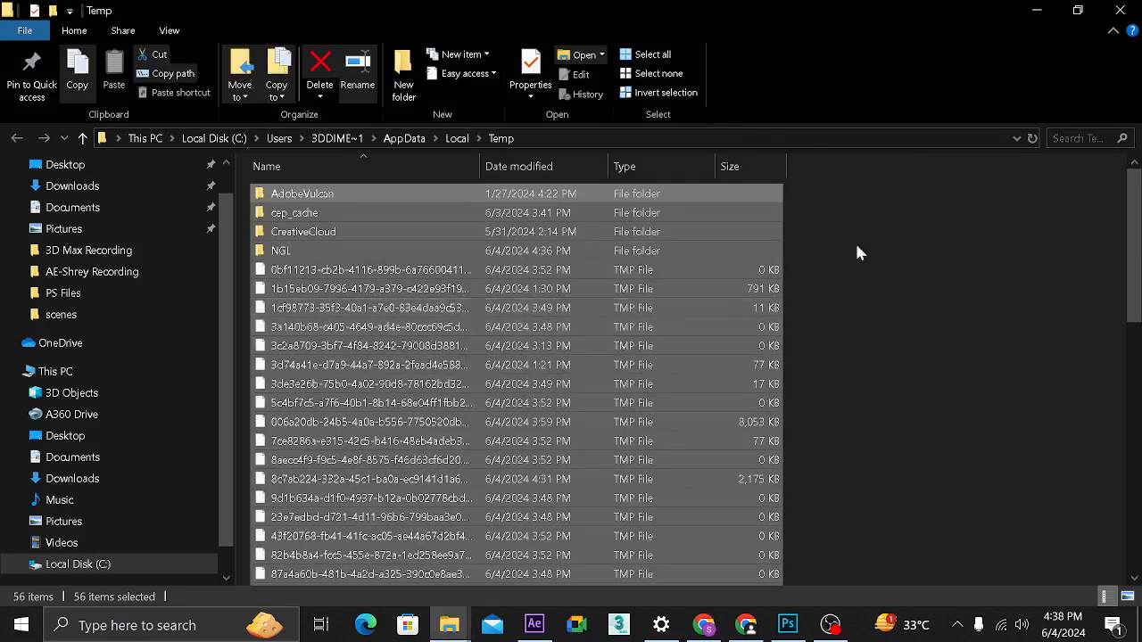
left_click(1120, 10)
left_click(1120, 10)
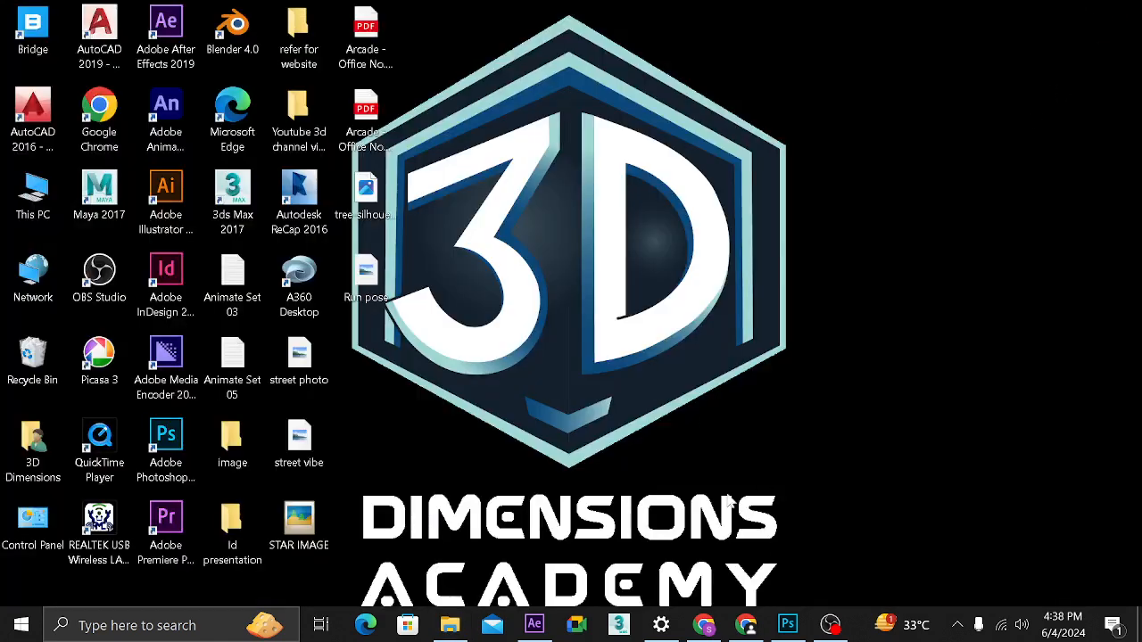
left_click(788, 624)
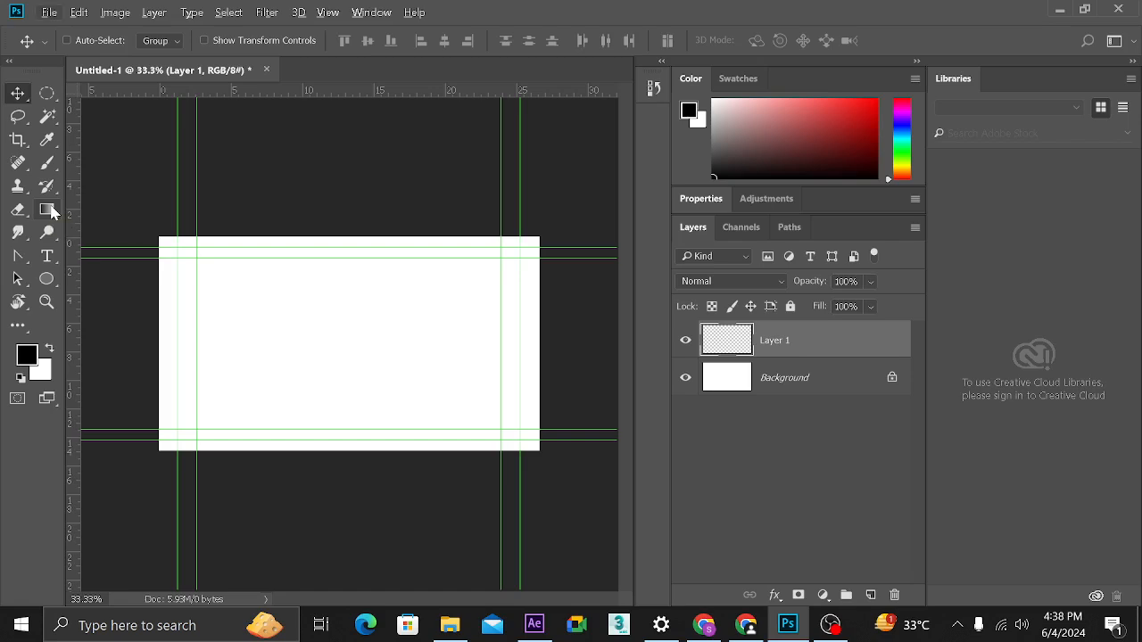
- Set the foreground colour to teal 07635e and fill Layer 1 with it
left_click(27, 356)
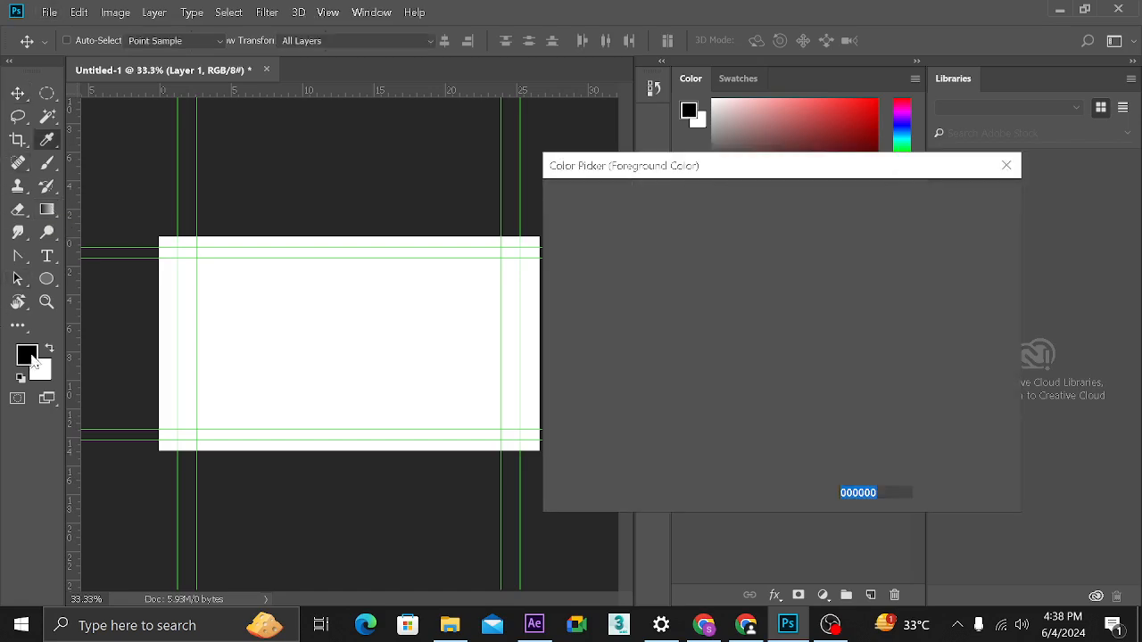
left_click(730, 332)
type("07635e")
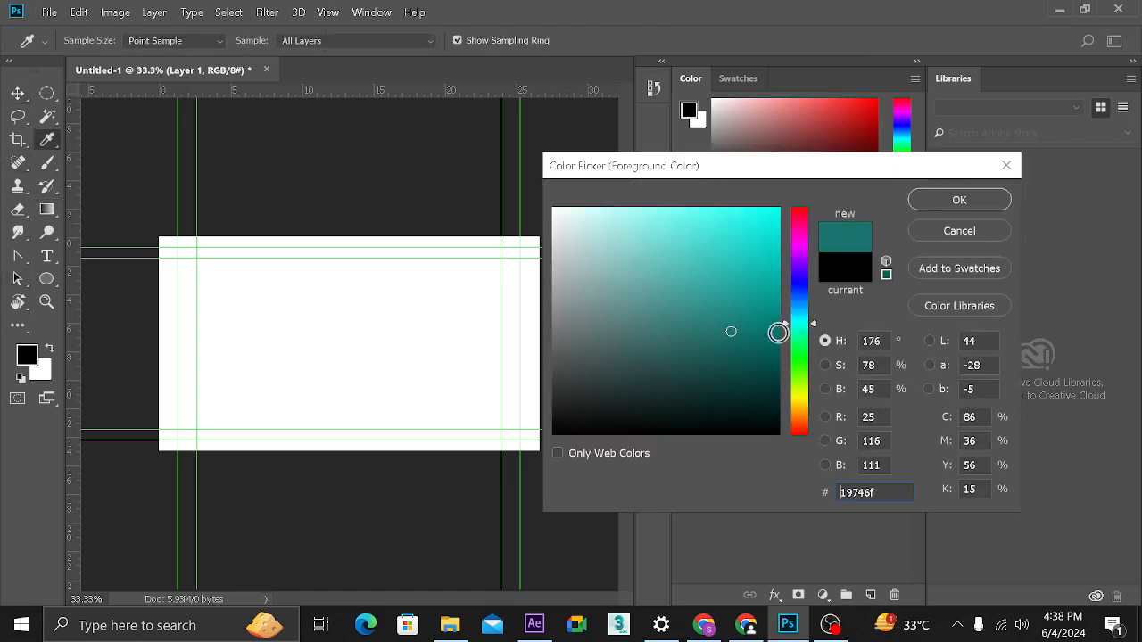
left_click(932, 201)
key("v")
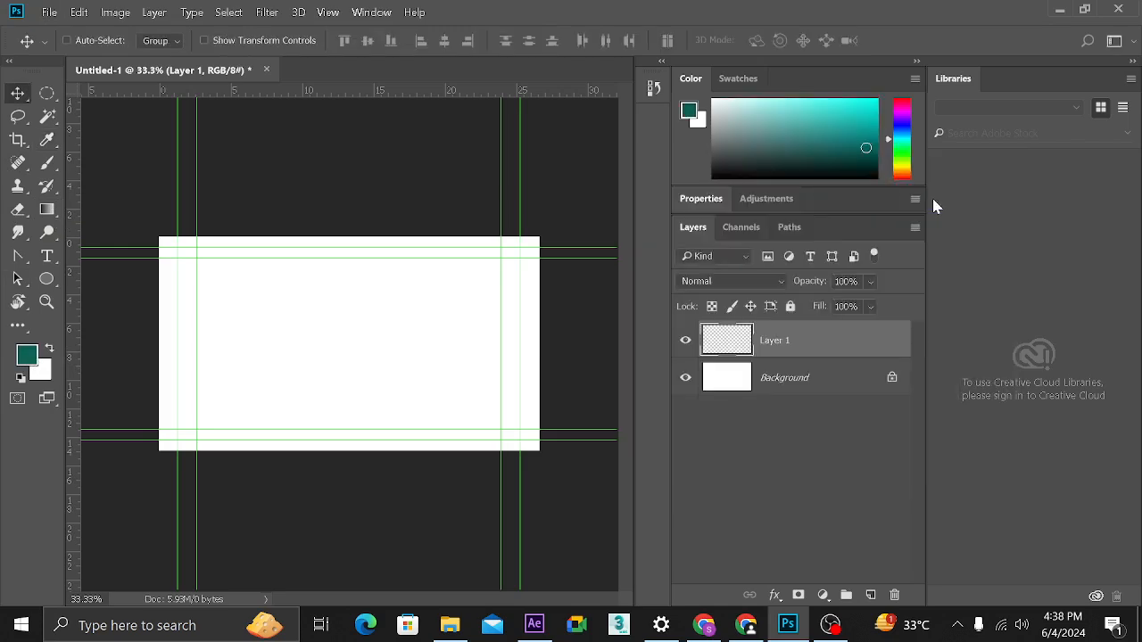
key("alt+BackSpace")
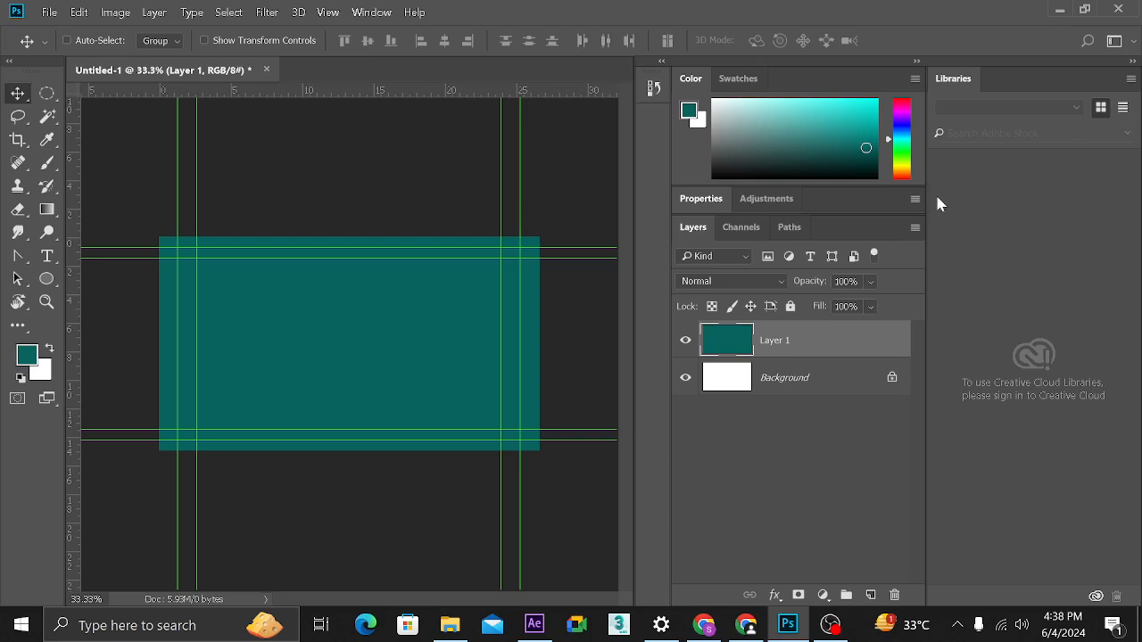
- On a new layer, build a cloud from overlapping elliptical selections in the canvas's upper-left area, fill it white, and deselect
left_click(870, 595)
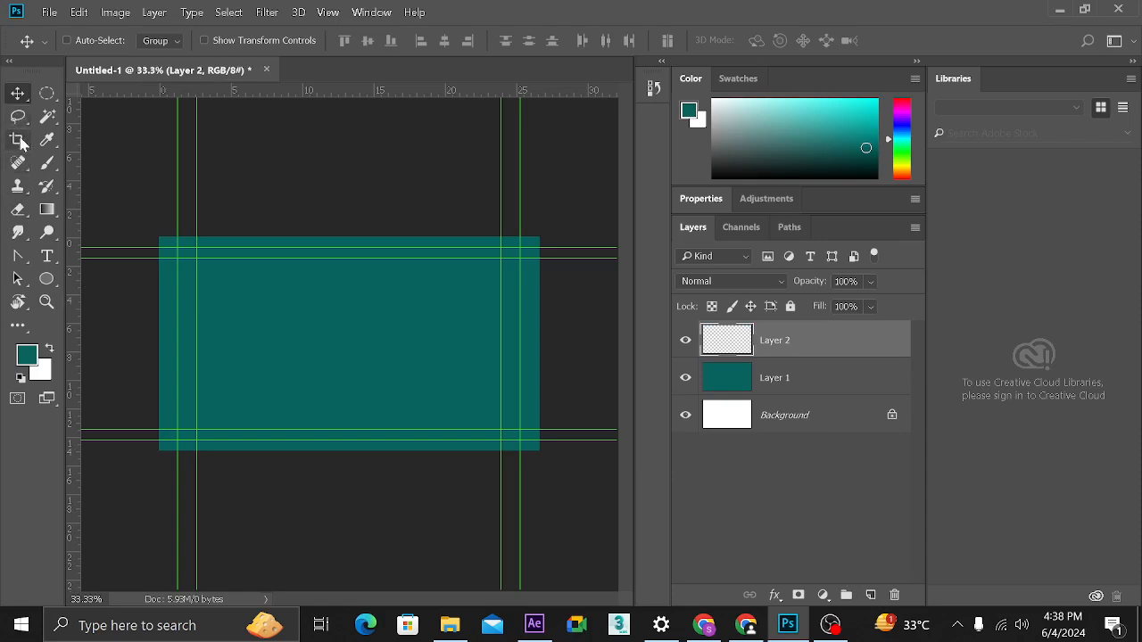
left_click(47, 94)
right_click(46, 94)
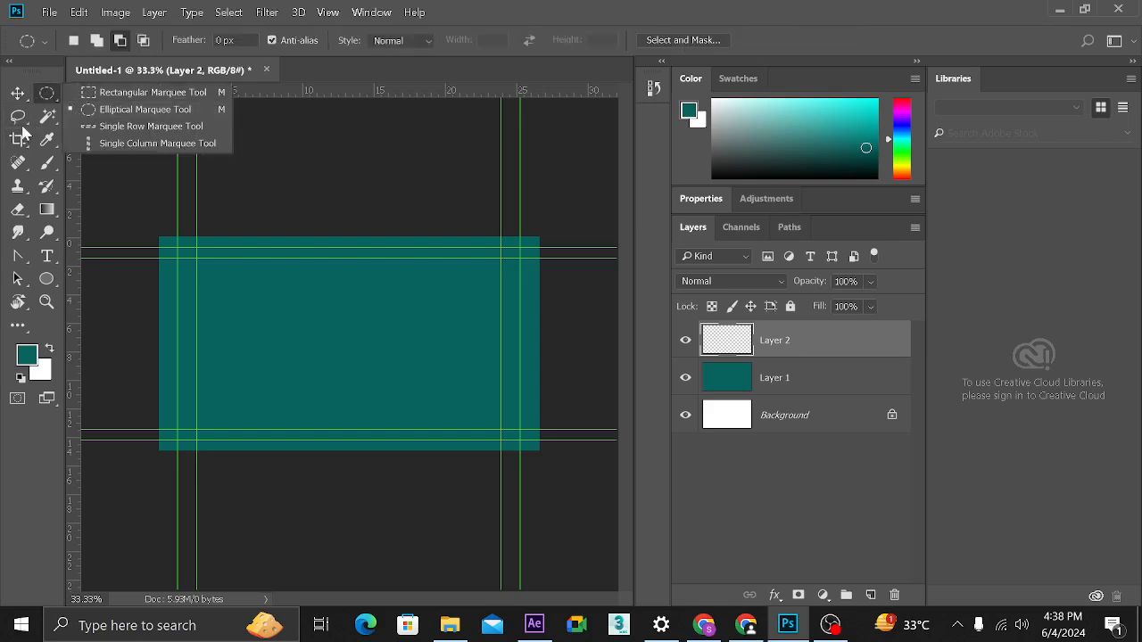
left_click(90, 109)
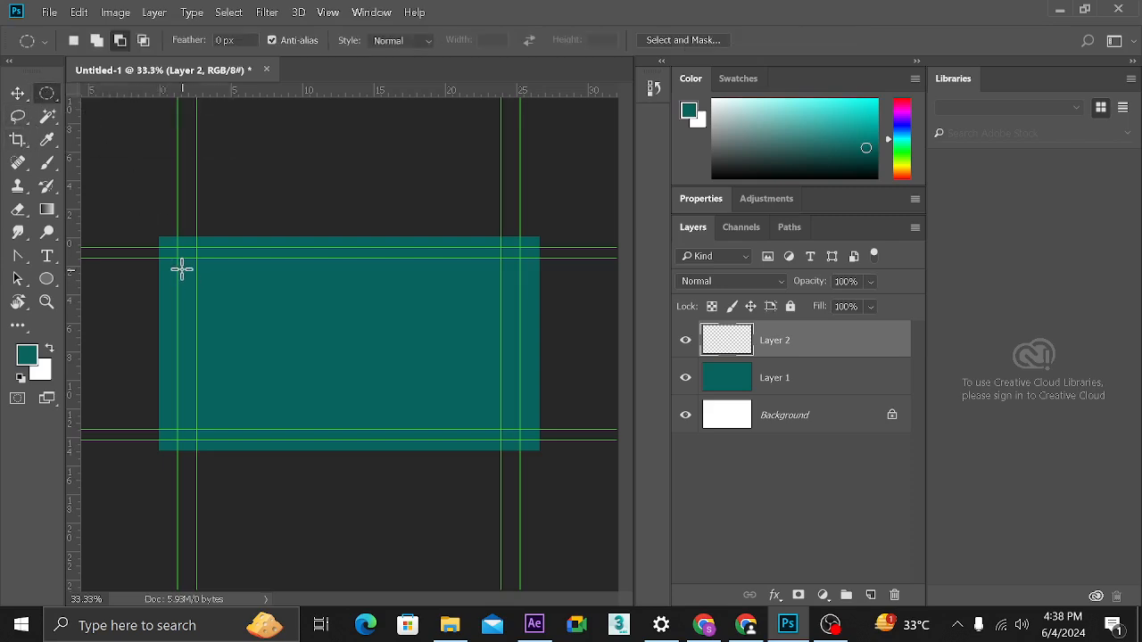
left_click_drag(211, 288, 261, 300)
key("ctrl+BackSpace")
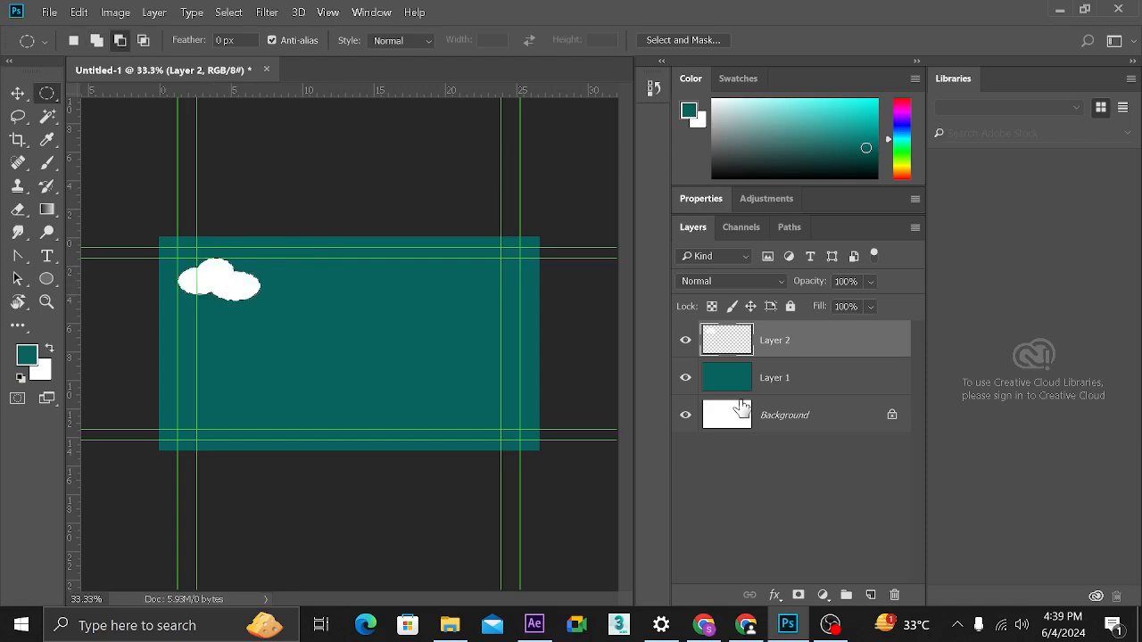
key("ctrl+d")
- Place two copies of the cloud to the right of the original, with a wider gap before the last one
left_click(19, 93)
left_click_drag(274, 286, 455, 299)
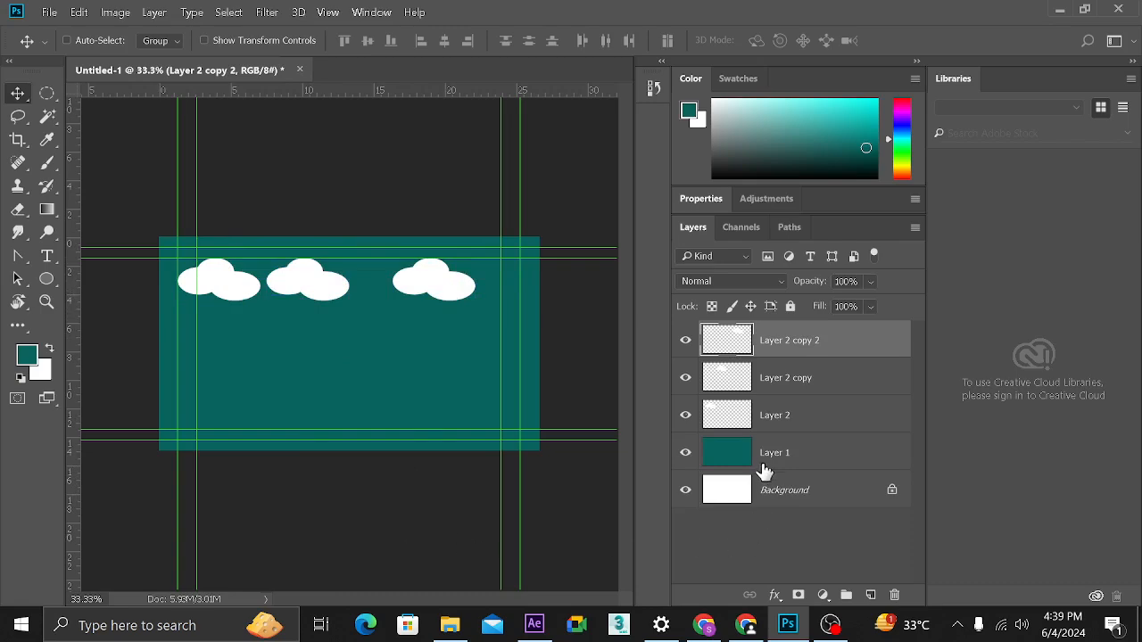
- Add a new layer directly above Layer 1 and lasso a wavy hill outline across the bottom of the canvas
left_click(767, 461)
left_click(870, 595)
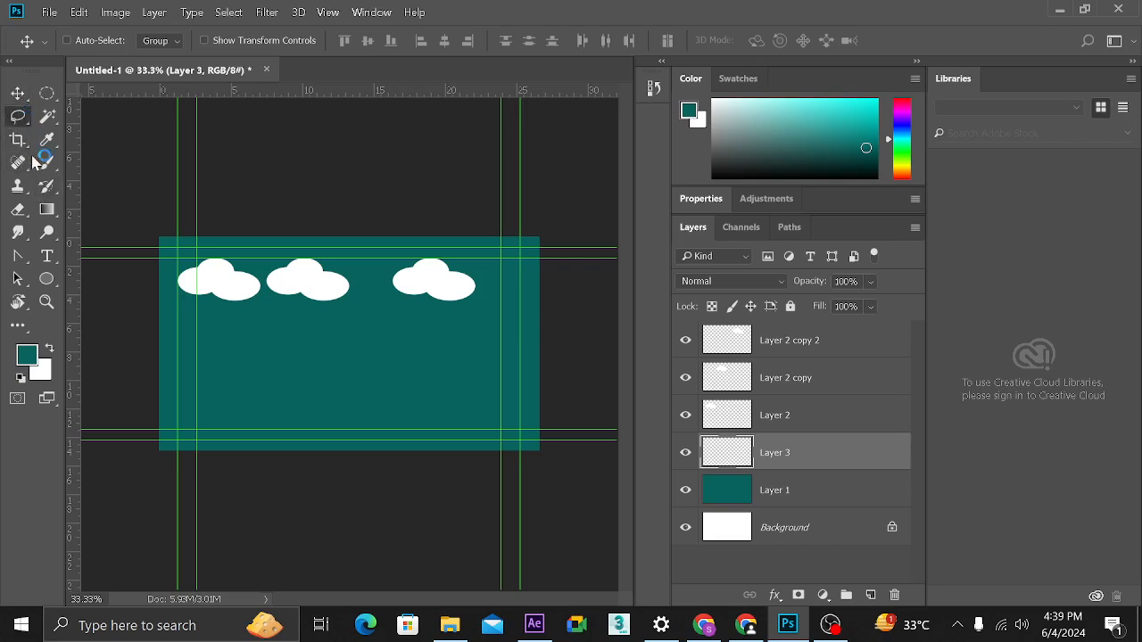
left_click(18, 116)
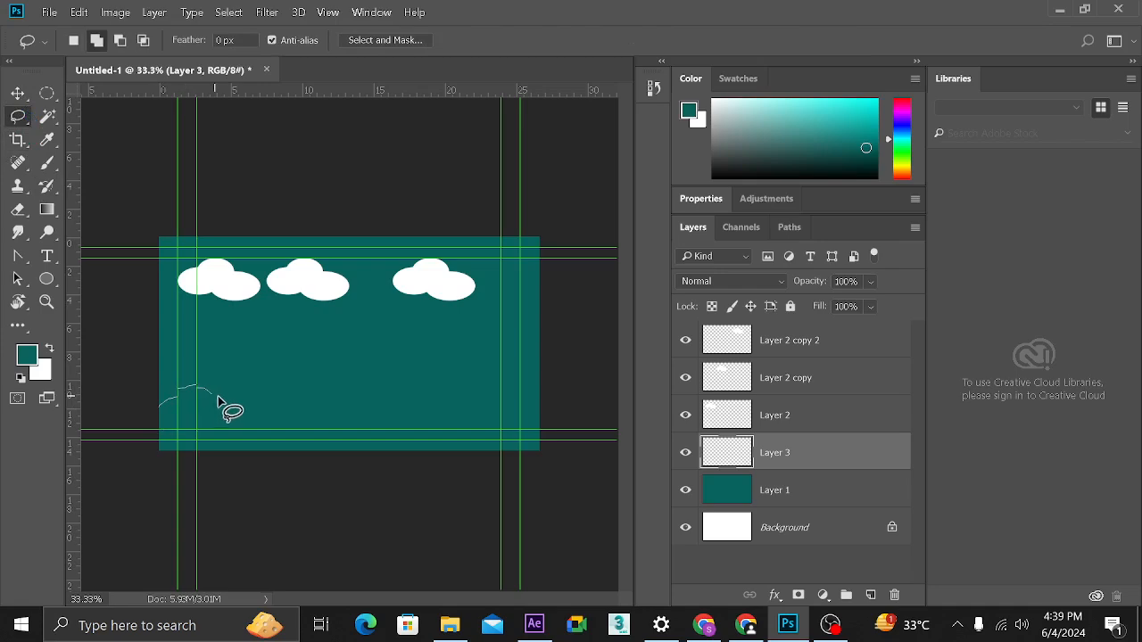
mouse_move(218, 400)
left_mouse_down()
mouse_move(319, 396)
mouse_move(532, 430)
mouse_move(557, 436)
mouse_move(556, 477)
mouse_move(549, 492)
mouse_move(406, 506)
mouse_move(125, 493)
left_mouse_up()
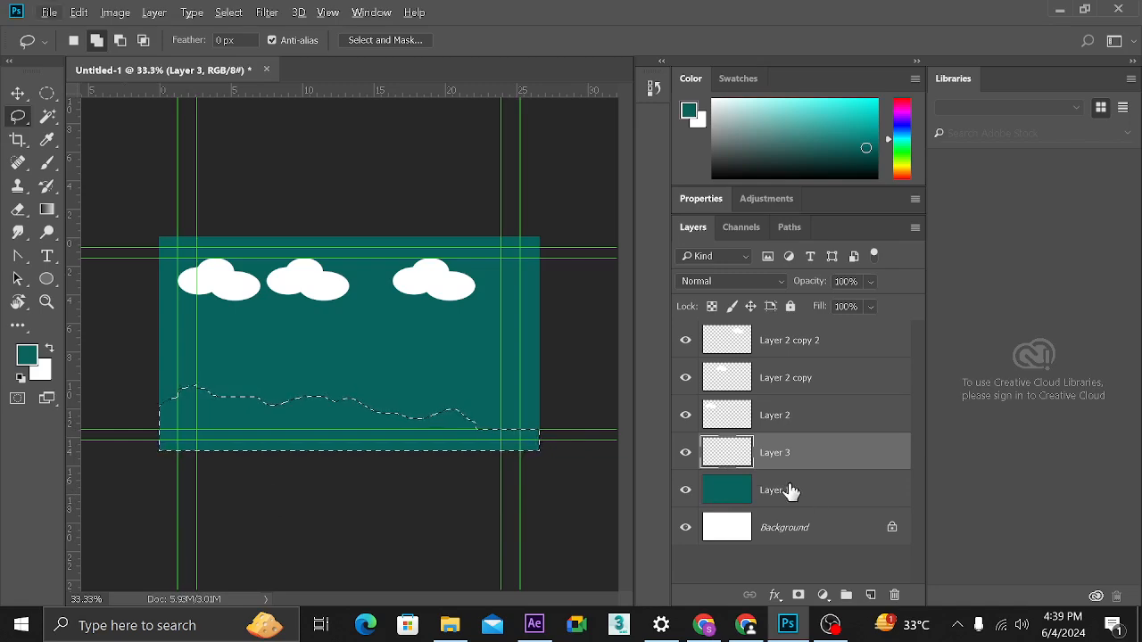
- Choose a dark brown foreground colour, fill the hill selection with it, and deselect
left_click(30, 353)
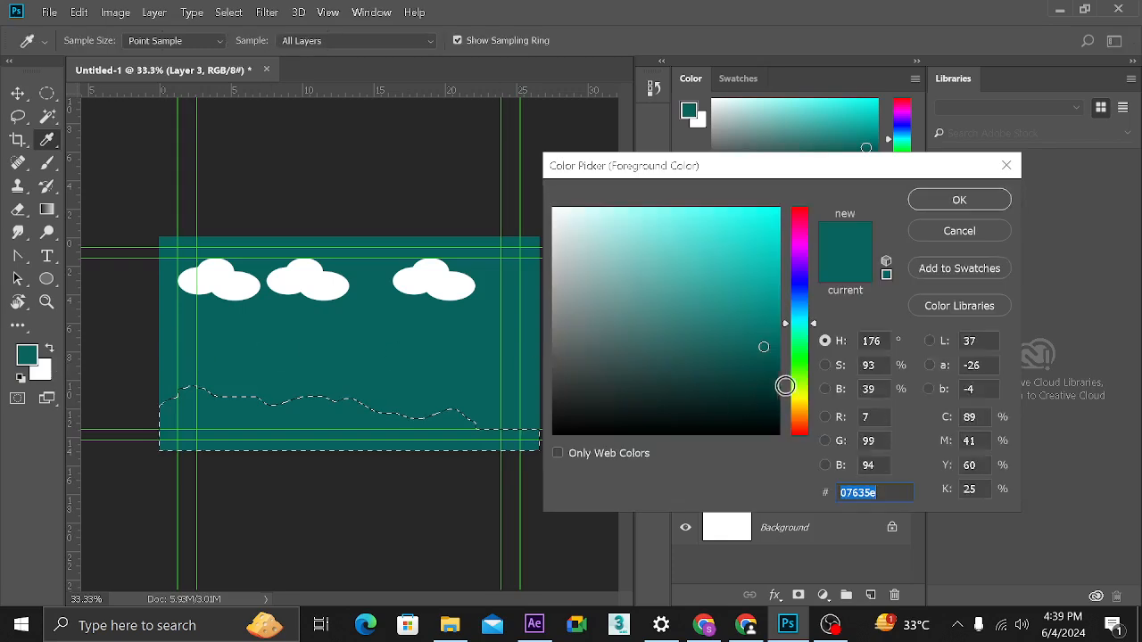
left_click(775, 367)
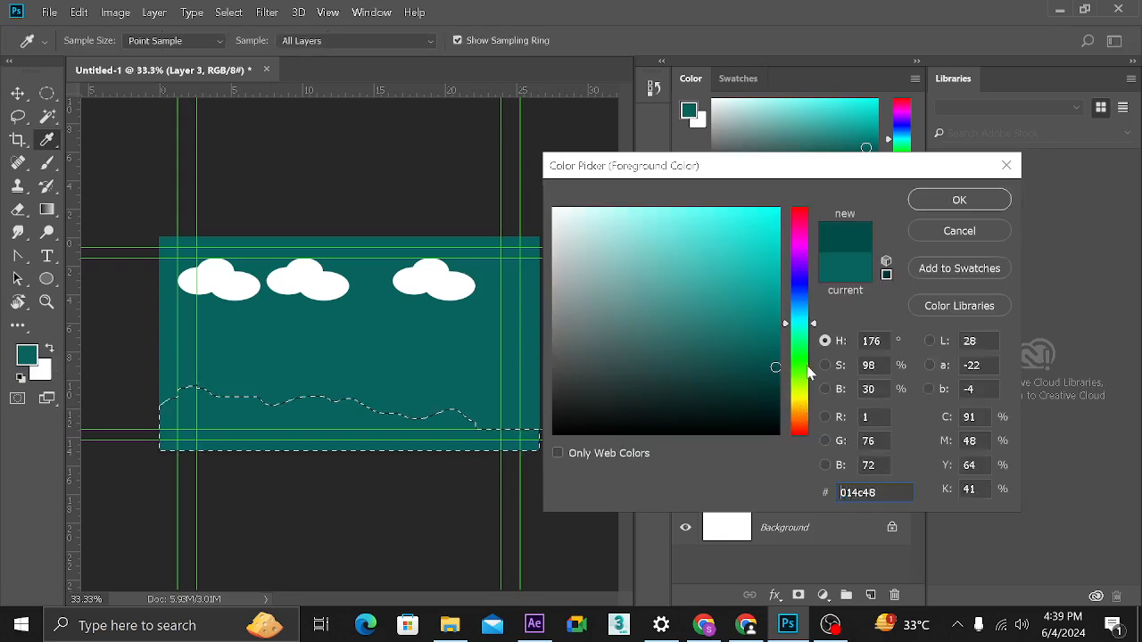
left_click_drag(807, 373, 803, 406)
left_click(751, 383)
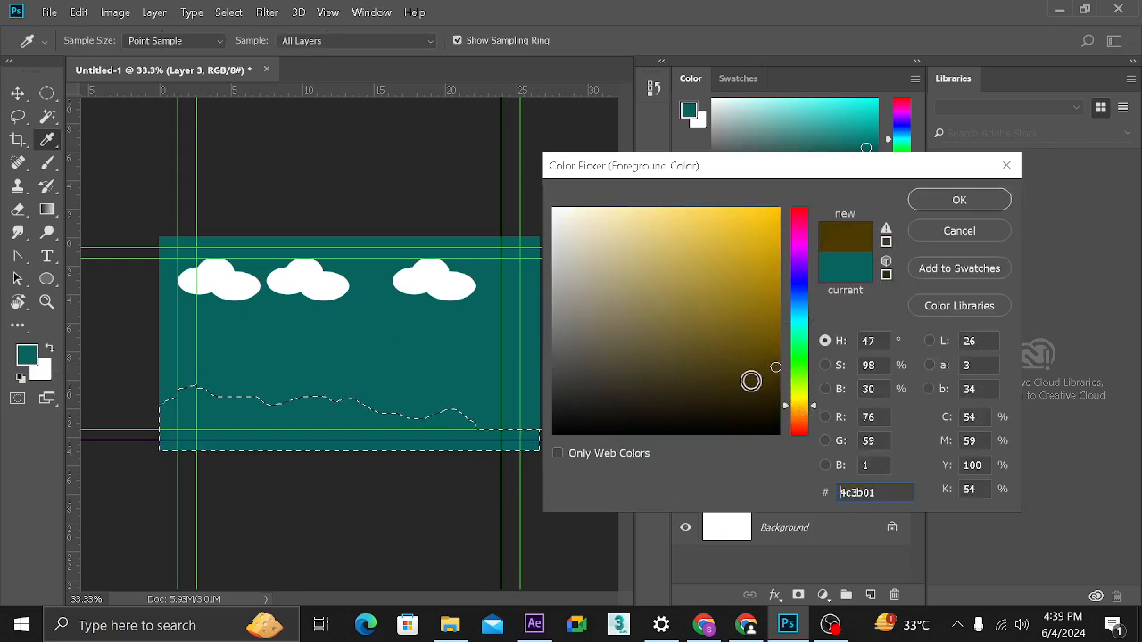
left_click(928, 202)
key("alt+BackSpace")
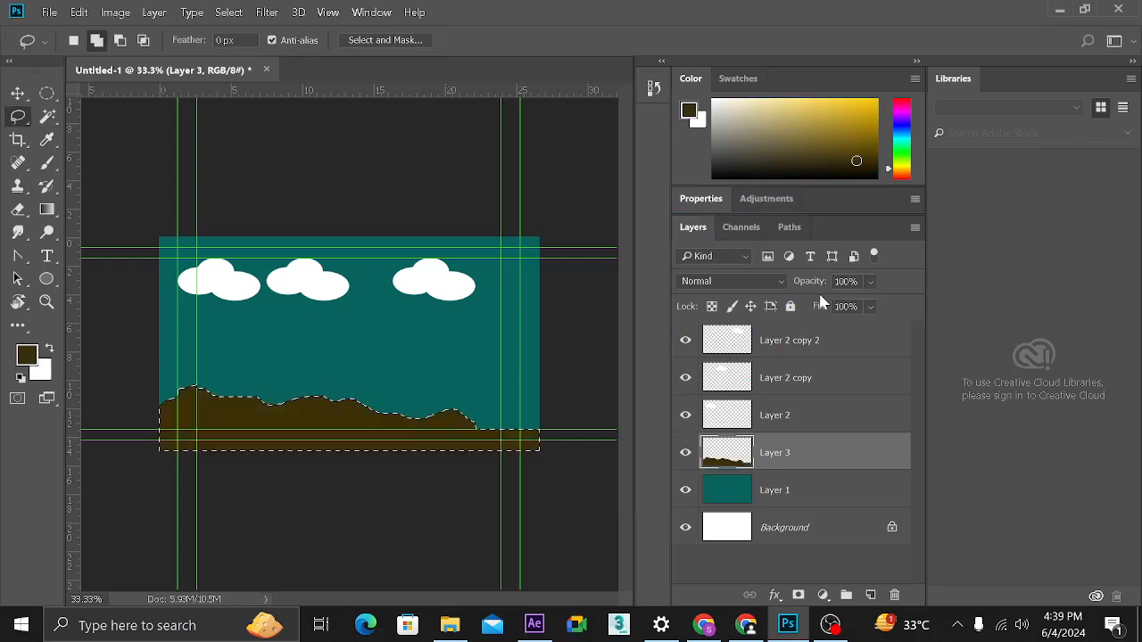
key("ctrl+d")
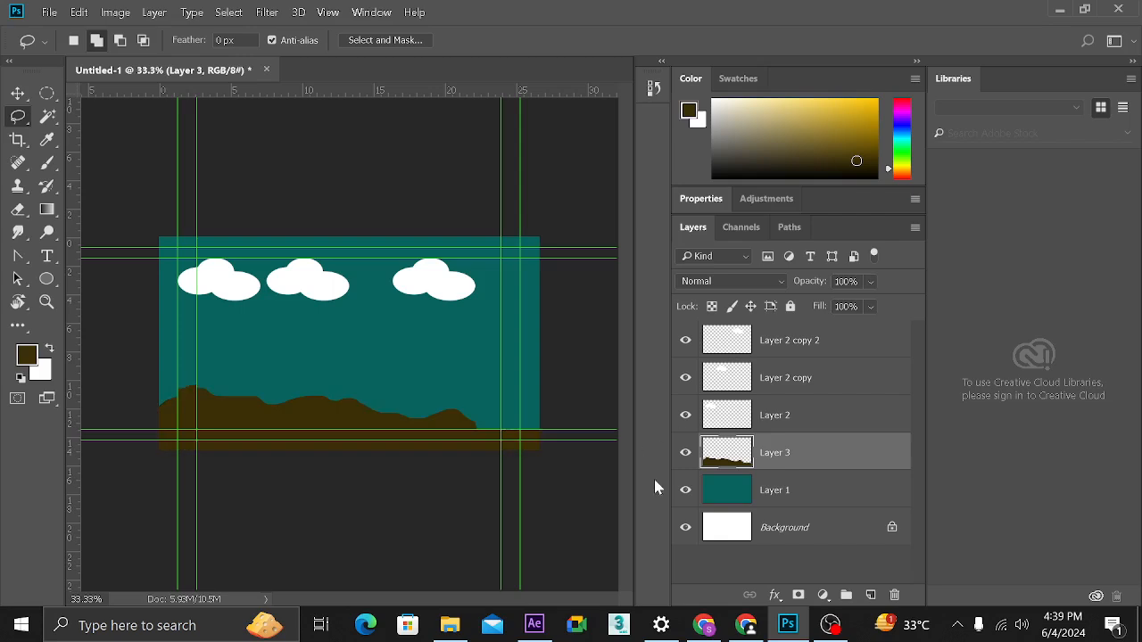
left_click(726, 423)
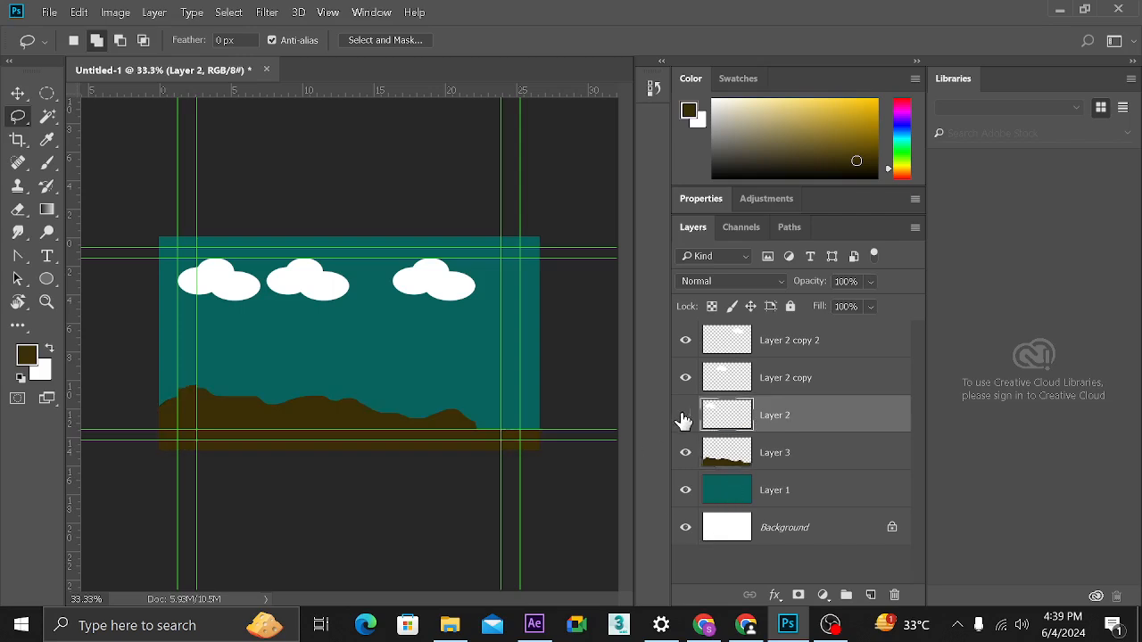
left_click(685, 416)
left_click(685, 416)
- Duplicate the brown hill layer, Layer 3
left_click(732, 466)
left_click_drag(732, 466, 734, 468)
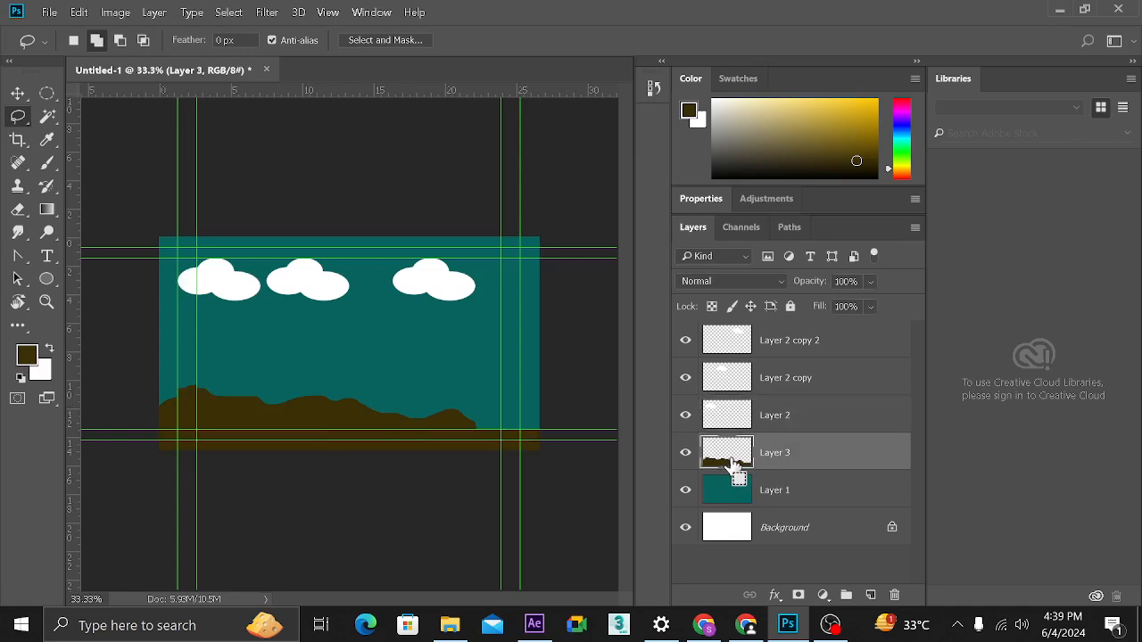
key("ctrl+j")
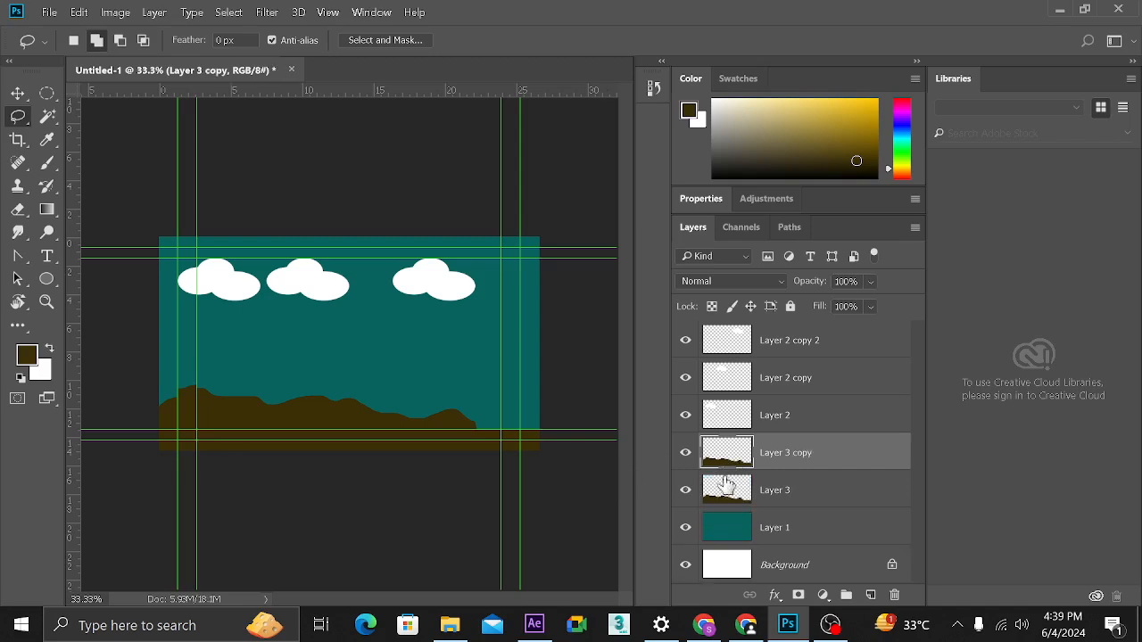
- Flip the original hill on Layer 3 horizontally and stretch it upward so it rises behind the front hill
left_click_drag(736, 497, 737, 498)
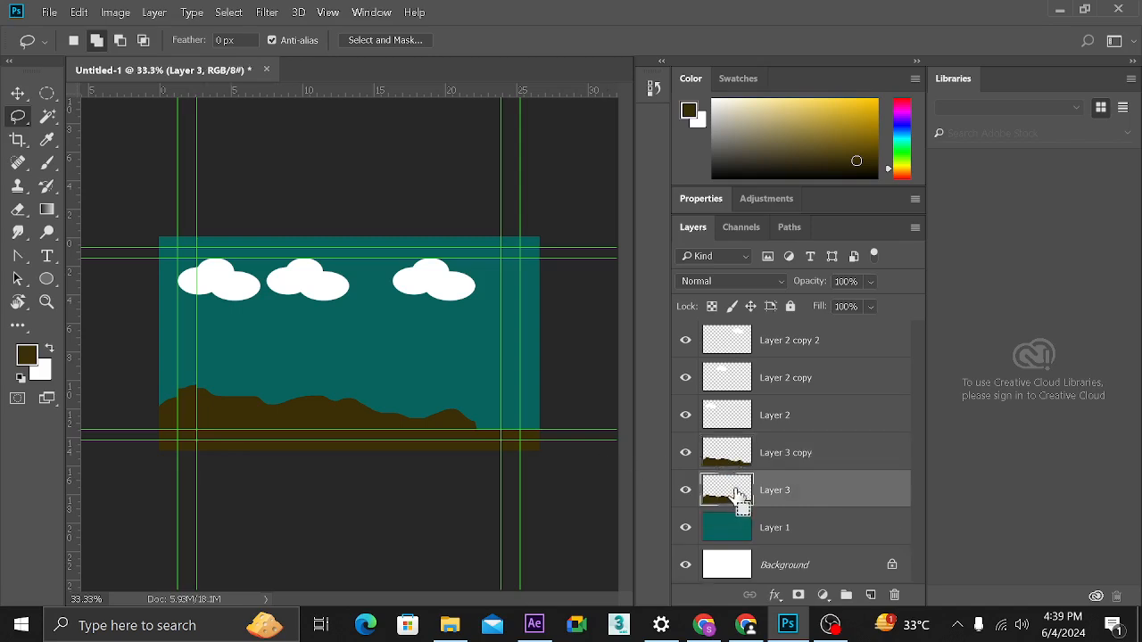
key("ctrl+t")
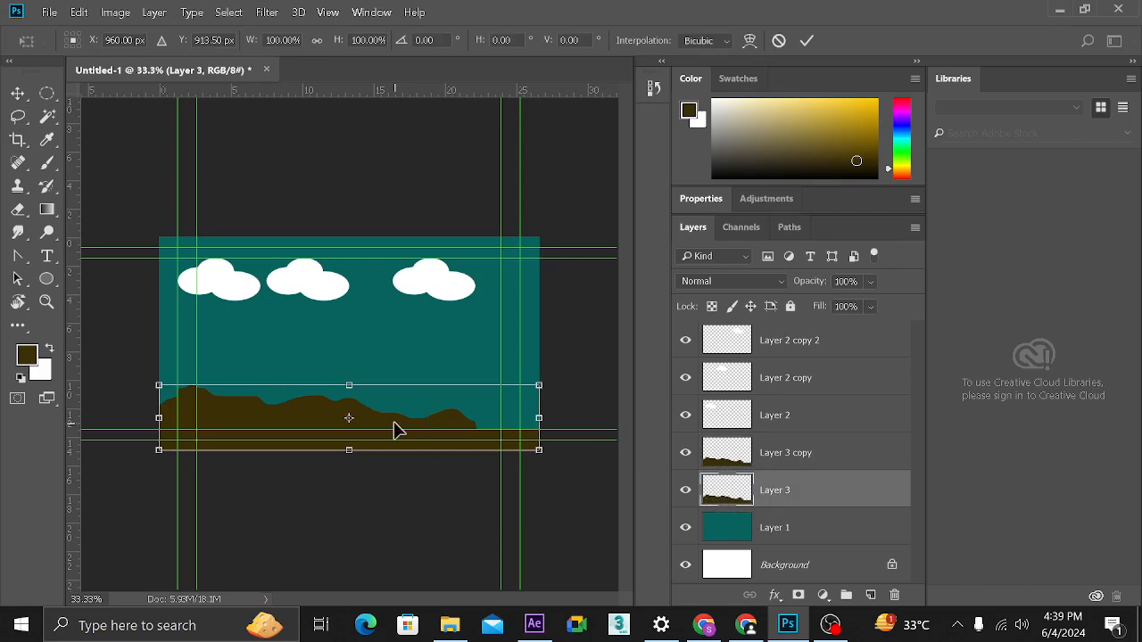
right_click(395, 423)
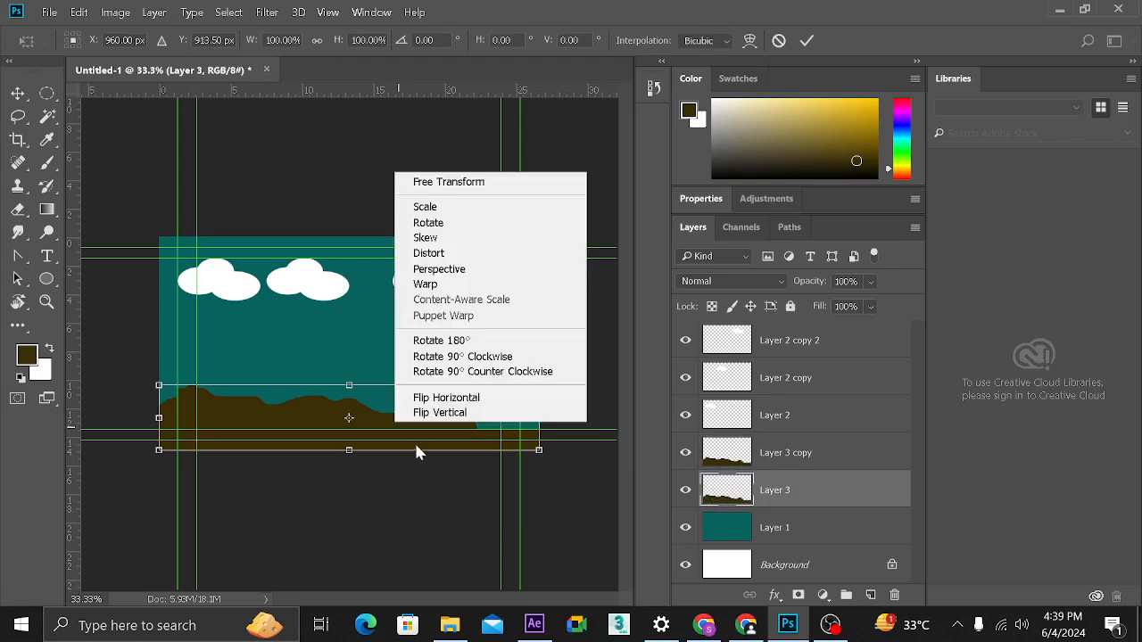
left_click(466, 398)
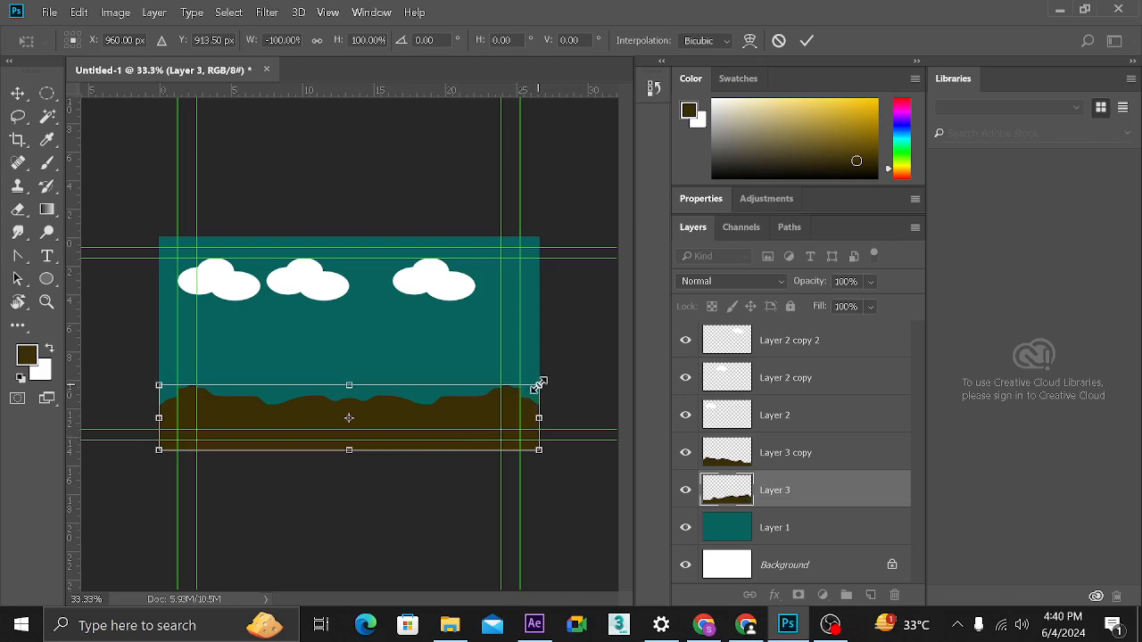
left_click_drag(539, 386, 540, 343)
key("l")
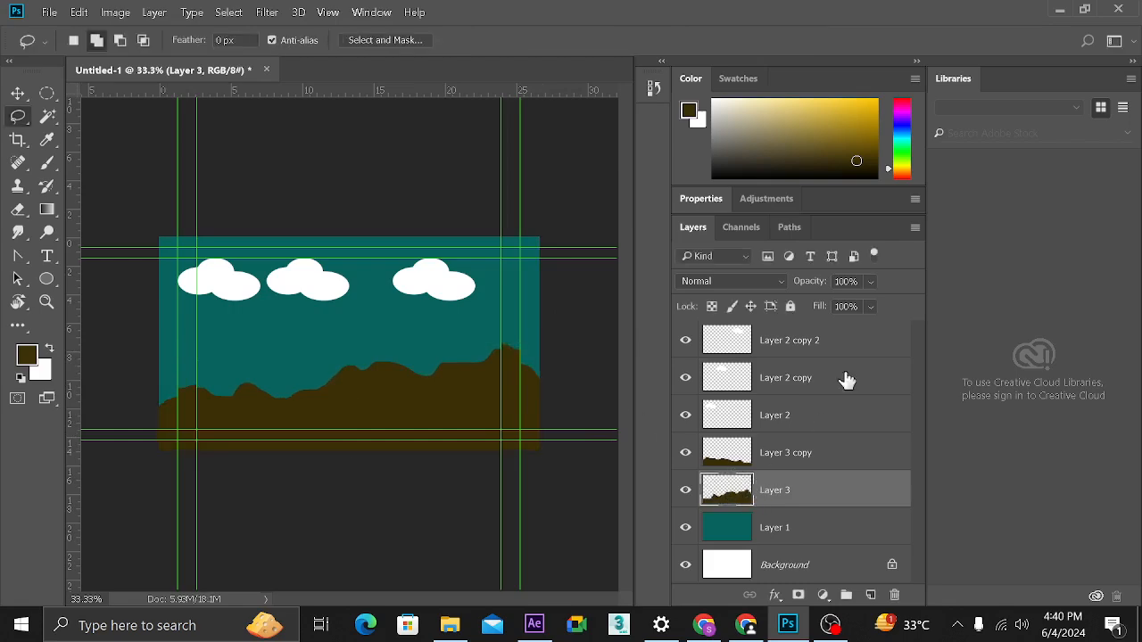
- Reduce the fill of Layer 3 to 77%
left_click(872, 308)
left_click_drag(900, 332, 884, 332)
left_click(527, 433)
- Duplicate the flipped, semi-transparent hill on Layer 3
key("ctrl+j")
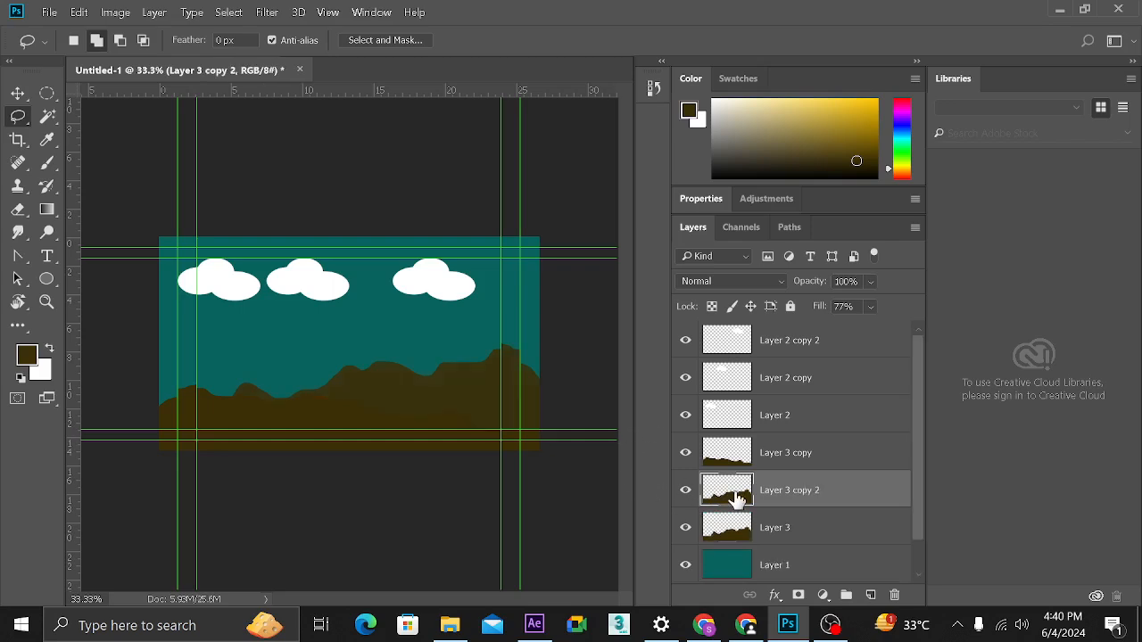
right_click(736, 500)
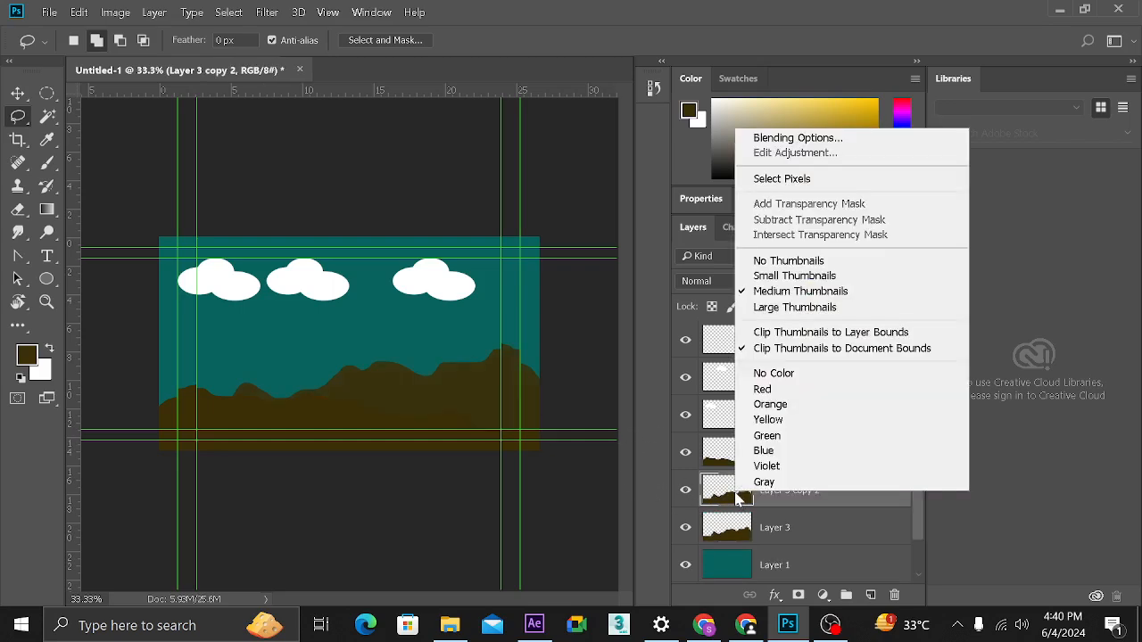
left_click(712, 491)
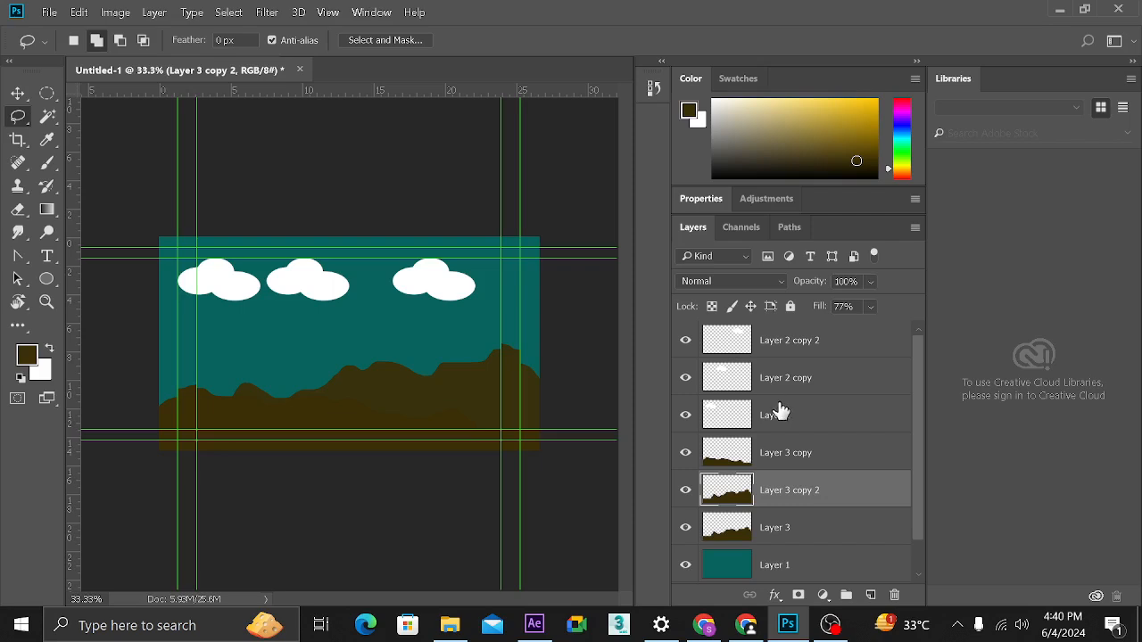
- Narrow the duplicated hill on Layer 3 copy 2 to about 72% width and flip it horizontally against the canvas's left edge
key("ctrl+t")
left_click_drag(540, 347, 433, 348)
right_click(380, 384)
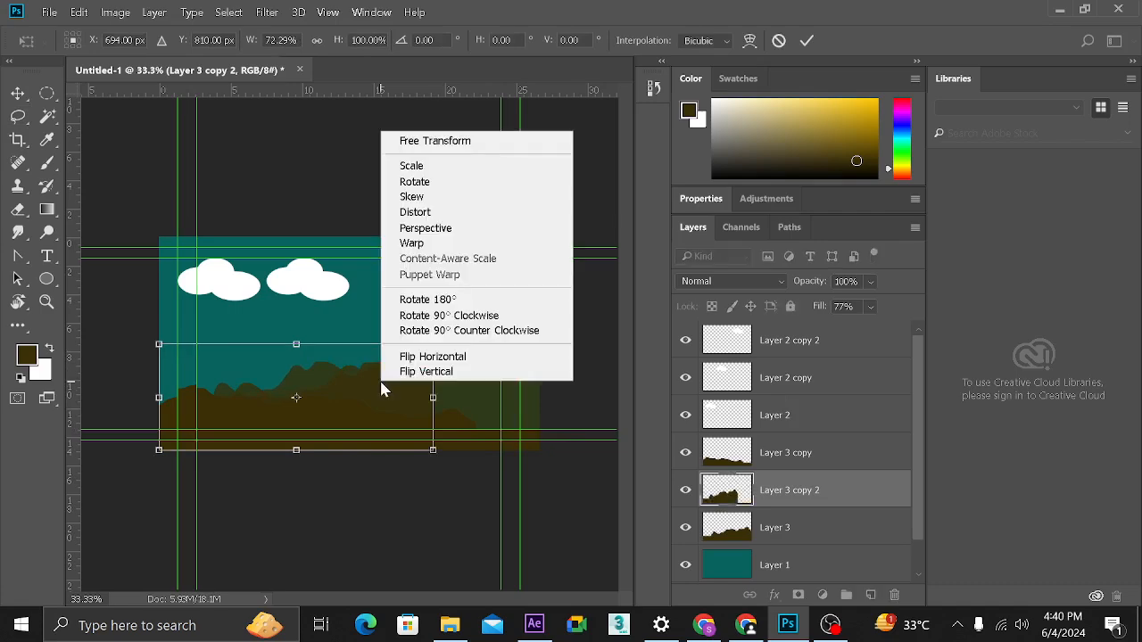
left_click(427, 356)
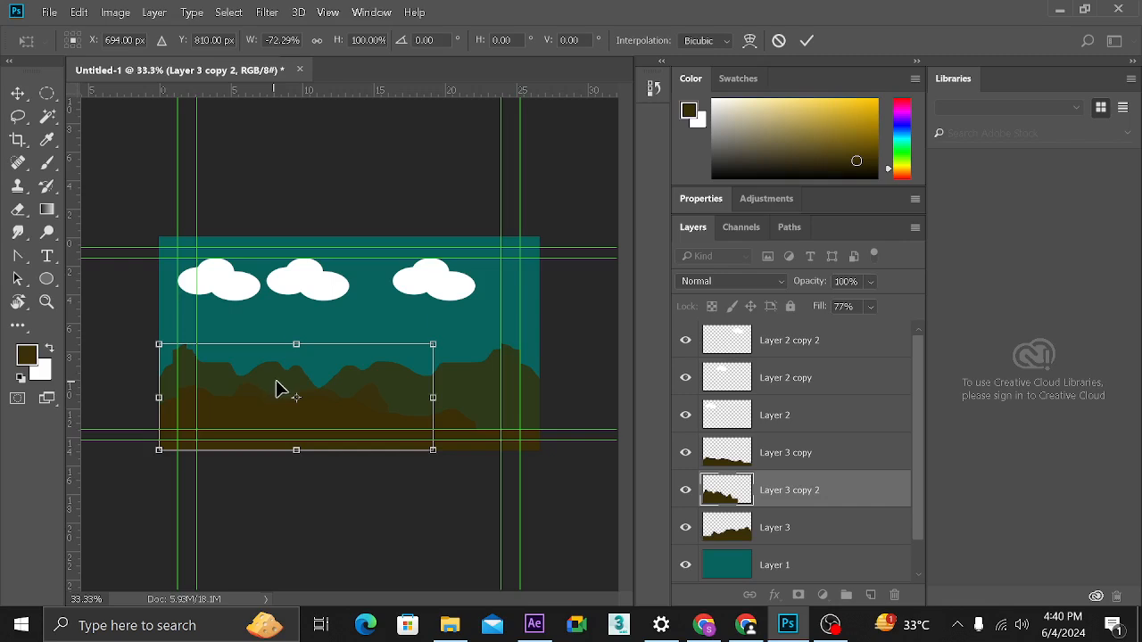
mouse_move(276, 388)
left_mouse_down()
mouse_move(293, 382)
mouse_move(270, 384)
left_mouse_up()
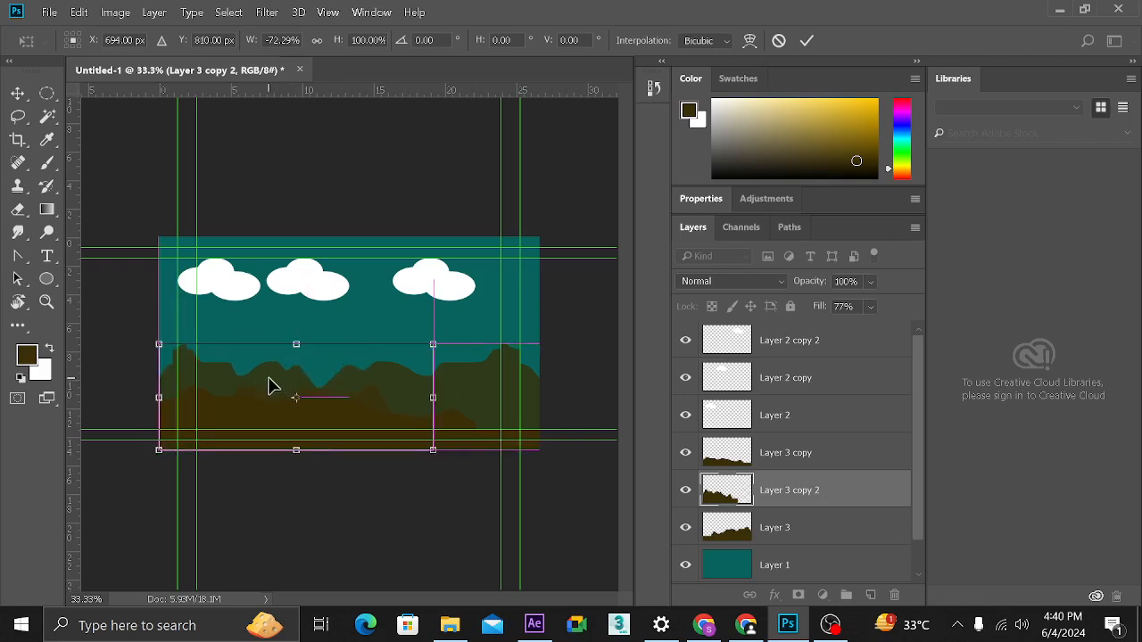
- Stretch the Layer 3 copy 2 hill upward to about 131% height and reduce its fill to 40%
left_click_drag(296, 344, 297, 310)
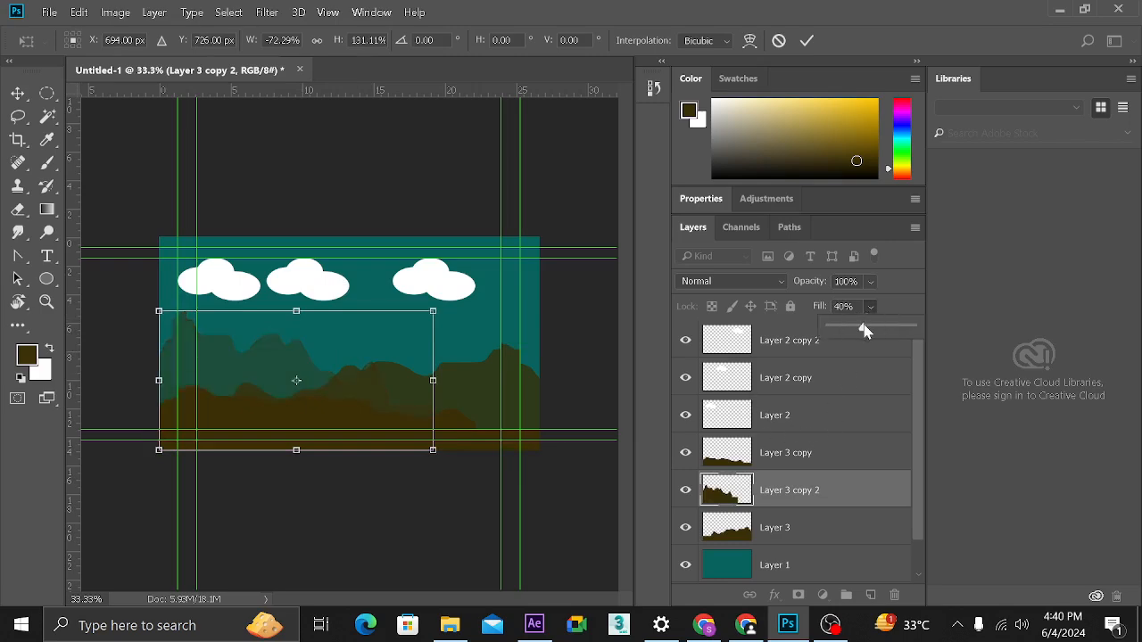
left_click(572, 408)
key("Return")
key("l")
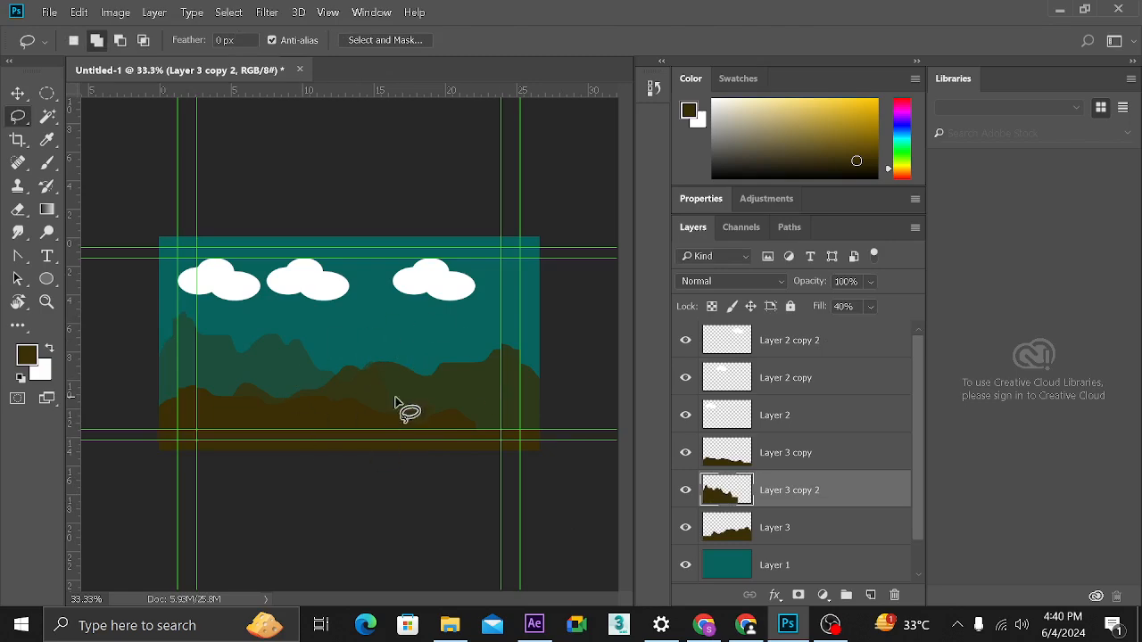
- Save the landscape to the Desktop as a layered Photoshop file named 3D comp
left_click(49, 12)
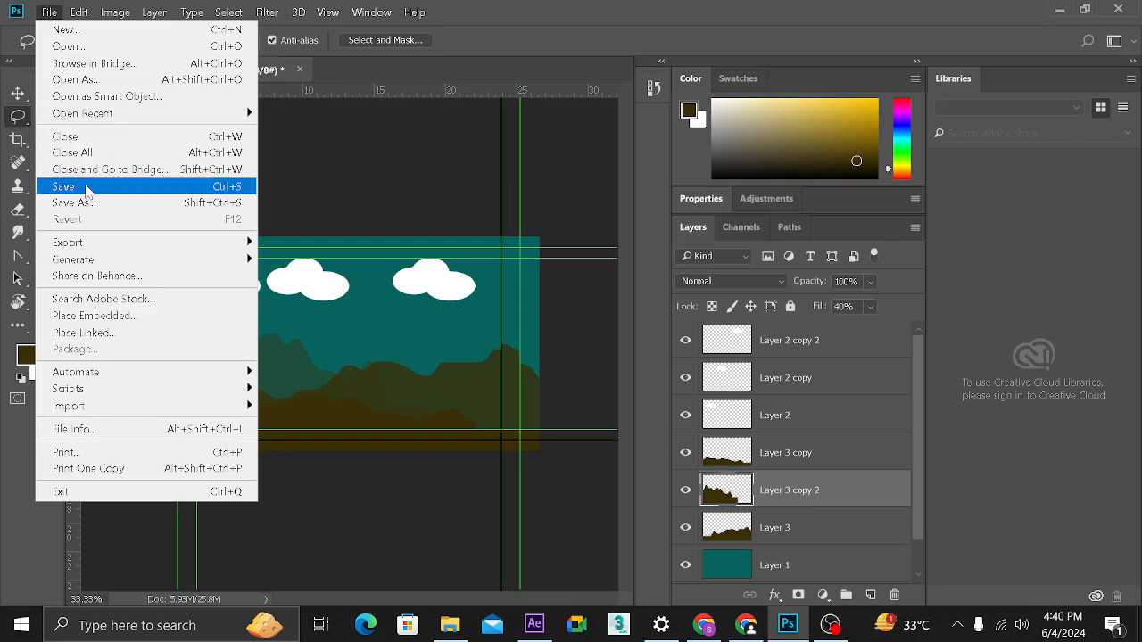
left_click(86, 188)
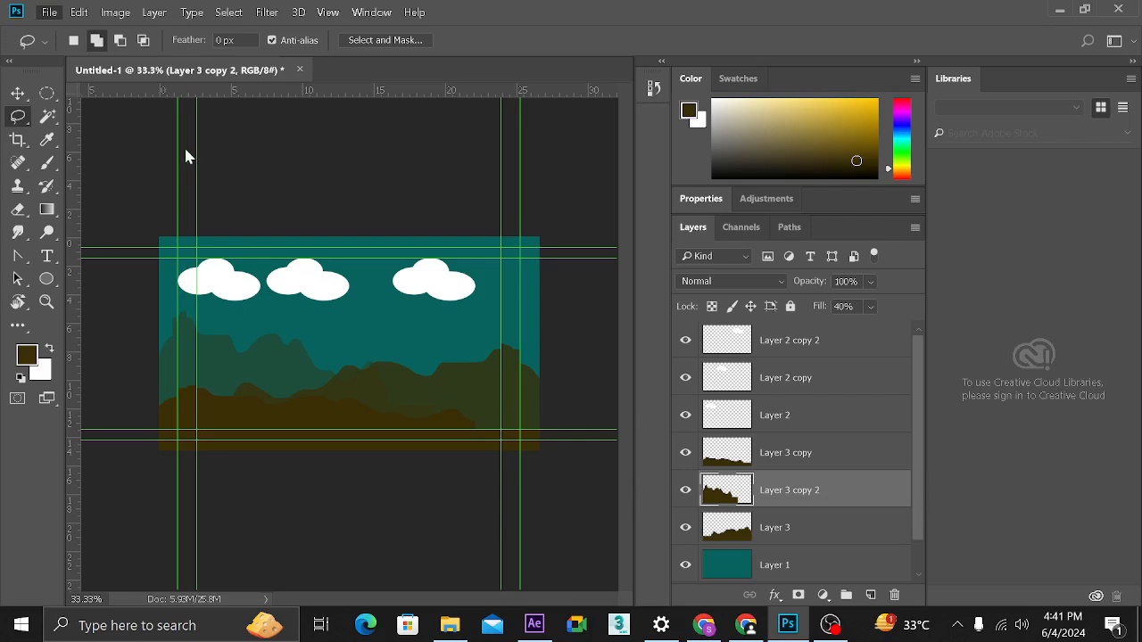
key("ctrl+s")
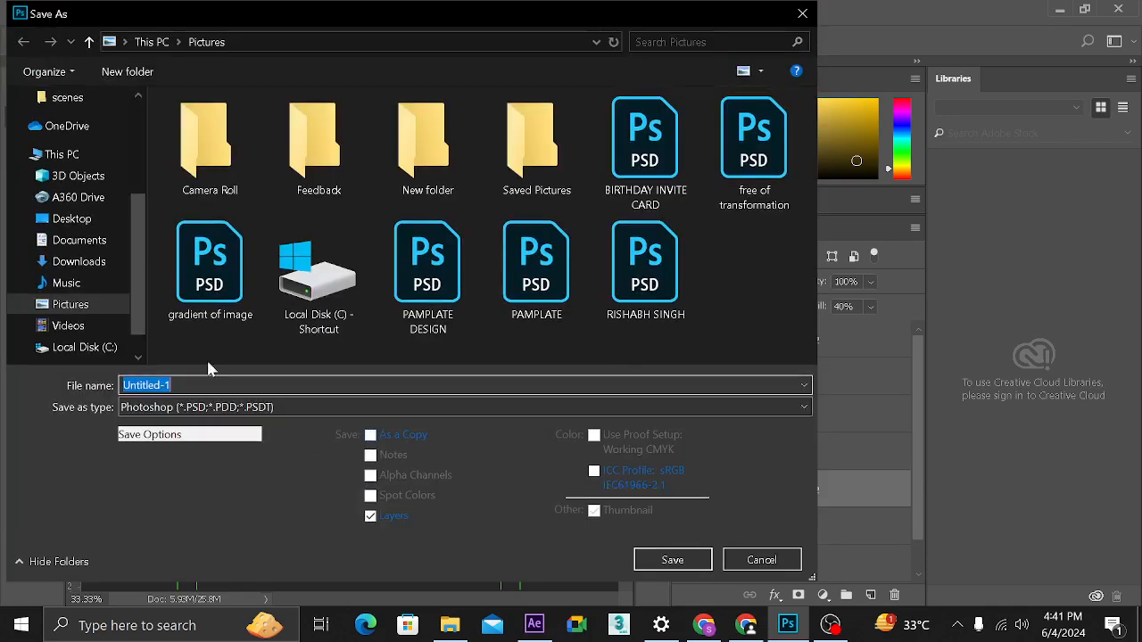
left_click(72, 219)
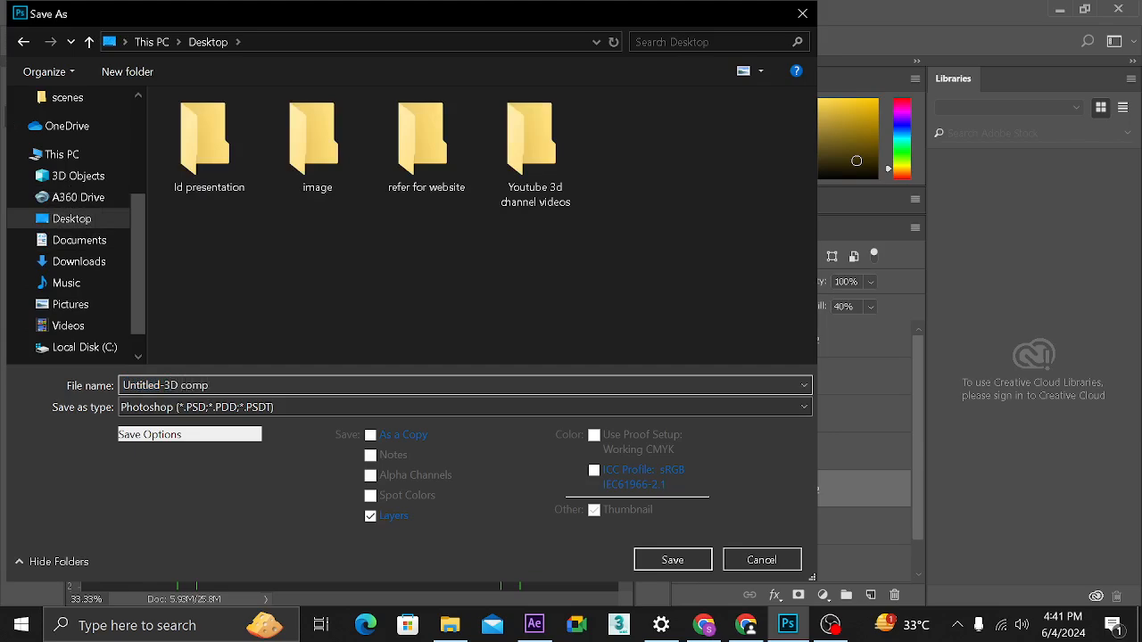
left_click_drag(171, 386, 123, 386)
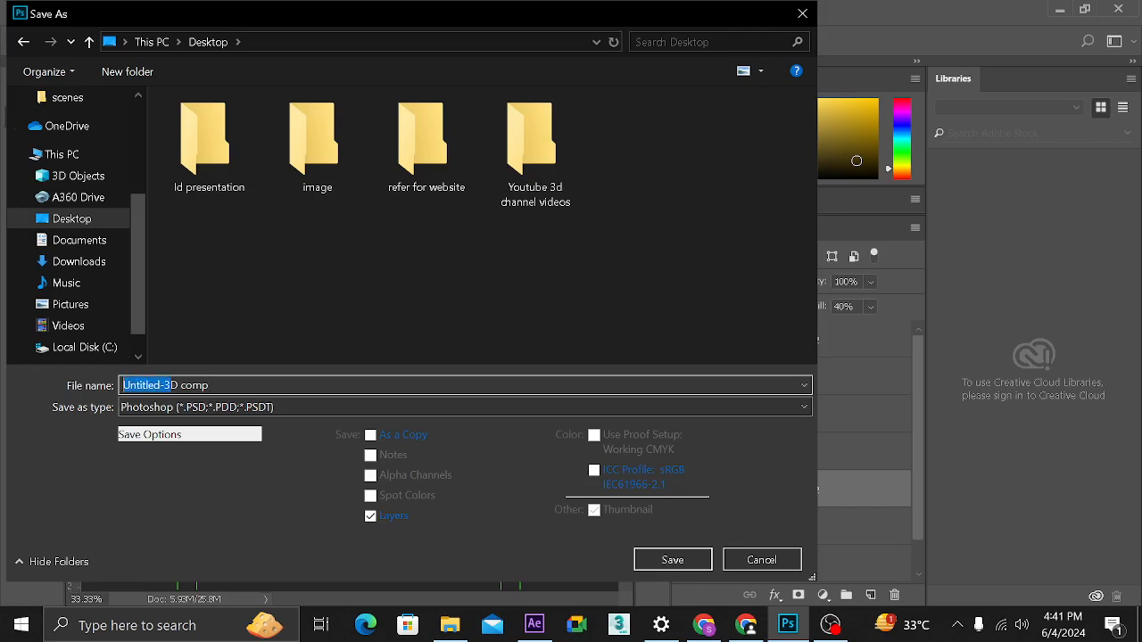
key("BackSpace")
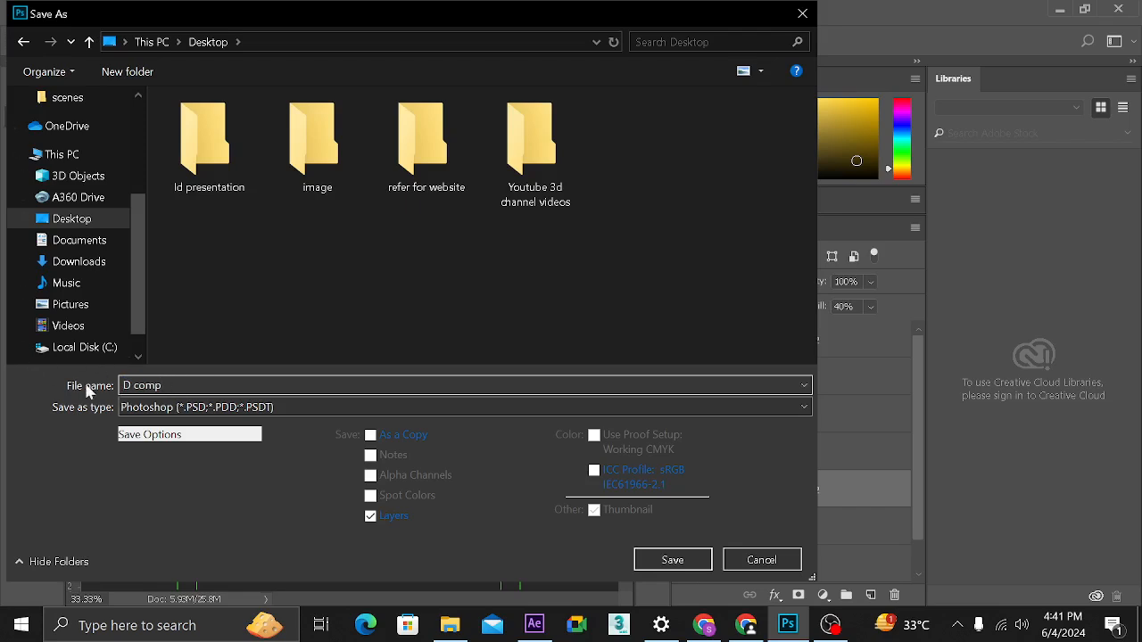
type("3")
left_click(662, 566)
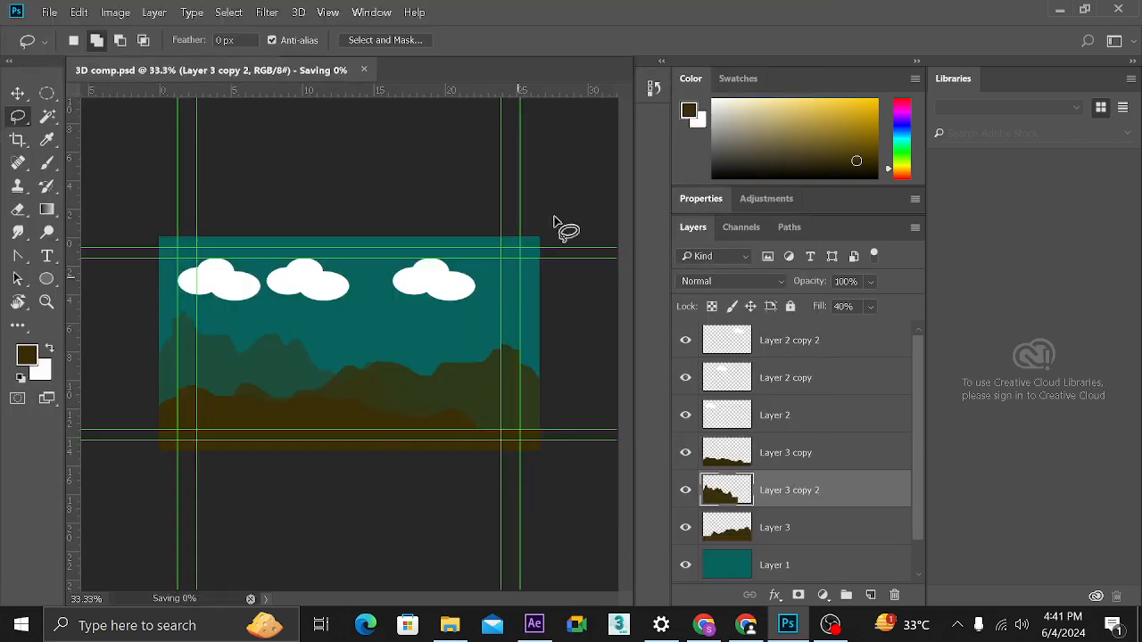
- Close Photoshop and switch to After Effects, showing the project's item list
left_click(1119, 11)
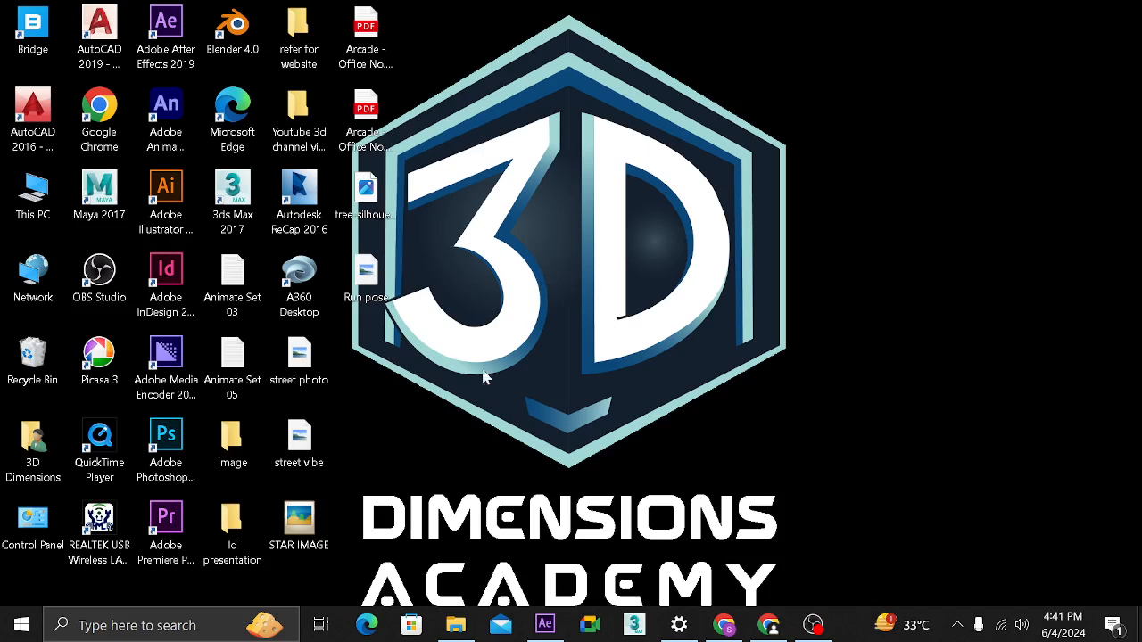
left_click(545, 624)
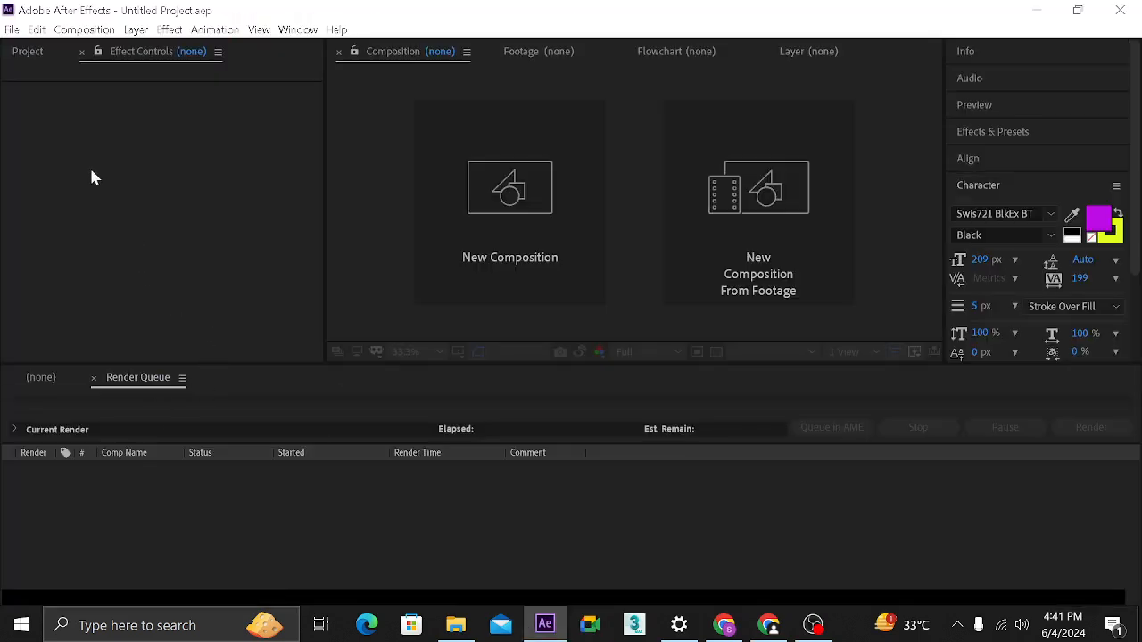
left_click(29, 52)
- Choose the 3D comp PSD file on the Desktop for import into the project
right_click(92, 258)
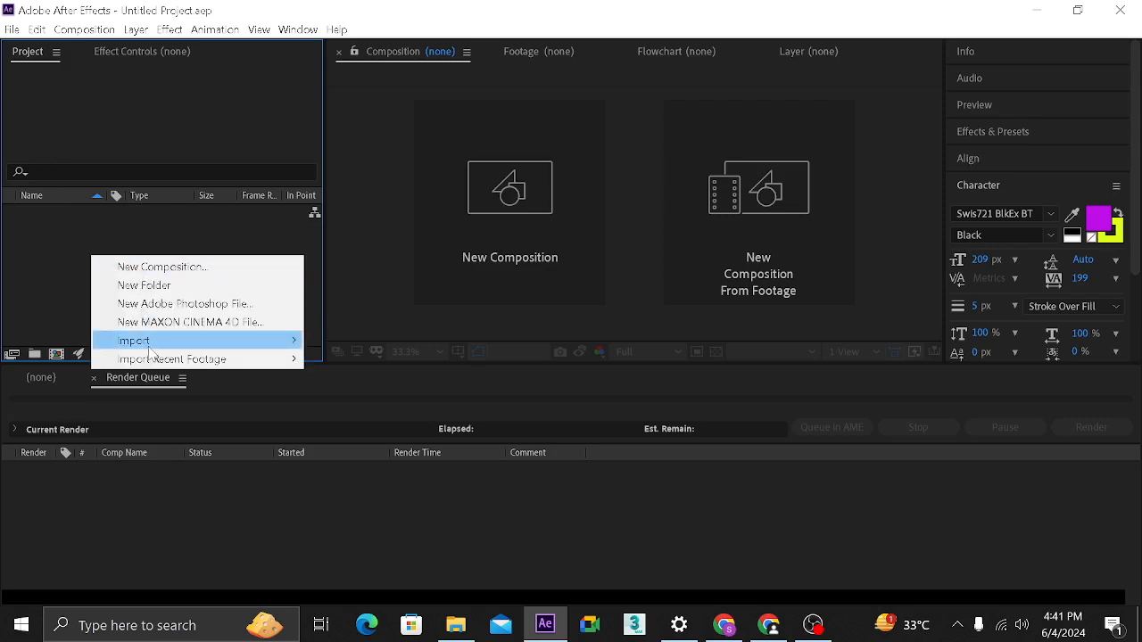
mouse_move(179, 341)
left_click(330, 342)
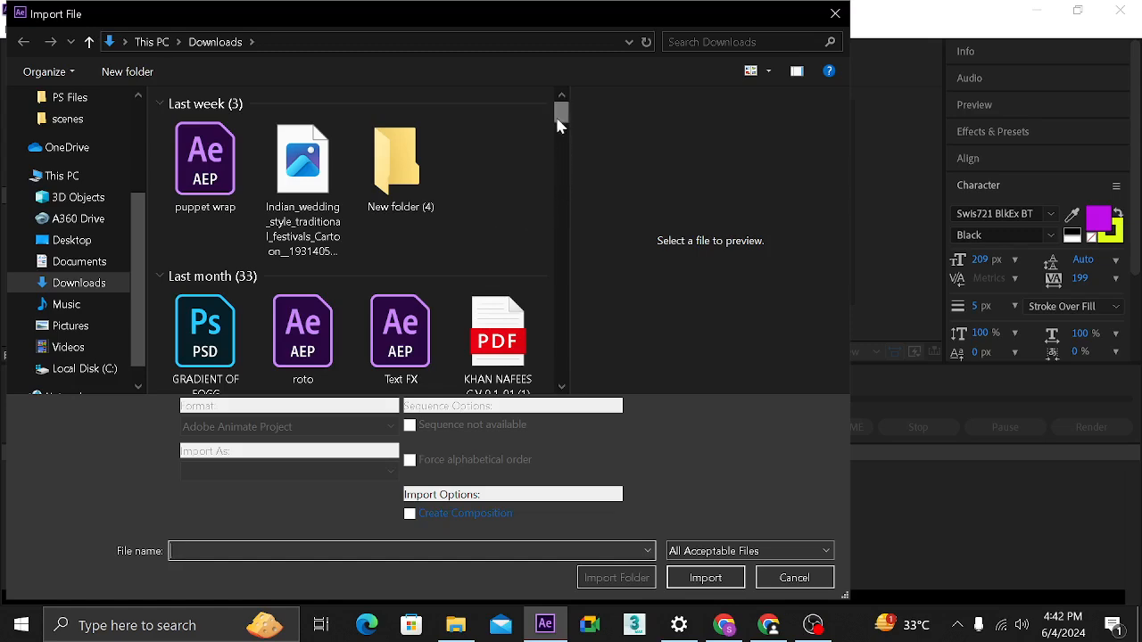
left_click_drag(560, 113, 547, 194)
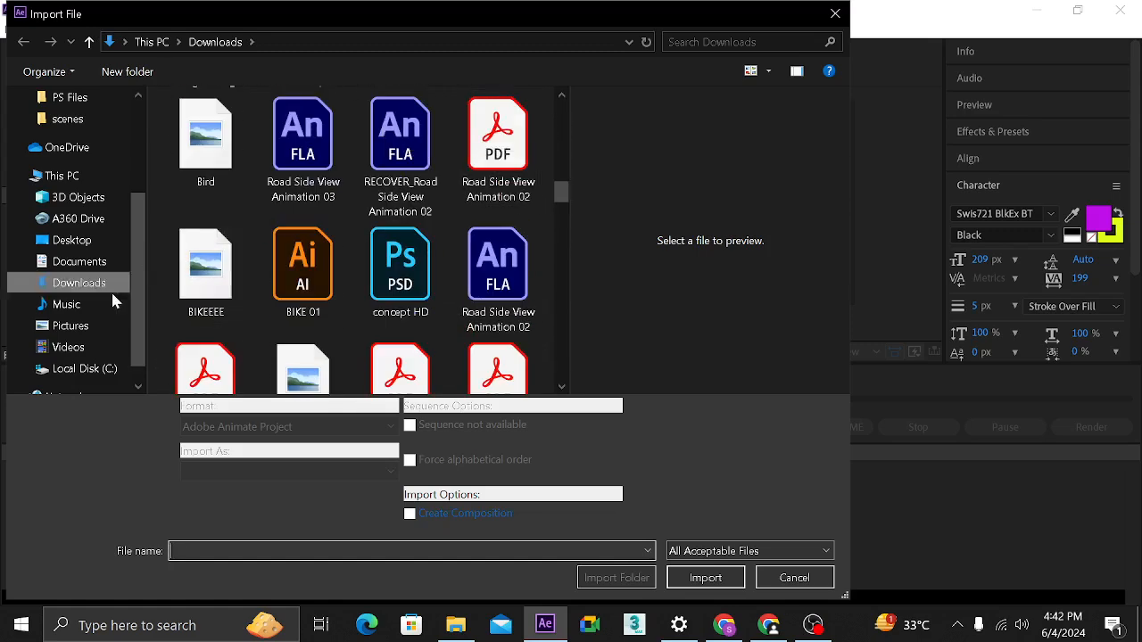
left_click(90, 244)
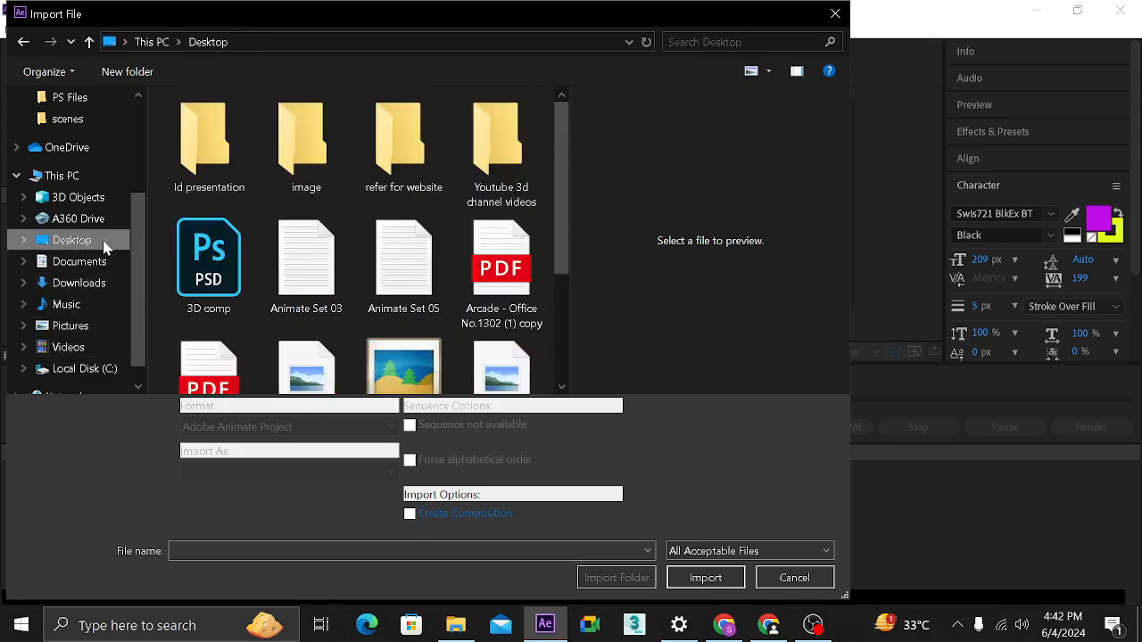
left_click(209, 261)
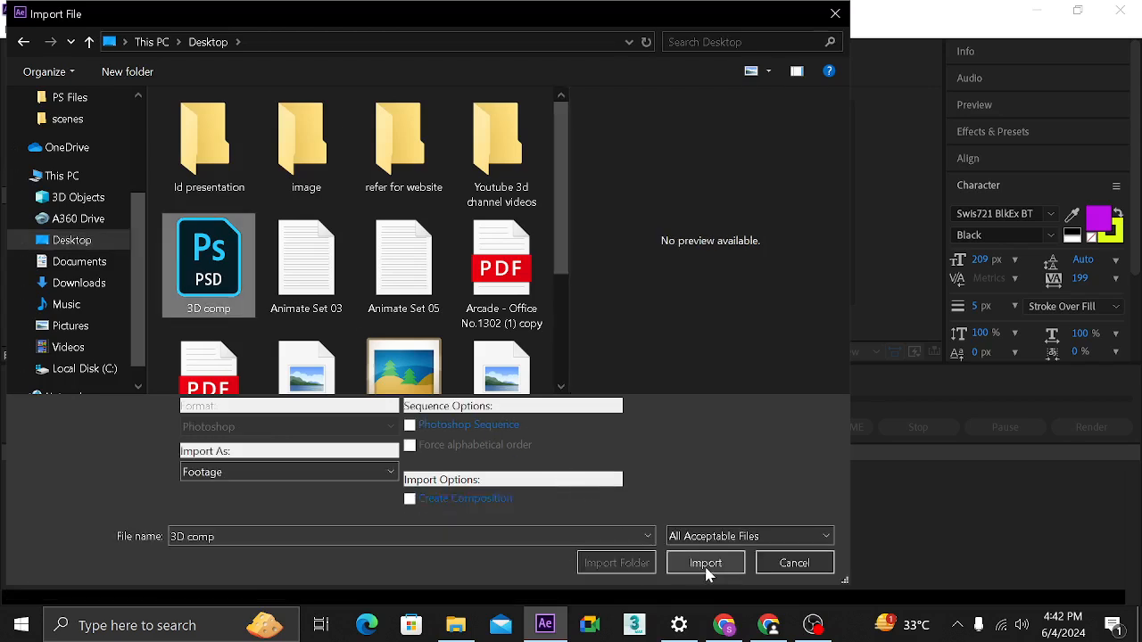
left_click(705, 563)
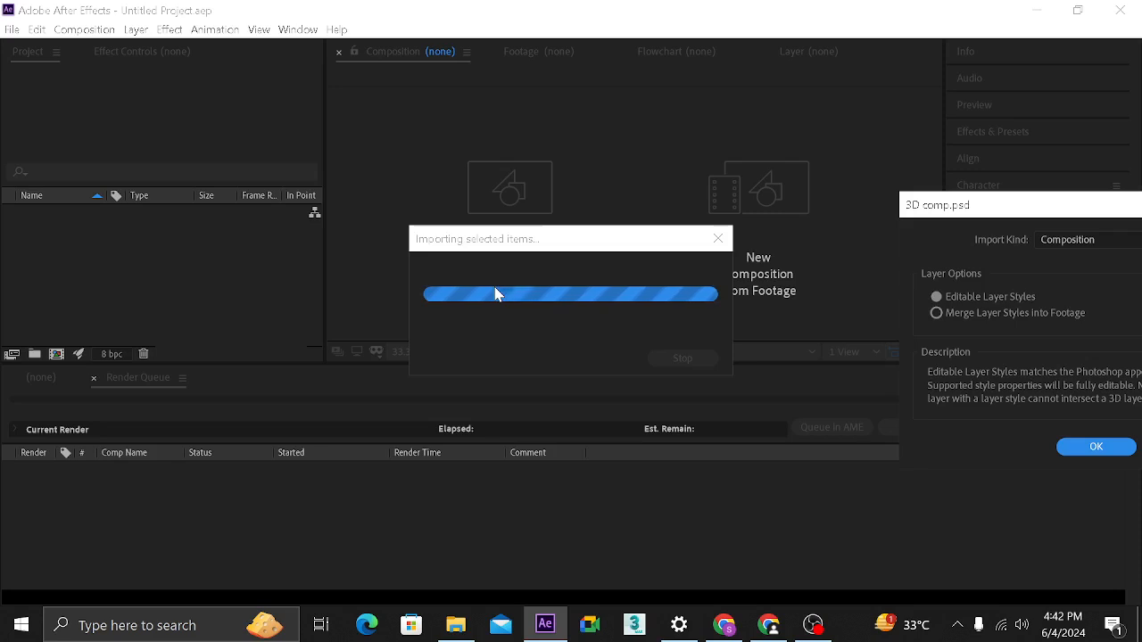
- Import 3D comp.psd as Composition - Retain Layer Sizes with Editable Layer Styles
left_click_drag(910, 205, 426, 119)
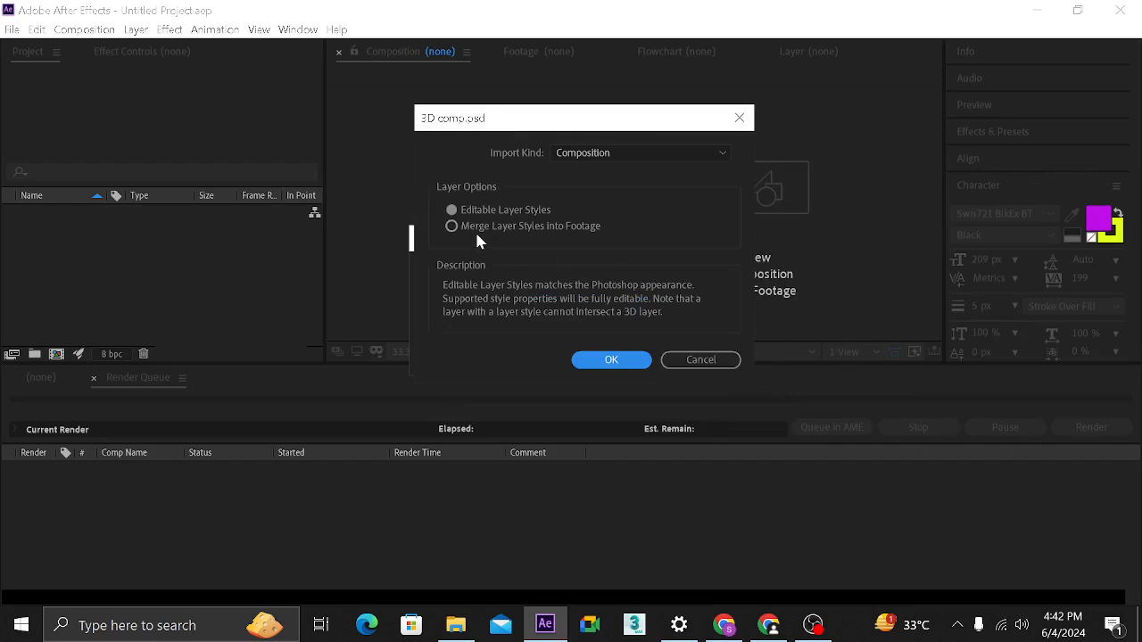
left_click(552, 225)
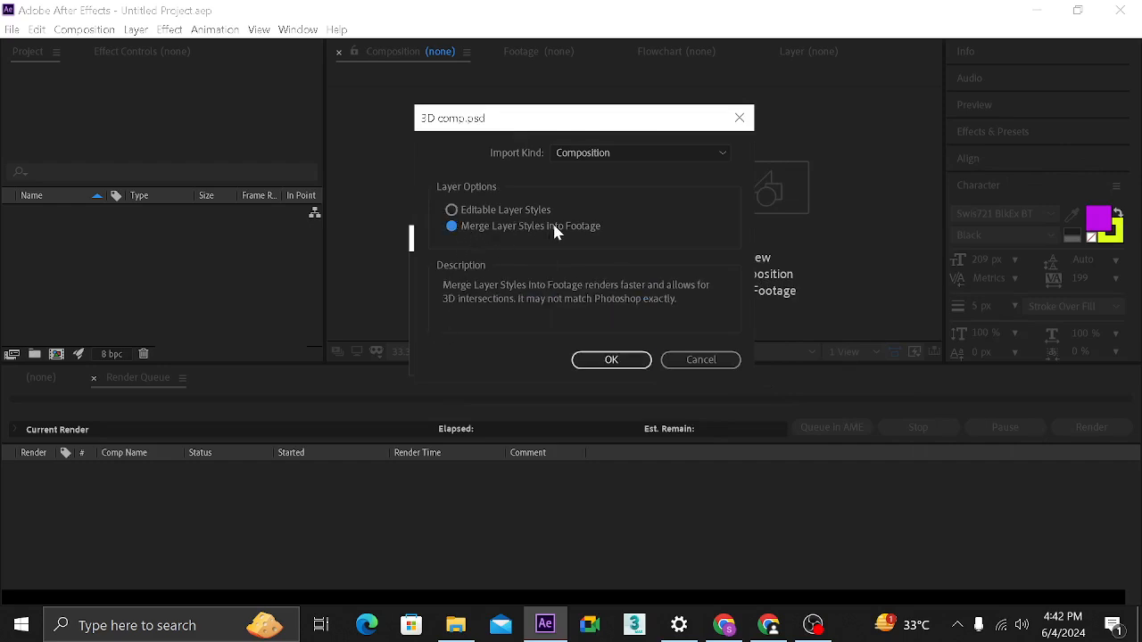
left_click(509, 211)
left_click(633, 144)
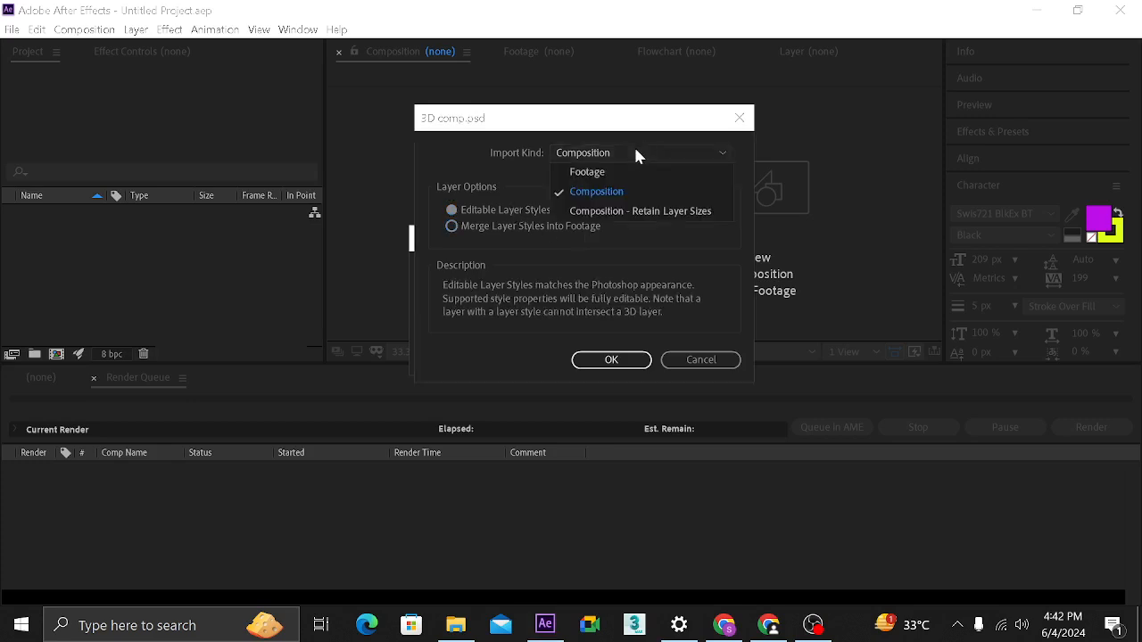
left_click(636, 214)
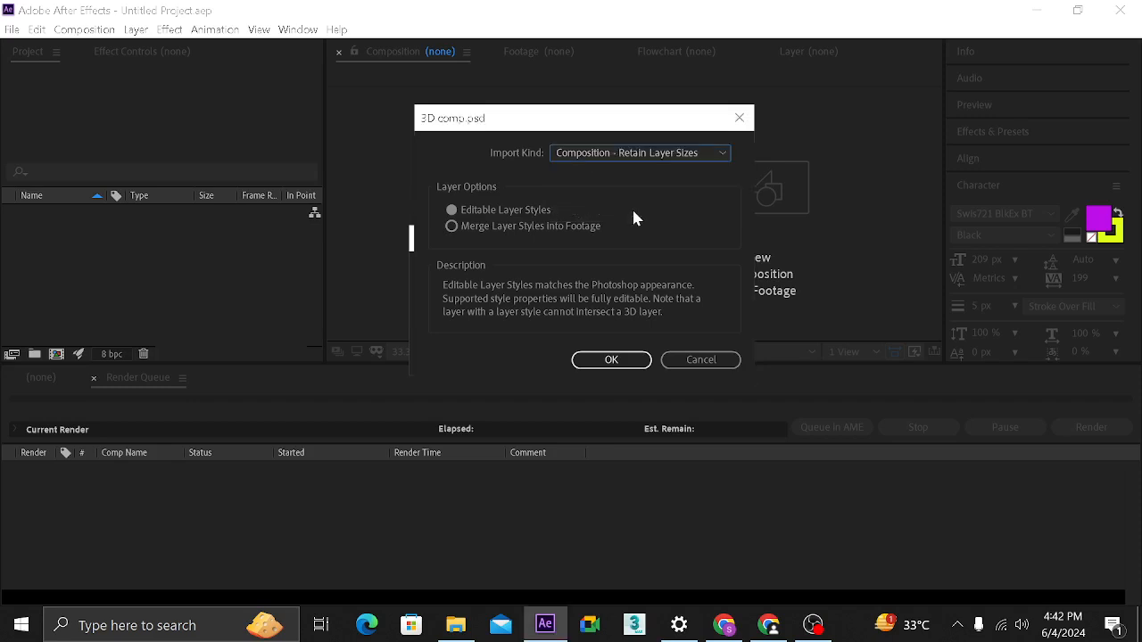
left_click(612, 359)
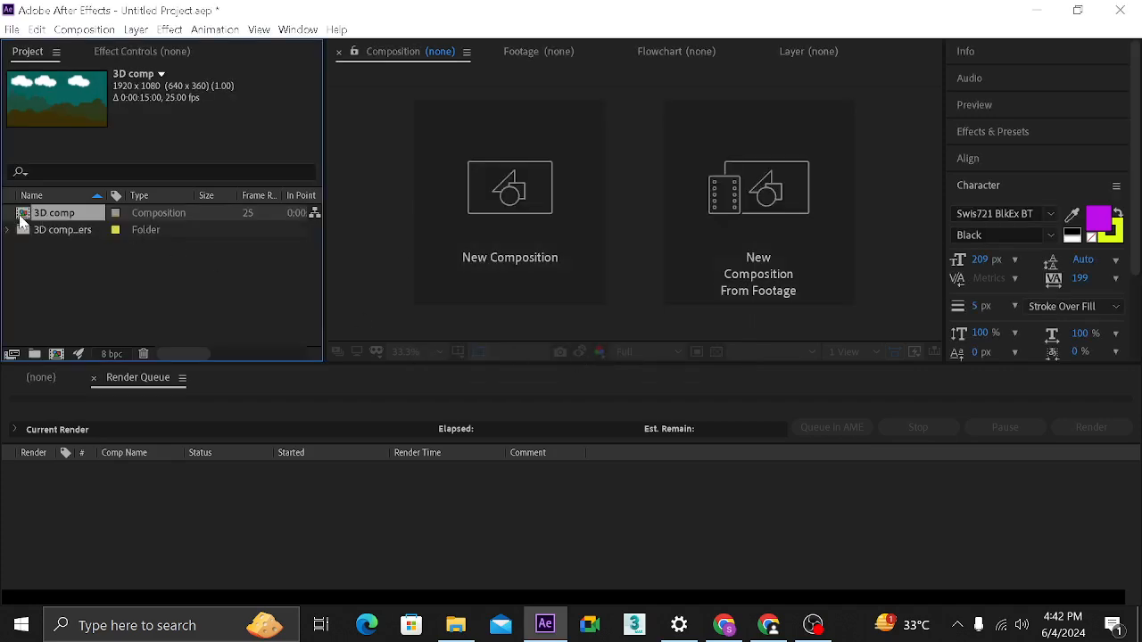
- Open the 3D comp composition and hide every layer except Background
double_click(23, 219)
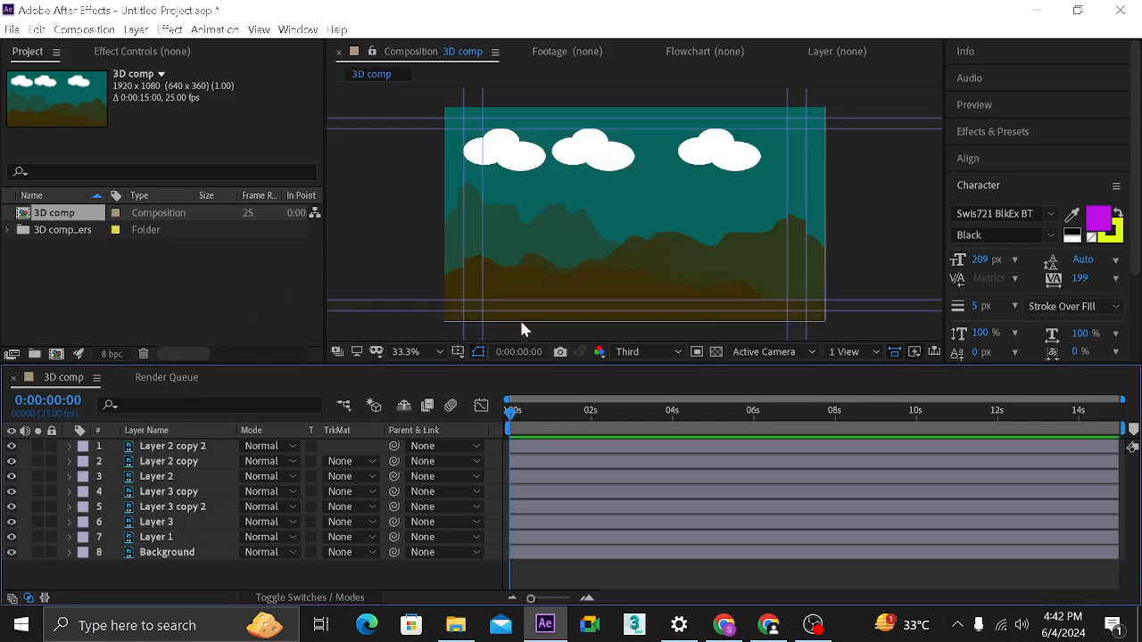
left_click(161, 446)
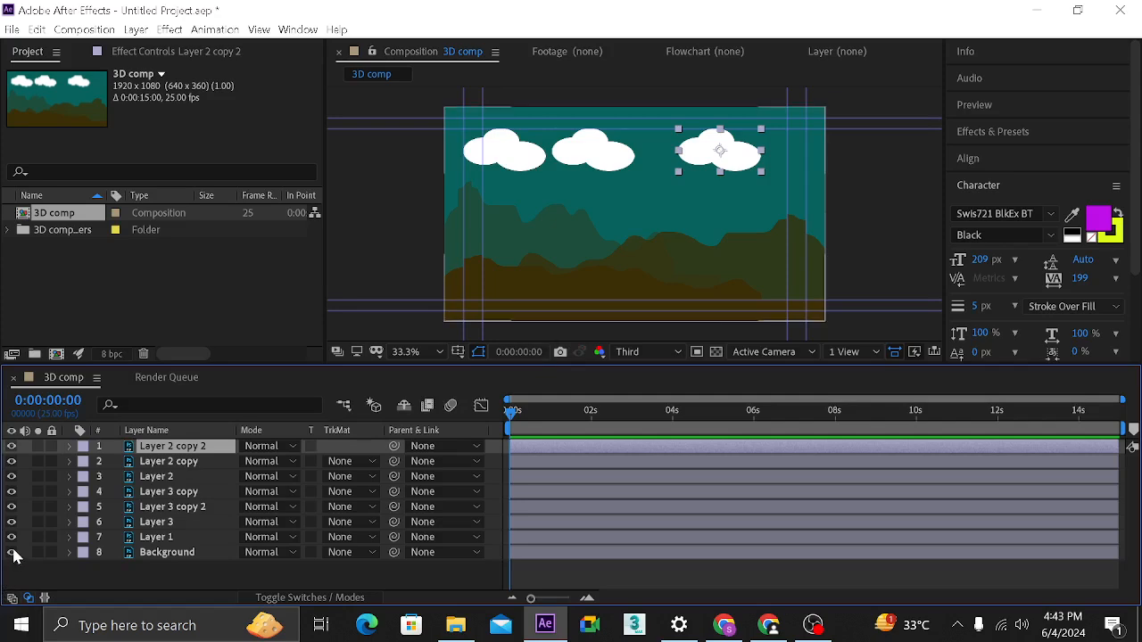
left_click(152, 554)
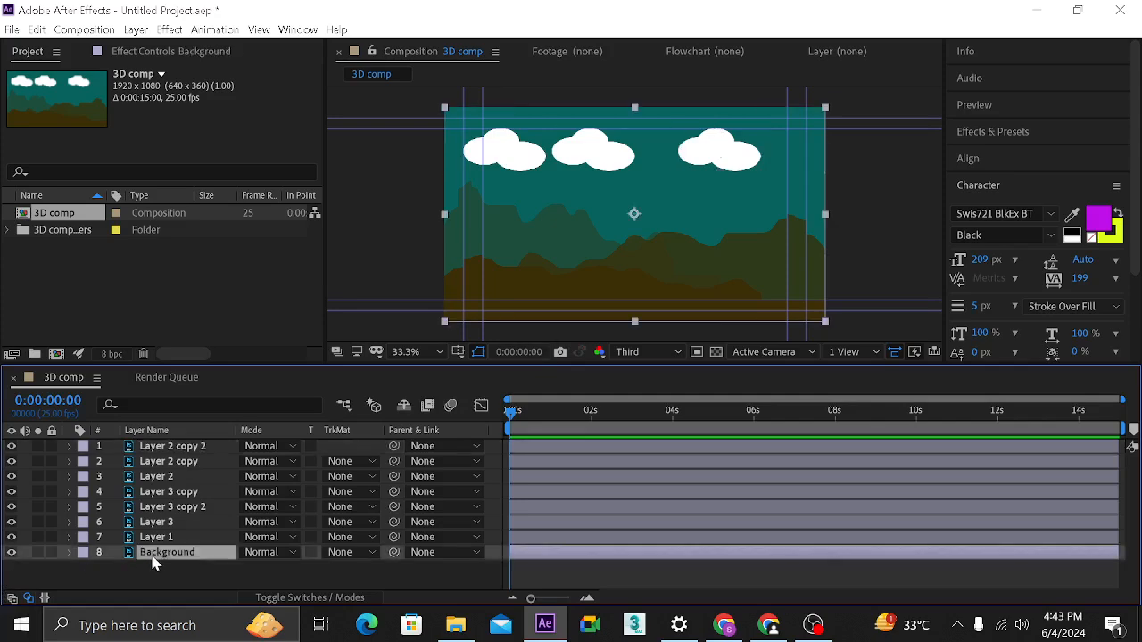
left_click_drag(12, 538, 20, 463)
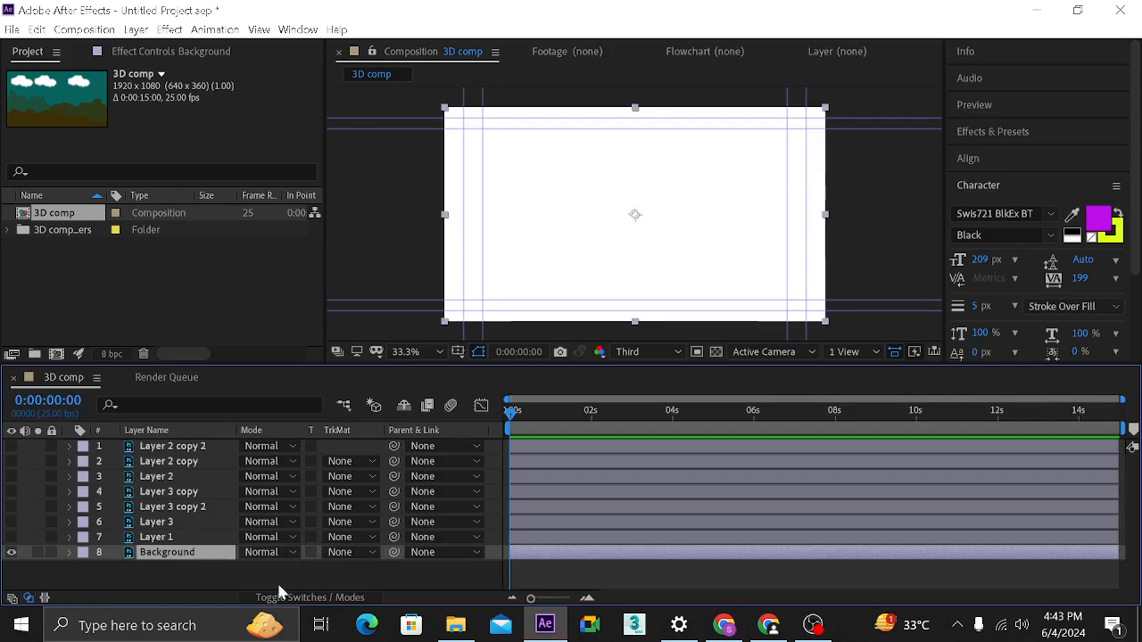
- Make the Background layer a 3D layer and reveal its rotation properties
left_click(303, 596)
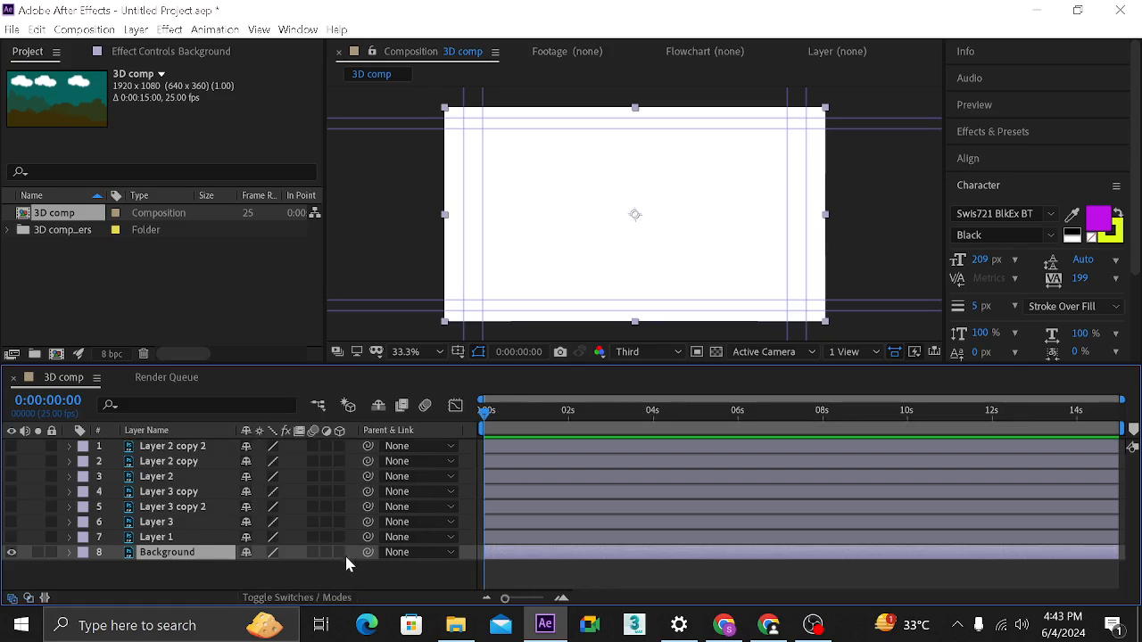
left_click(340, 553)
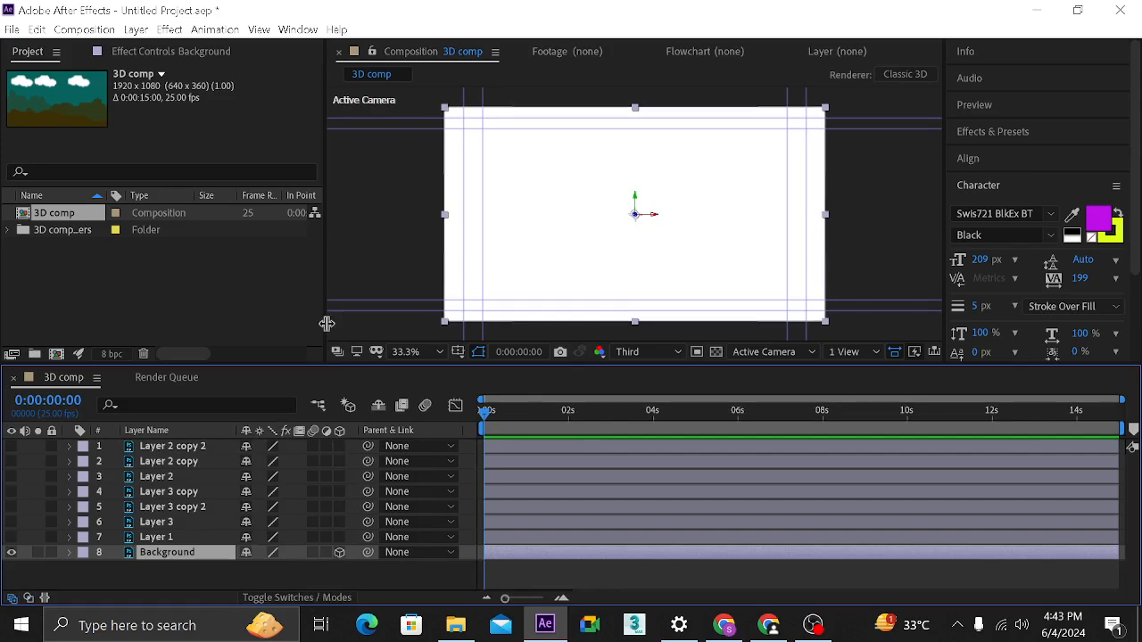
key("t")
key("r")
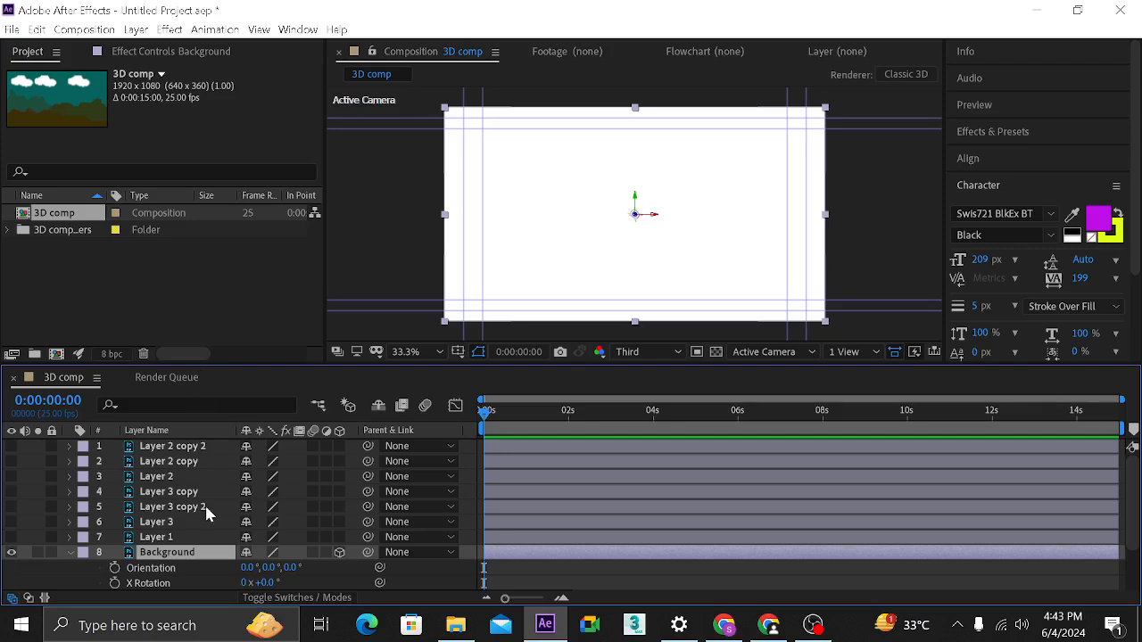
- Maximize the timeline, inspect the Background layer's Position property, and expand the layer's property groups
key("grave")
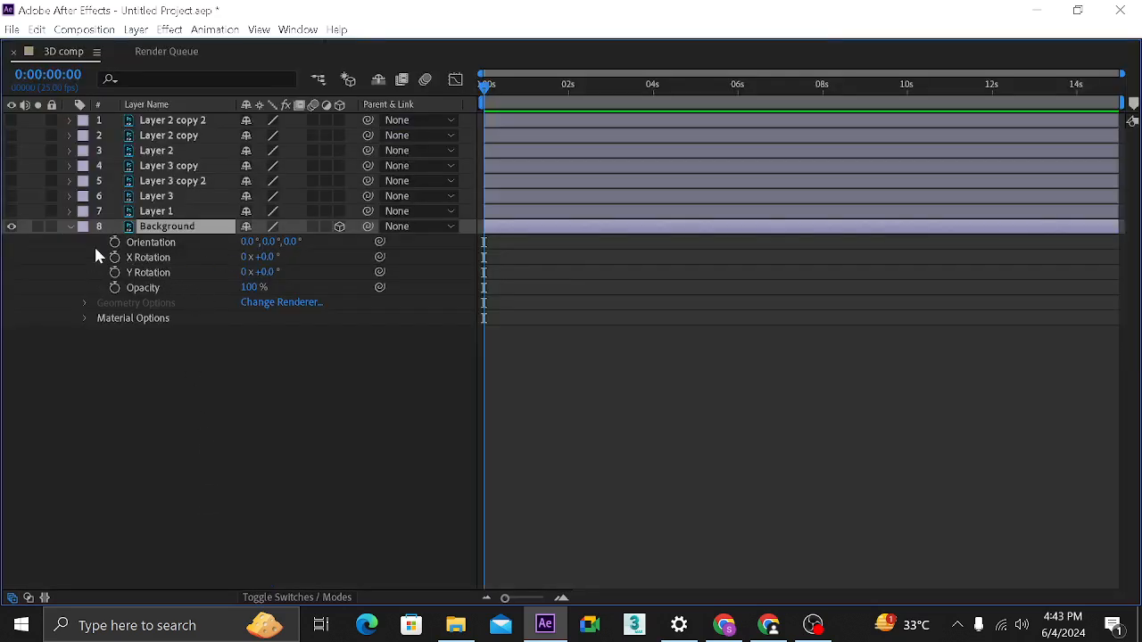
key("p")
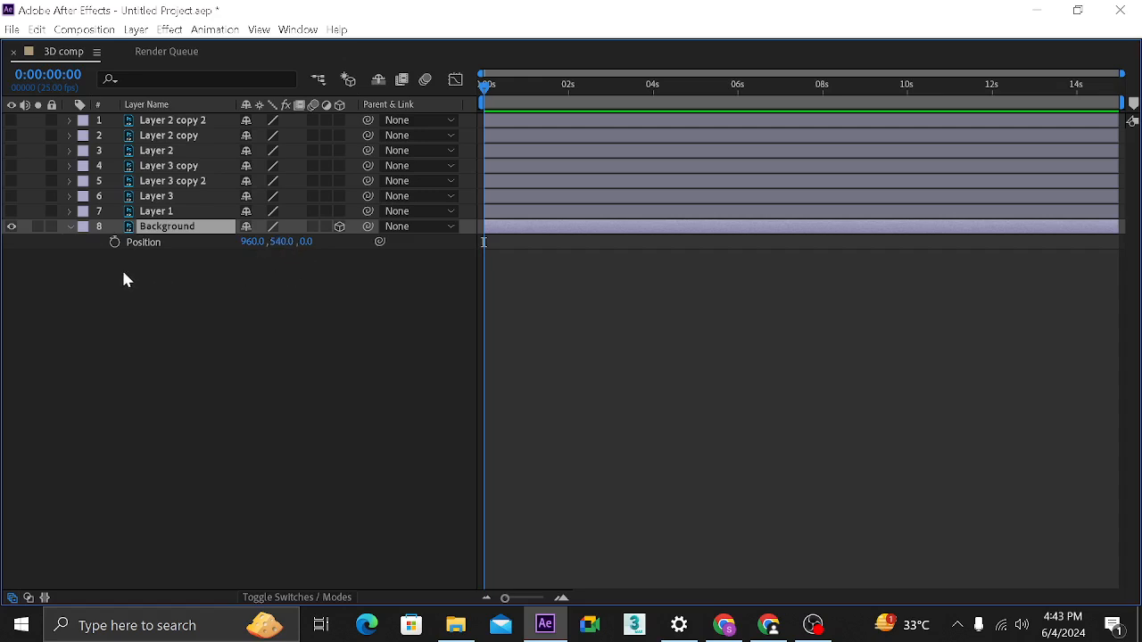
key("p")
left_click(70, 227)
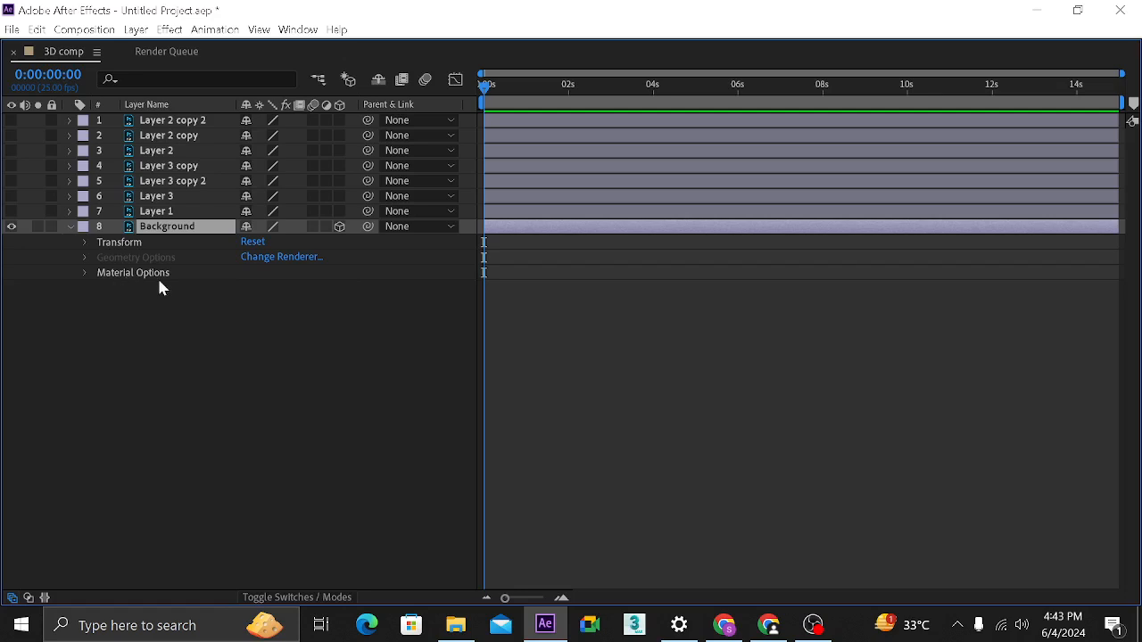
- Expand the Background layer's Material Options and review the composition's available 3D renderers, keeping Classic 3D
left_click(85, 273)
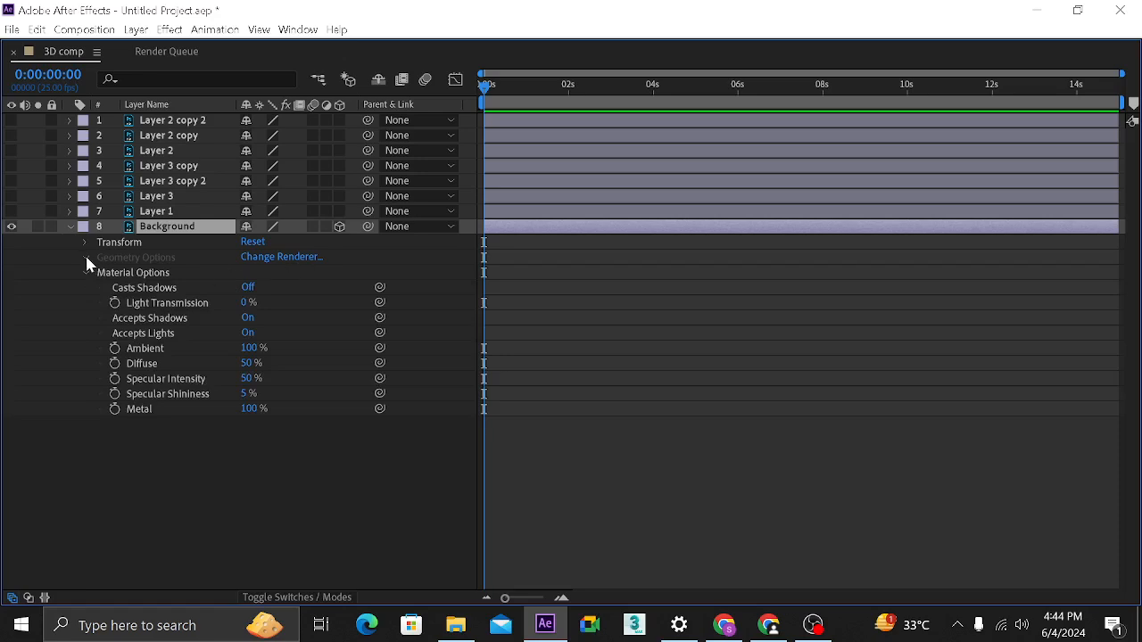
left_click(294, 258)
left_click(651, 211)
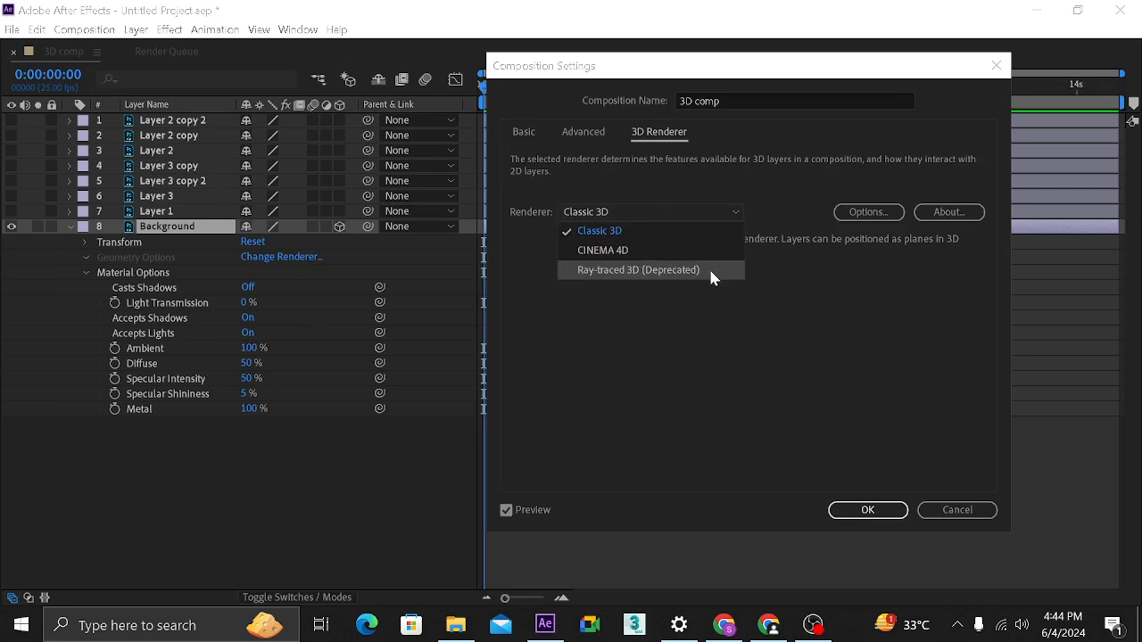
left_click(653, 230)
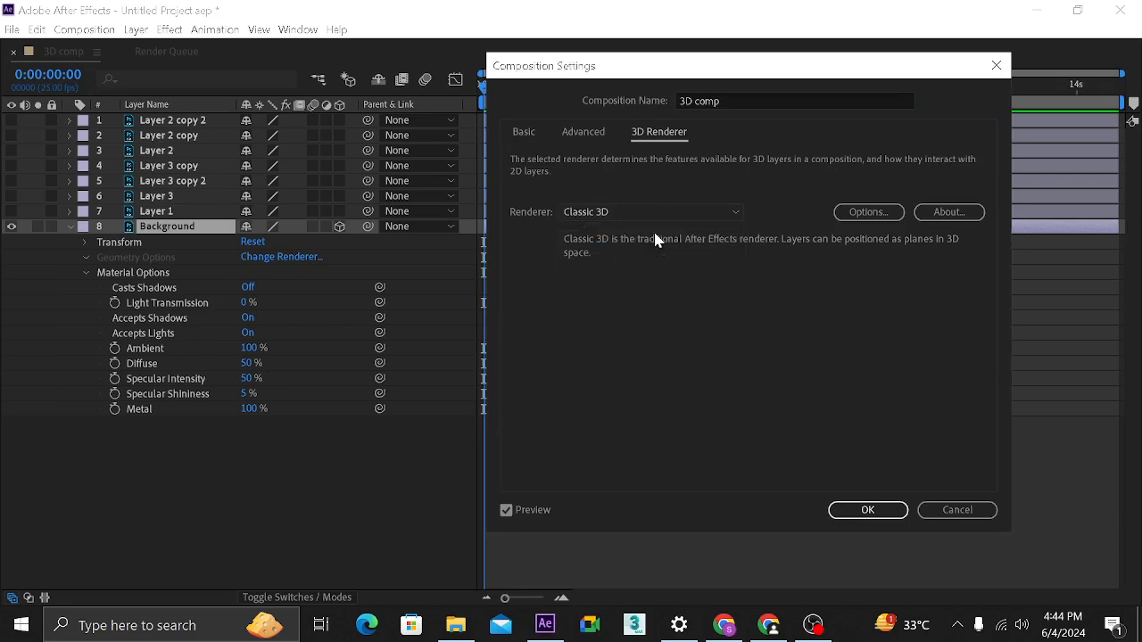
- Review the Classic 3D shadow map resolution choices and the composition's advanced and basic settings, closing them without changes
left_click(857, 214)
left_click_drag(1007, 445, 646, 214)
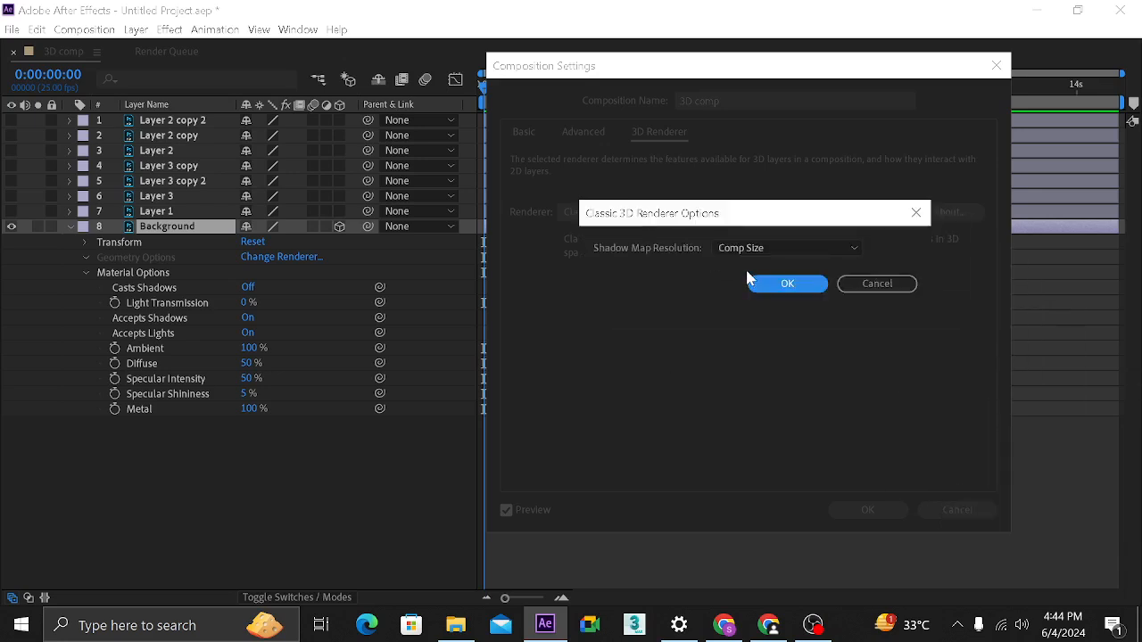
left_click(772, 247)
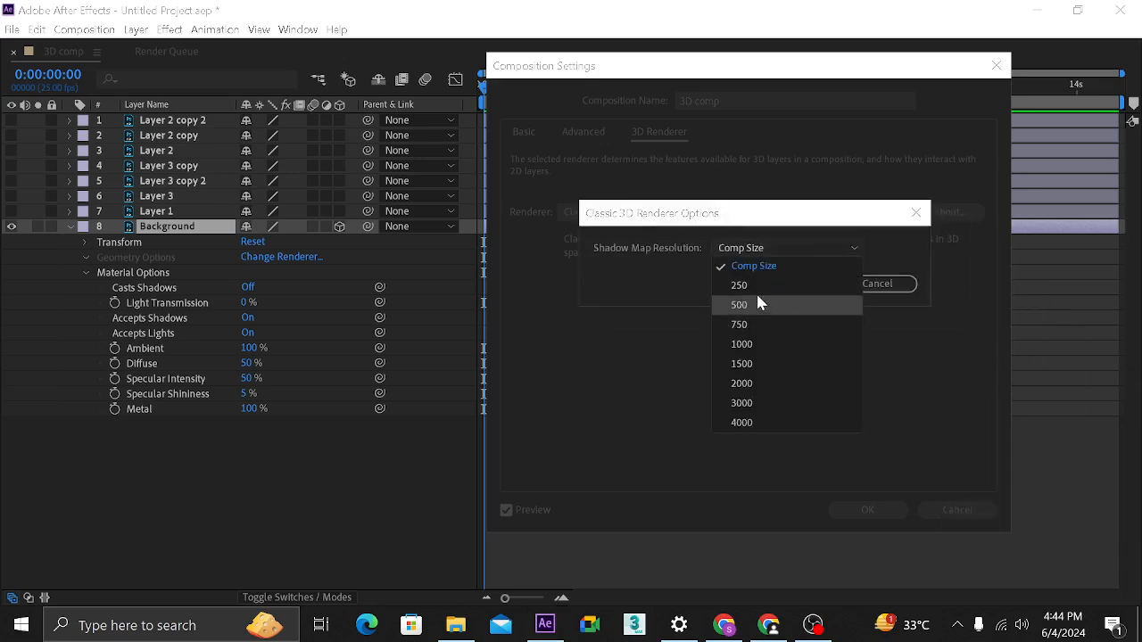
left_click(651, 278)
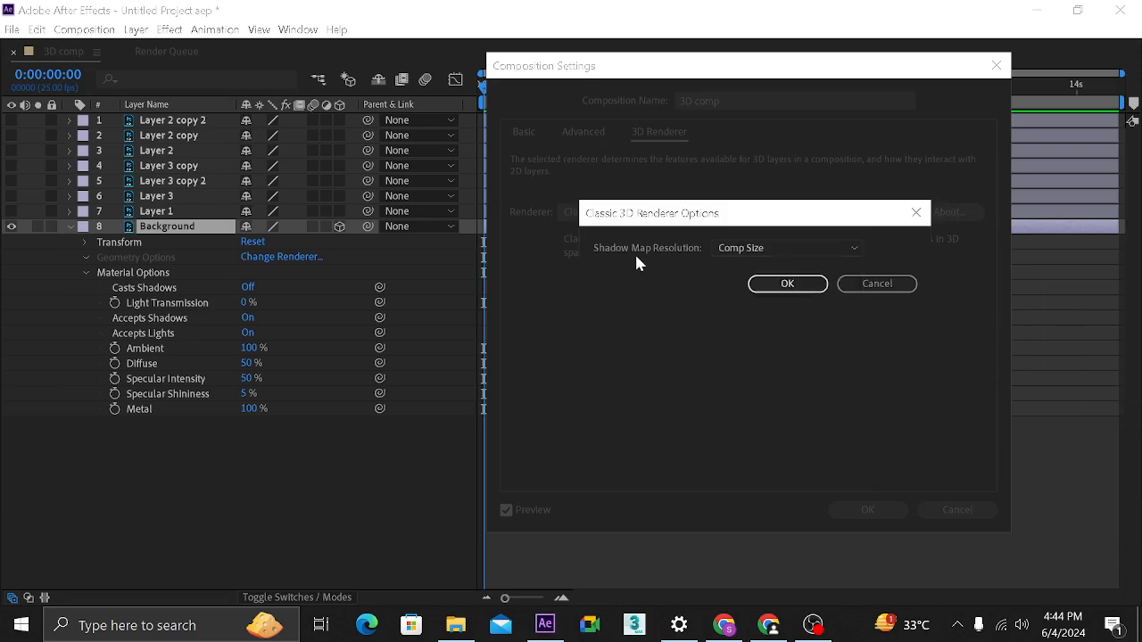
left_click(874, 286)
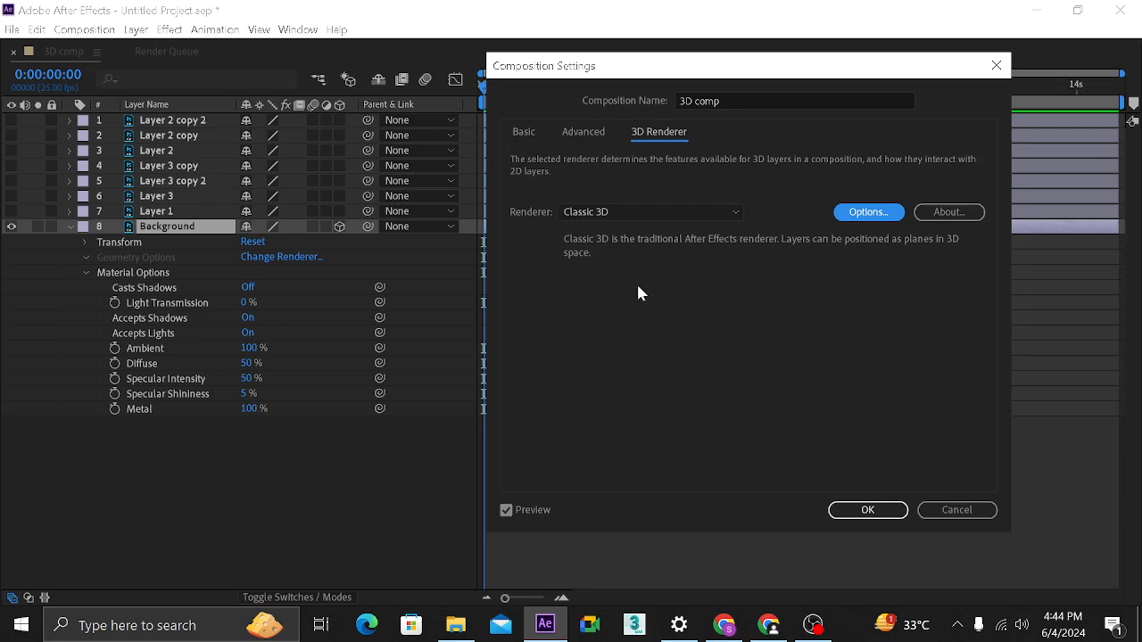
left_click(585, 133)
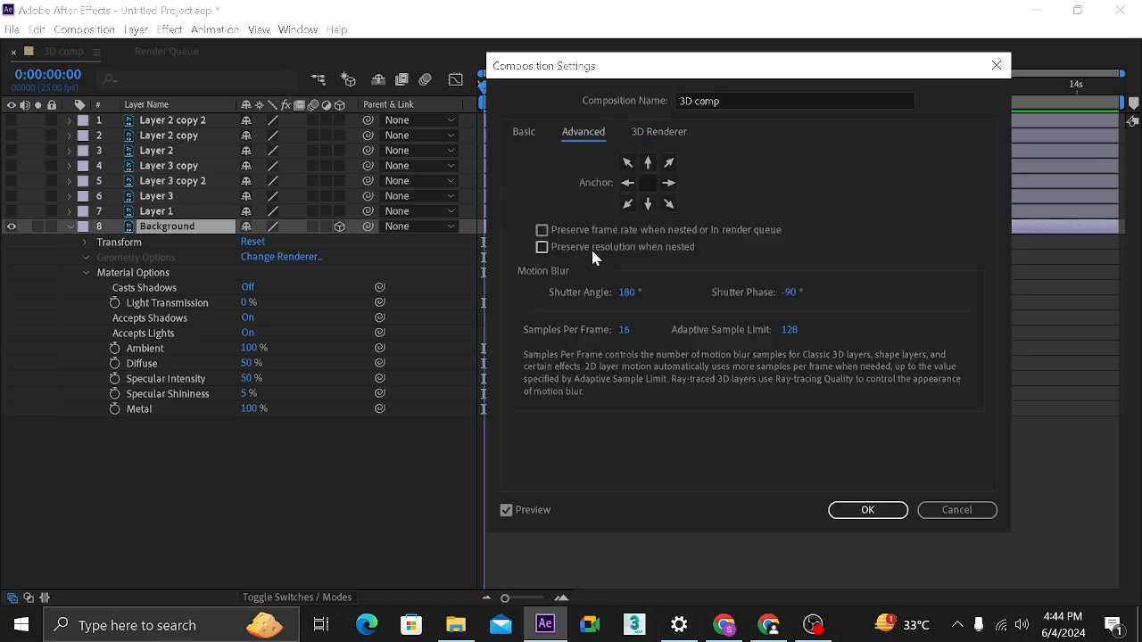
left_click(515, 132)
left_click(951, 510)
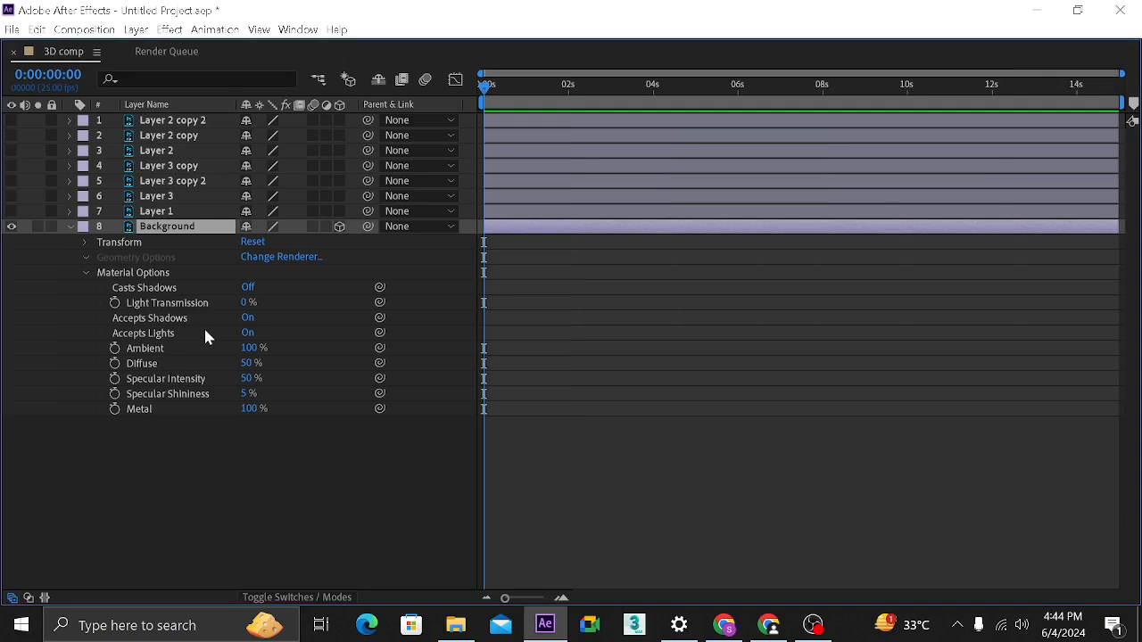
- Expand the Background layer's Transform properties and restore the timeline to the normal workspace layout
left_click(84, 243)
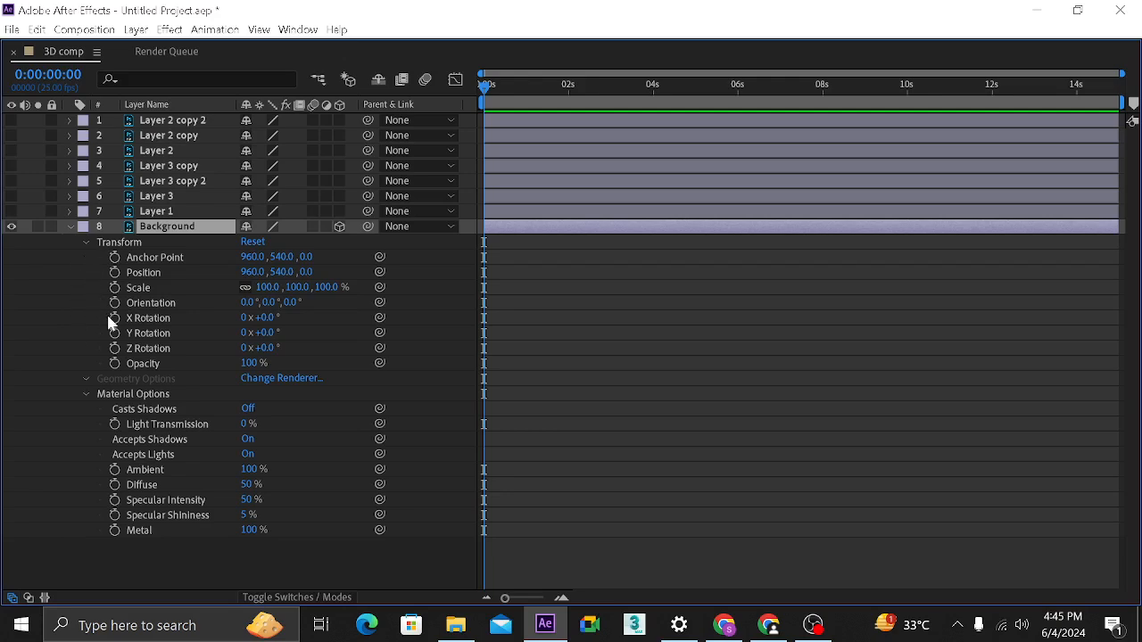
key("grave")
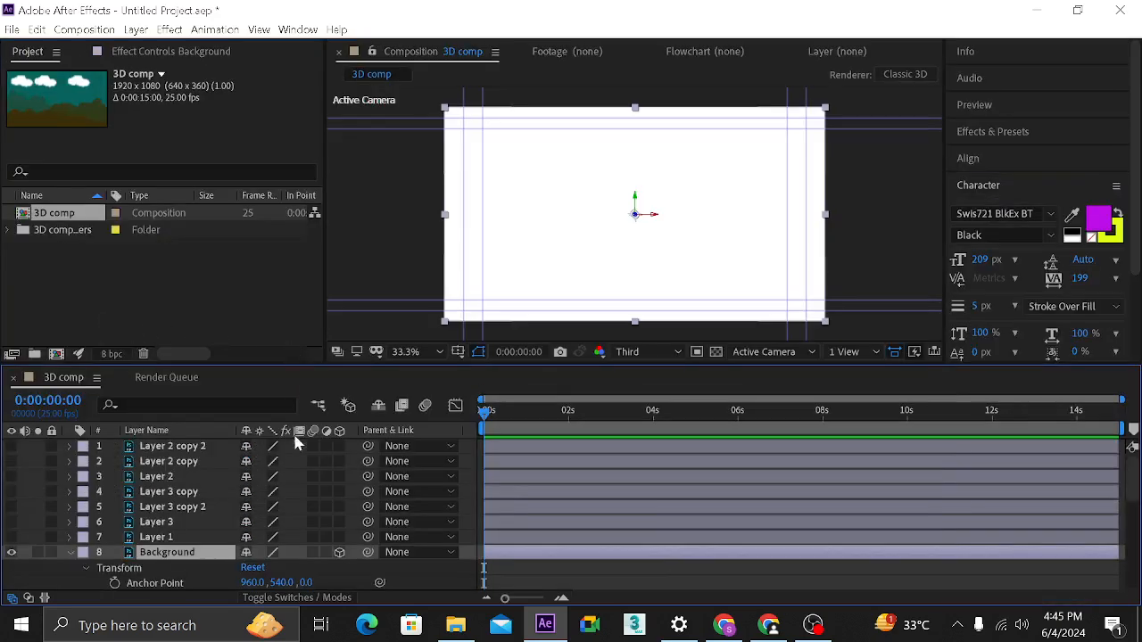
right_click(182, 553)
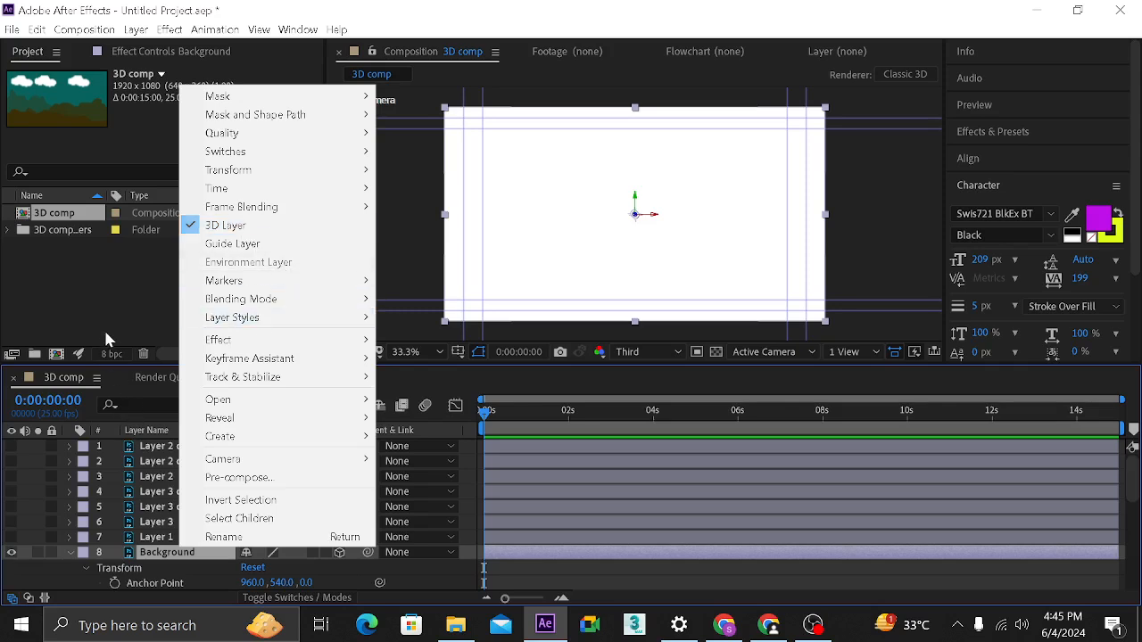
left_click(73, 318)
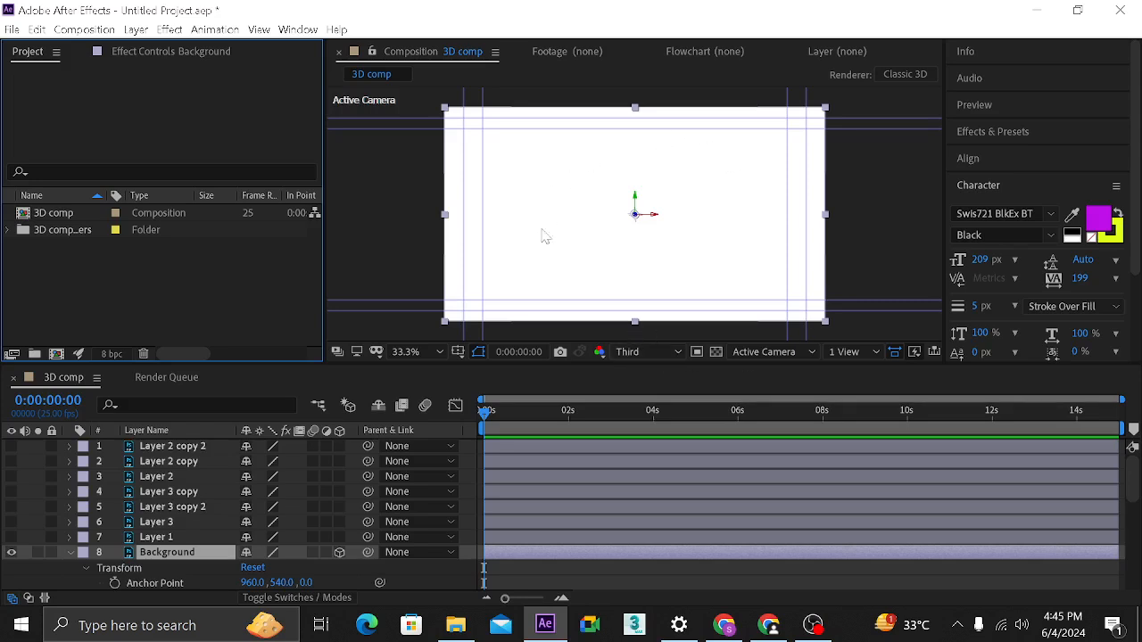
- View the composition in Custom View 1 and turn the Background layer's 3D switch off and on again to compare
left_click(765, 352)
left_click(771, 513)
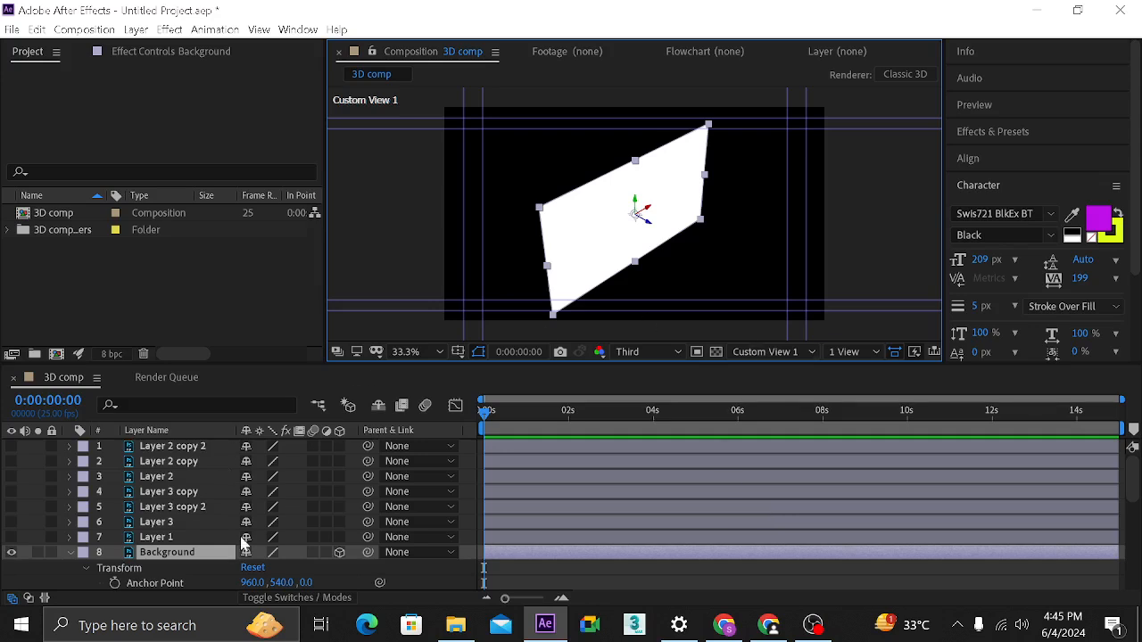
left_click(340, 553)
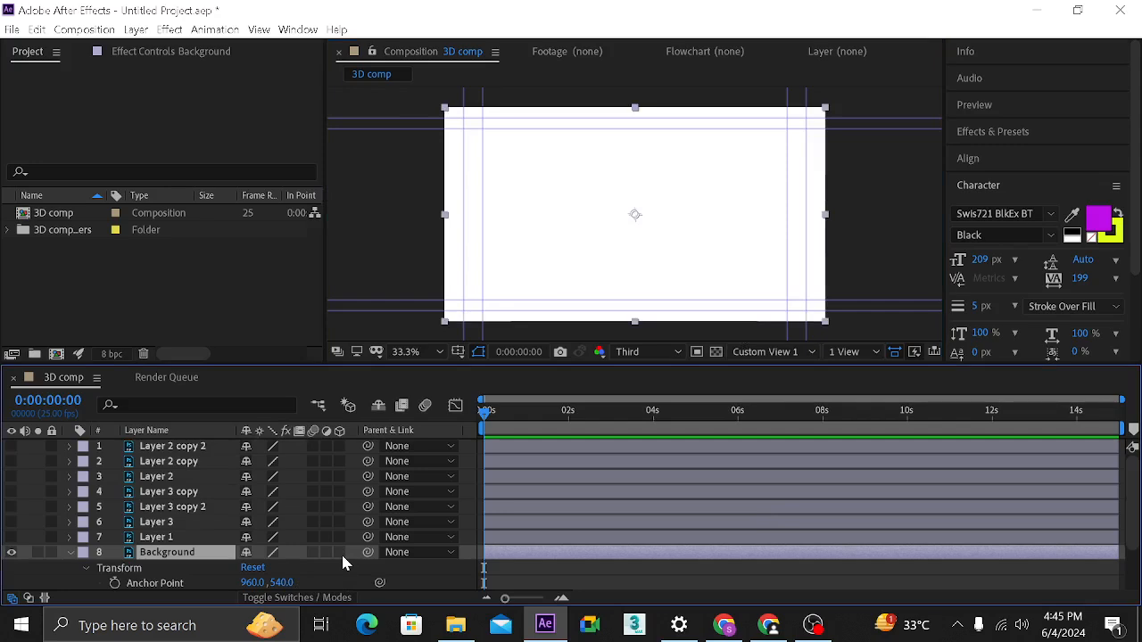
left_click(340, 552)
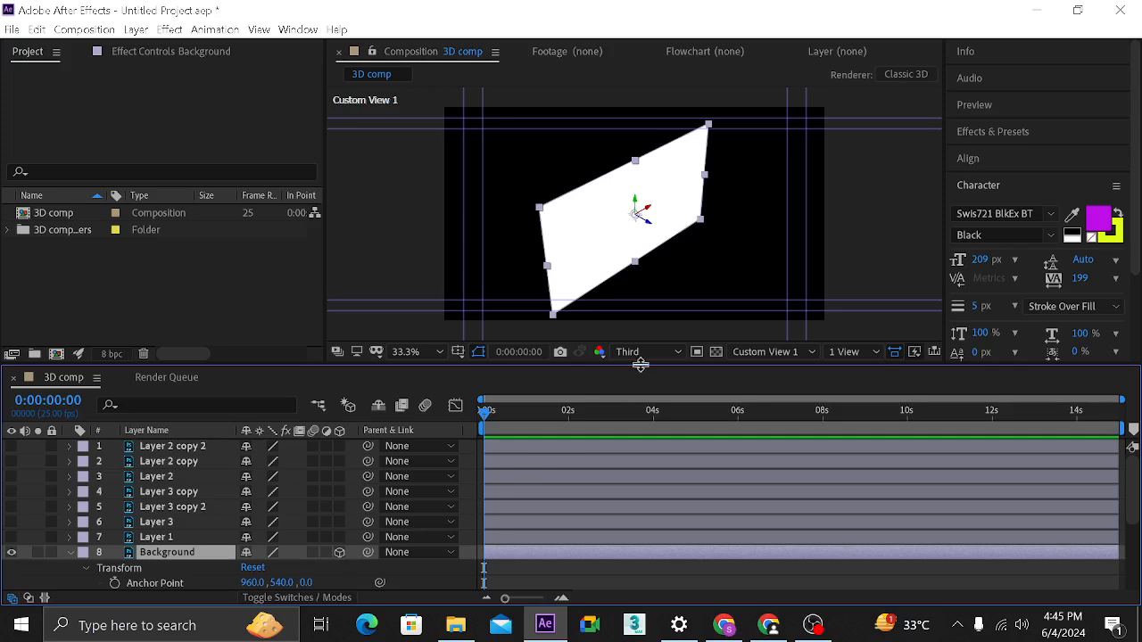
- Examine the Background layer in Custom Views 2, 3 and 1 against Active Camera, finishing in Active Camera
left_click(791, 353)
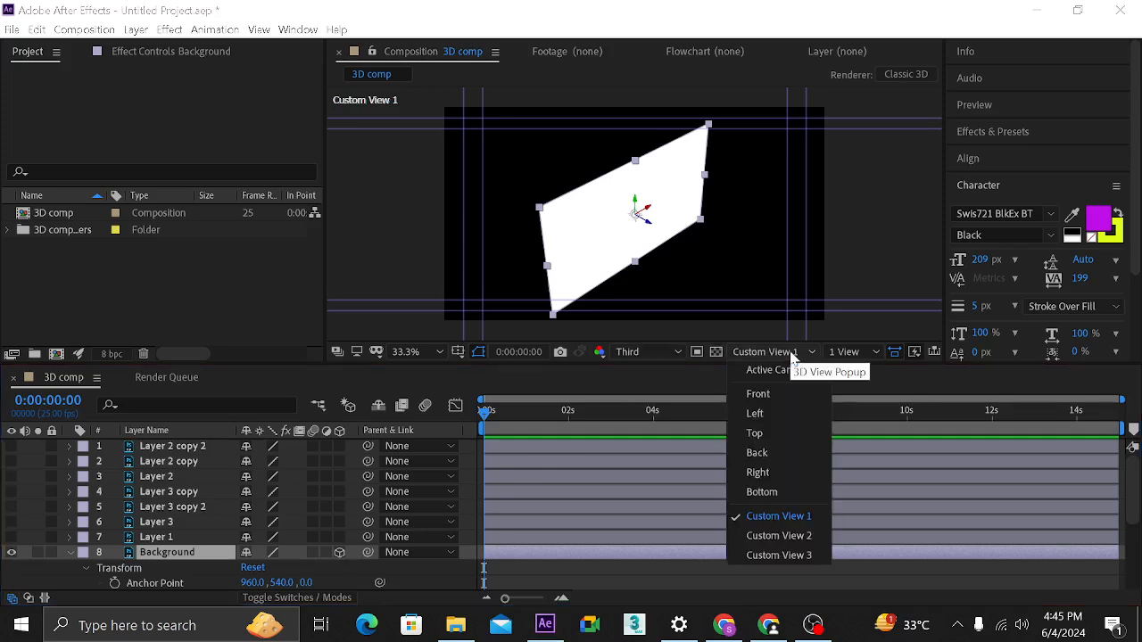
left_click(779, 537)
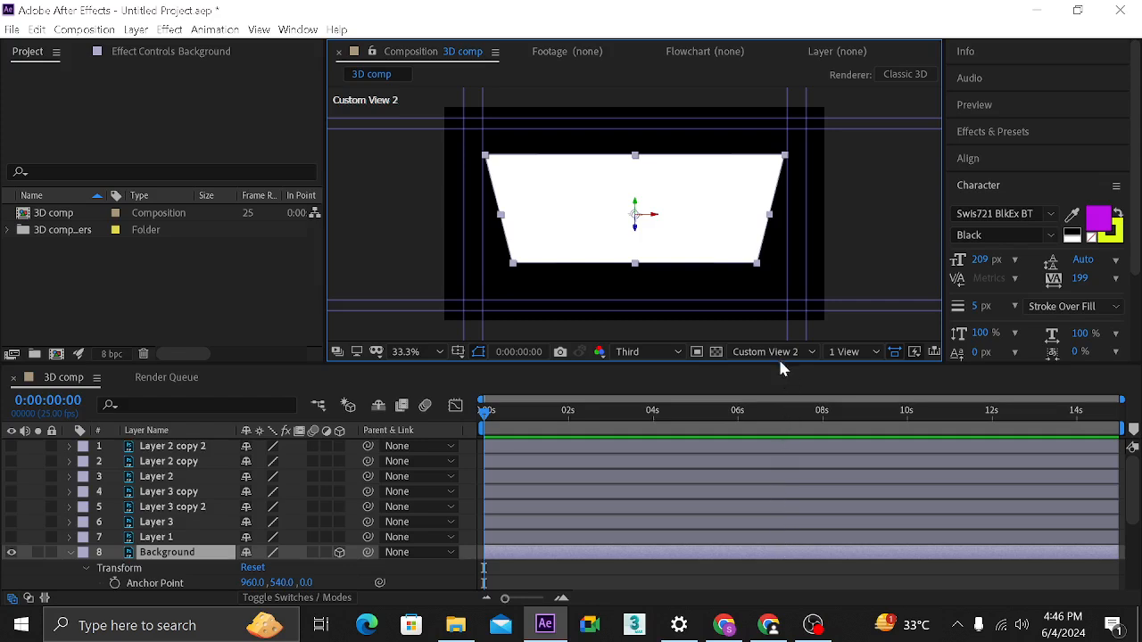
left_click(779, 359)
left_click(788, 556)
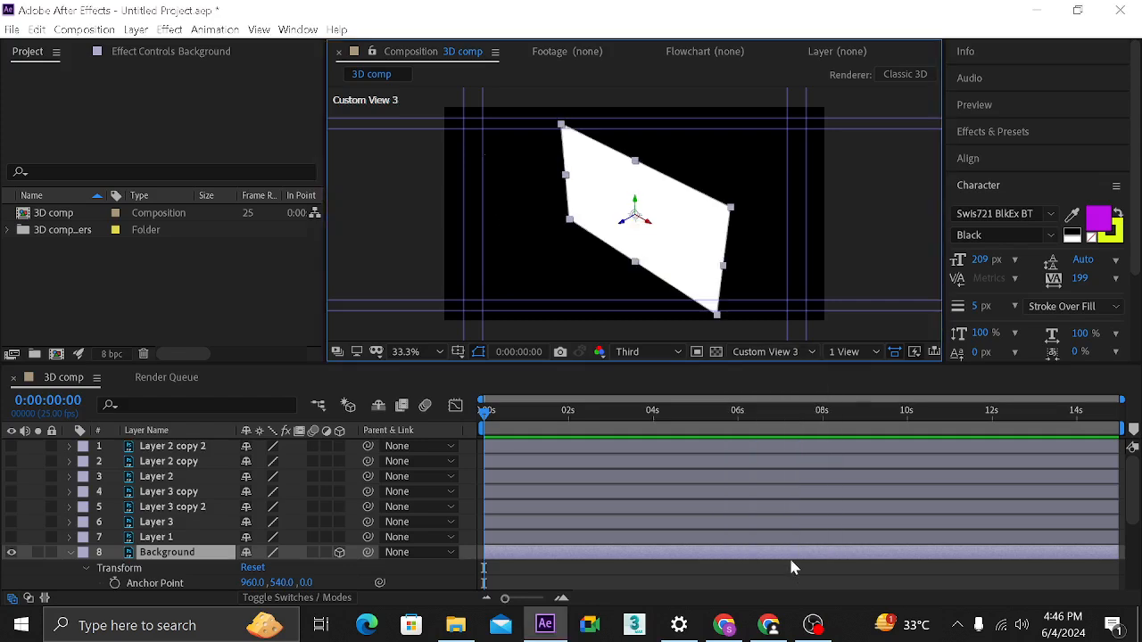
left_click(757, 359)
left_click(765, 368)
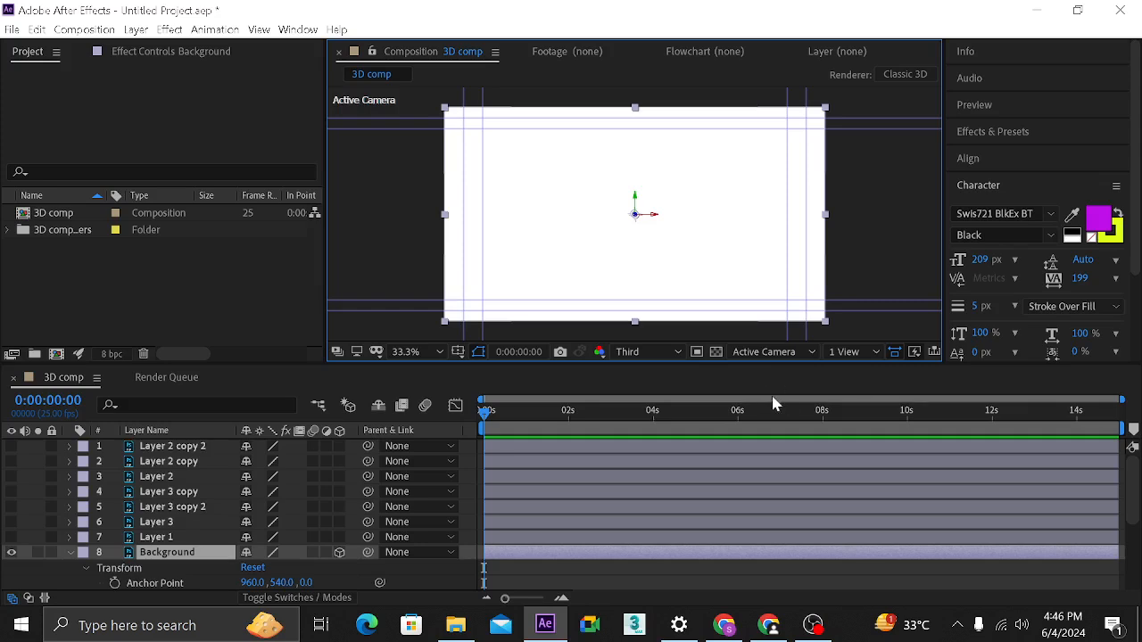
left_click(760, 352)
left_click(767, 518)
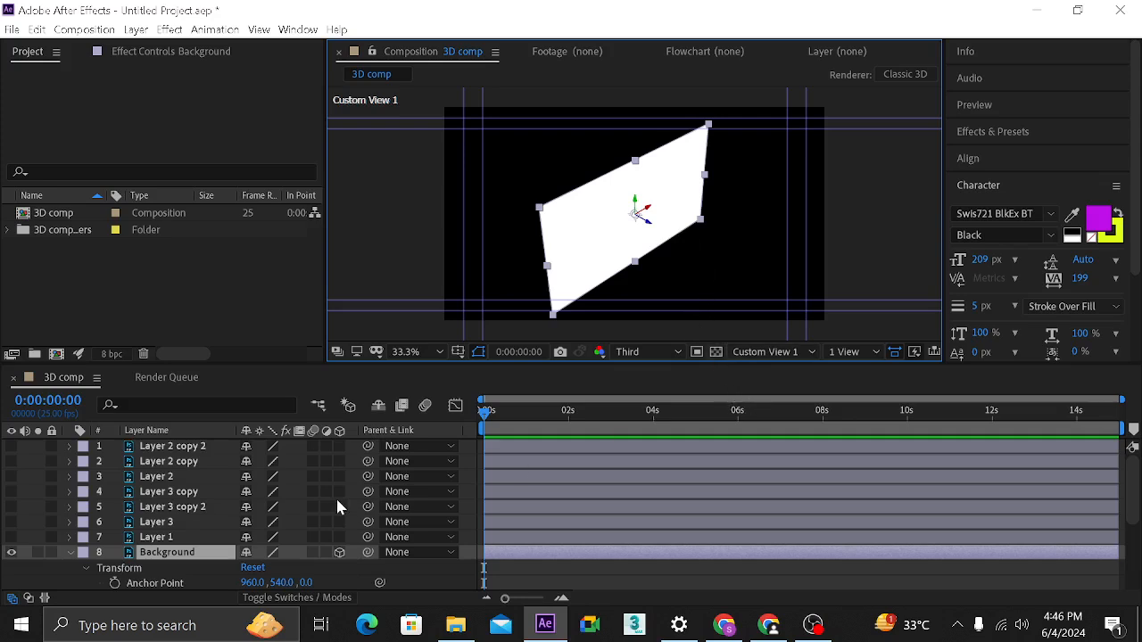
left_click(754, 353)
left_click(757, 371)
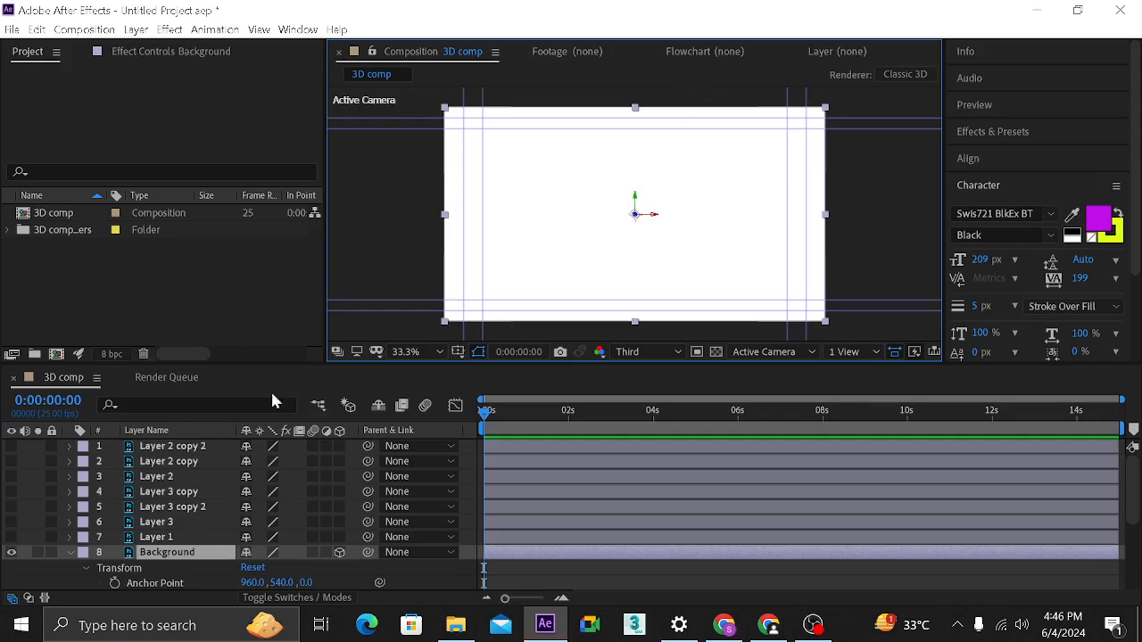
- Show the floating Tools panel and move it clear of the main menus
left_click(299, 30)
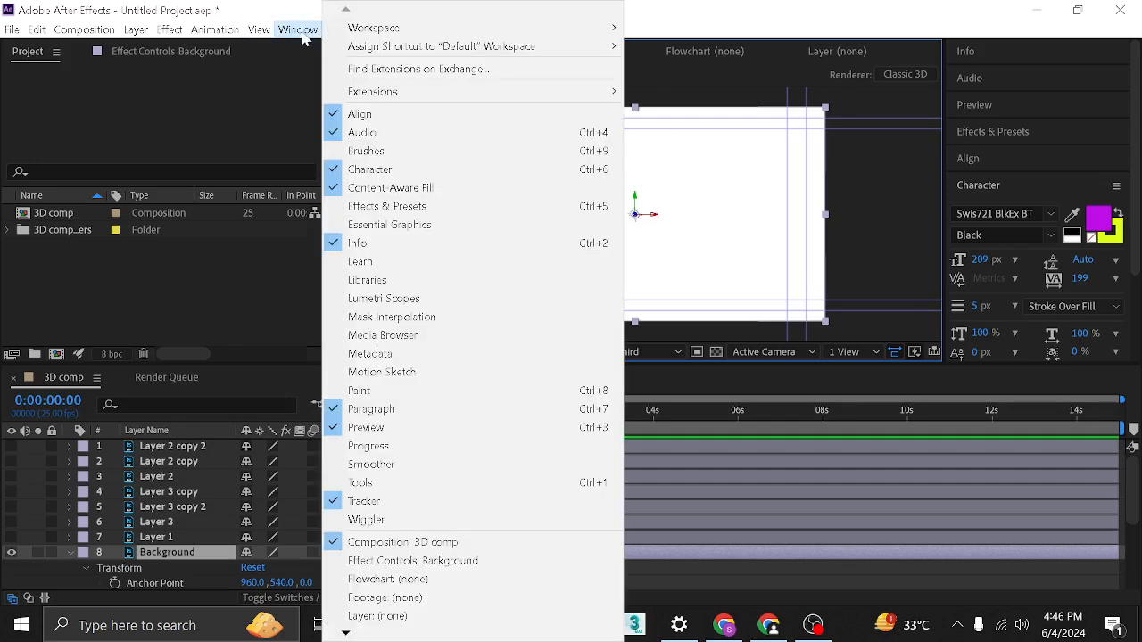
left_click(302, 32)
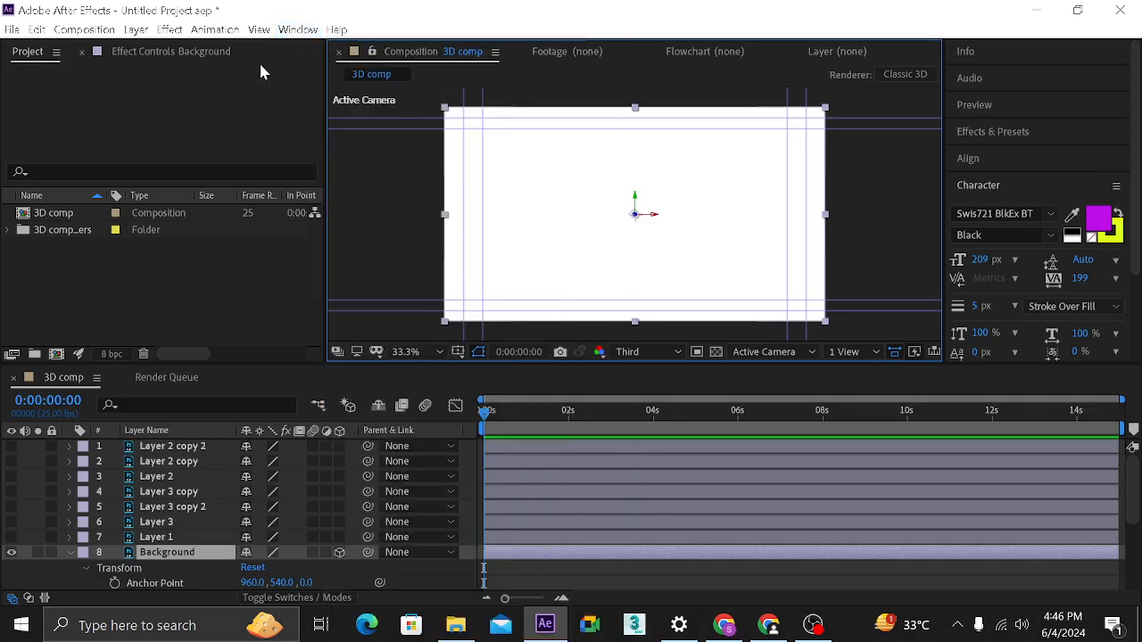
left_click(297, 29)
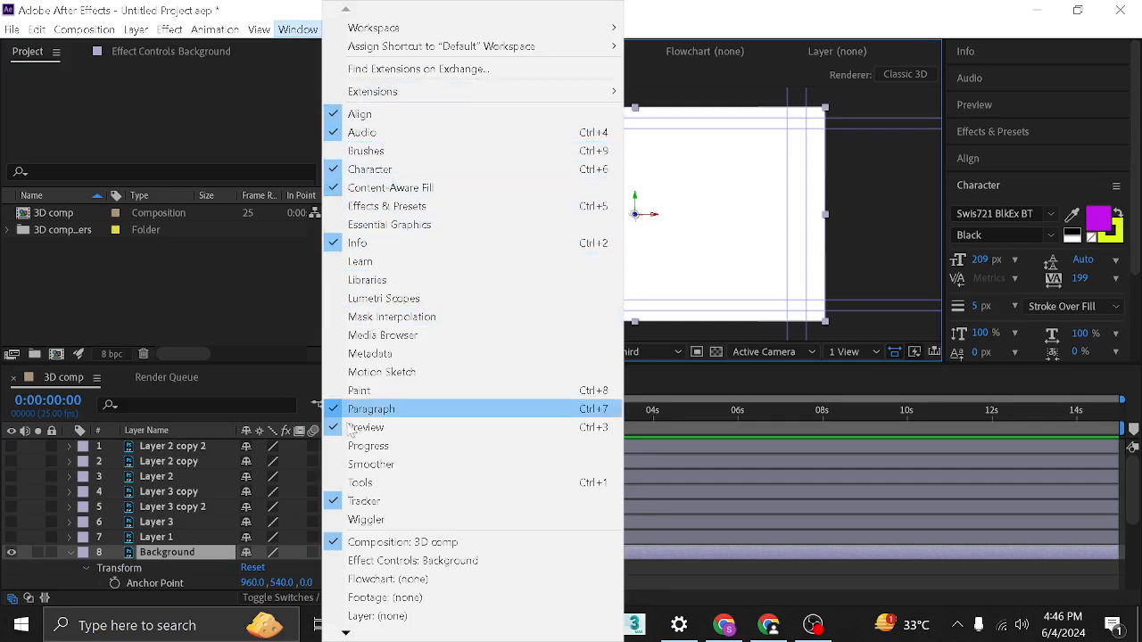
left_click(361, 483)
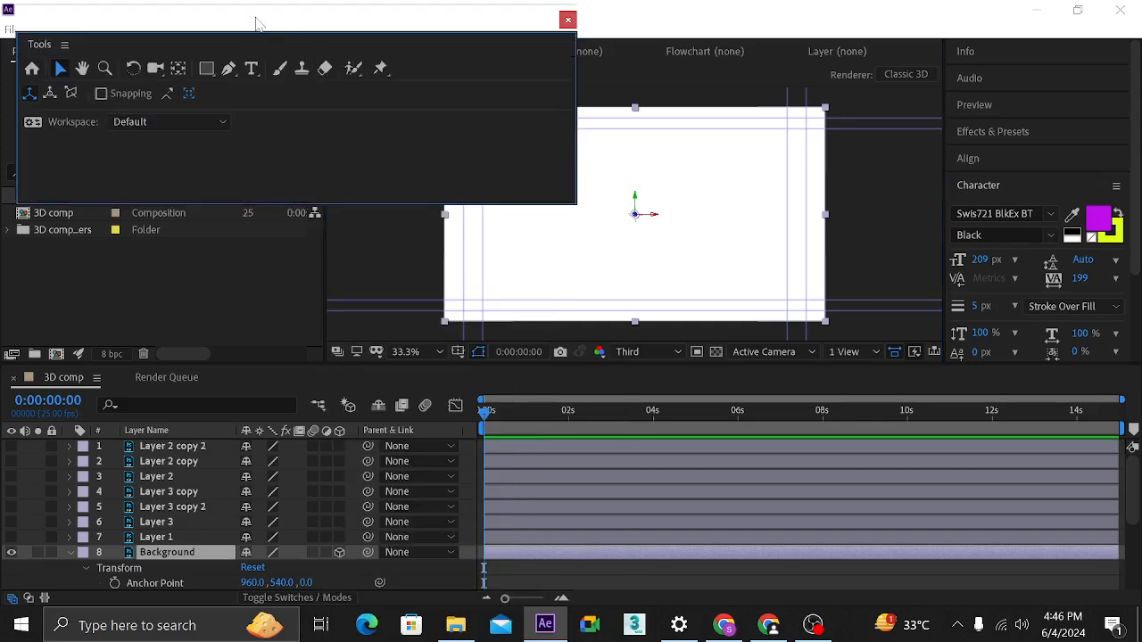
mouse_move(257, 22)
left_mouse_down()
mouse_move(329, 132)
mouse_move(455, 92)
mouse_move(236, 55)
left_mouse_up()
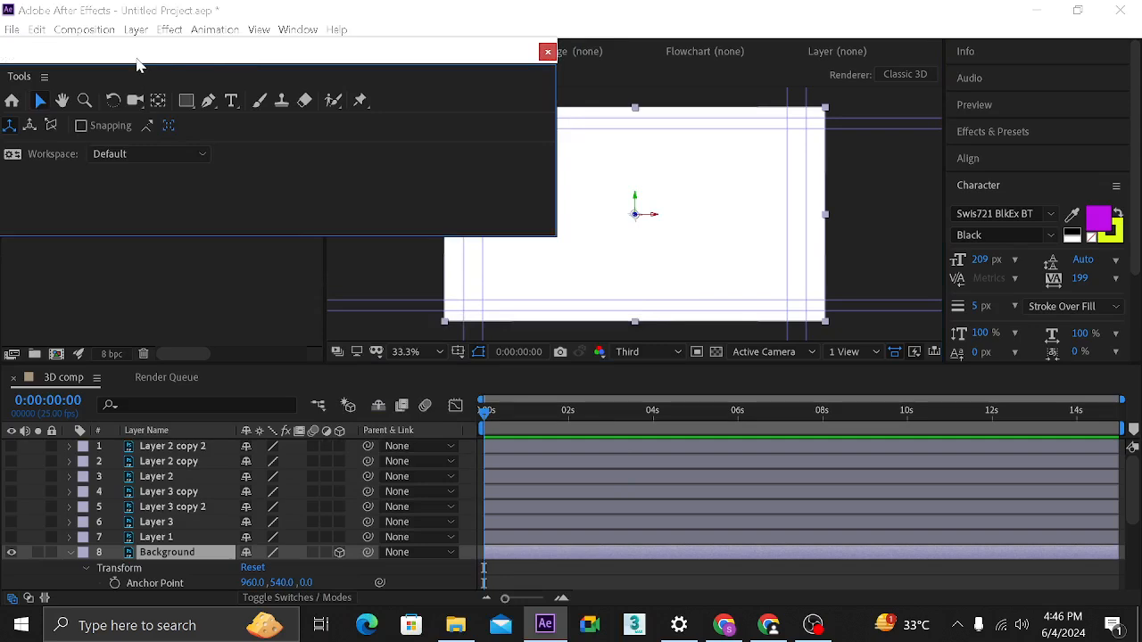
left_click_drag(140, 60, 210, 188)
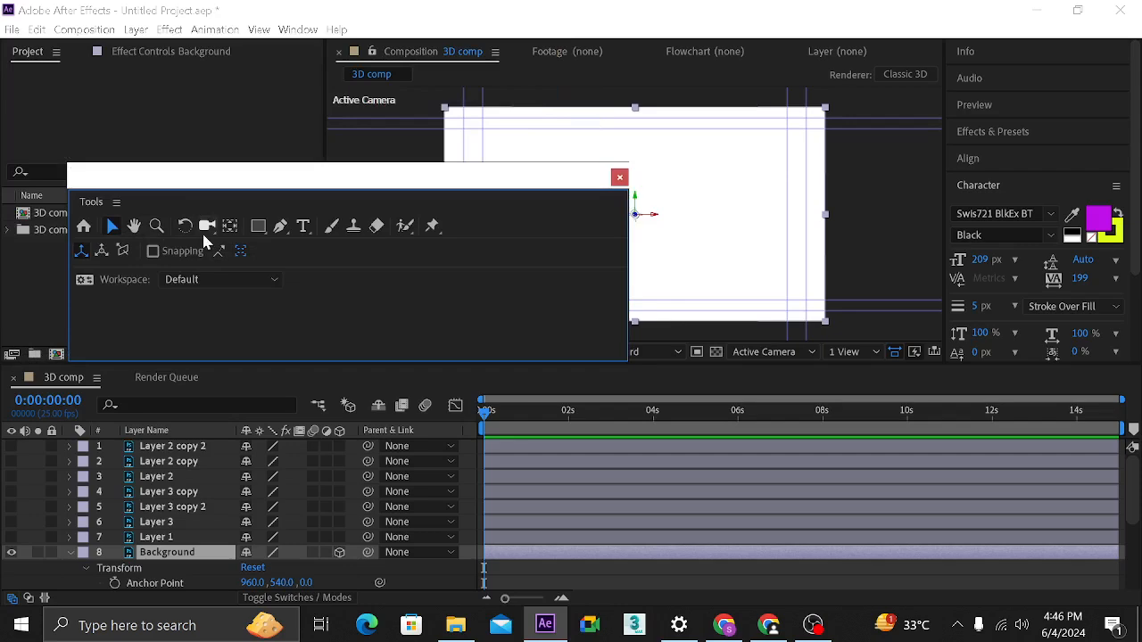
- Activate the Rotation tool for 3D layer orientation and move the Tools panel off the composition view onto the timeline
left_click(206, 226)
left_click(184, 229)
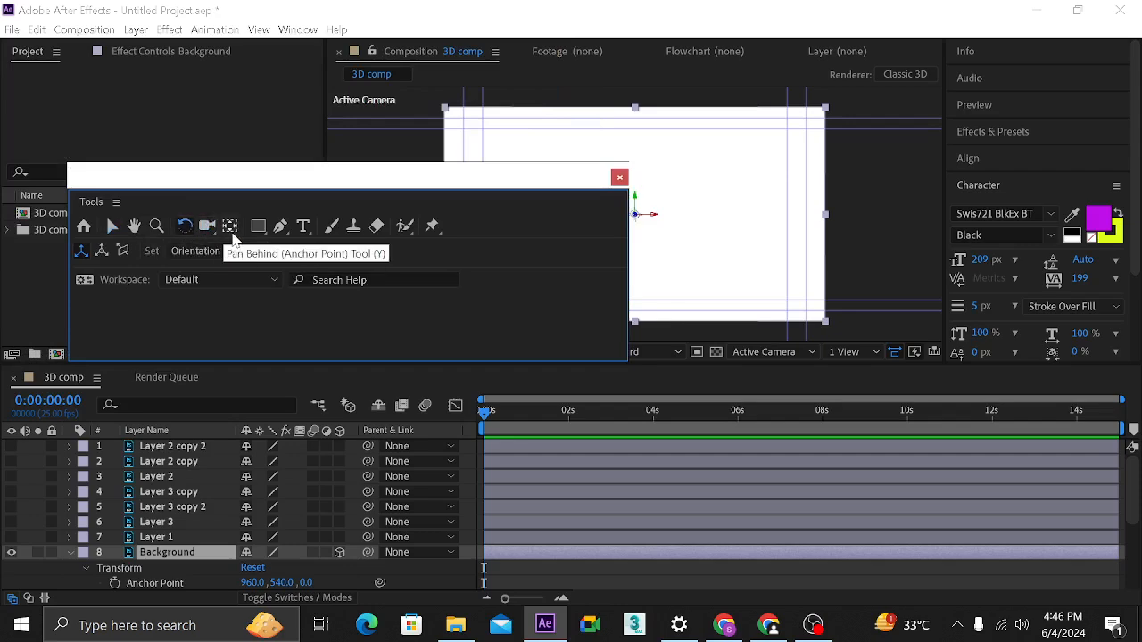
left_click_drag(507, 189, 792, 134)
right_click(792, 134)
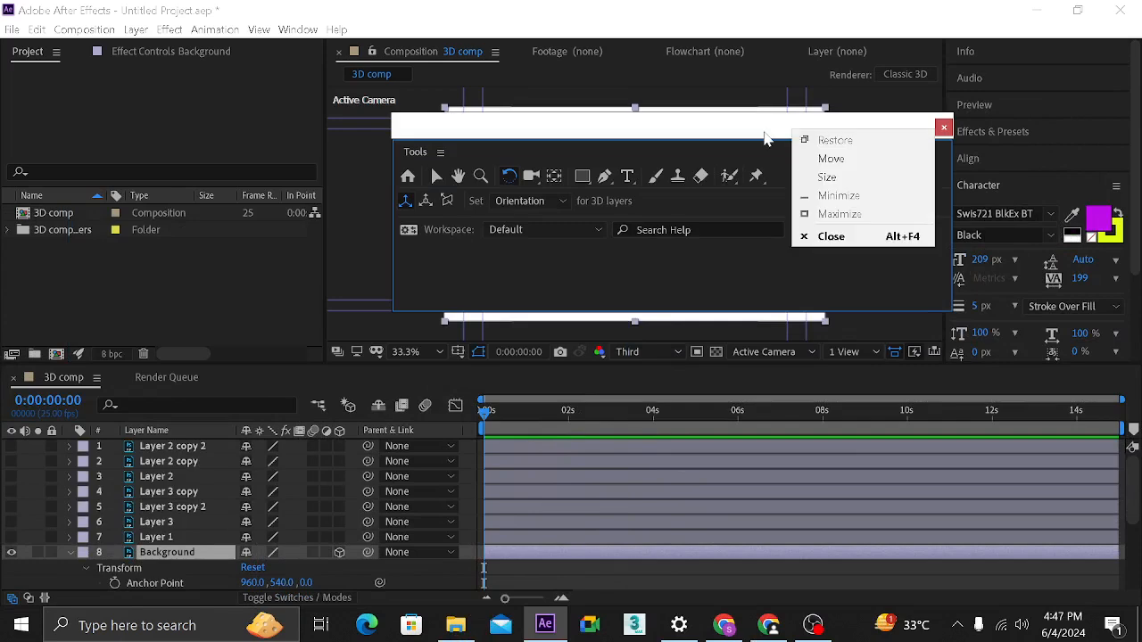
left_click(764, 132)
left_click_drag(738, 133, 989, 455)
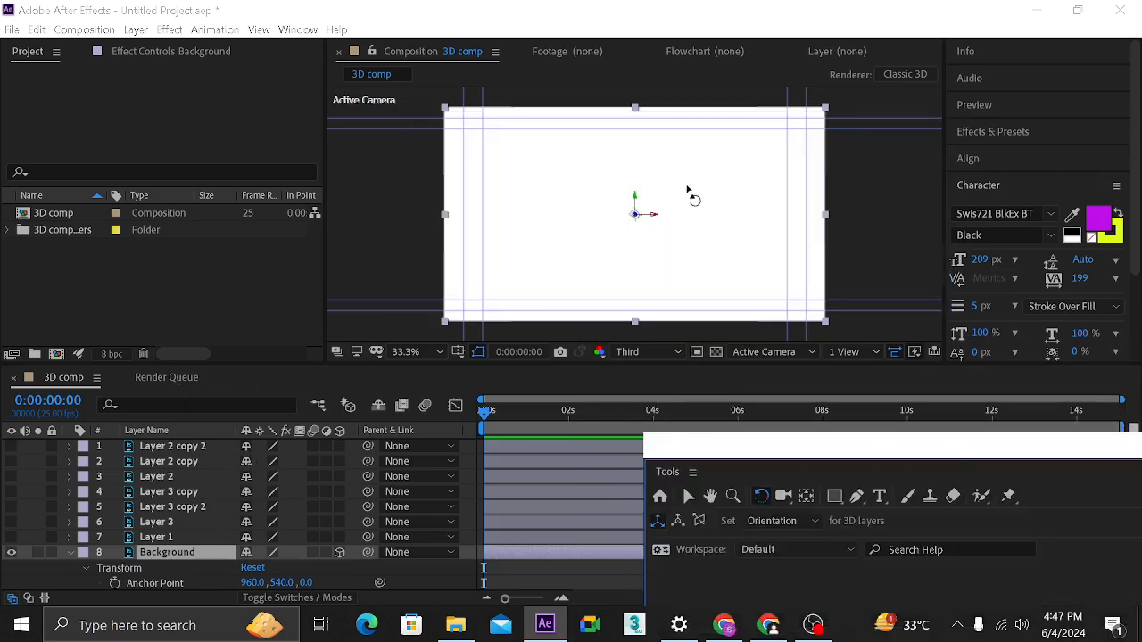
- Rotate the Background layer about its X axis to a 270° orientation in the composition view, and reset its X orientation to 0°
left_click_drag(653, 214, 651, 195)
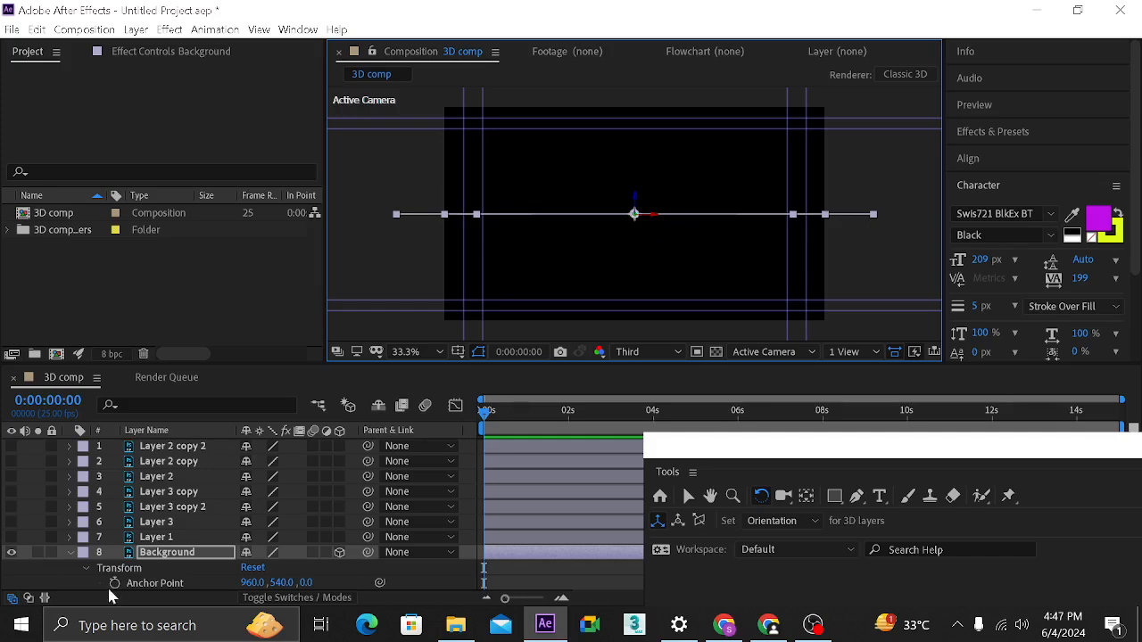
scroll(129, 552, "down", 3)
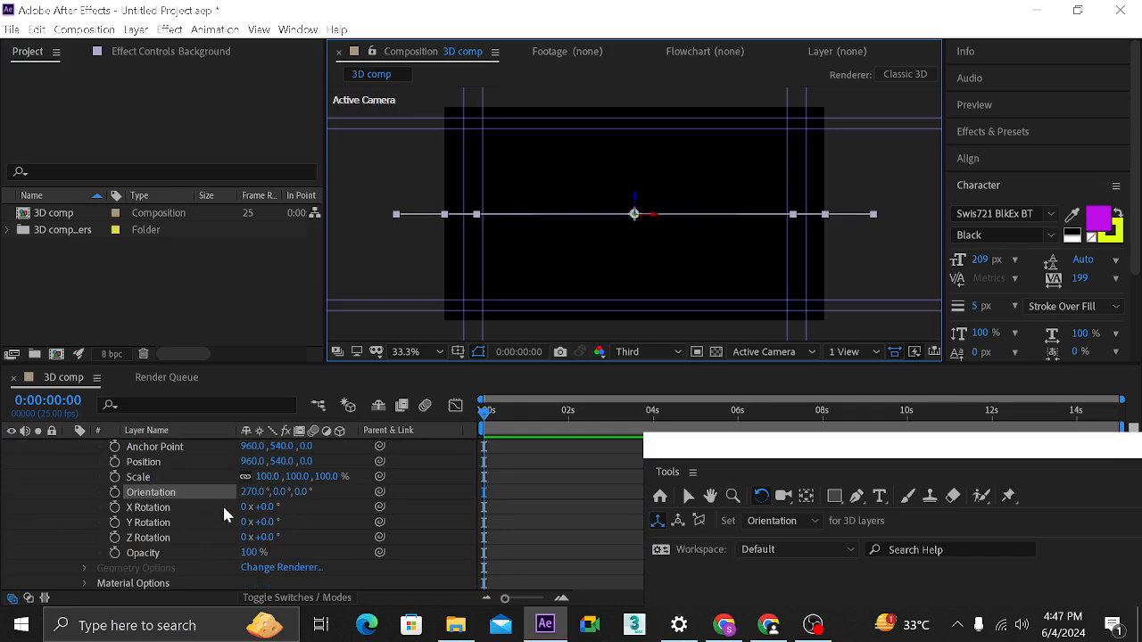
left_click(247, 496)
left_click(251, 493)
type("0")
key("Return")
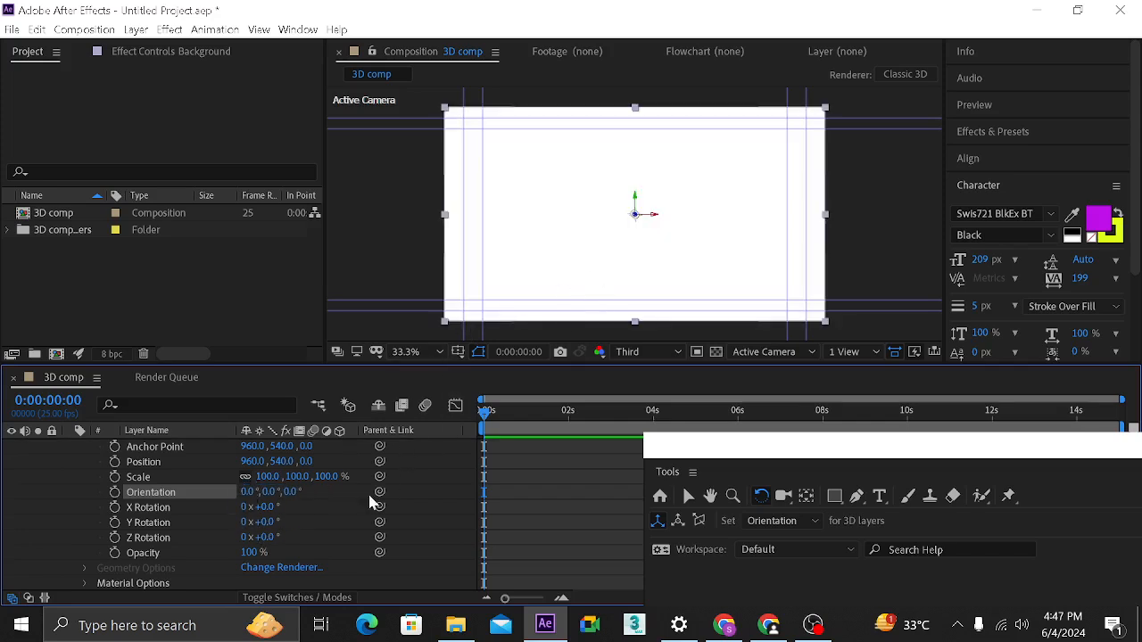
- Set the Background layer's X Rotation to 90°
left_click(268, 507)
type("90")
key("Return")
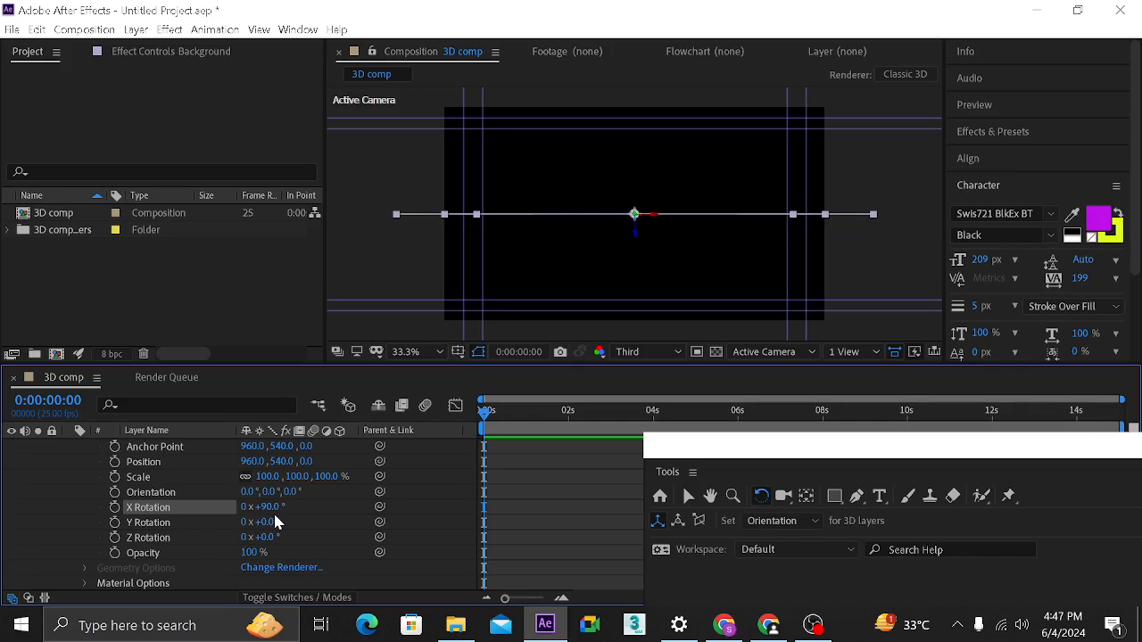
- Set the Background layer's X Rotation to -90° and move it down in the composition to a Y position of about 966
left_click(267, 508)
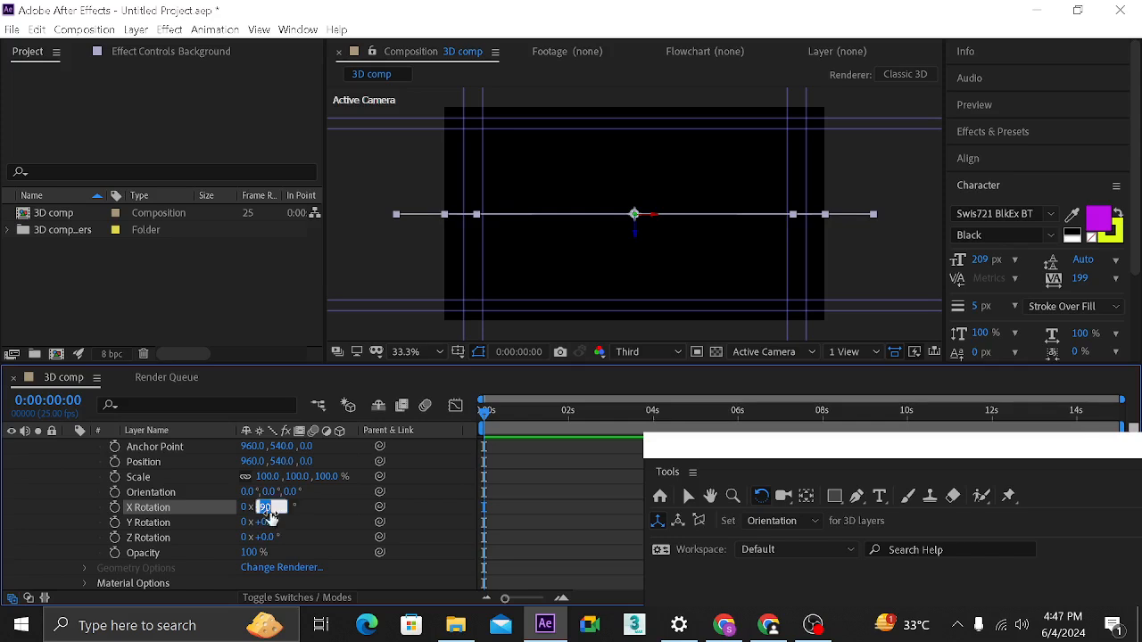
type("-90")
key("Return")
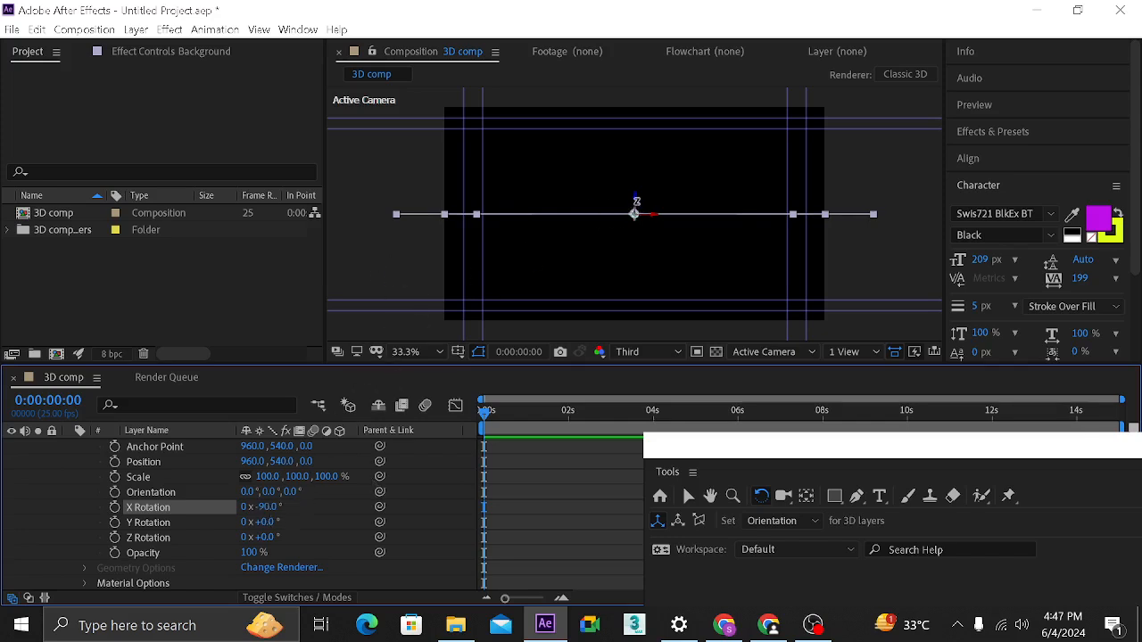
left_click(686, 494)
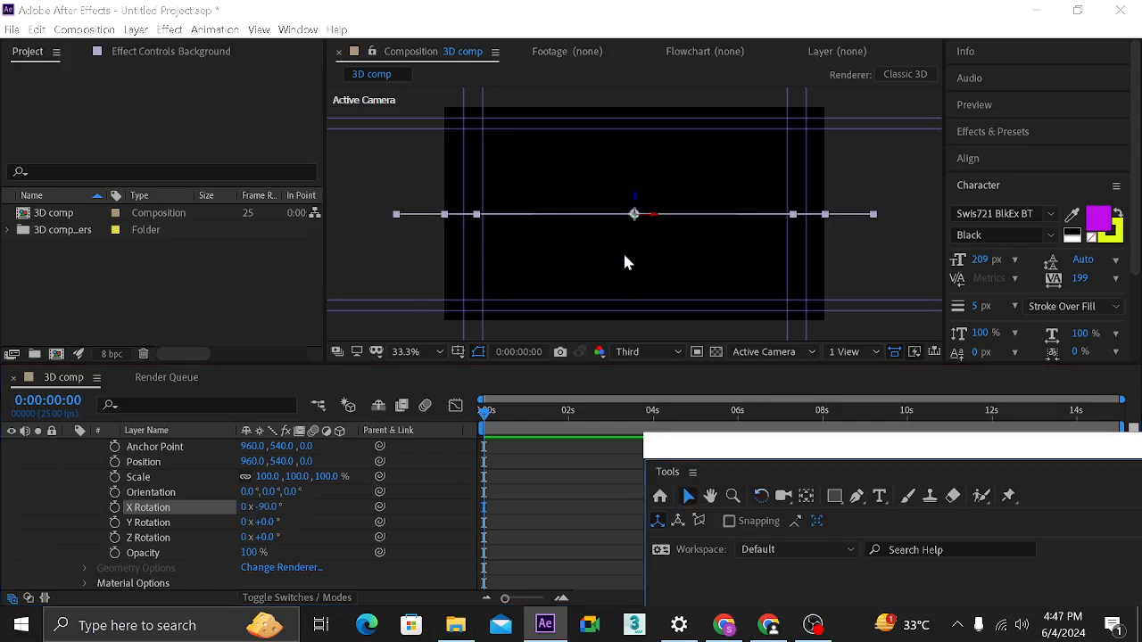
left_click_drag(634, 205, 635, 287)
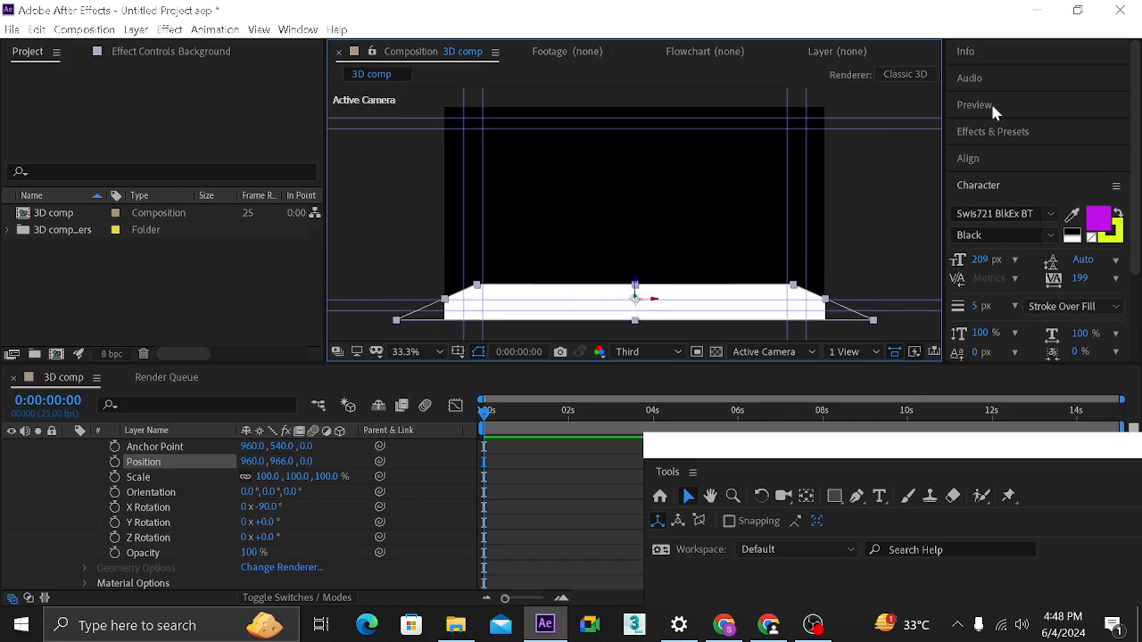
- Apply the River preset from the Backgrounds animation presets to the flat Background layer
left_click(968, 105)
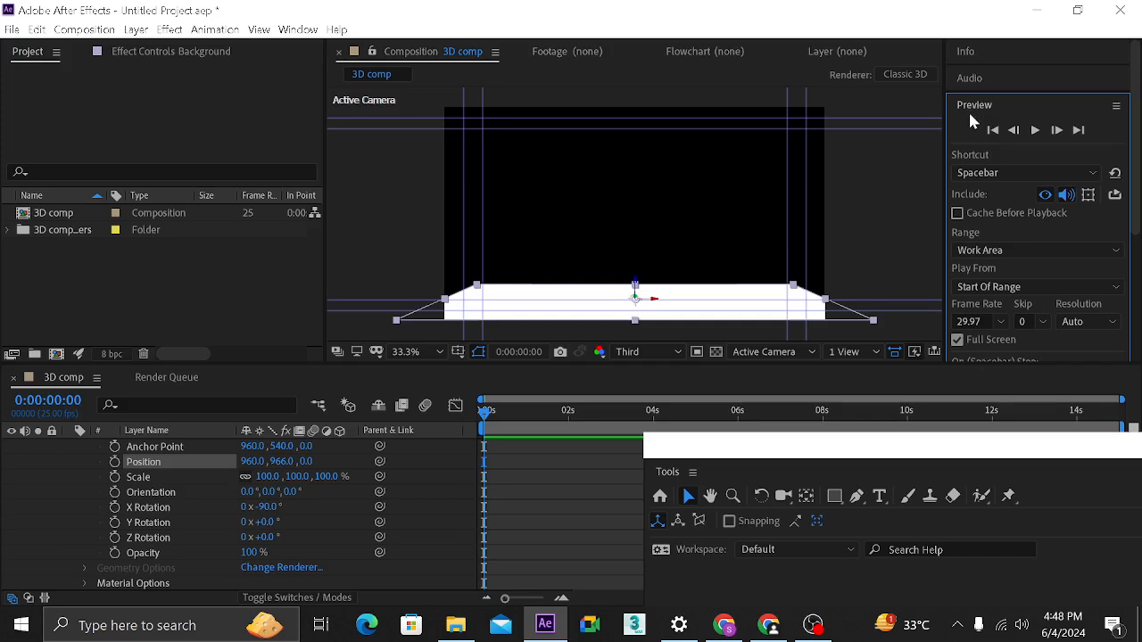
left_click(963, 79)
left_click(964, 53)
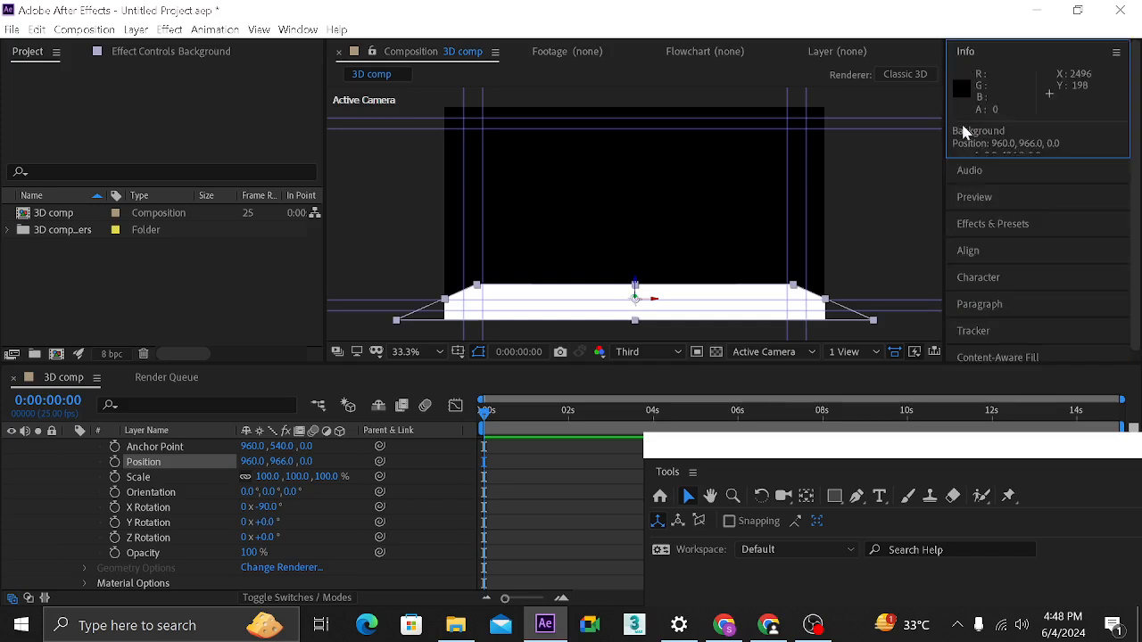
scroll(996, 257, "down", 1)
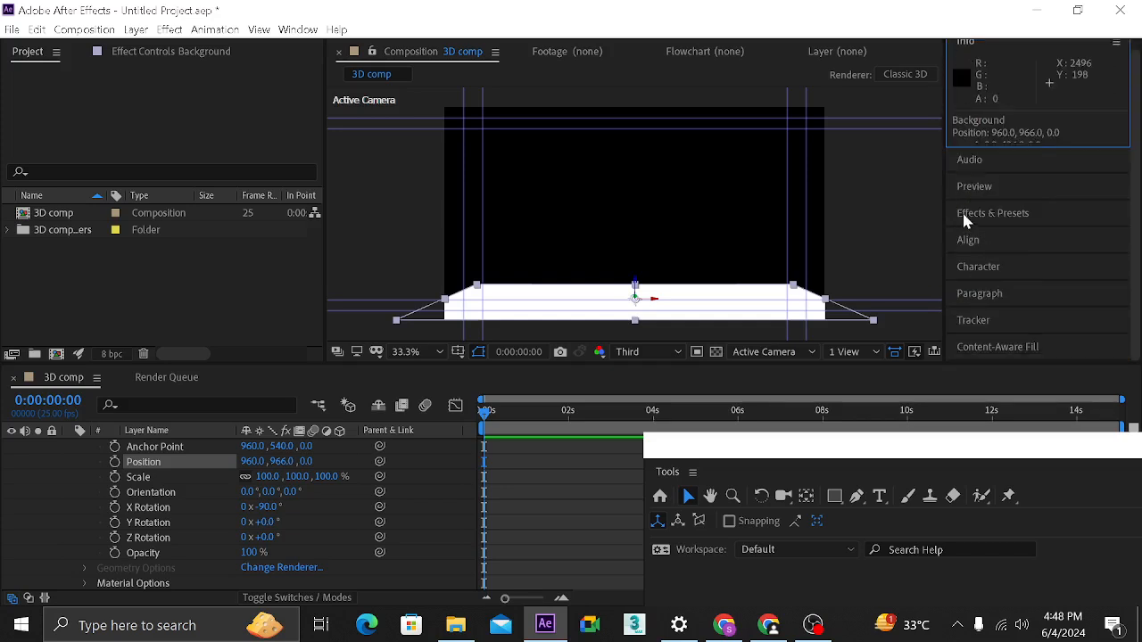
left_click(964, 213)
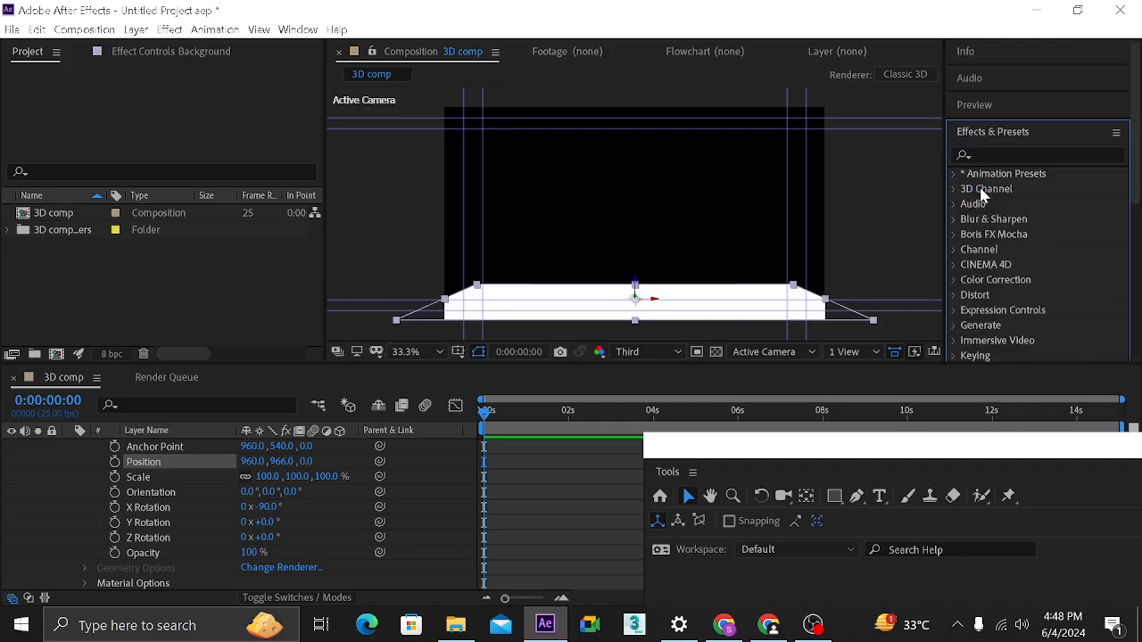
left_click(951, 174)
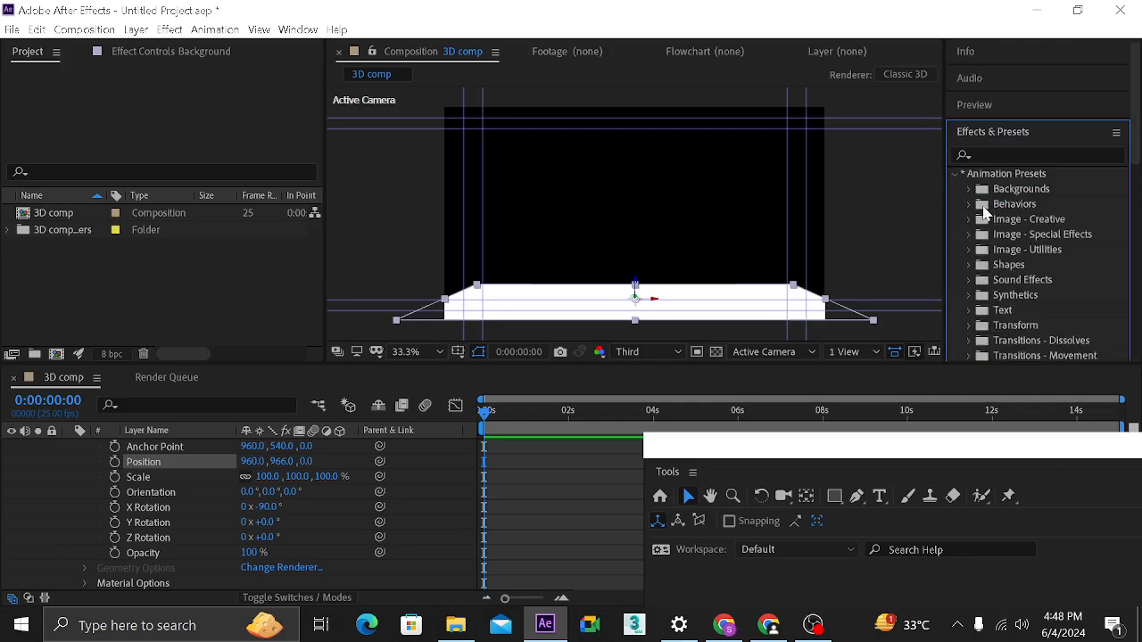
left_click(971, 190)
scroll(991, 268, "down", 3)
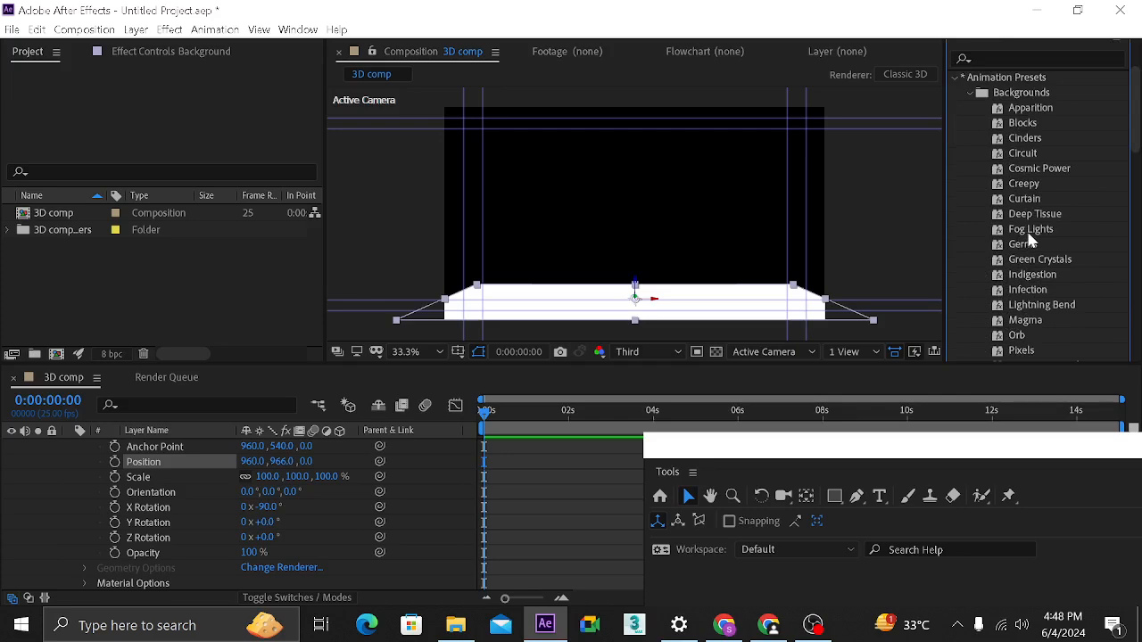
scroll(1027, 239, "down", 2)
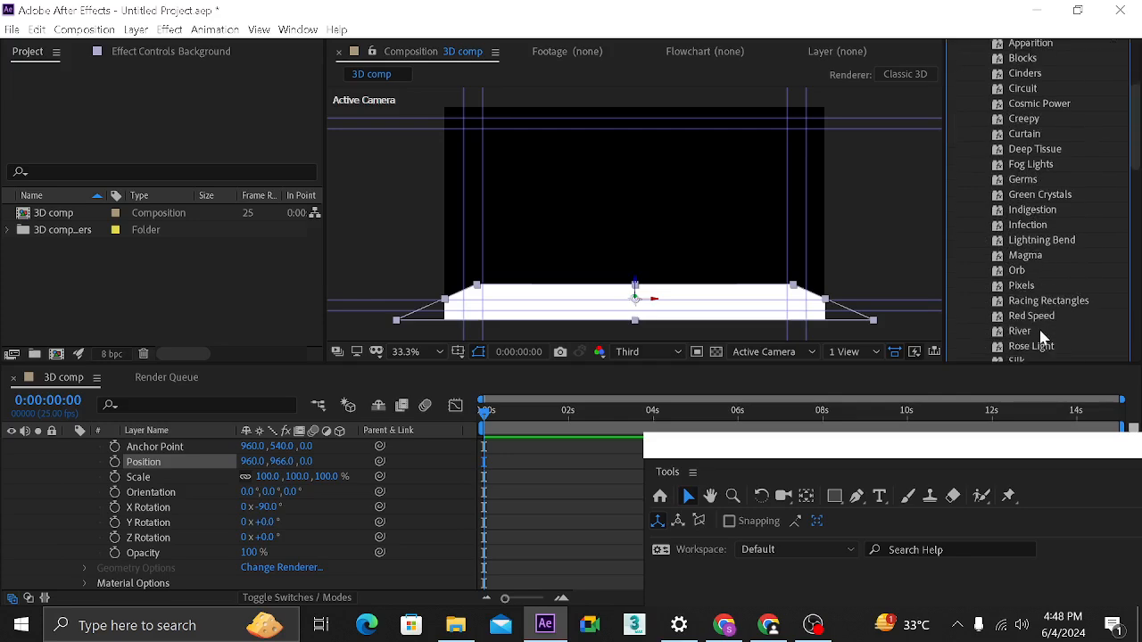
left_click_drag(1019, 333, 768, 303)
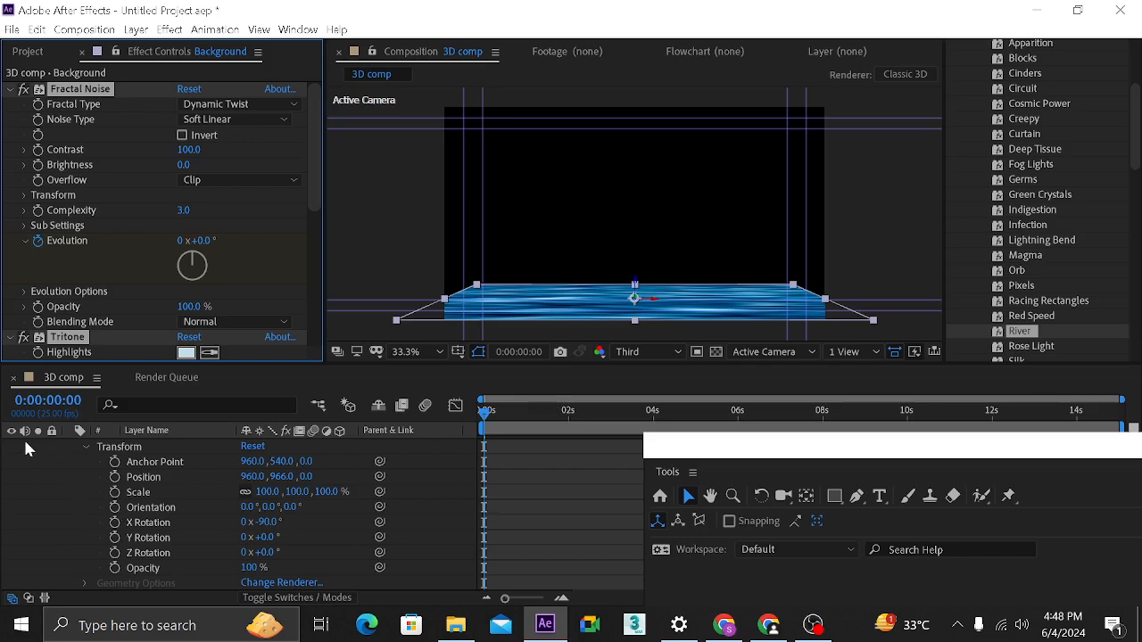
- Collapse the Background layer's properties and turn on the visibility of the seven layers above it
scroll(27, 449, "up", 3)
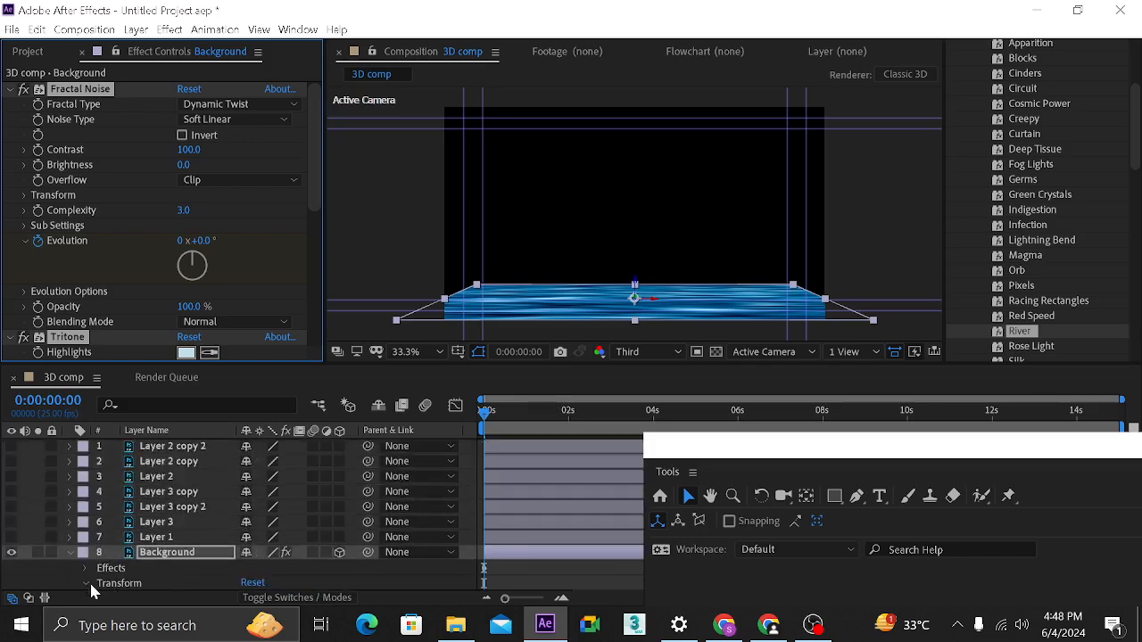
scroll(85, 560, "down", 2)
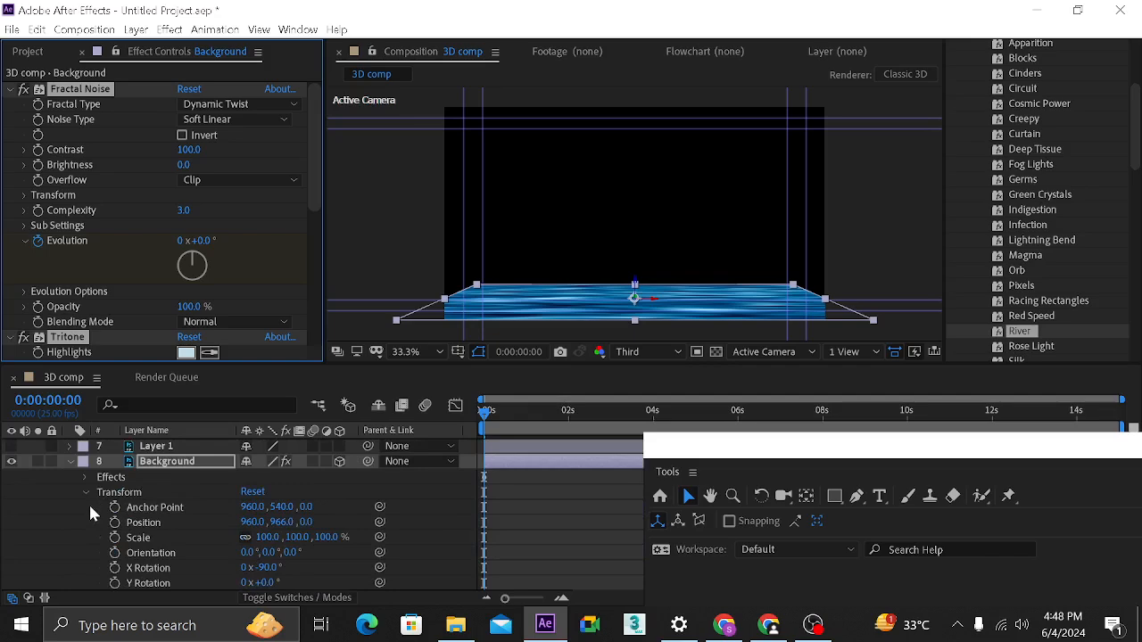
left_click(86, 492)
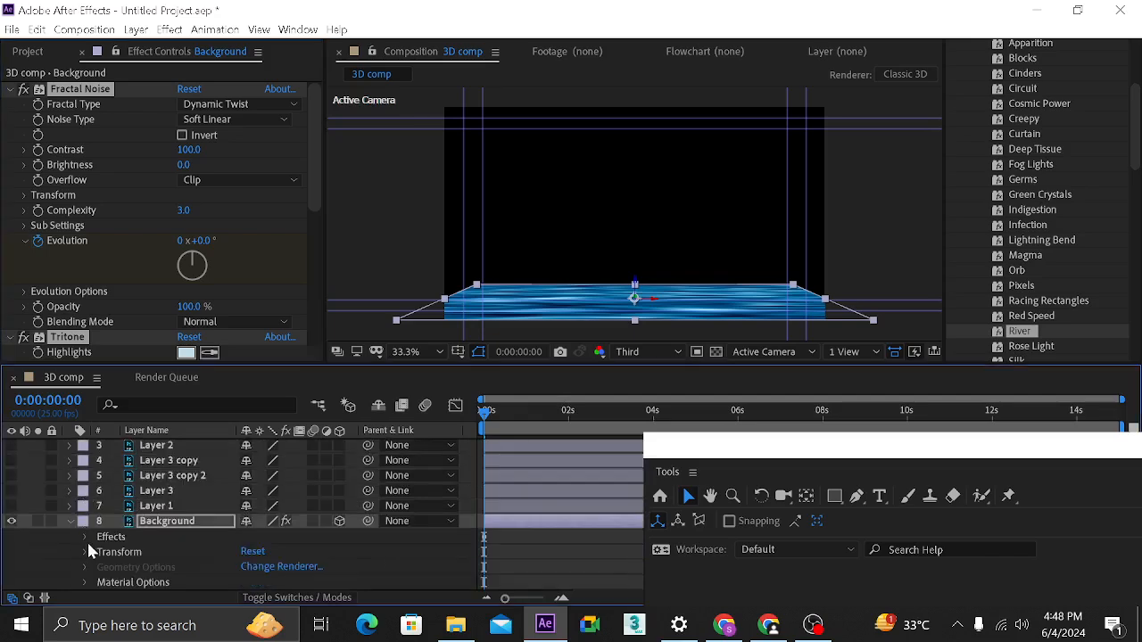
left_click(69, 521)
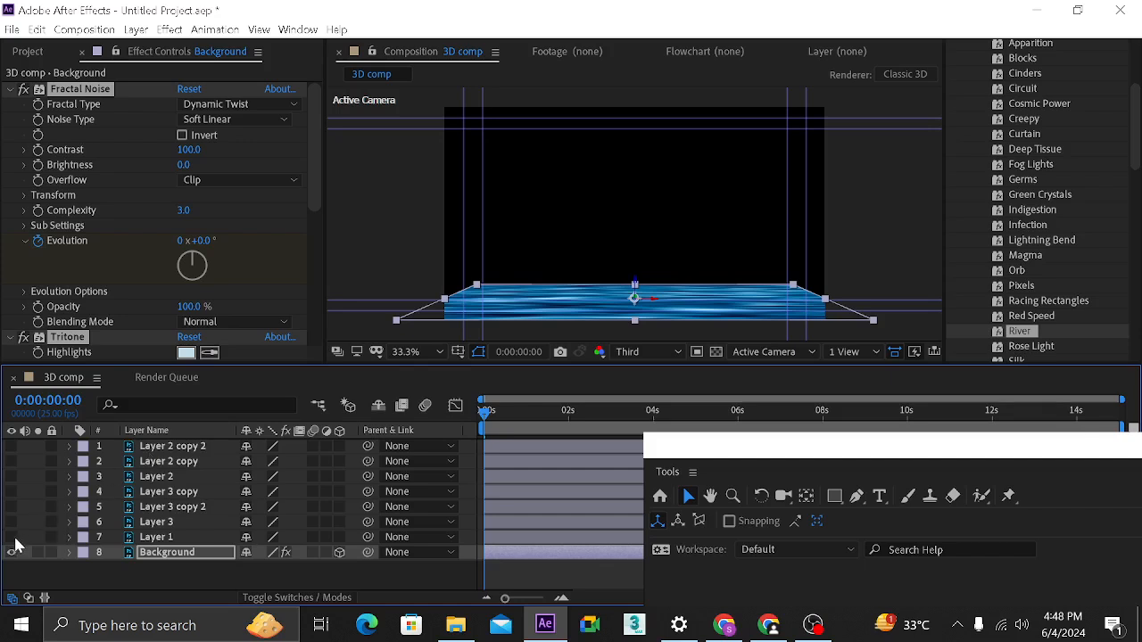
left_click_drag(12, 538, 10, 442)
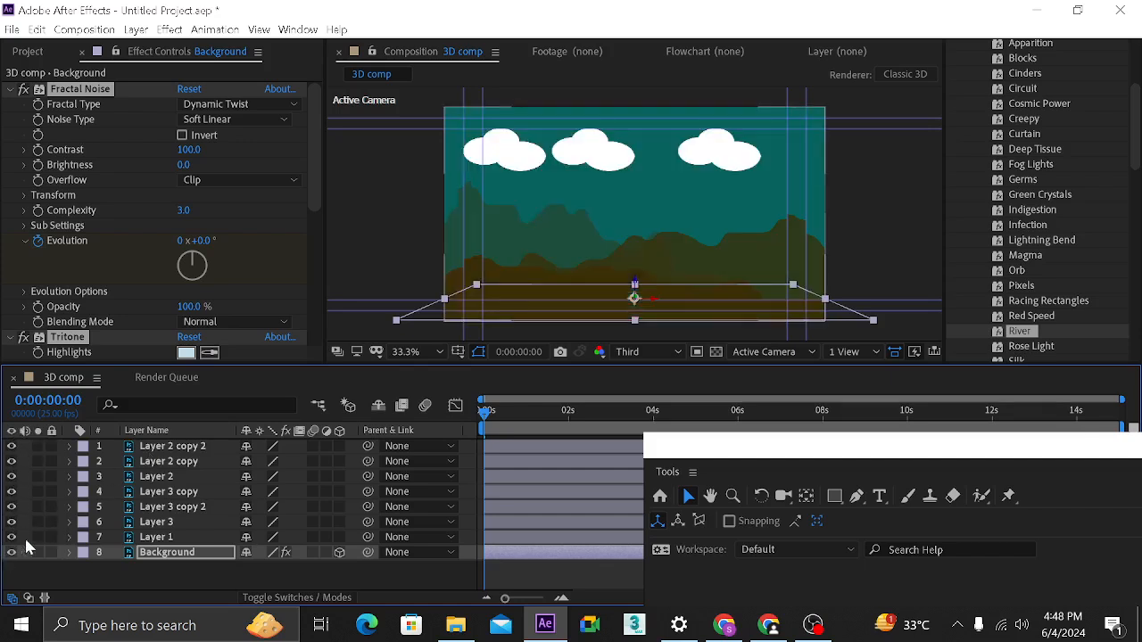
- Select the sky layer, Layer 1, reveal its Position property, and switch the composition to Custom View 1
left_click(528, 222)
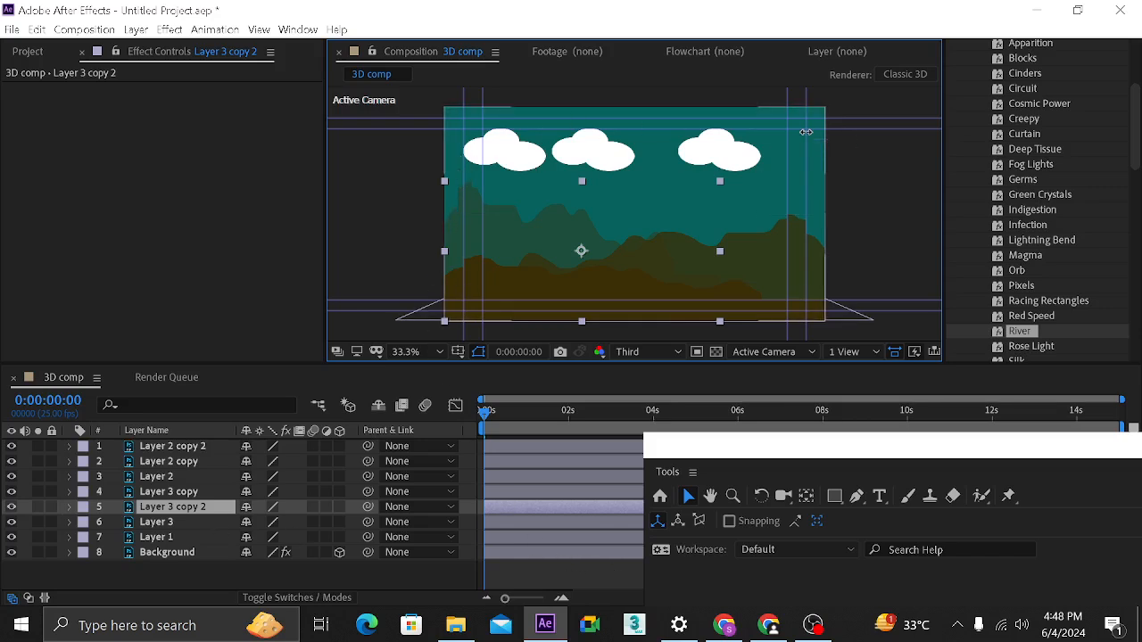
left_click(821, 166)
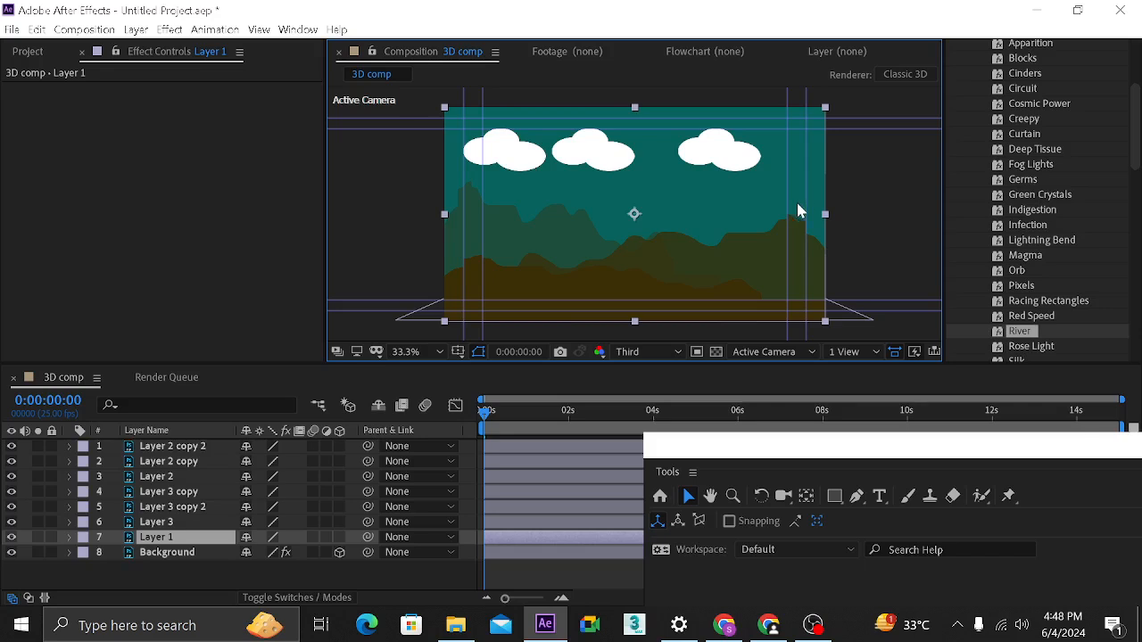
key("t")
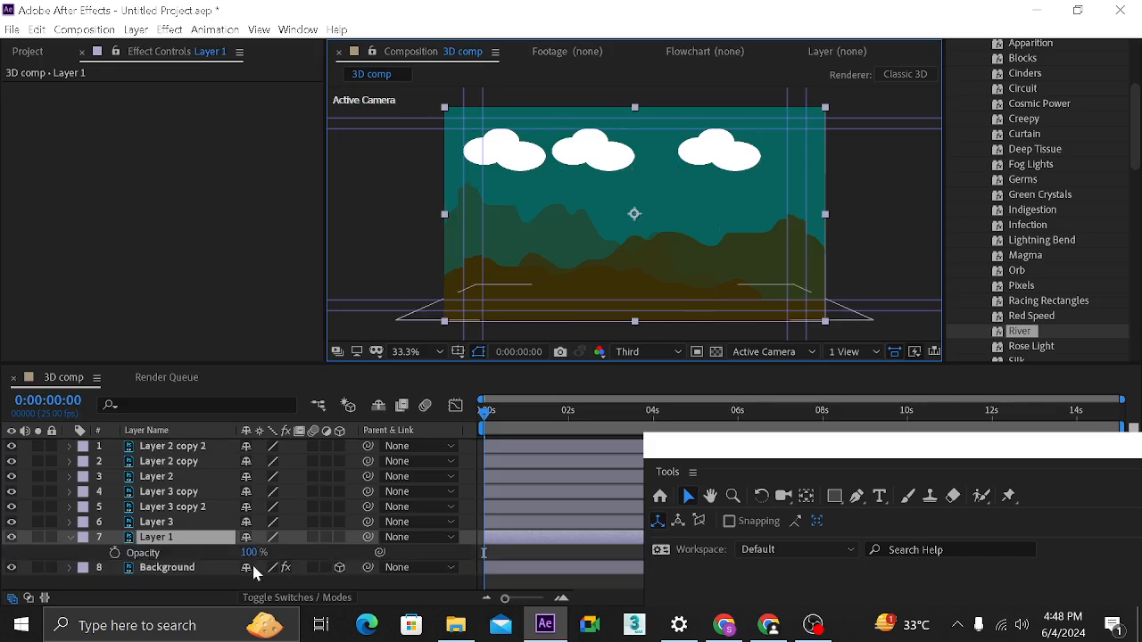
key("p")
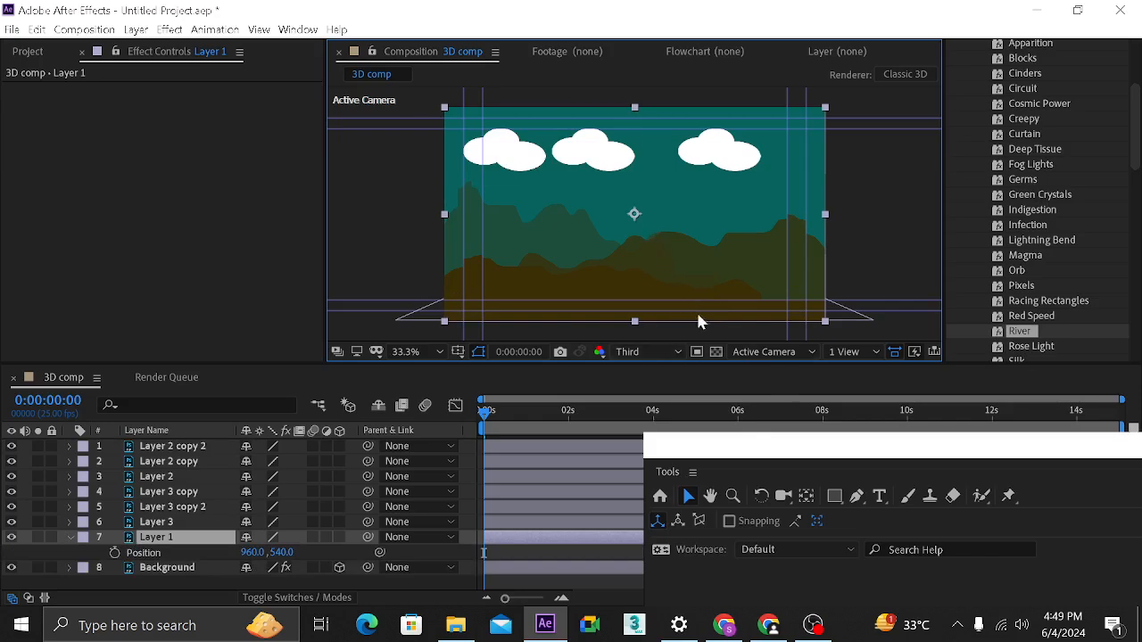
left_click(791, 353)
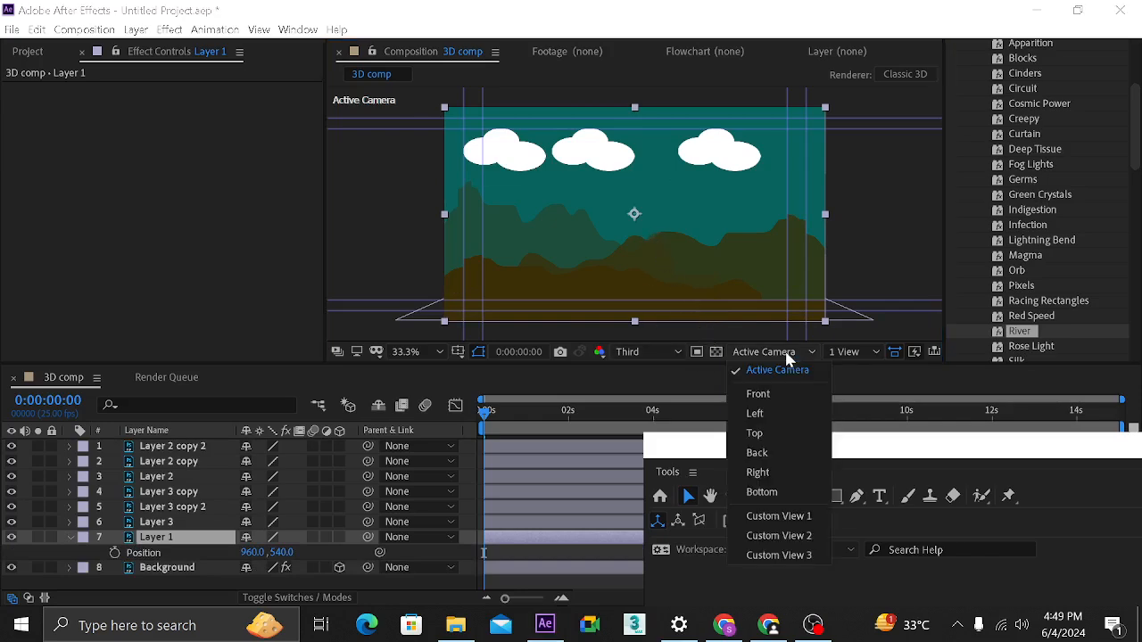
left_click(780, 516)
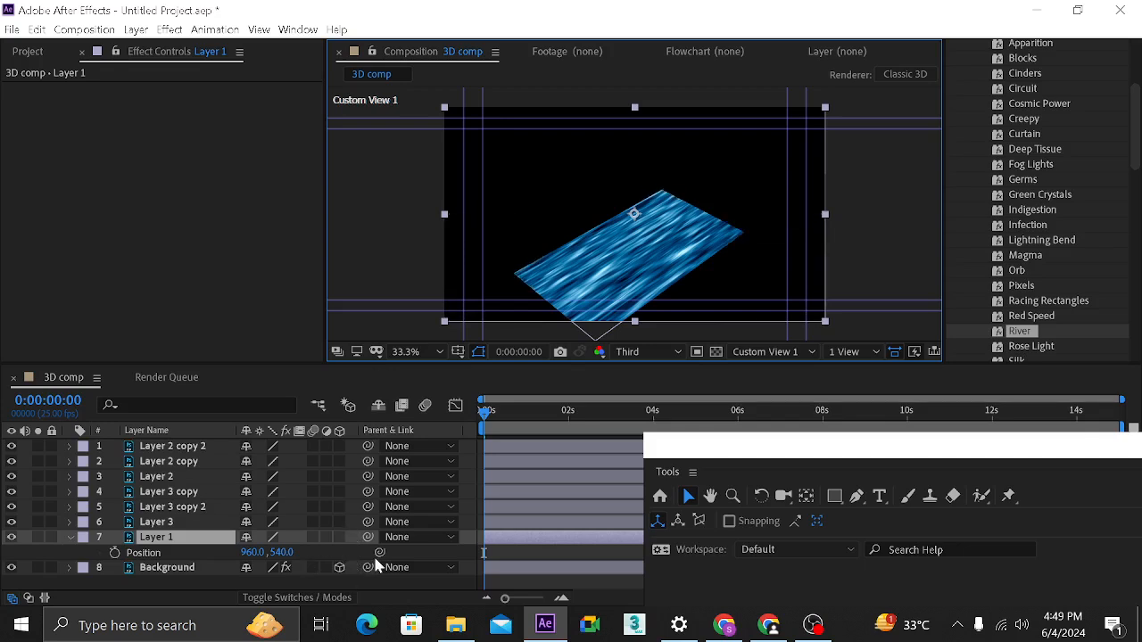
left_click(339, 536)
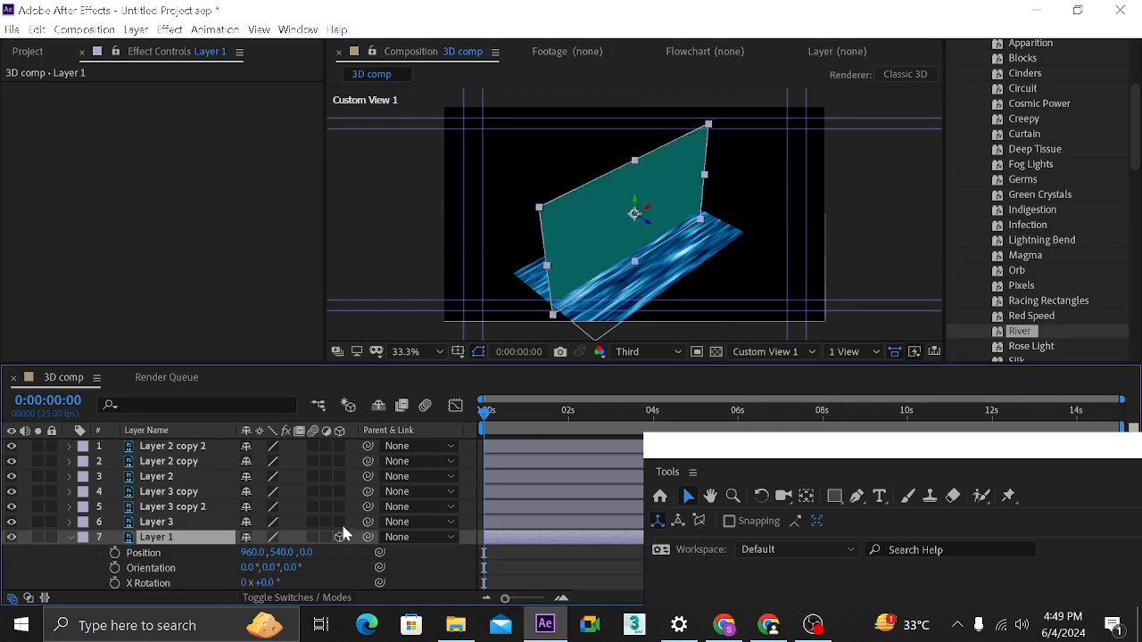
left_click(339, 522)
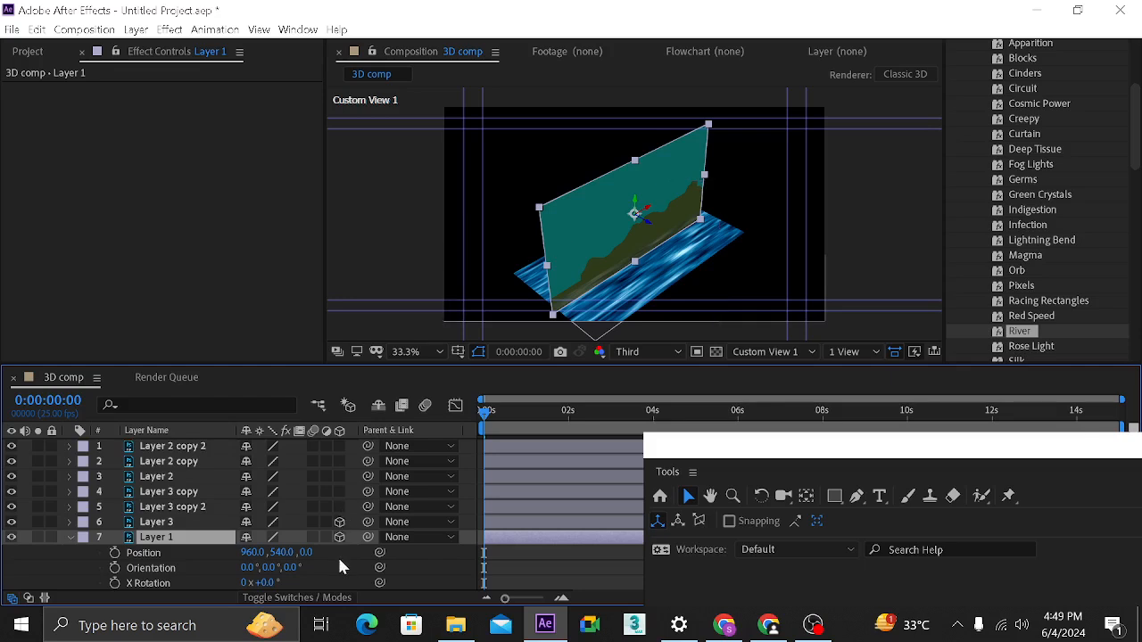
left_click(339, 536)
left_click(339, 522)
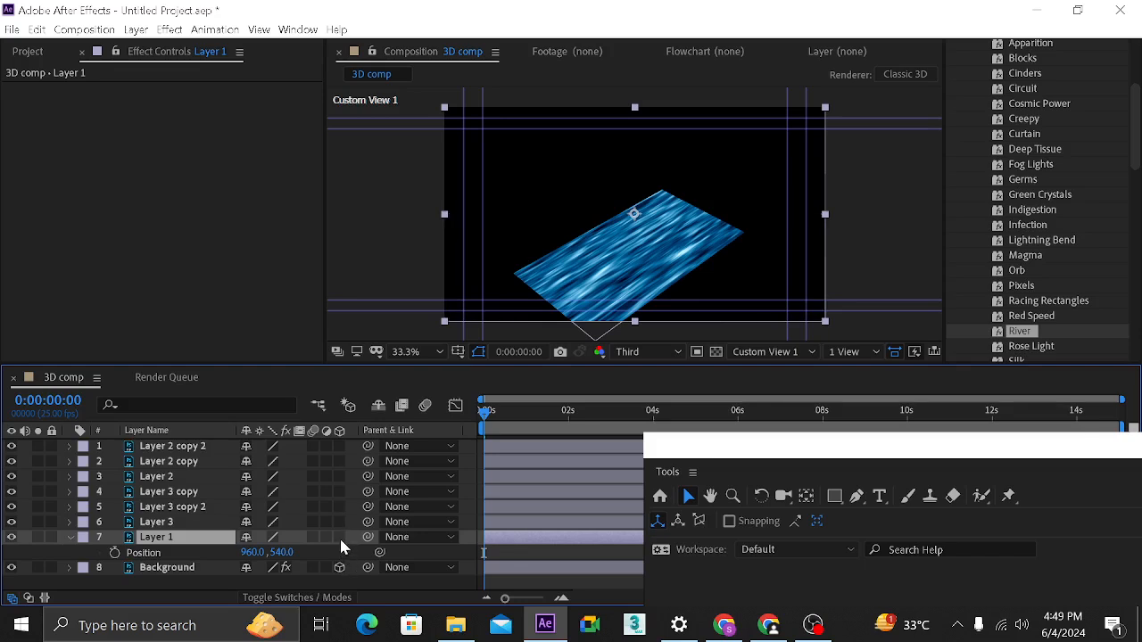
- Make Layer 1 a 3D layer and move it to the water's back edge, at about X 1045 and Z 663
left_click(339, 536)
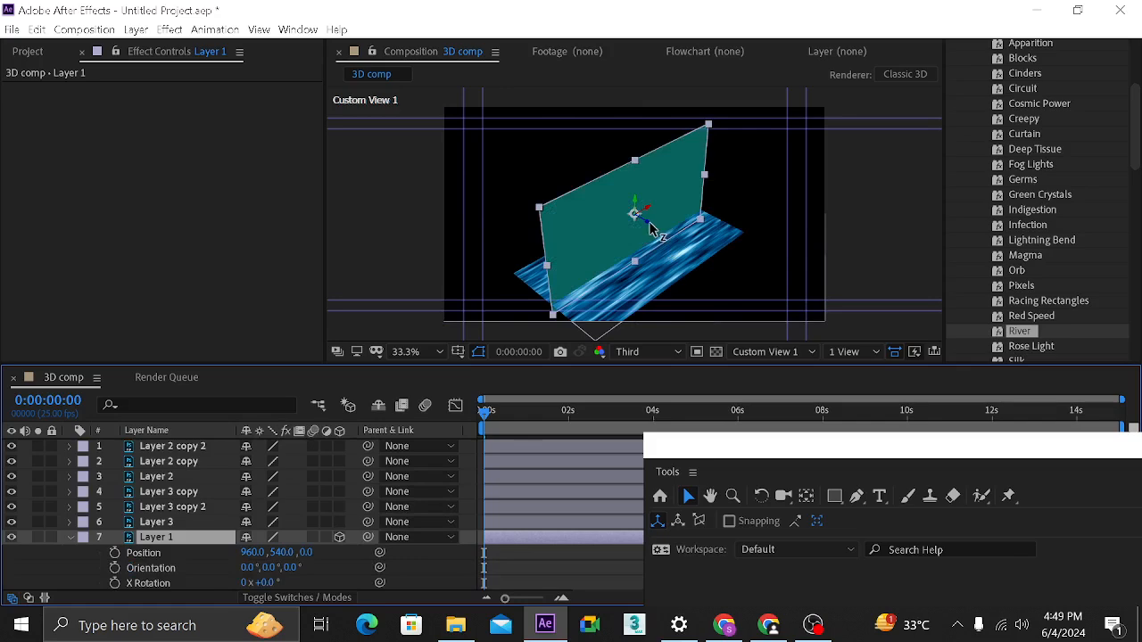
left_click_drag(650, 229, 522, 201)
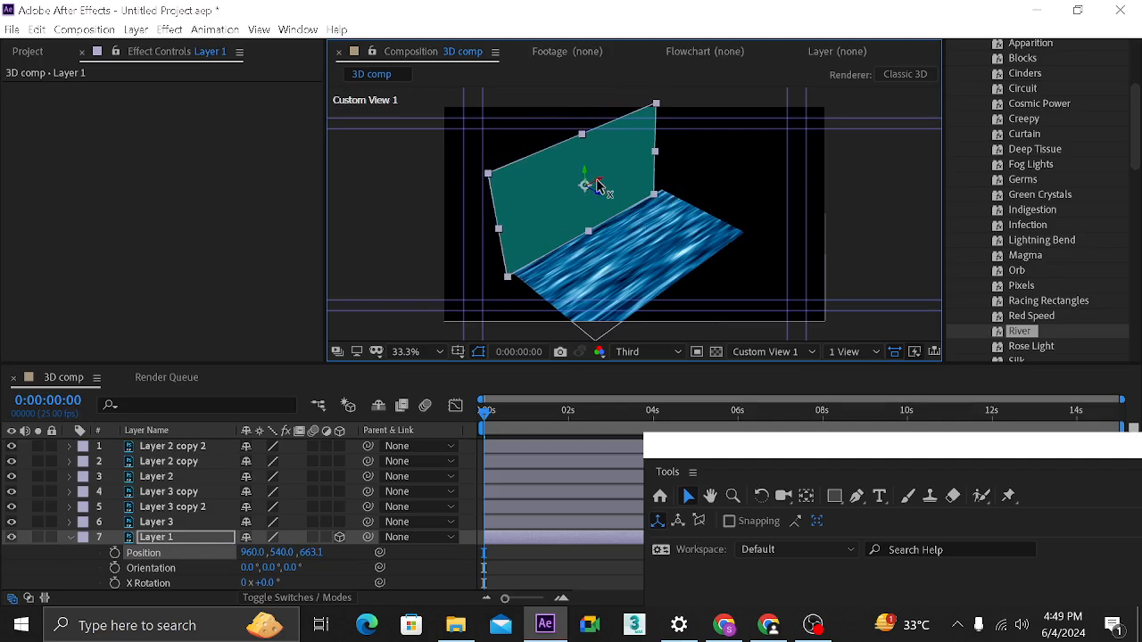
left_click_drag(597, 186, 613, 182)
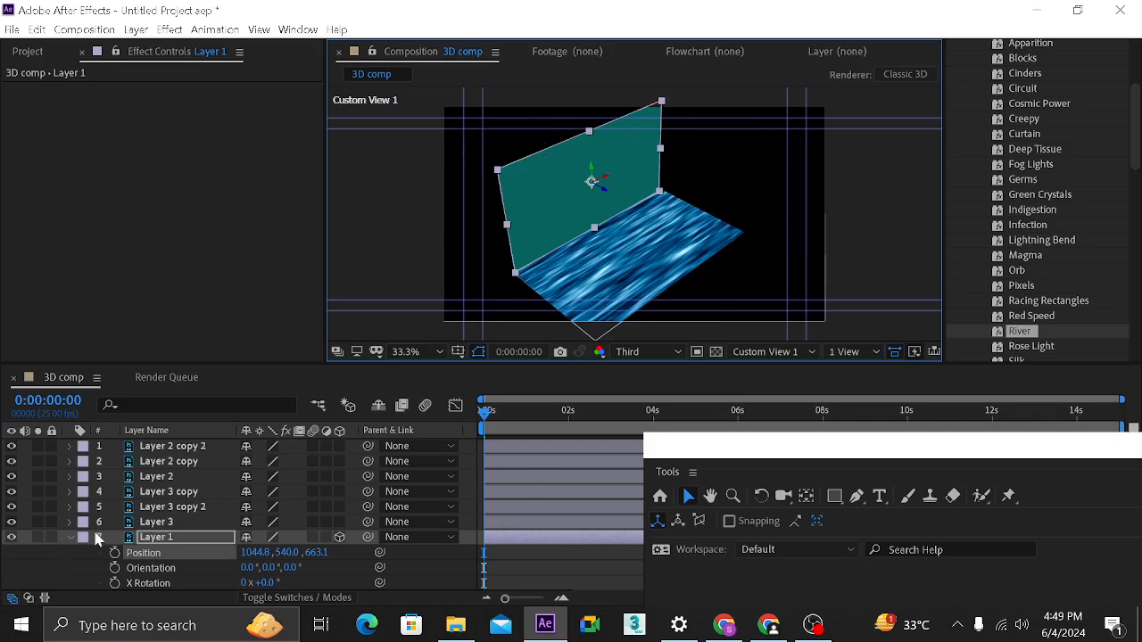
- Make Layer 3 a 3D layer and move it back along its Z axis, close in front of the sky backdrop
left_click(340, 522)
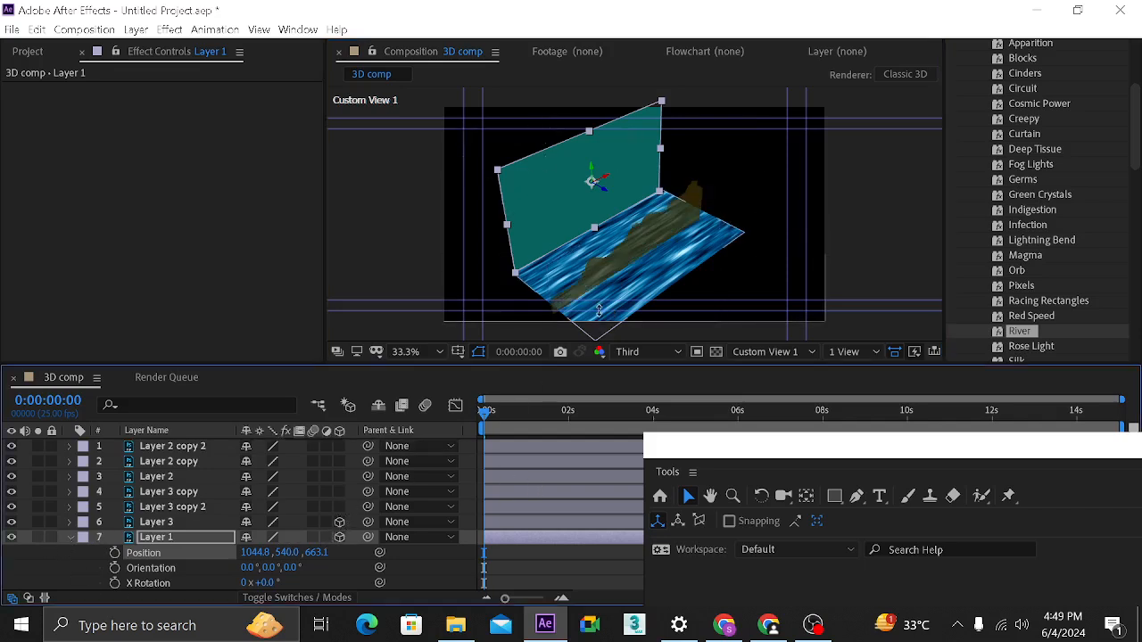
left_click(638, 242)
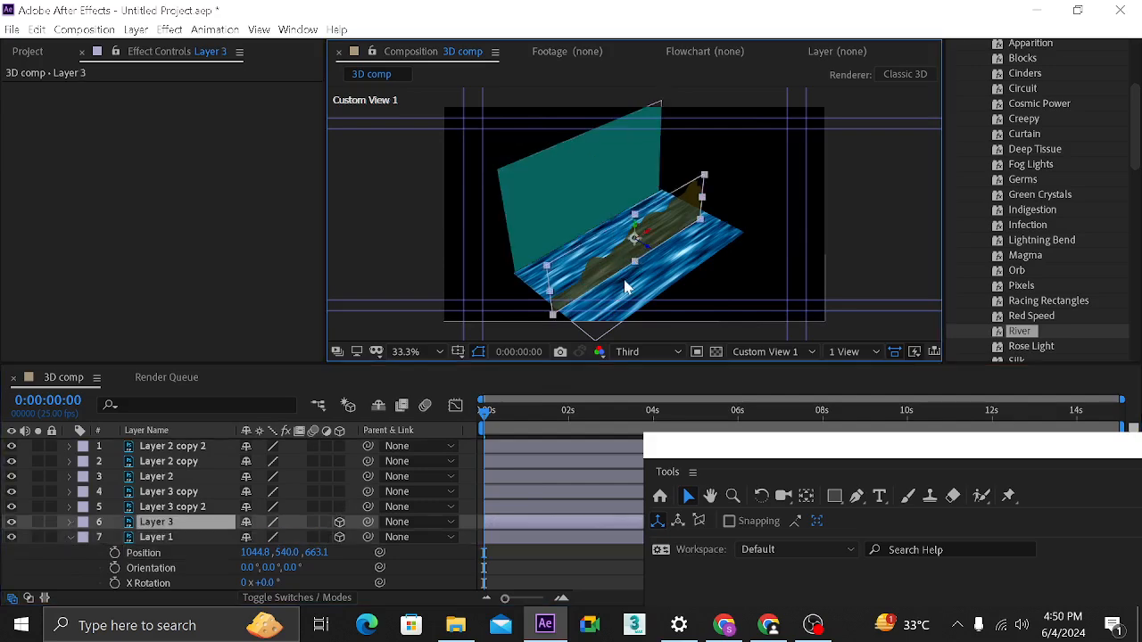
left_click_drag(646, 246, 579, 223)
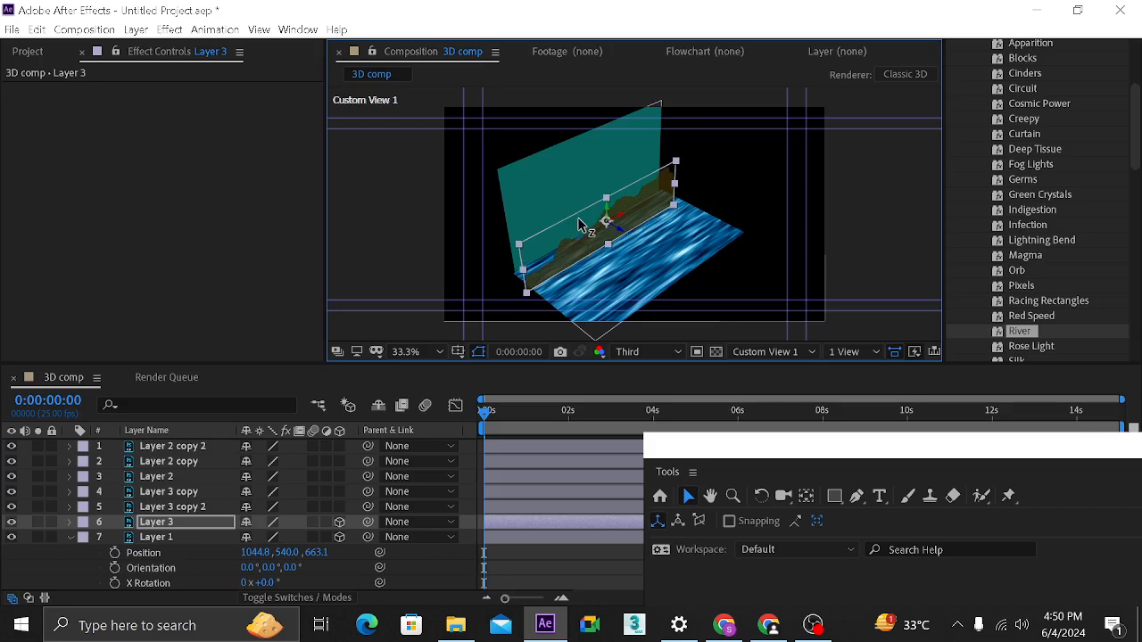
- Make Layer 3 copy 2 and Layer 3 copy 3D layers, and open Layer 3 copy 2 in its own Layer view
left_click(339, 507)
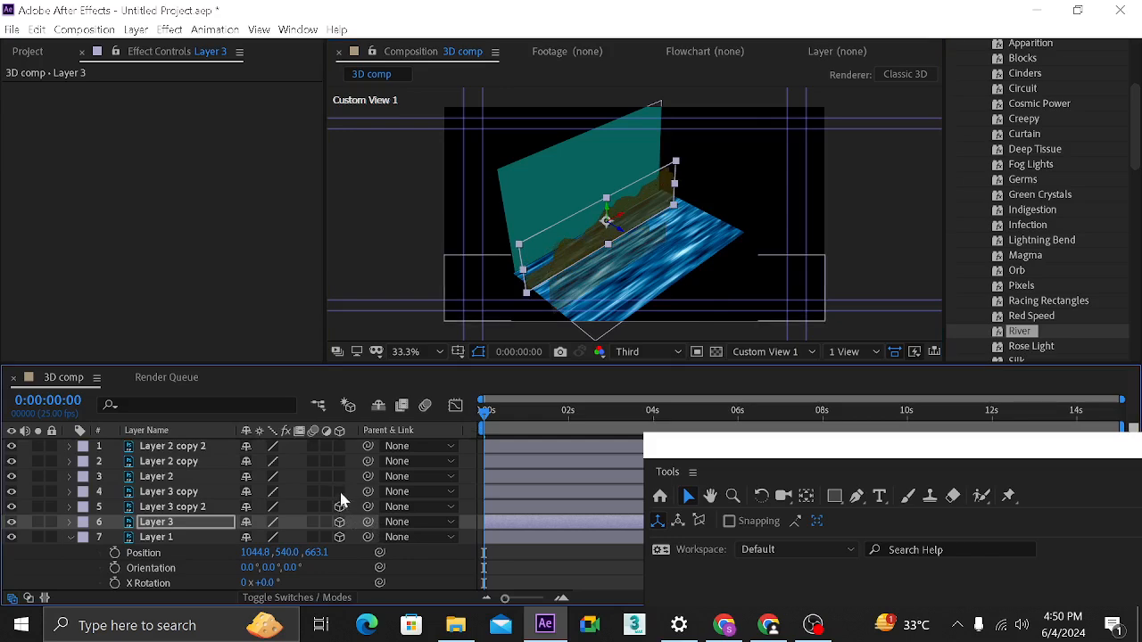
left_click(340, 491)
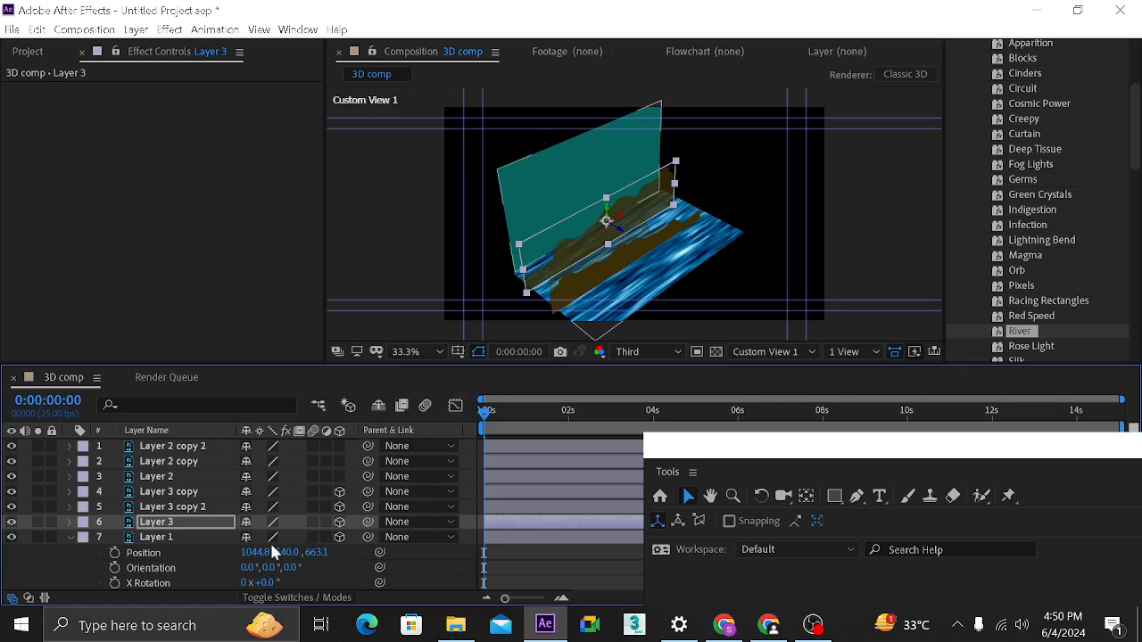
double_click(190, 507)
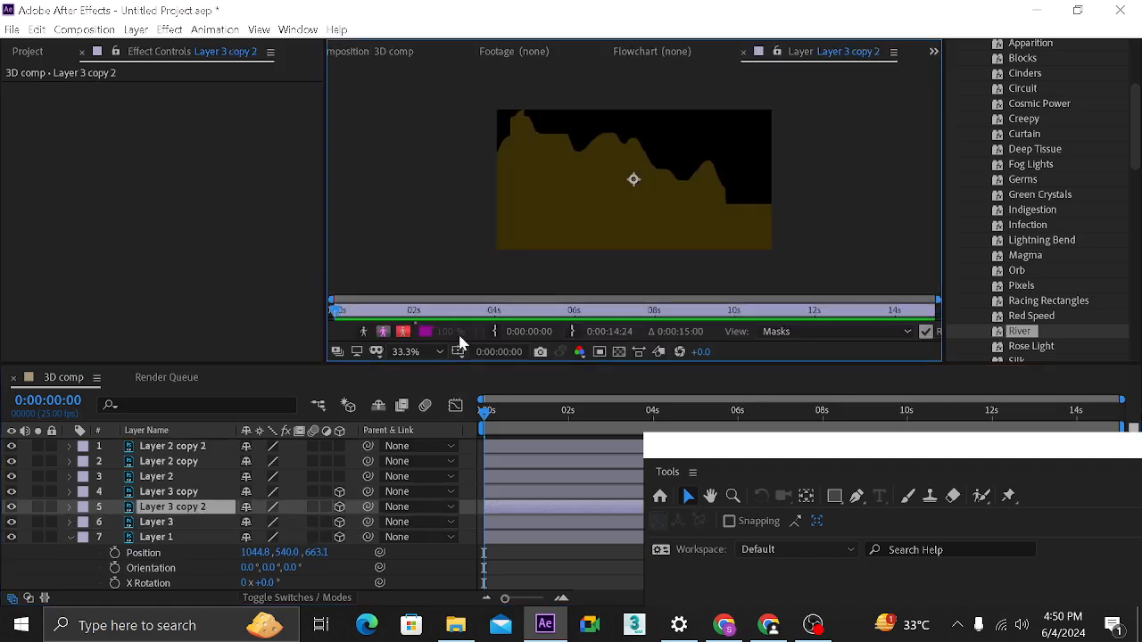
- In the 3D comp view, move Layer 3 copy 2 back along Z near the sky, and bring Layer 3 copy and Layer 3 forward
left_click(396, 51)
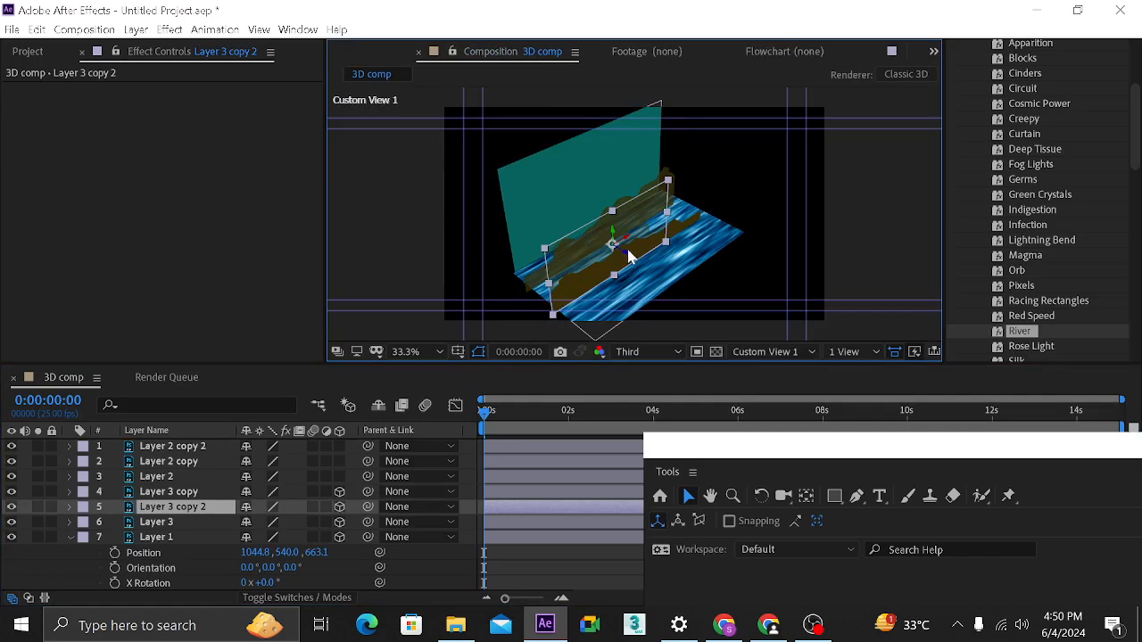
left_click_drag(627, 257, 557, 224)
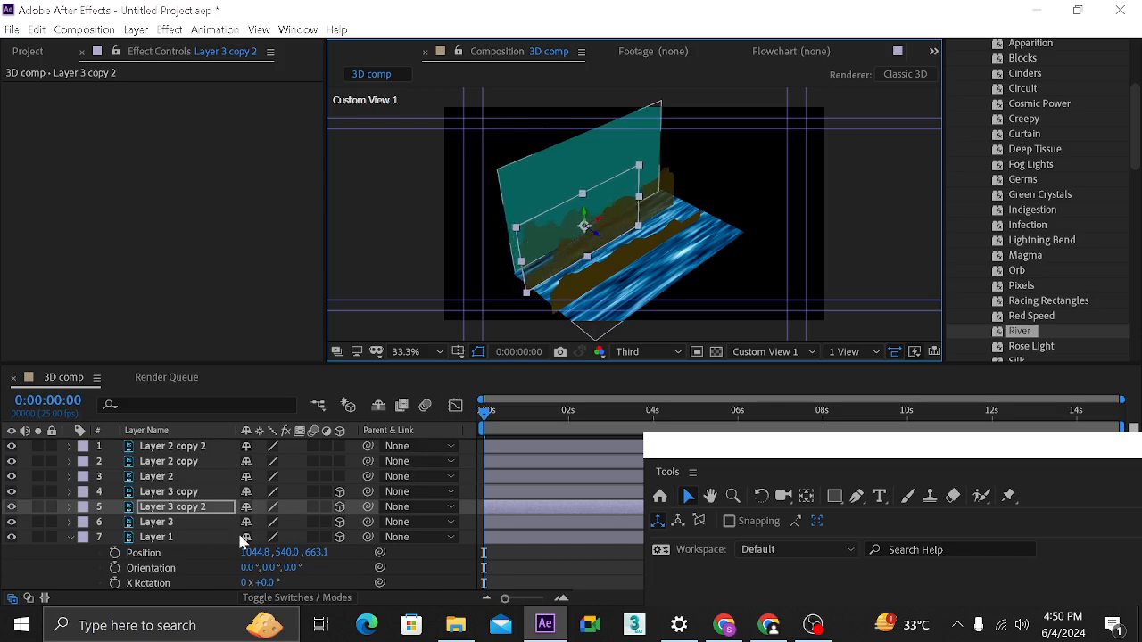
left_click(196, 493)
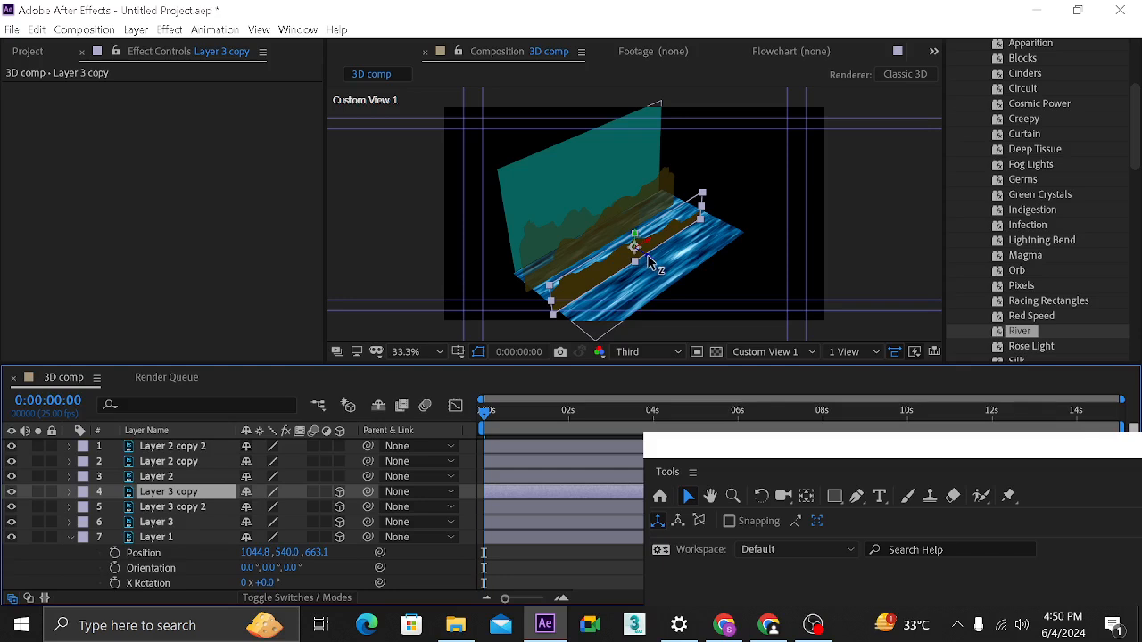
left_click_drag(648, 256, 697, 294)
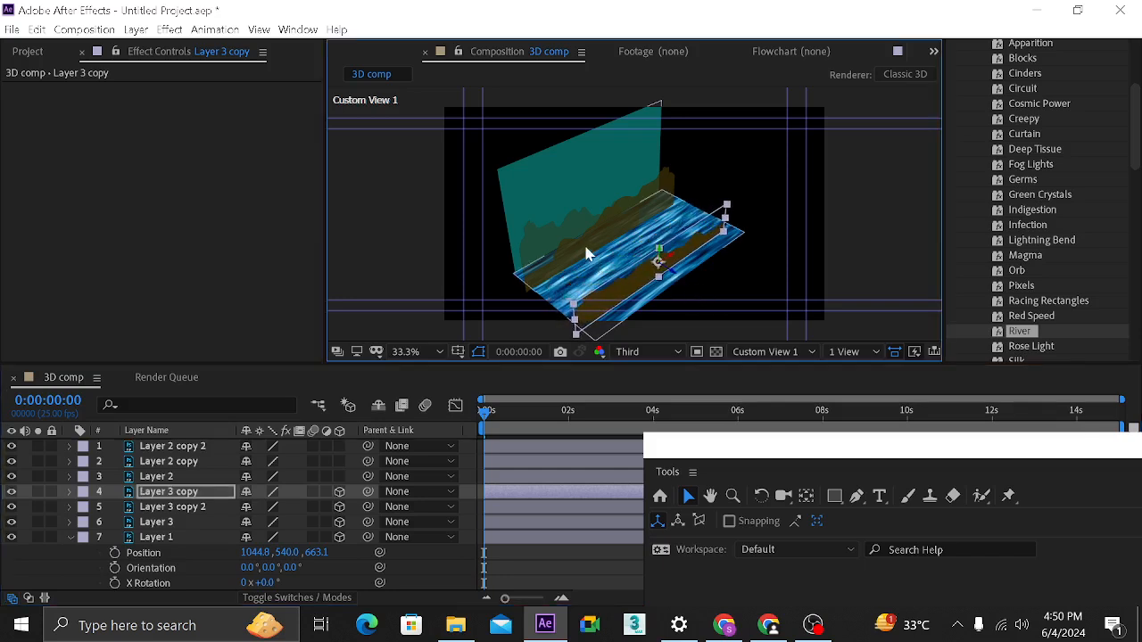
left_click(580, 242)
left_click_drag(625, 236, 658, 260)
- Enlarge Layer 3 copy 2 in height and width until its mountains span the sky backdrop
left_click(562, 239)
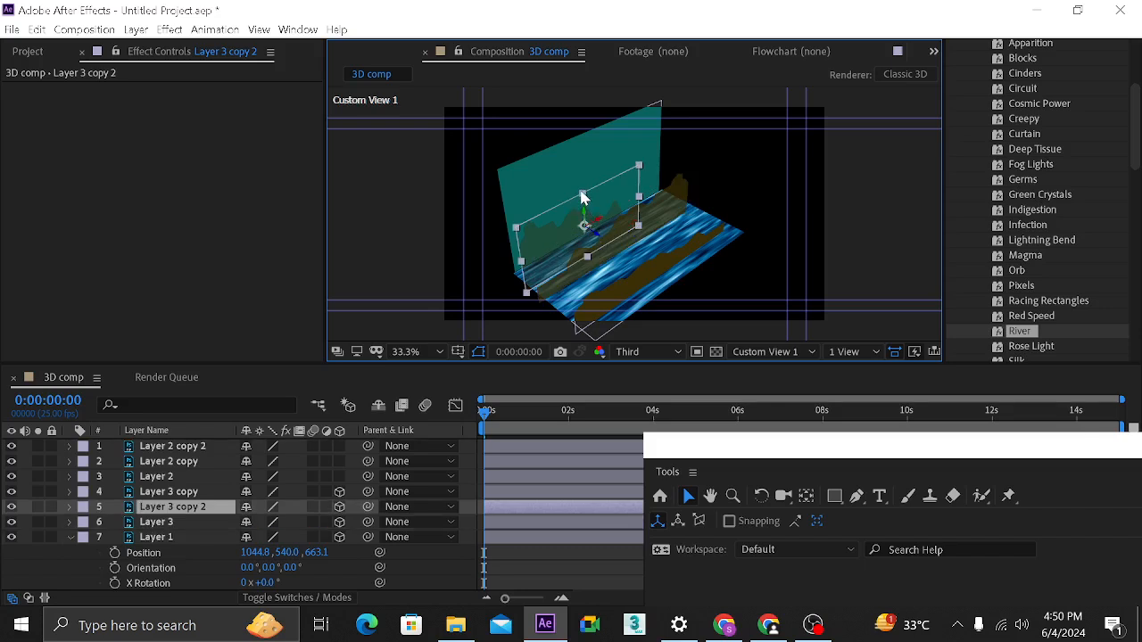
left_click_drag(582, 197, 582, 185)
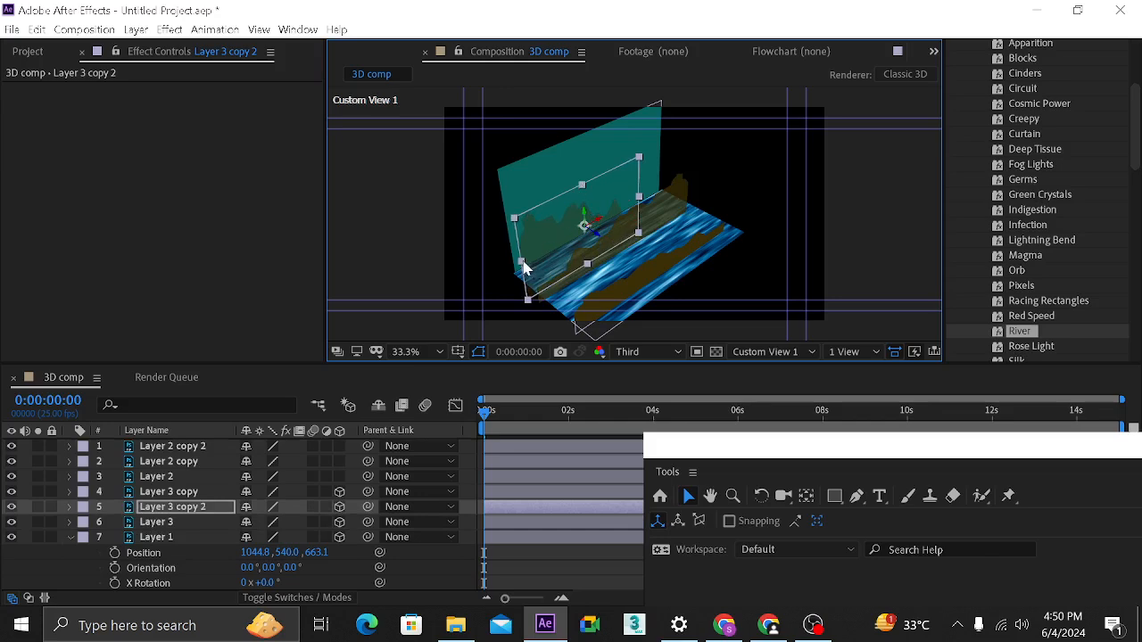
left_click_drag(524, 267, 509, 274)
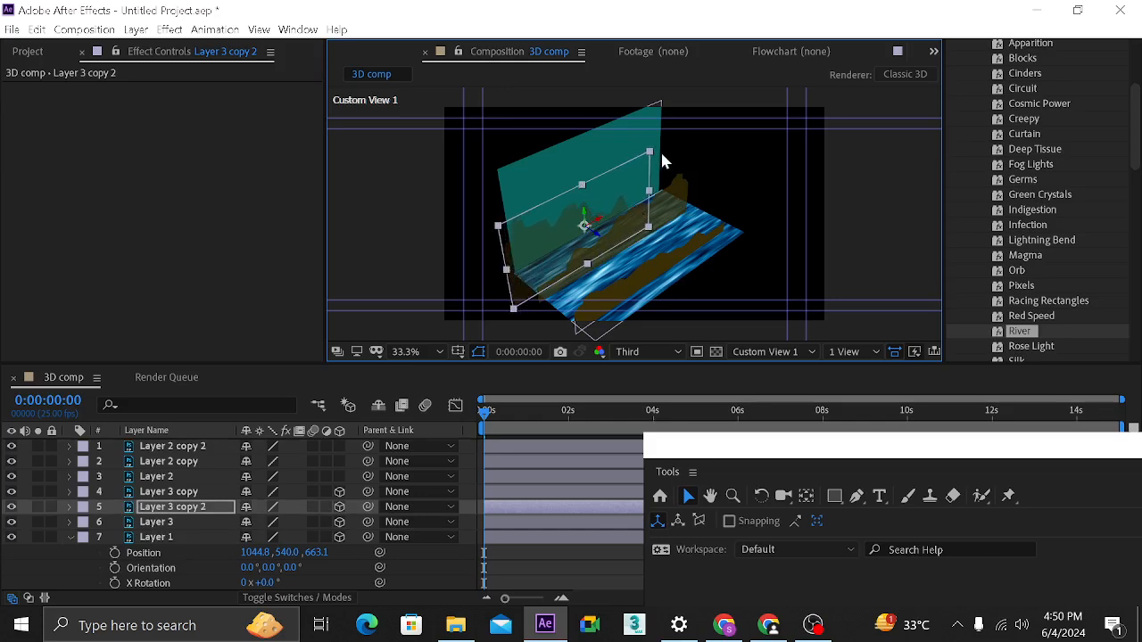
left_click_drag(649, 154, 659, 137)
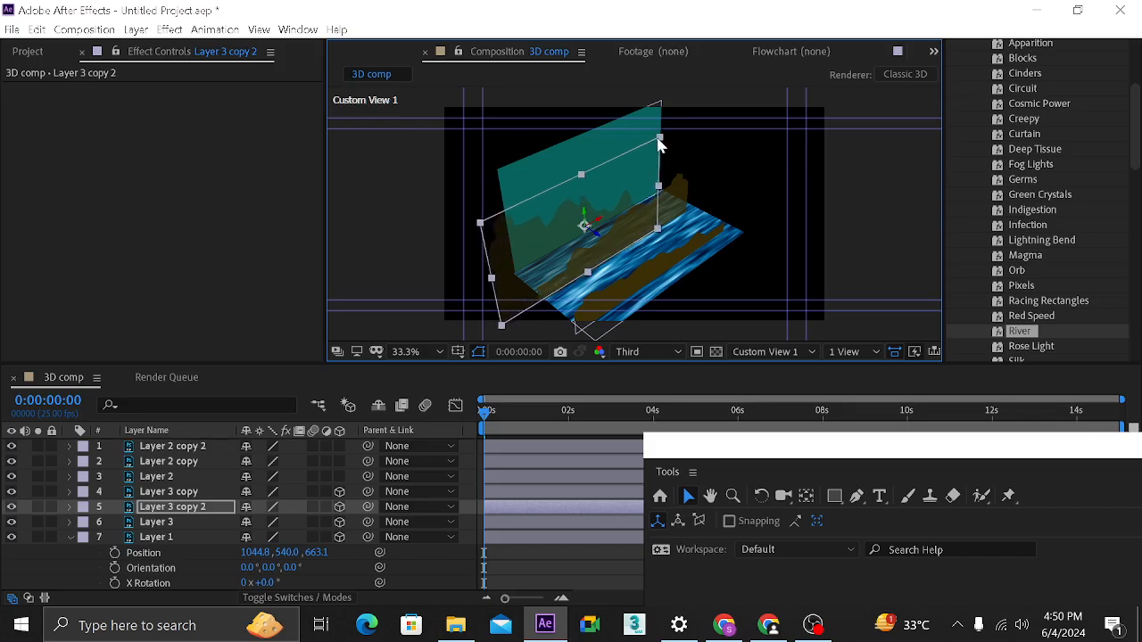
left_click(679, 195)
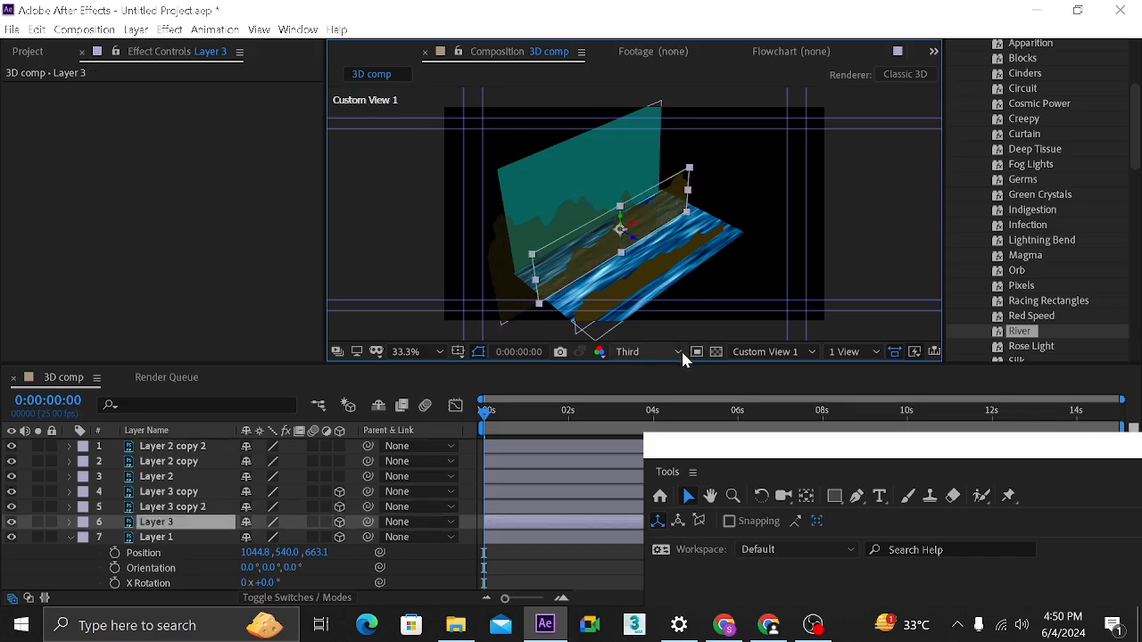
- Switch to Custom View 2 and shift Layer 3 copy 2 along its X axis to centre it over the water
left_click(765, 351)
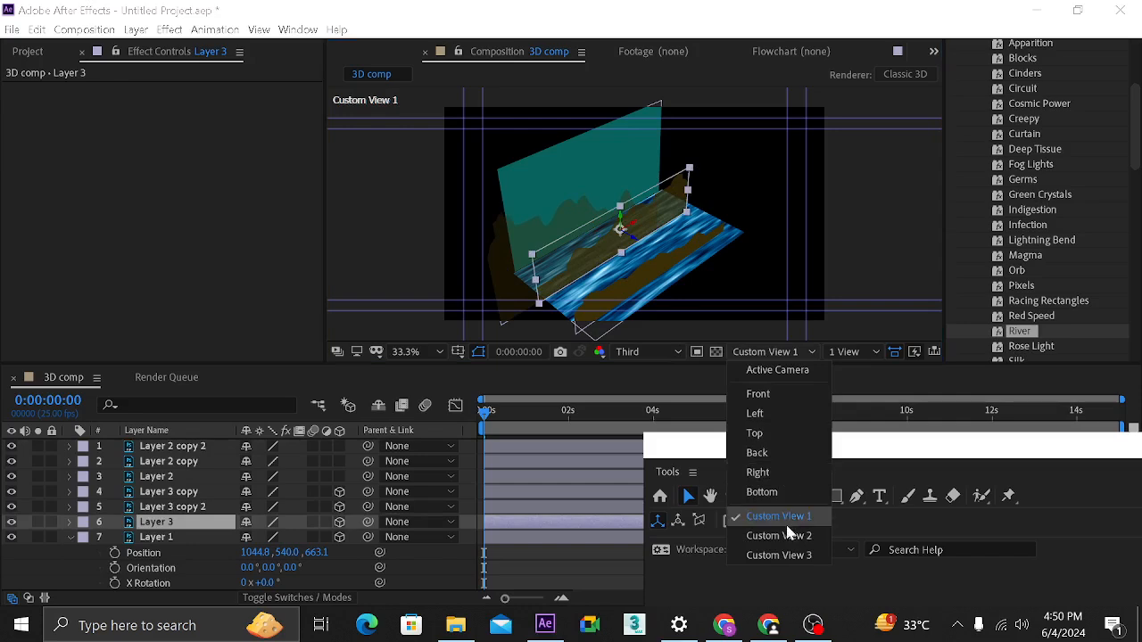
left_click(783, 535)
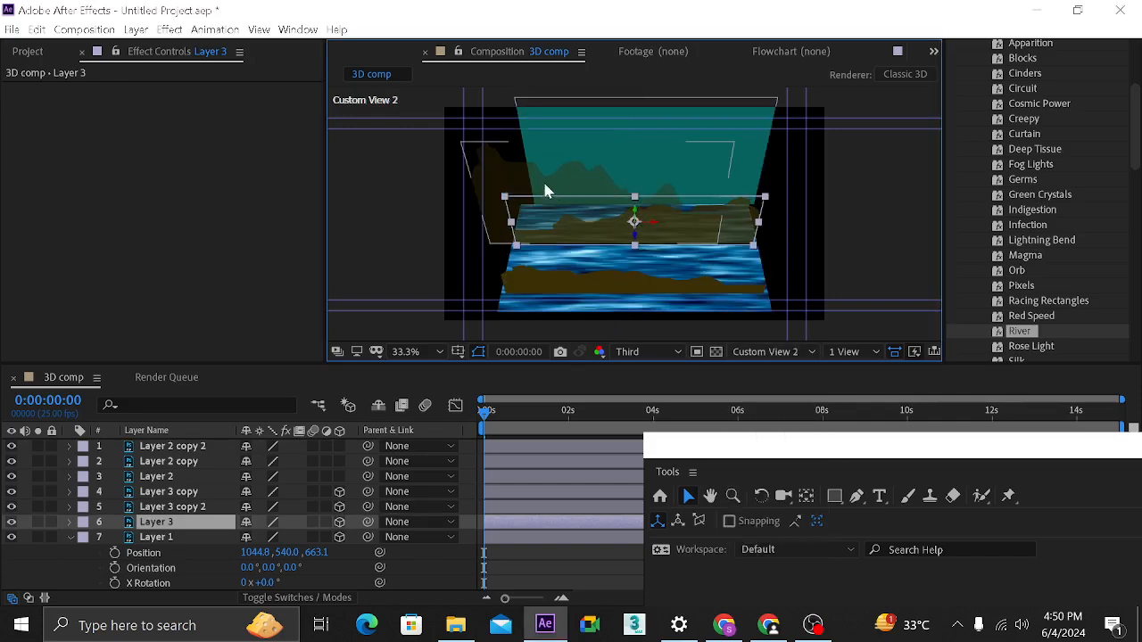
left_click(605, 204)
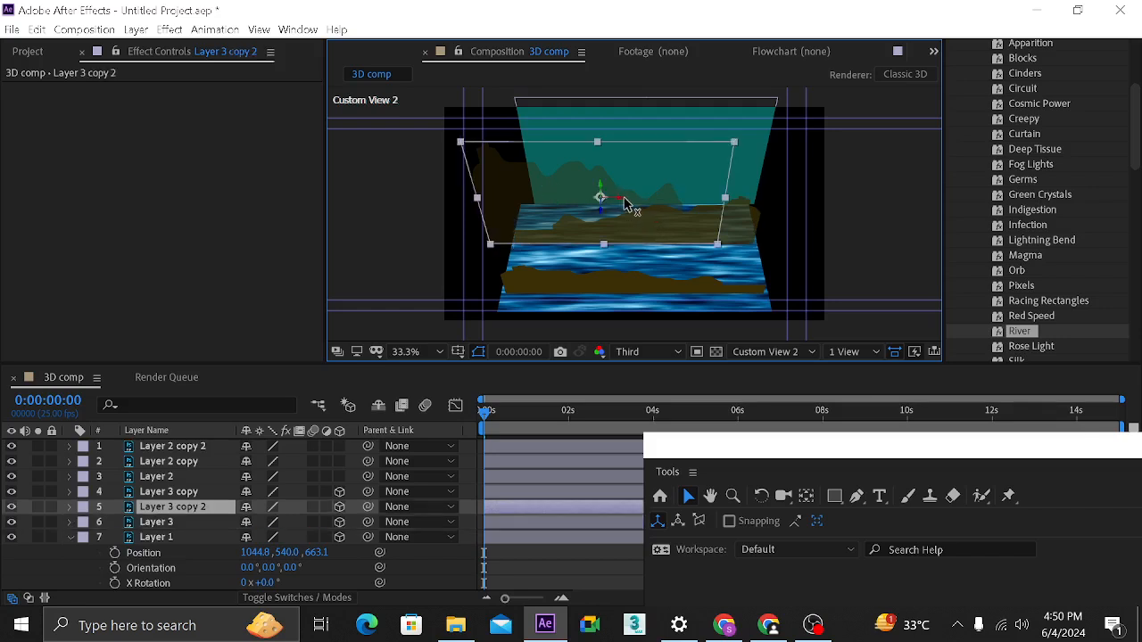
left_click_drag(624, 204, 665, 205)
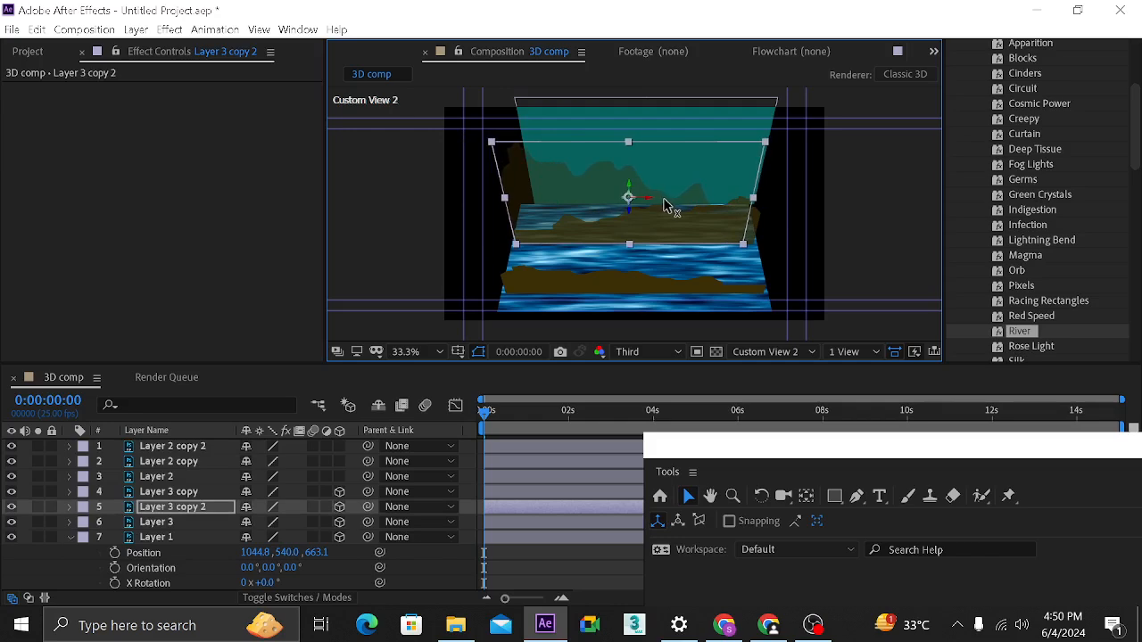
- Switch to the Active Camera view and push Layer 1 back along Z to about 1194
left_click(617, 127)
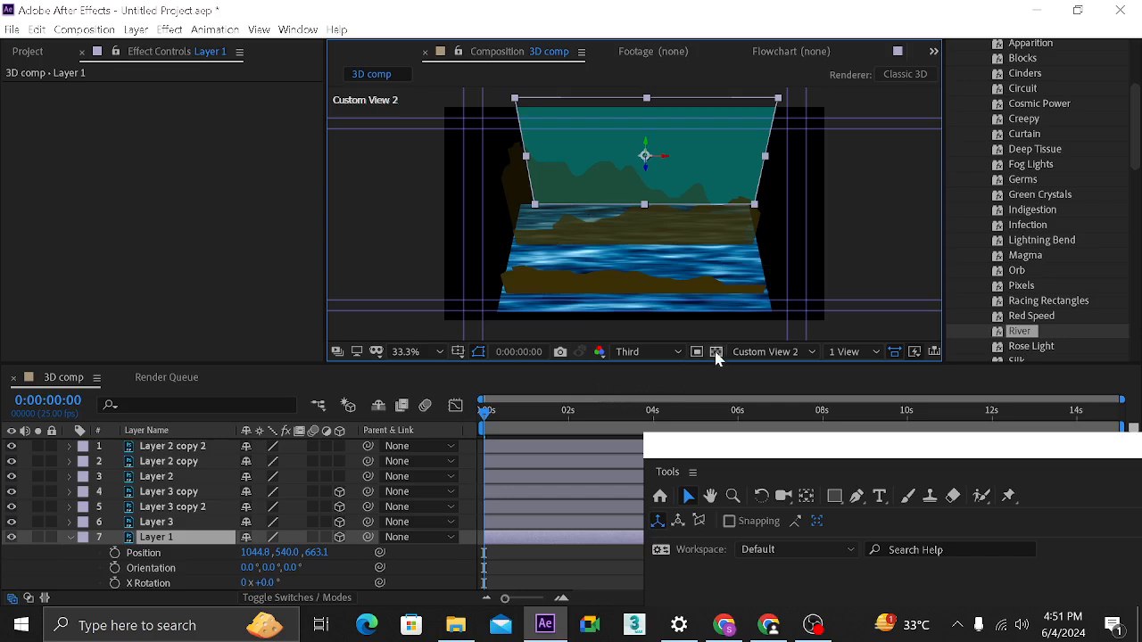
left_click(763, 352)
left_click(767, 368)
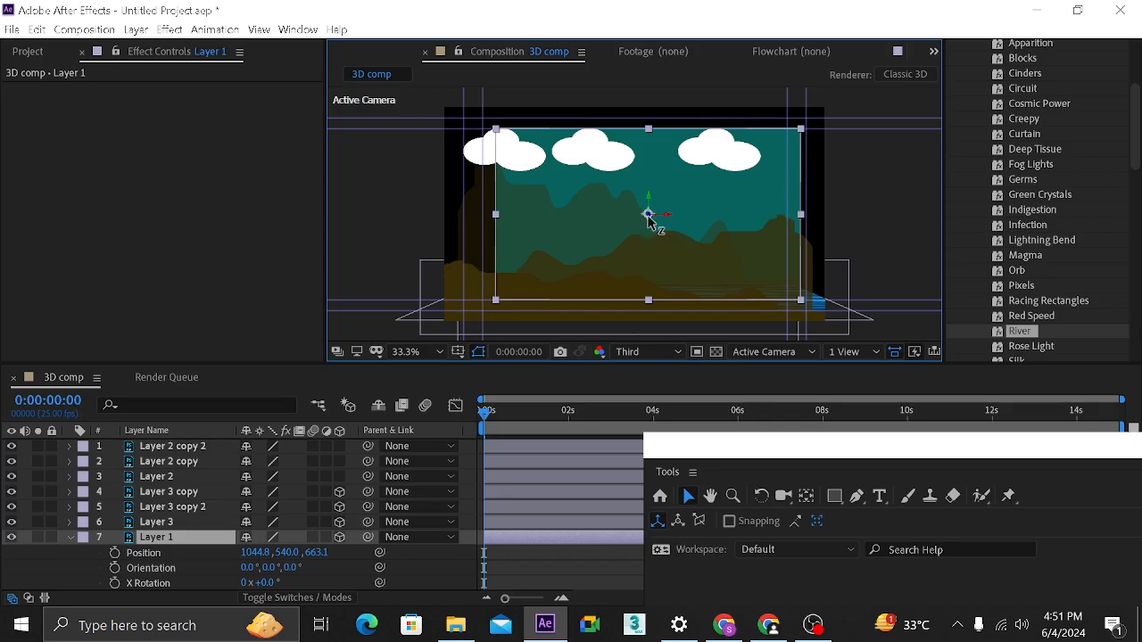
left_click_drag(649, 219, 923, 581)
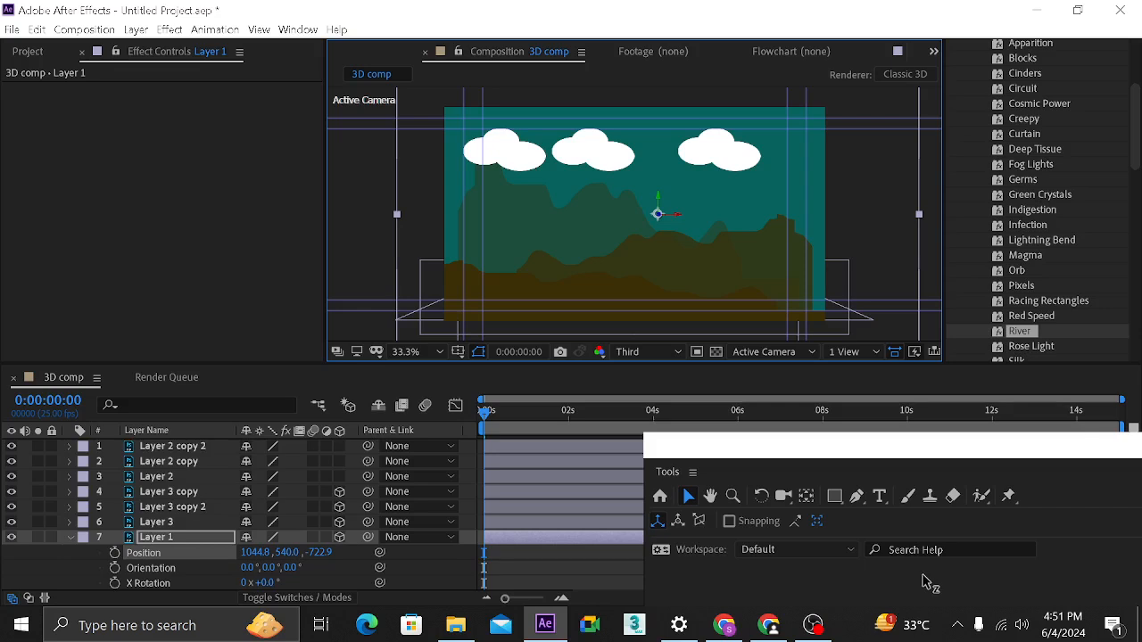
left_click_drag(928, 581, 560, 198)
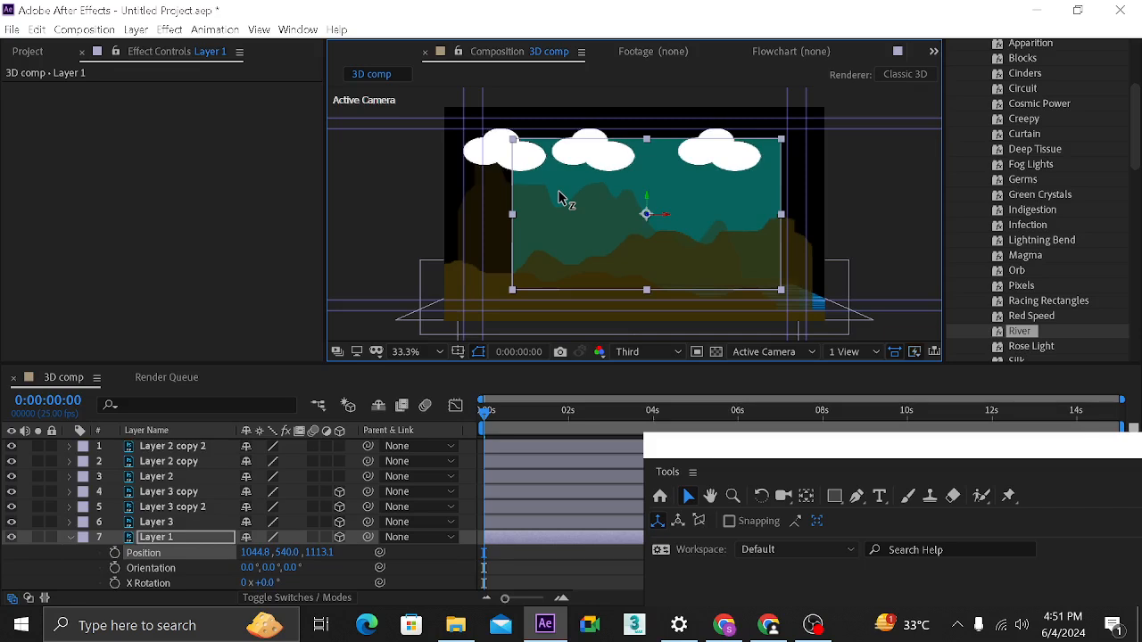
left_click_drag(560, 198, 545, 185)
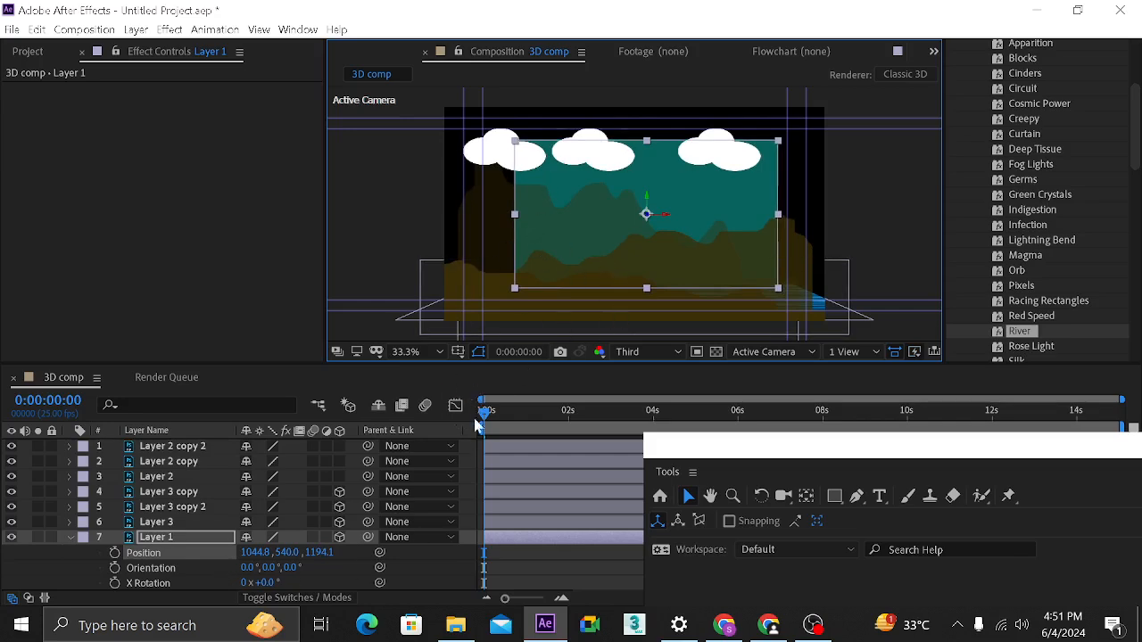
- Scale up Layer 1 so the sky covers the whole frame, and shift it along X to about 985
left_click_drag(514, 290, 434, 330)
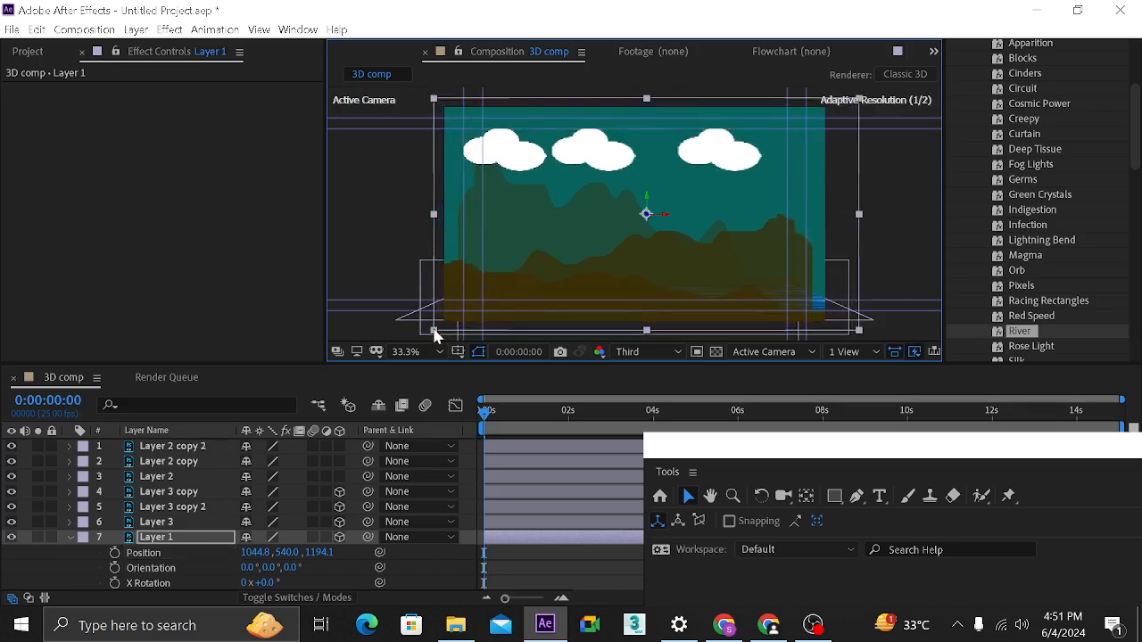
left_click_drag(663, 220, 653, 221)
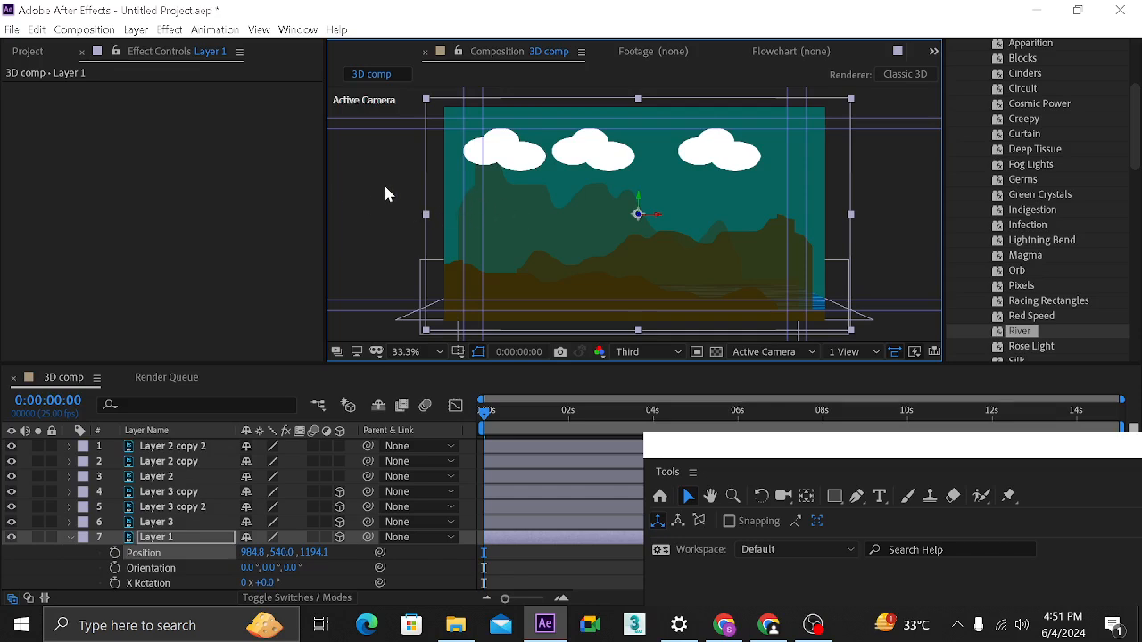
left_click(386, 193)
- Bring Layer 3 copy 2 and Layer 3 copy slightly closer to the camera along their Z axes
left_click(496, 234)
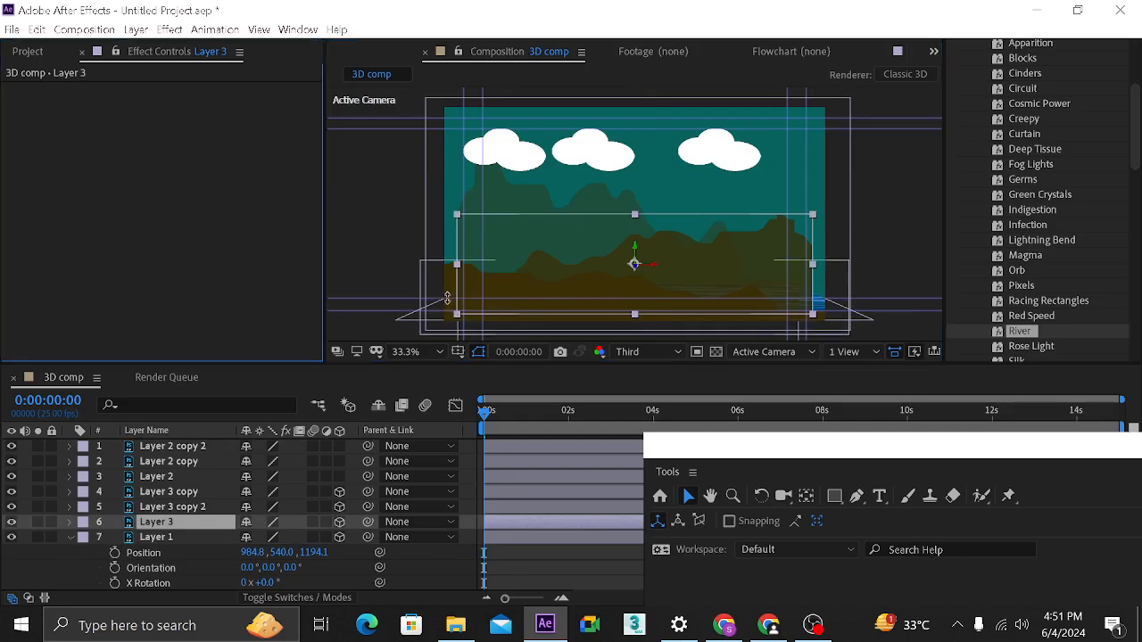
left_click(193, 507)
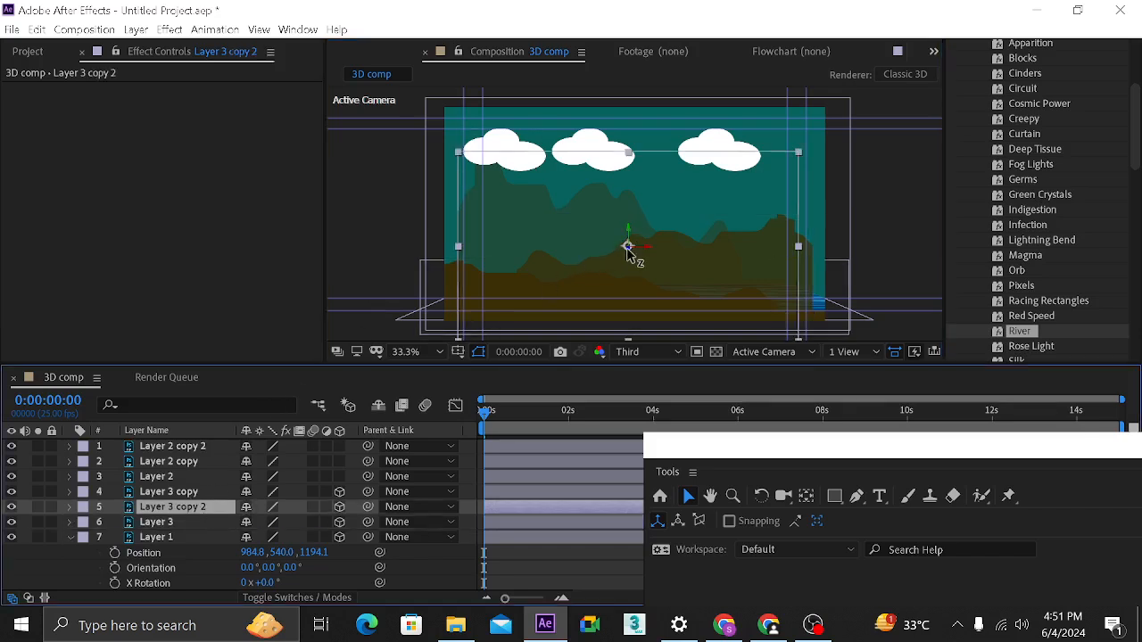
mouse_move(641, 270)
left_mouse_down()
mouse_move(657, 386)
mouse_move(617, 217)
mouse_move(625, 270)
left_mouse_up()
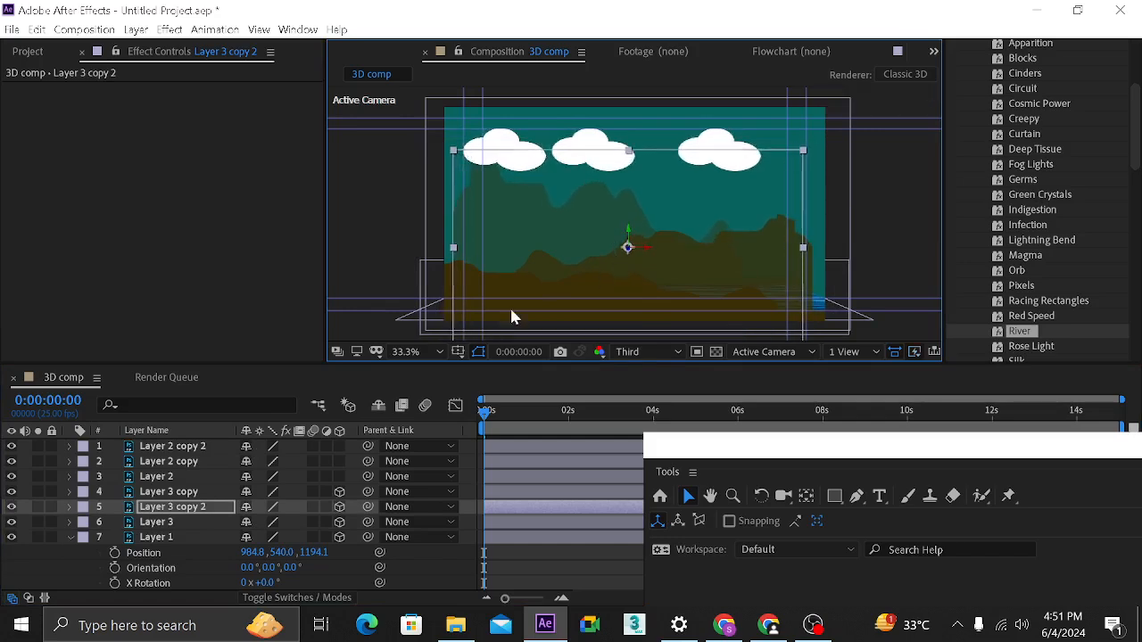
left_click(190, 494)
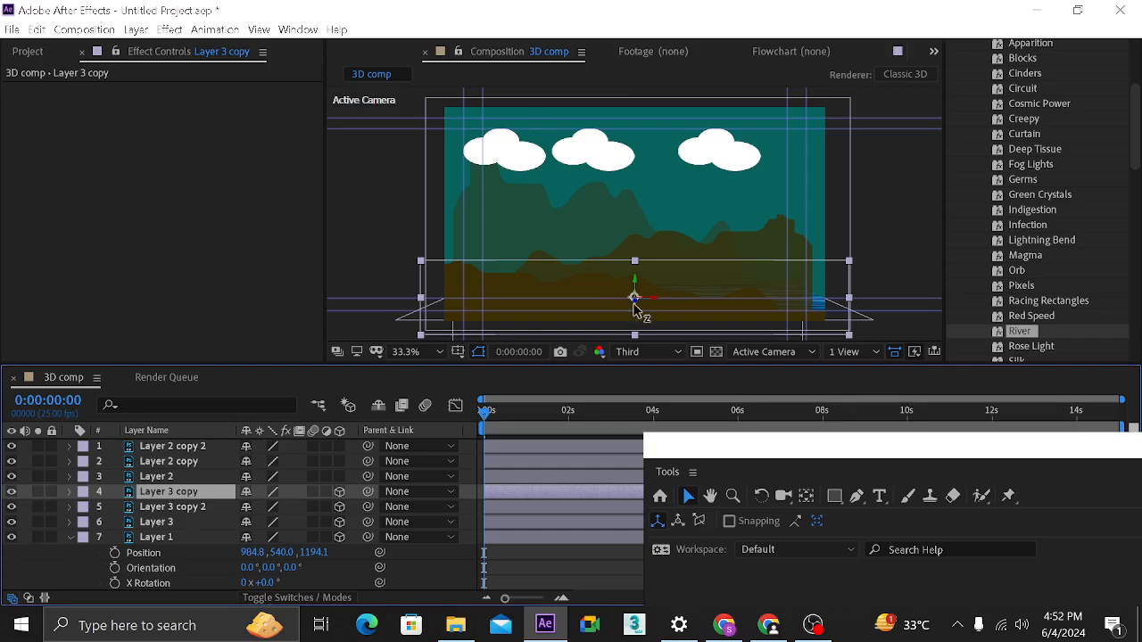
mouse_move(636, 308)
left_mouse_down()
mouse_move(645, 357)
mouse_move(636, 292)
left_mouse_up()
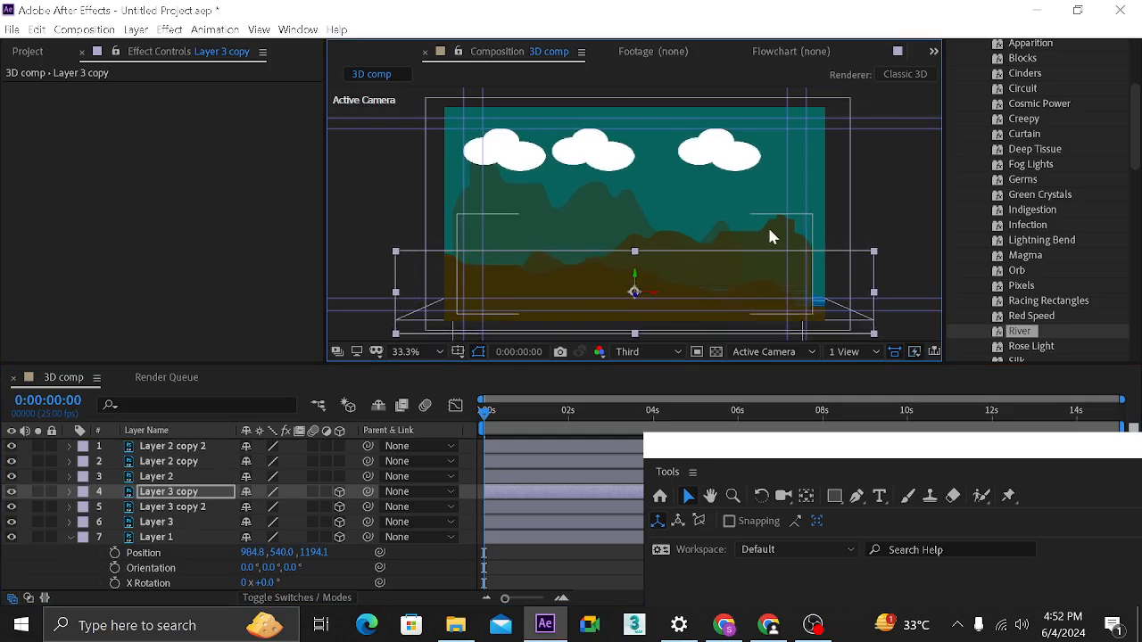
- Raise Layer 3 along its Y axis and scale it up so its hills reach the frame's right edge
left_click(768, 230)
left_click_drag(635, 250, 636, 236)
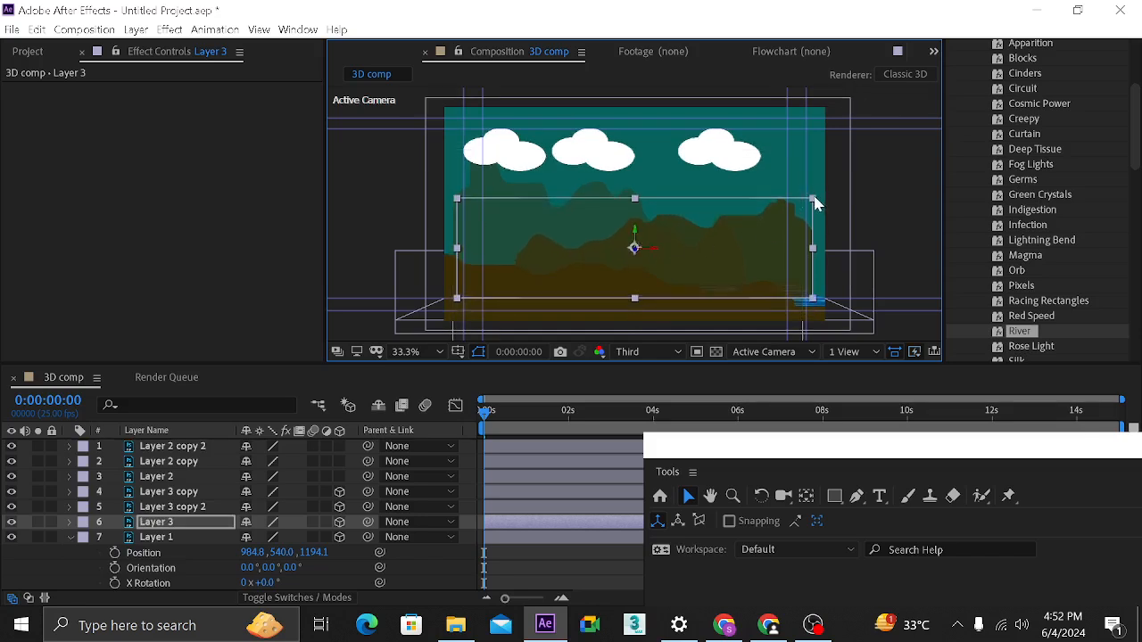
left_click_drag(813, 198, 835, 190)
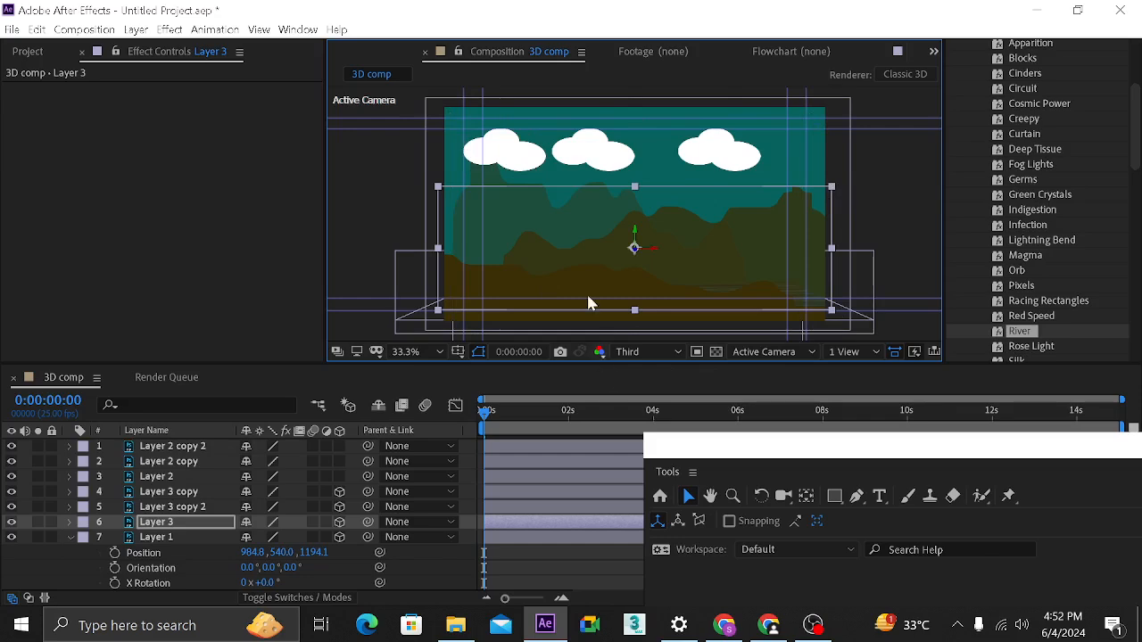
- Make the three cloud layers 3D and bring Layer 2 closer to the camera along its Z axis
left_click(514, 153)
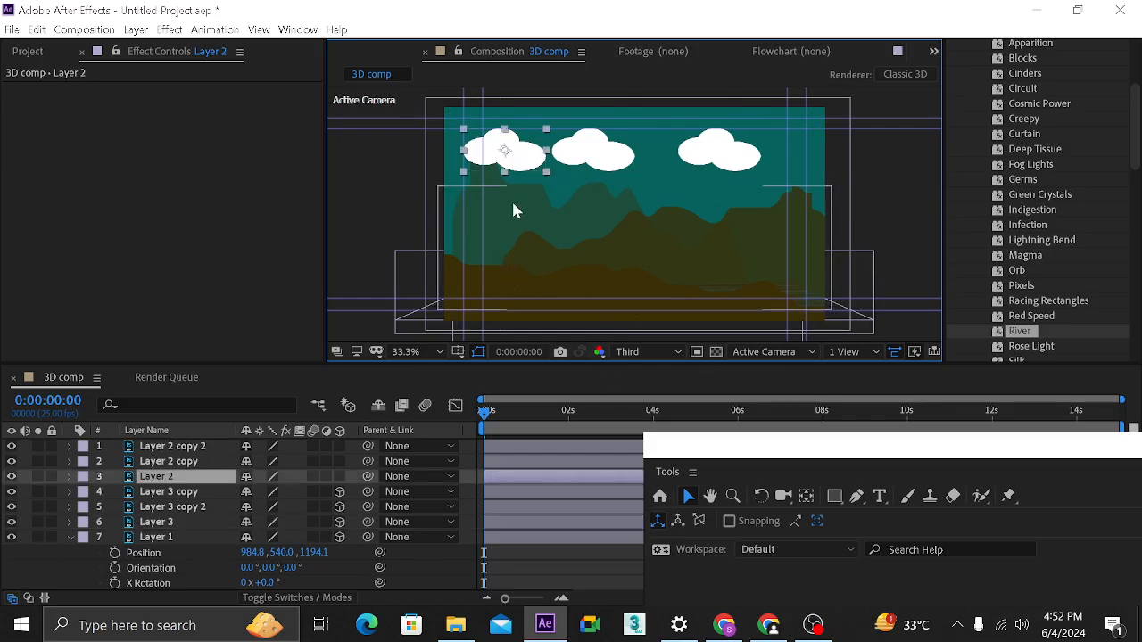
left_click_drag(339, 477, 339, 453)
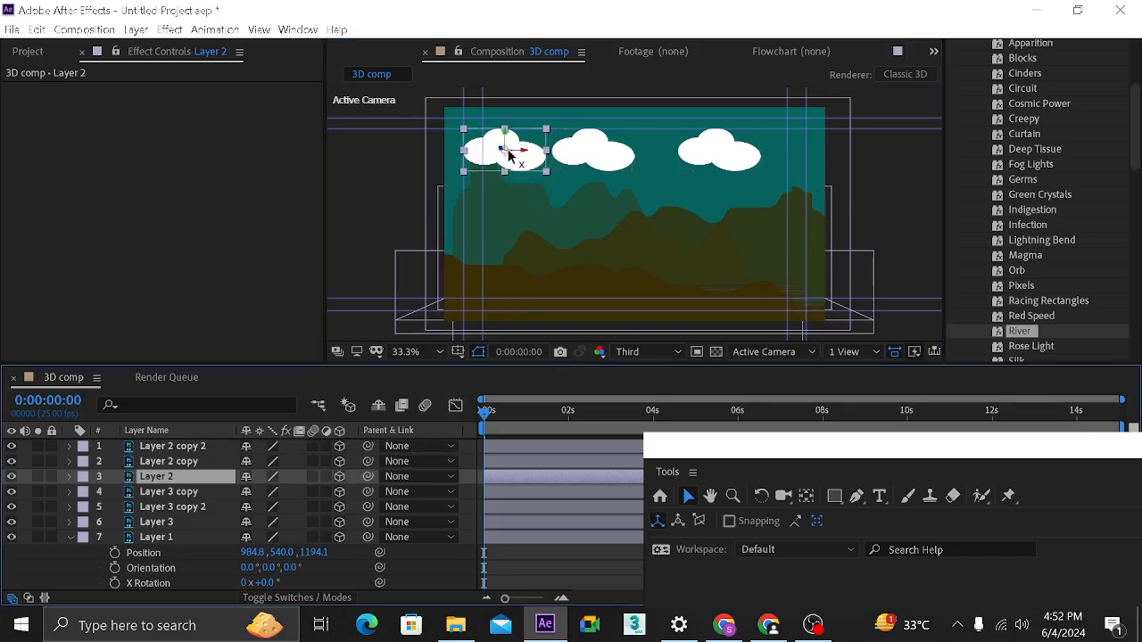
left_click_drag(506, 153, 425, 204)
- Shift Layer 2 copy 2, Layer 2 copy and Layer 2 to the right along their X axes to respace the clouds
left_click(723, 153)
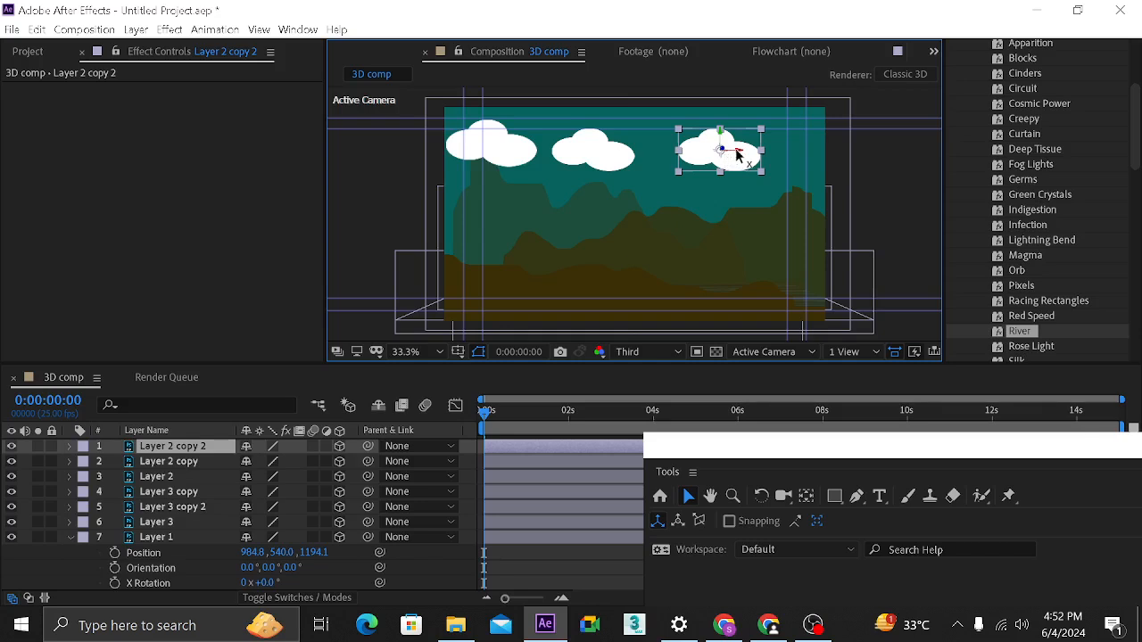
left_click_drag(743, 153, 760, 156)
left_click(622, 159)
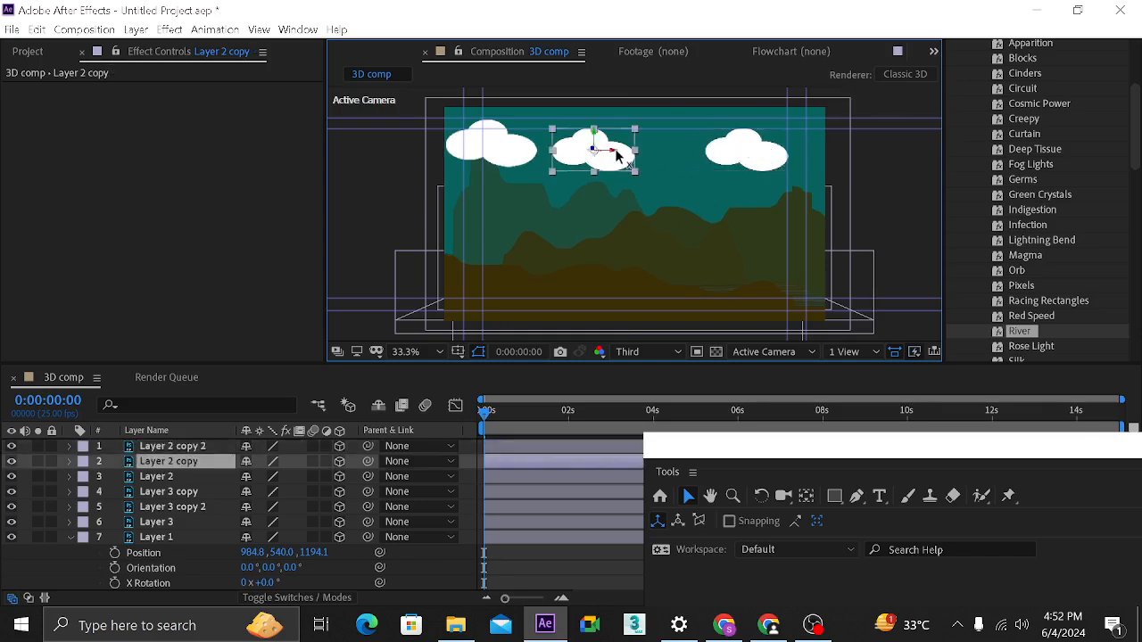
left_click_drag(615, 153, 664, 156)
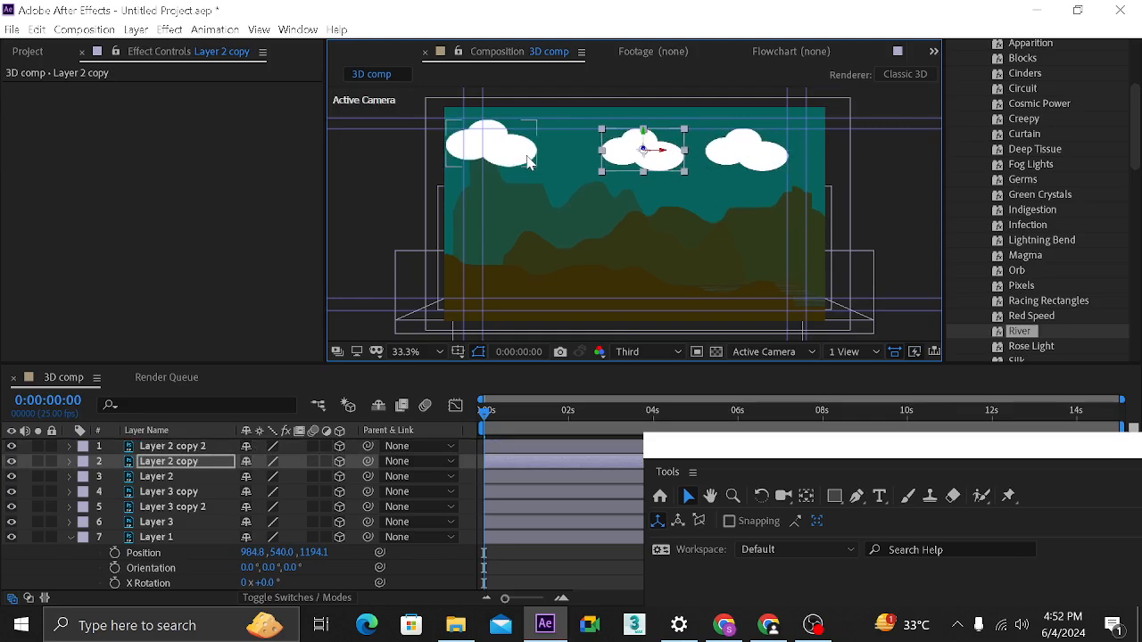
left_click(528, 162)
left_click_drag(512, 144, 551, 150)
- Push the rightmost cloud, Layer 2 copy 2, farther from the camera along its Z axis
left_click(660, 156)
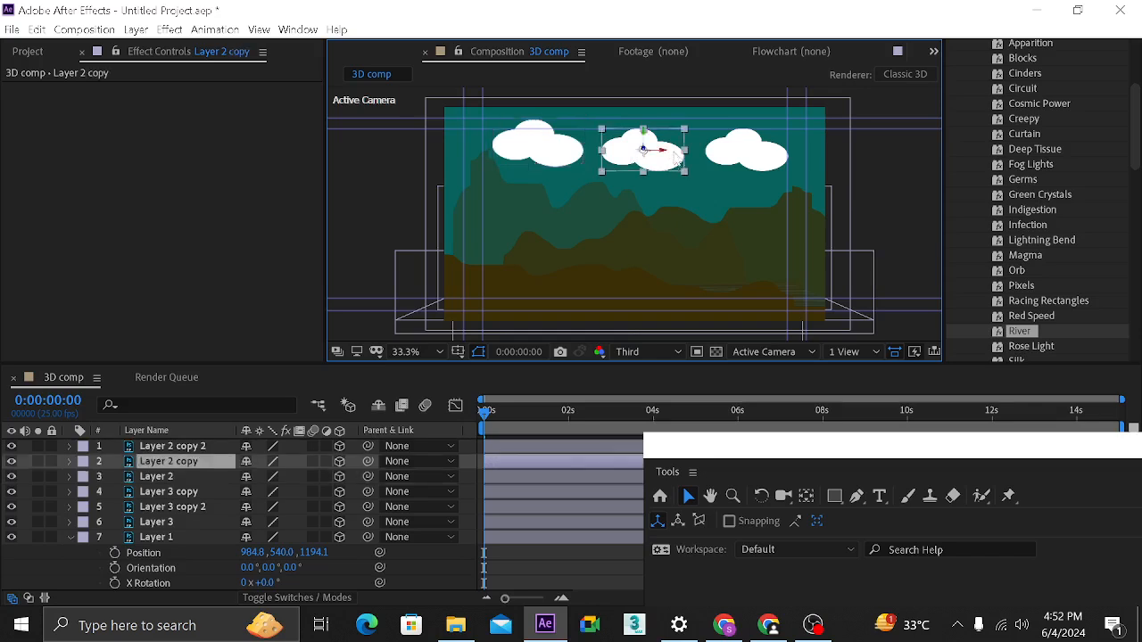
left_click(730, 169)
left_click_drag(749, 150, 764, 226)
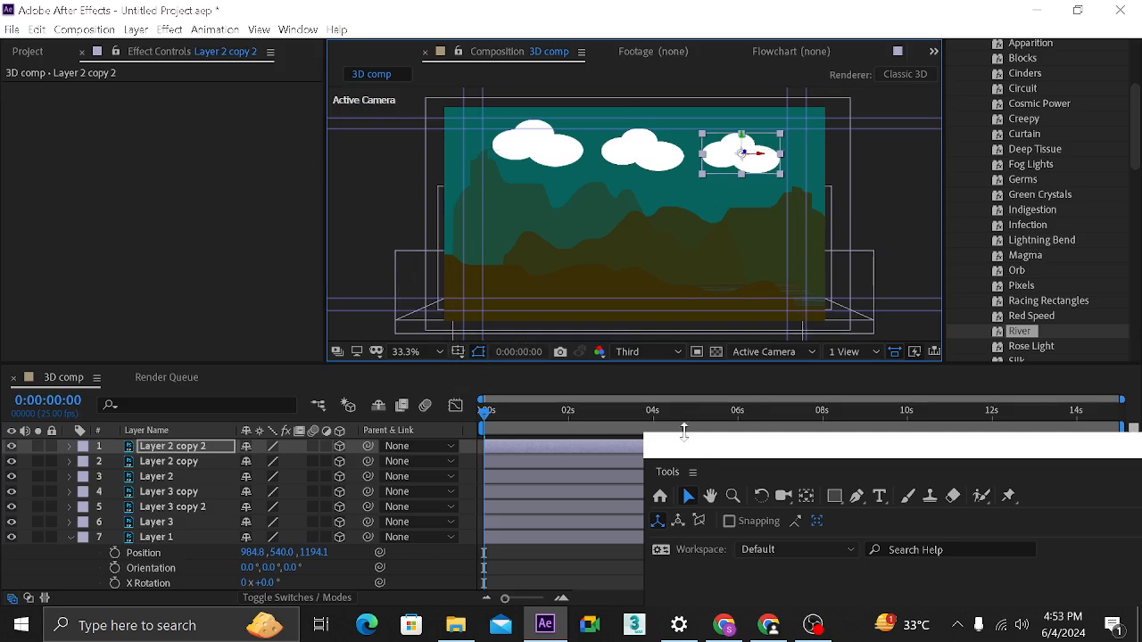
- Move the floating Tools panel off the timeline so the layer bars are uncovered
left_click_drag(749, 449, 645, 229)
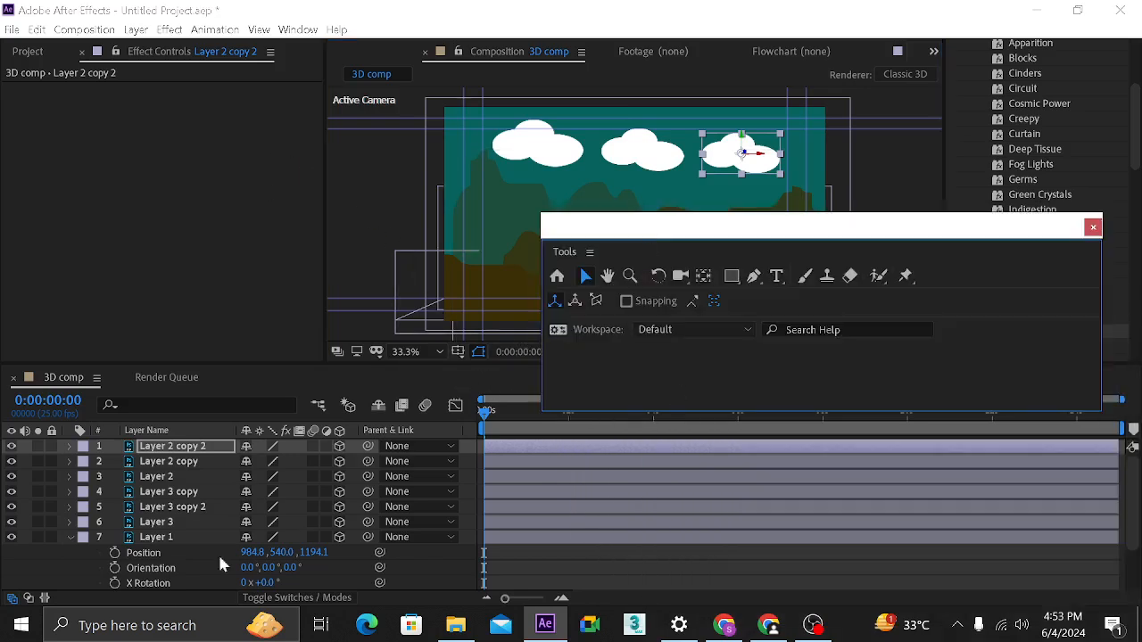
- Collapse Layer 1's properties and start a new camera in the 3D comp
left_click(71, 538)
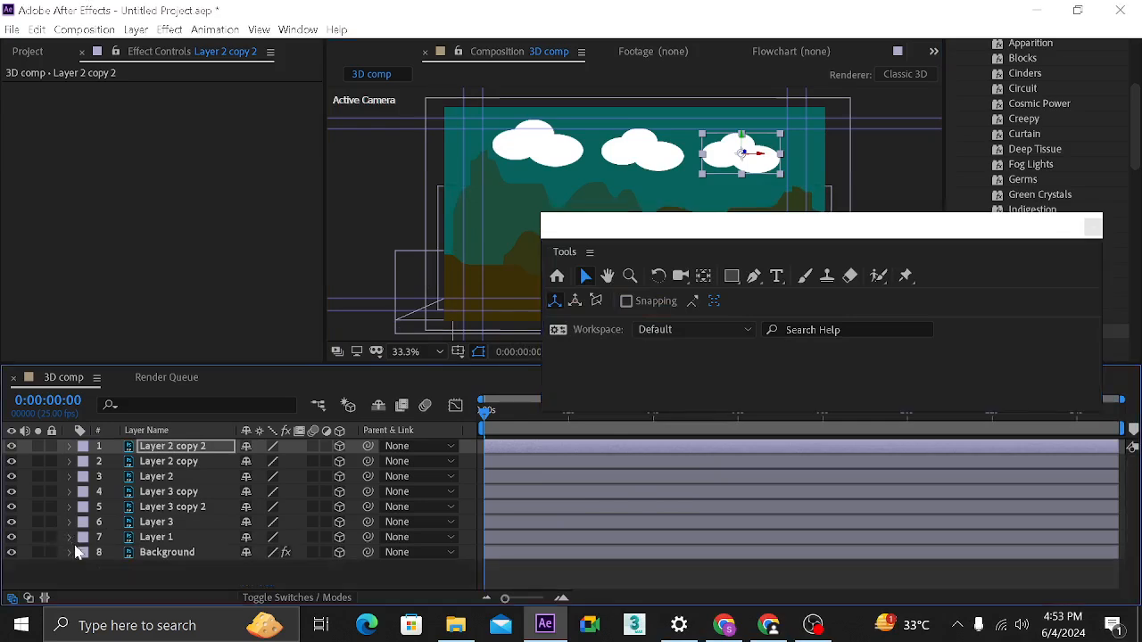
left_click(173, 582)
right_click(173, 581)
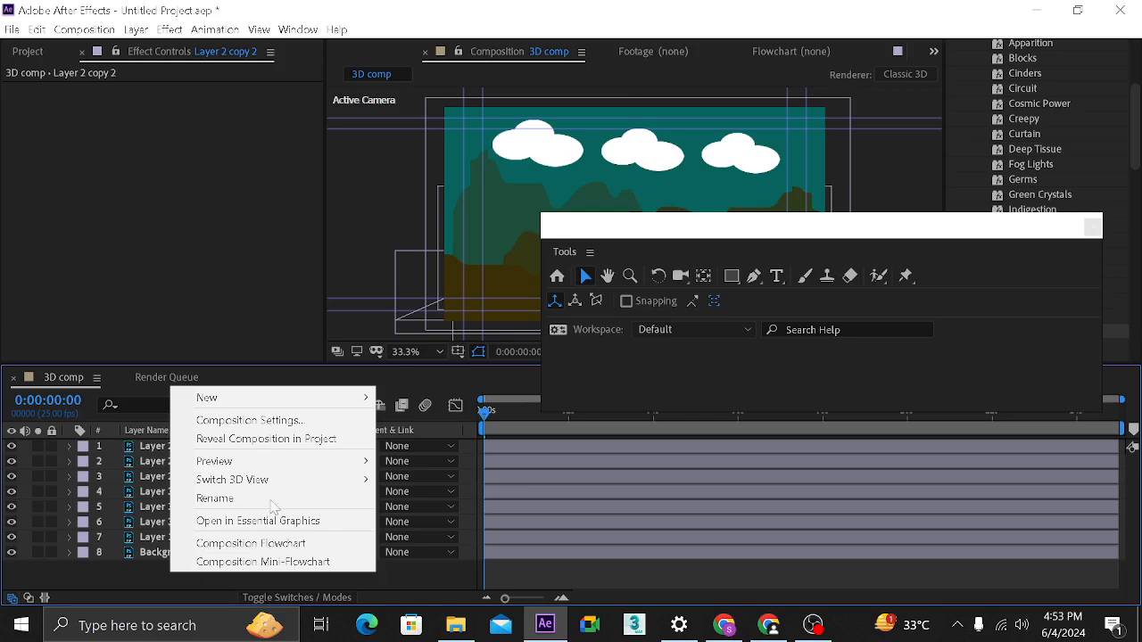
mouse_move(282, 406)
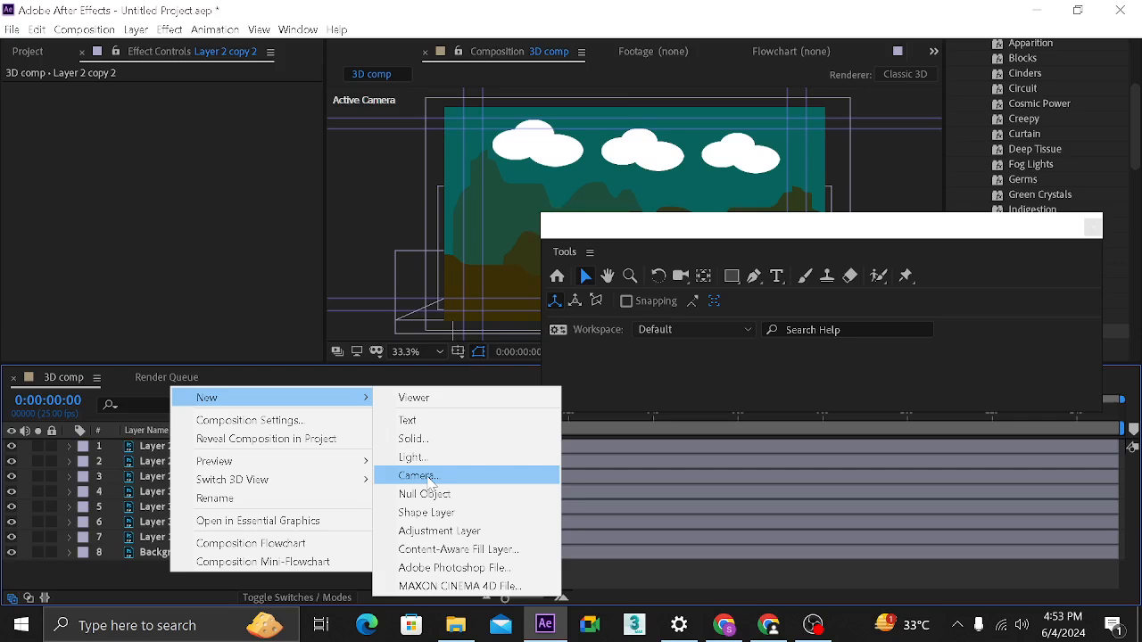
left_click(431, 478)
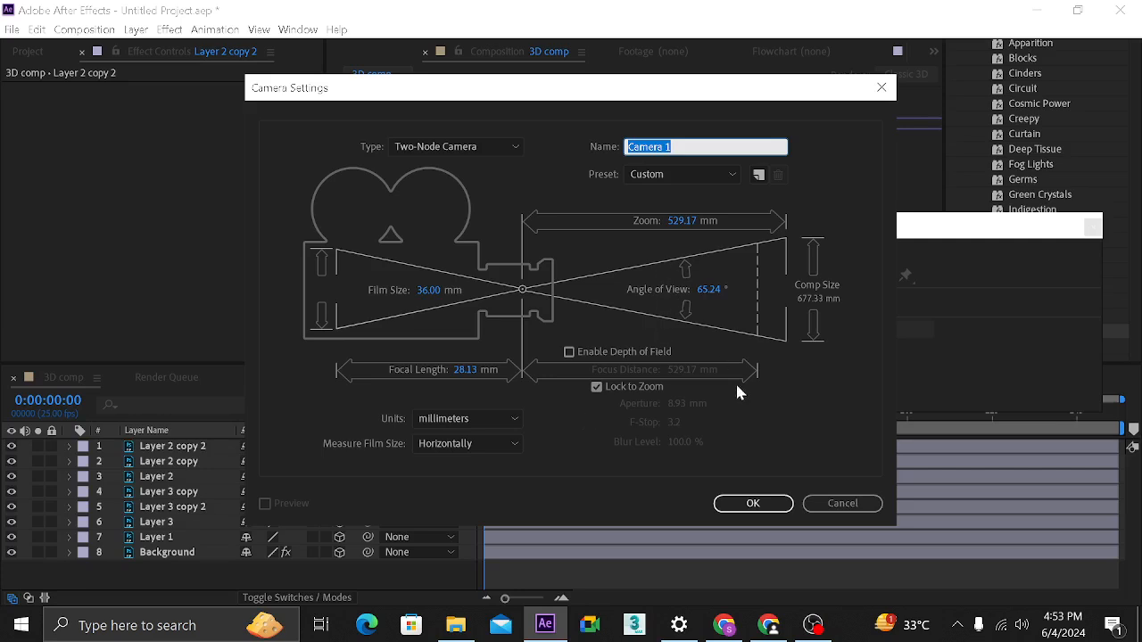
- Compare the one-node and two-node types for the new camera and choose One-Node Camera
left_click(437, 148)
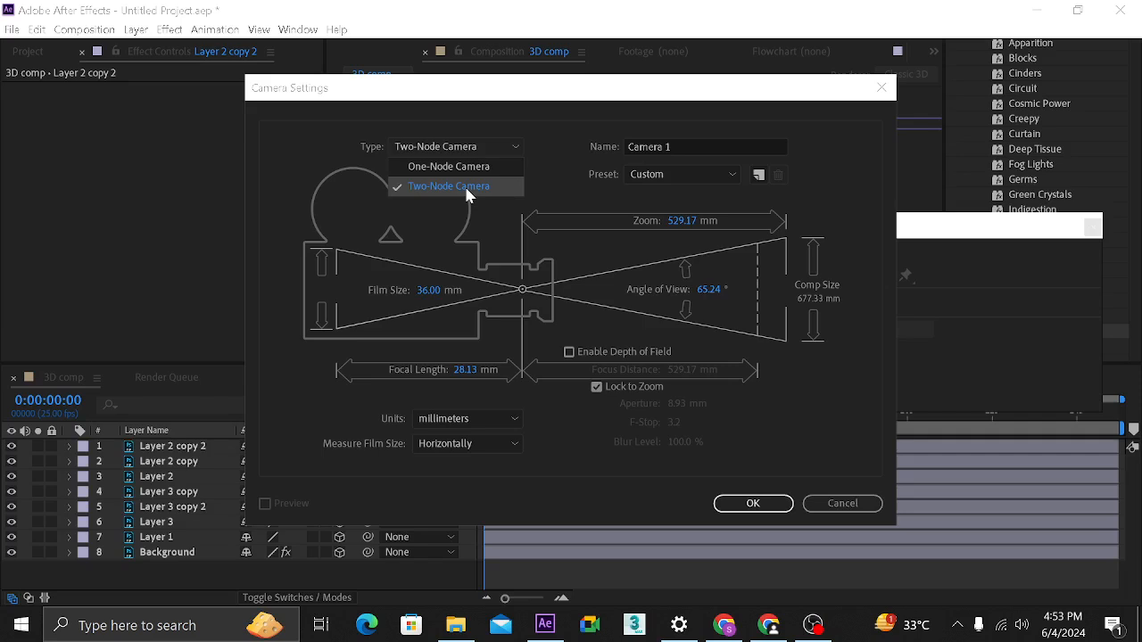
left_click(615, 241)
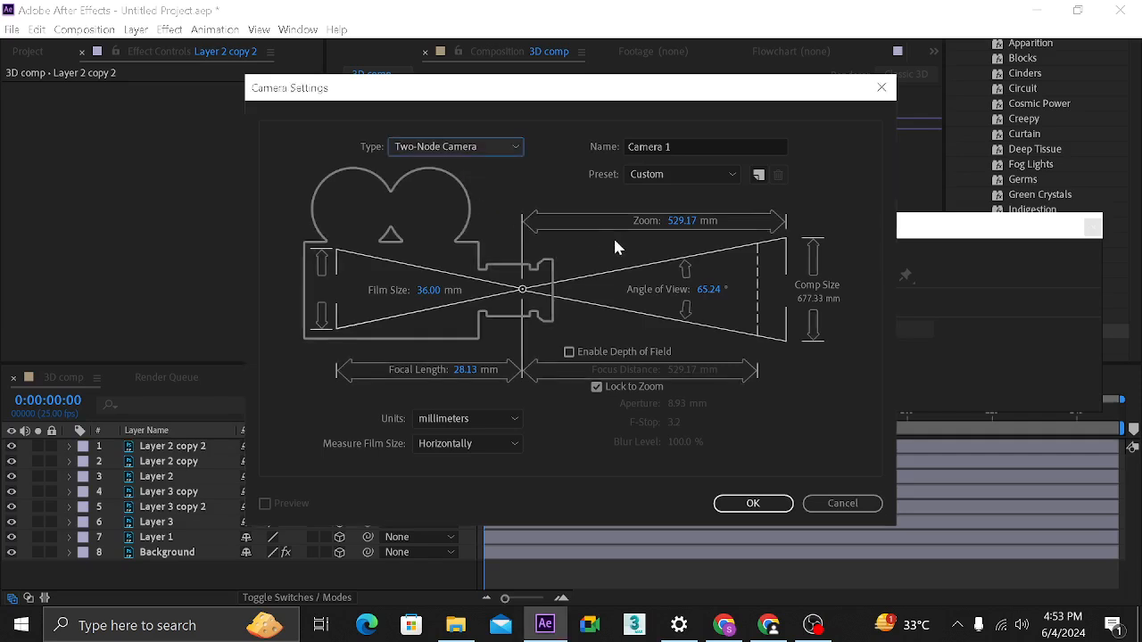
left_click(464, 154)
left_click(461, 166)
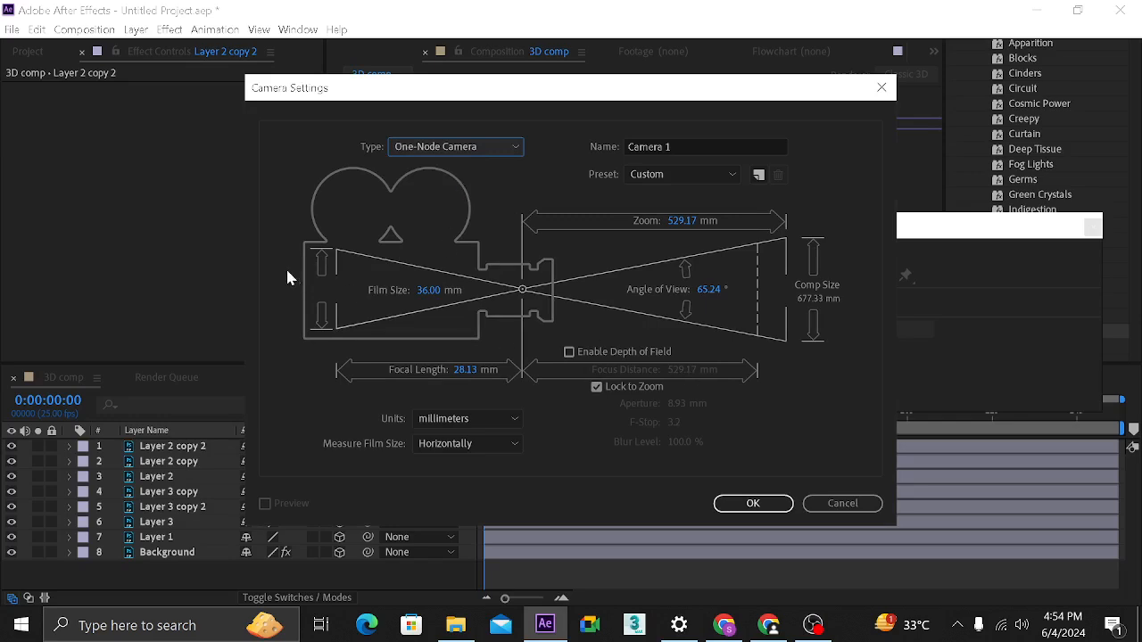
left_click(446, 147)
left_click(438, 187)
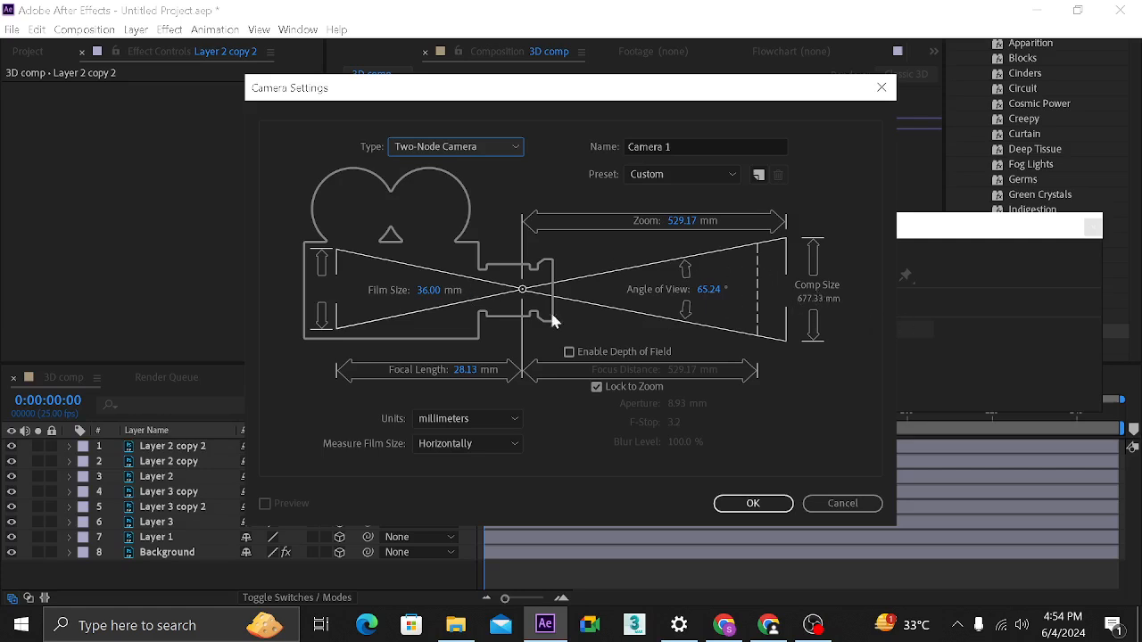
left_click(454, 149)
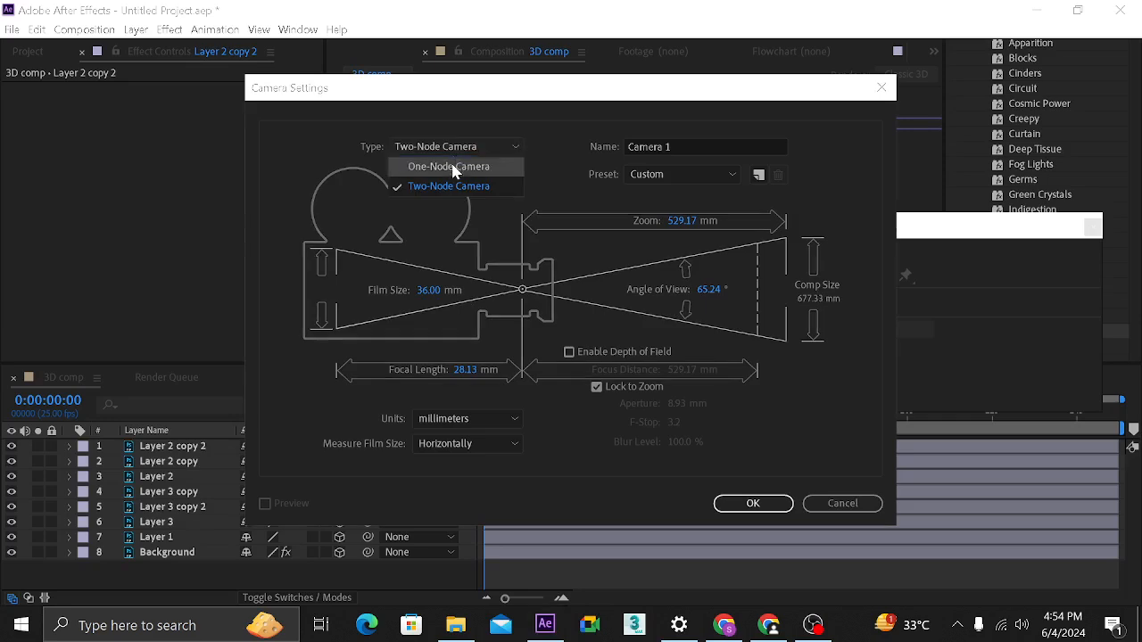
left_click(454, 169)
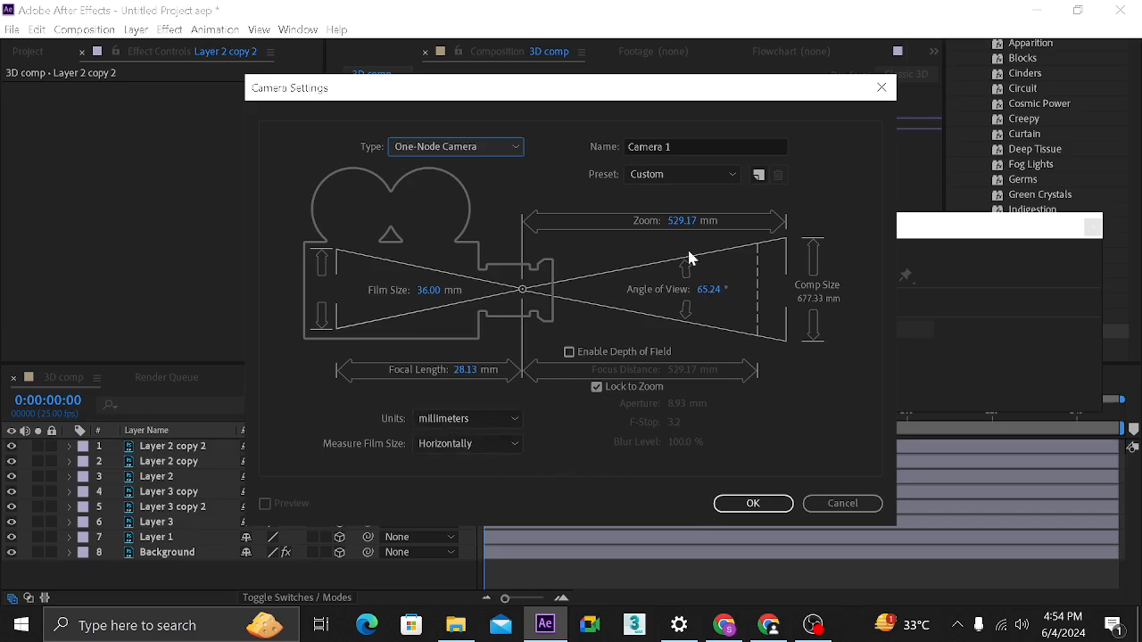
- Create Camera 1 with the Custom preset and depth of field off, and close the floating Tools panel
left_click(701, 175)
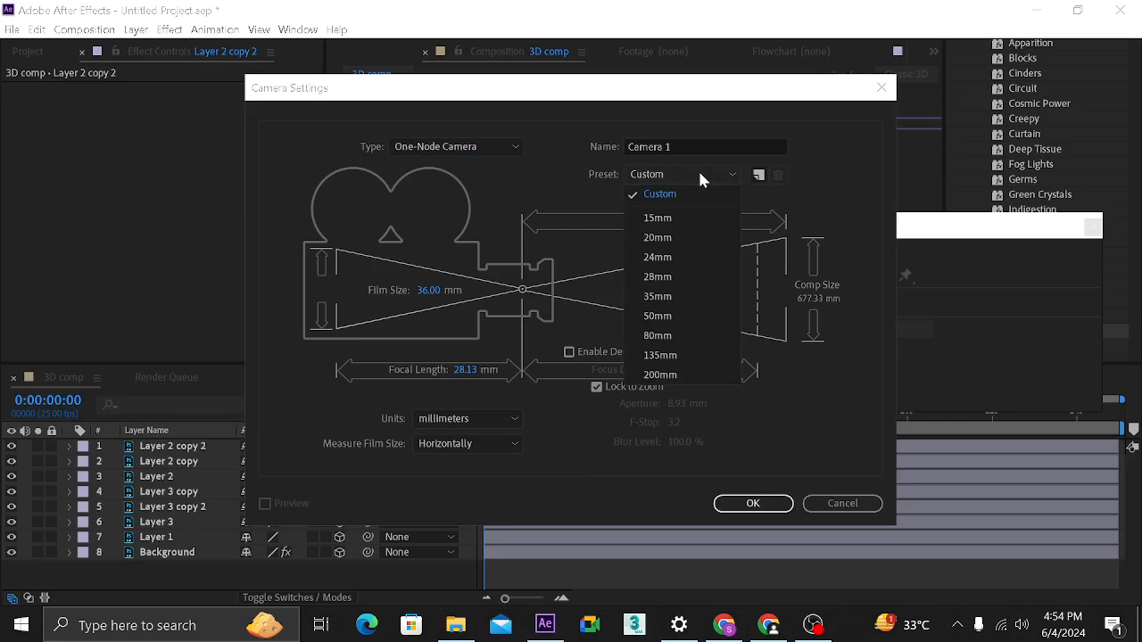
left_click(538, 200)
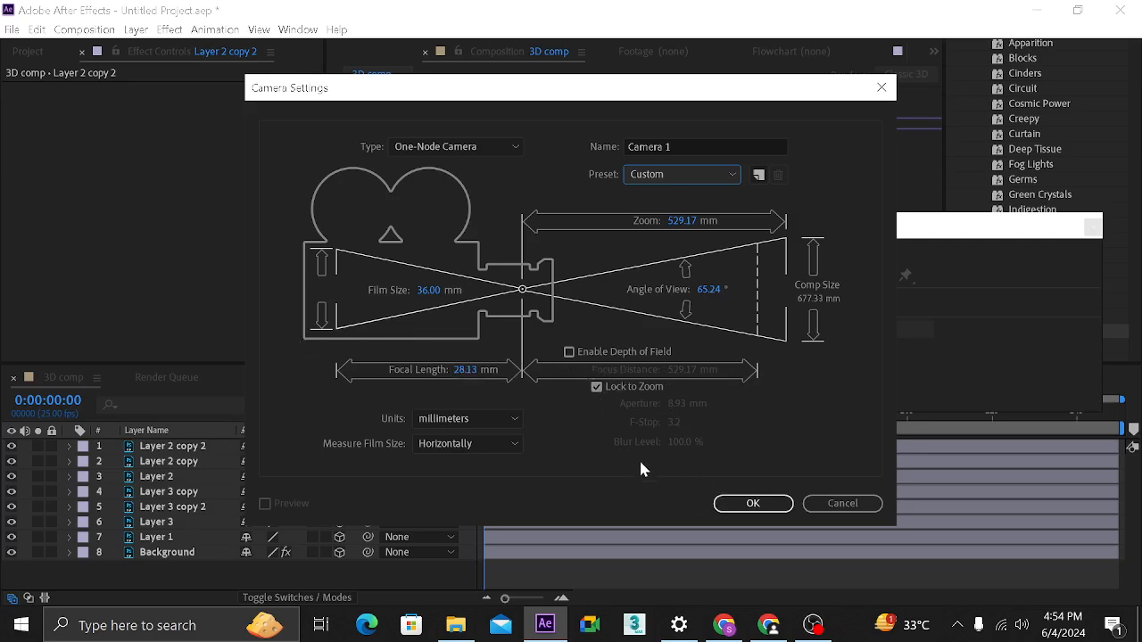
left_click(569, 352)
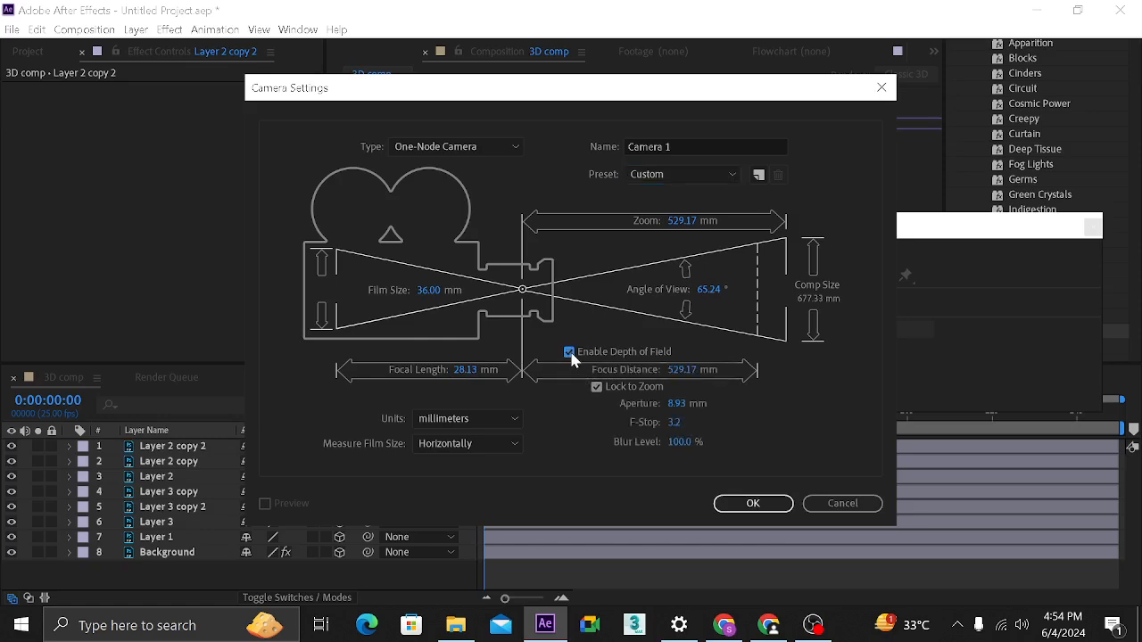
left_click(569, 351)
left_click(748, 503)
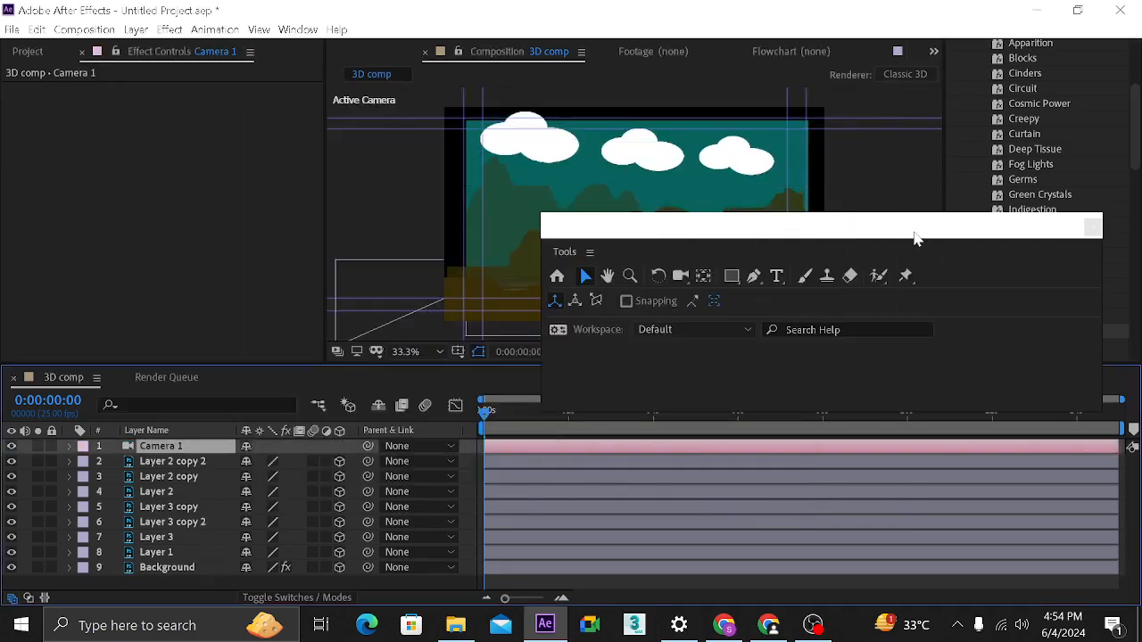
left_click_drag(918, 237, 808, 256)
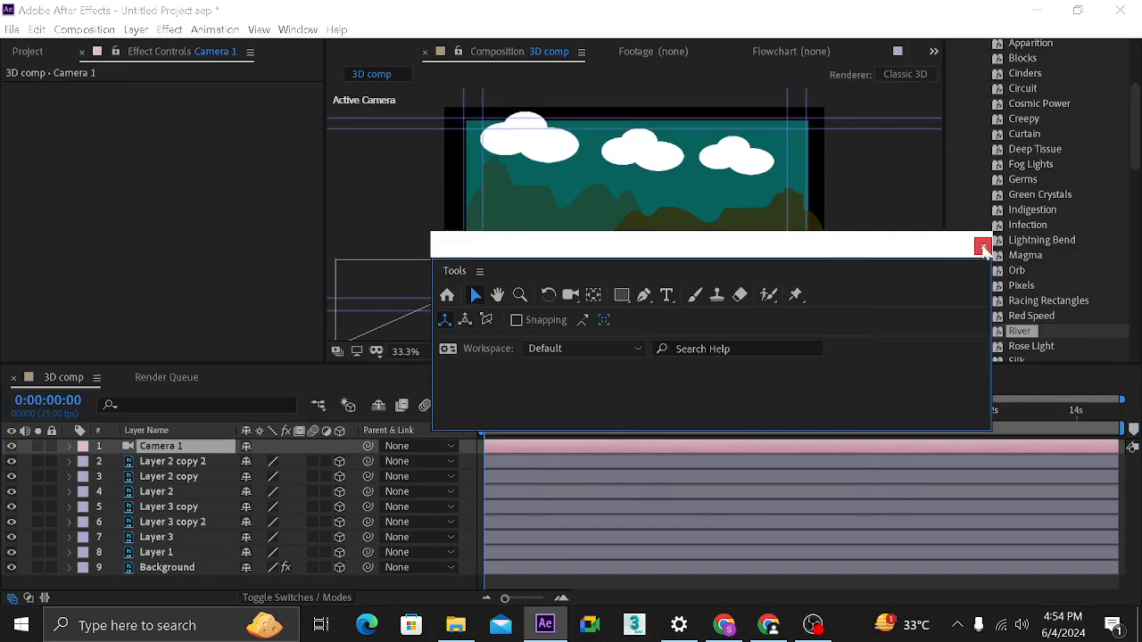
left_click(982, 246)
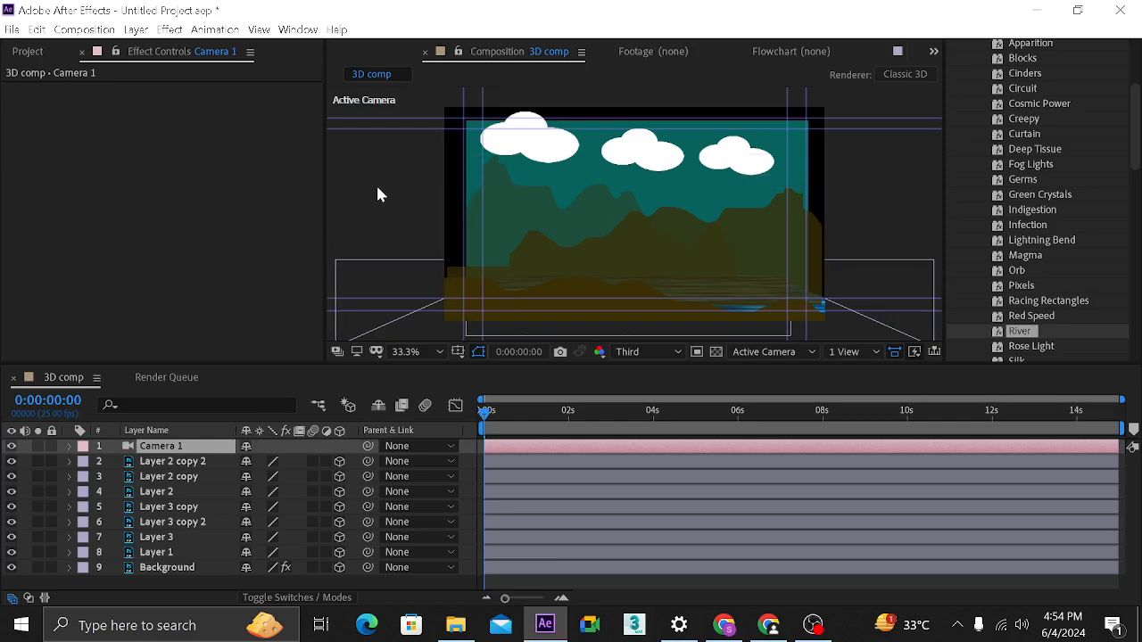
- Add a null object to the 3D comp and make it a 3D layer
left_click(195, 575)
right_click(173, 588)
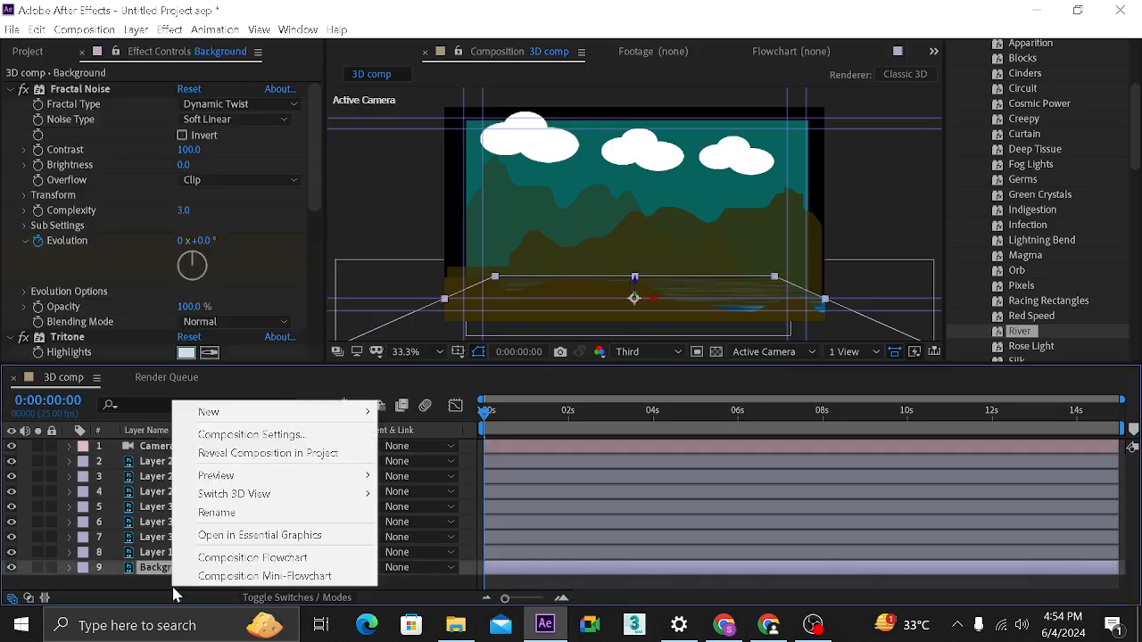
mouse_move(263, 416)
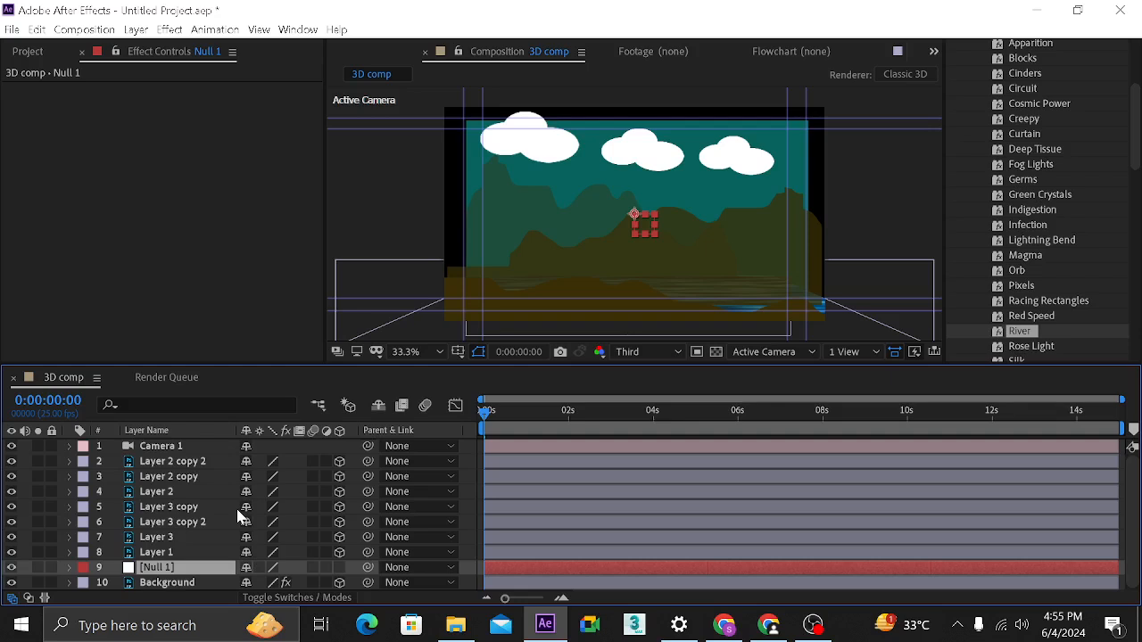
left_click(340, 571)
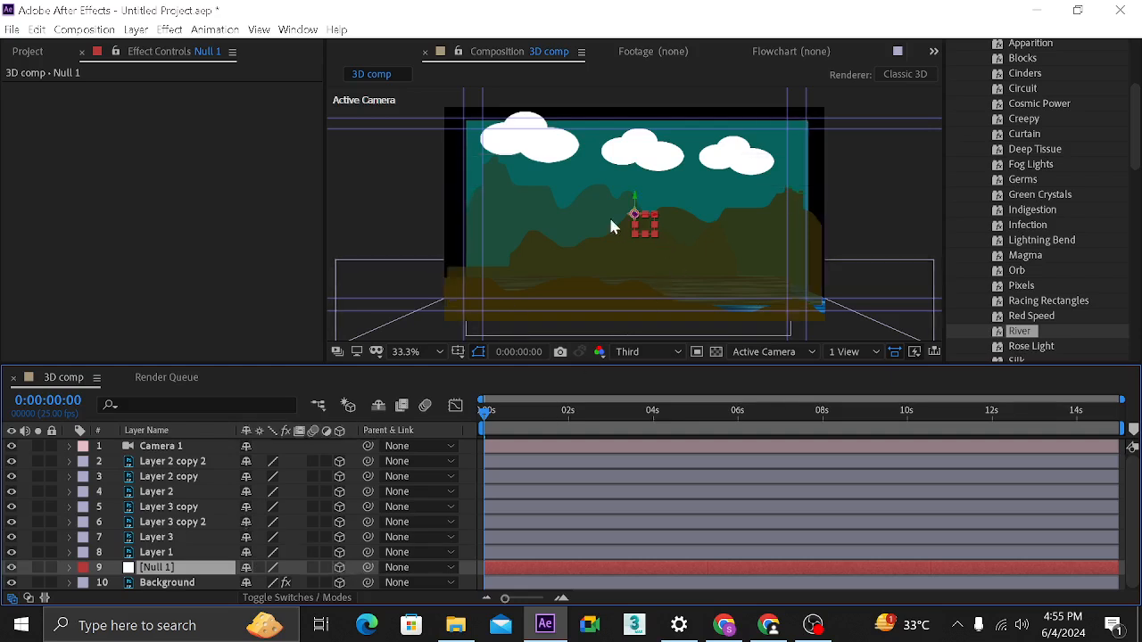
- Enlarge Null 1 and shift it slightly left along its X axis, and place it below Background in the layer stack
left_click_drag(653, 232, 680, 257)
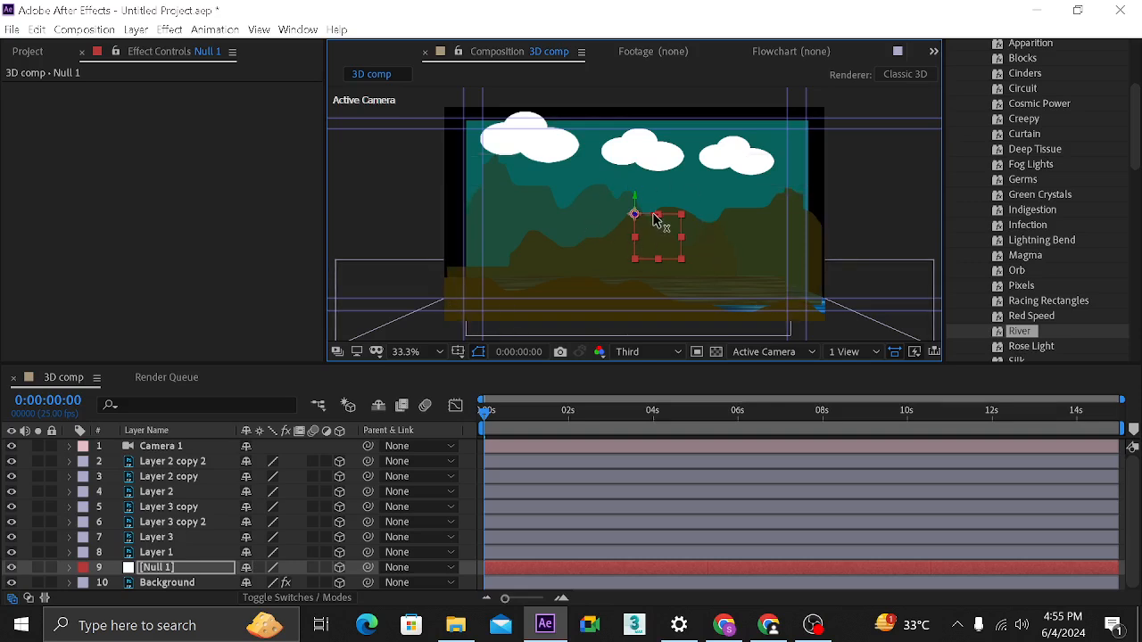
left_click_drag(654, 219, 622, 217)
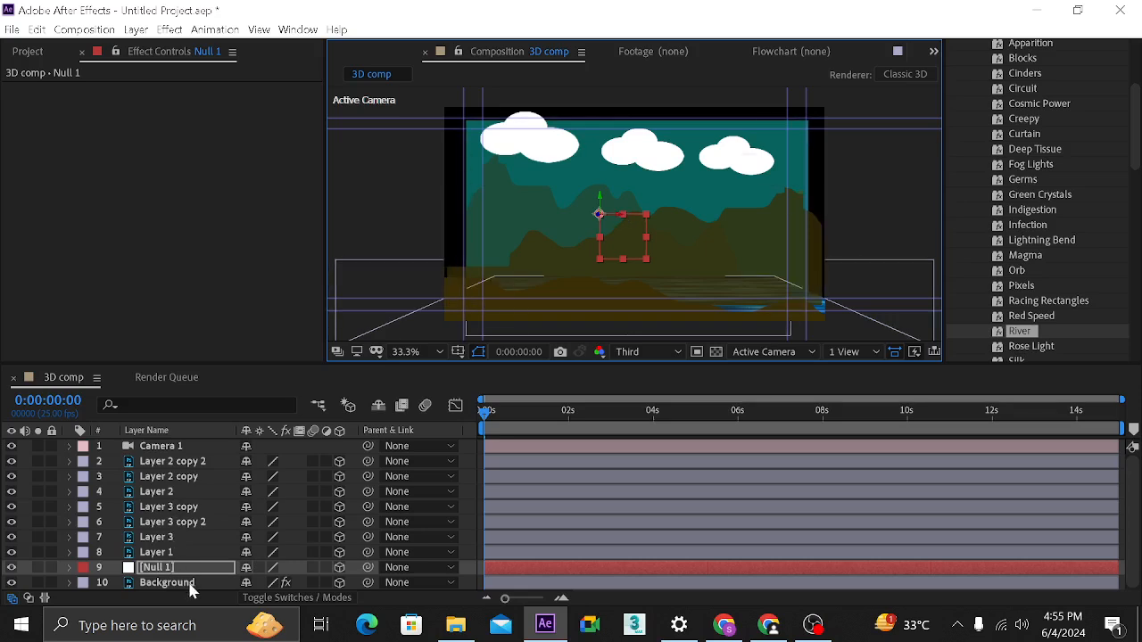
left_click_drag(178, 568, 182, 594)
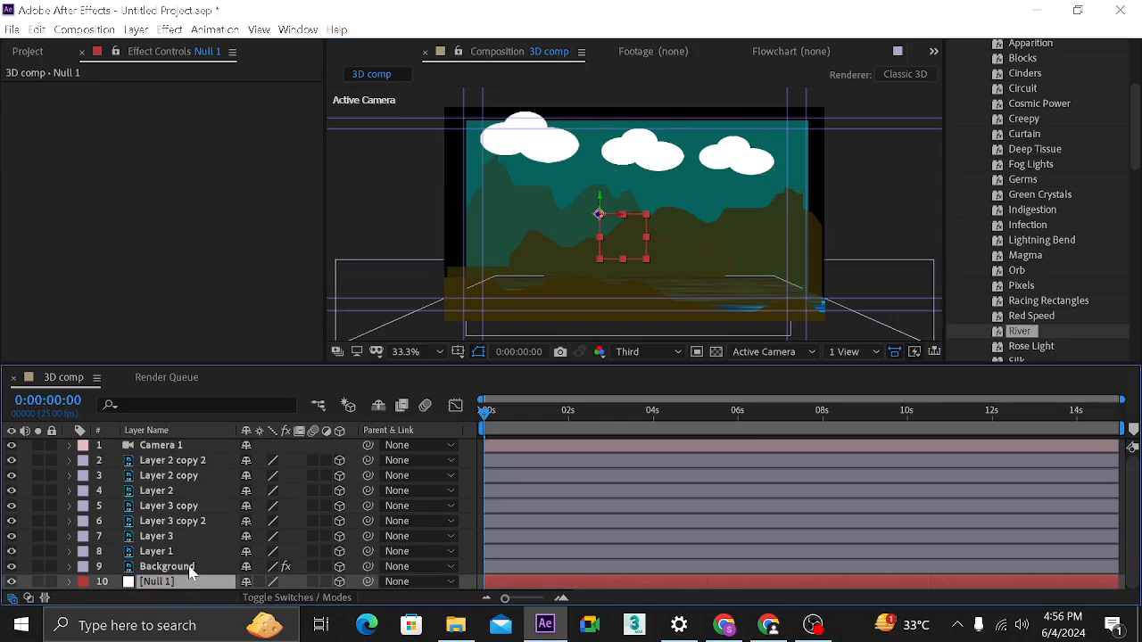
- Parent all layers from Layer 2 copy 2 through Background to Null 1
left_click(178, 567)
left_click(179, 463, "shift")
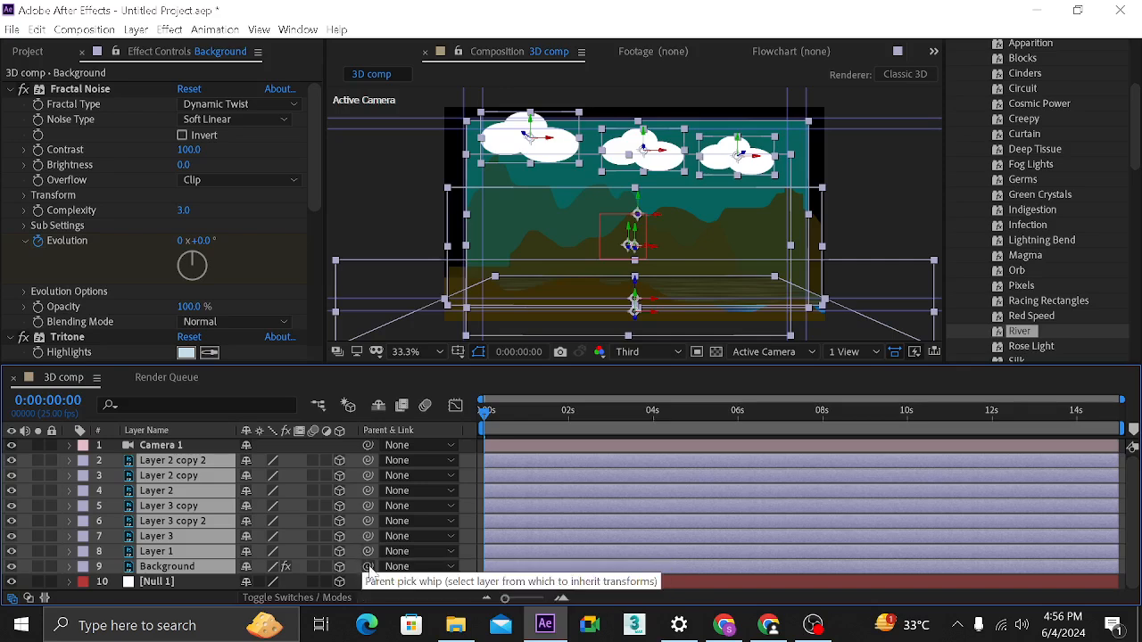
left_click_drag(369, 569, 159, 589)
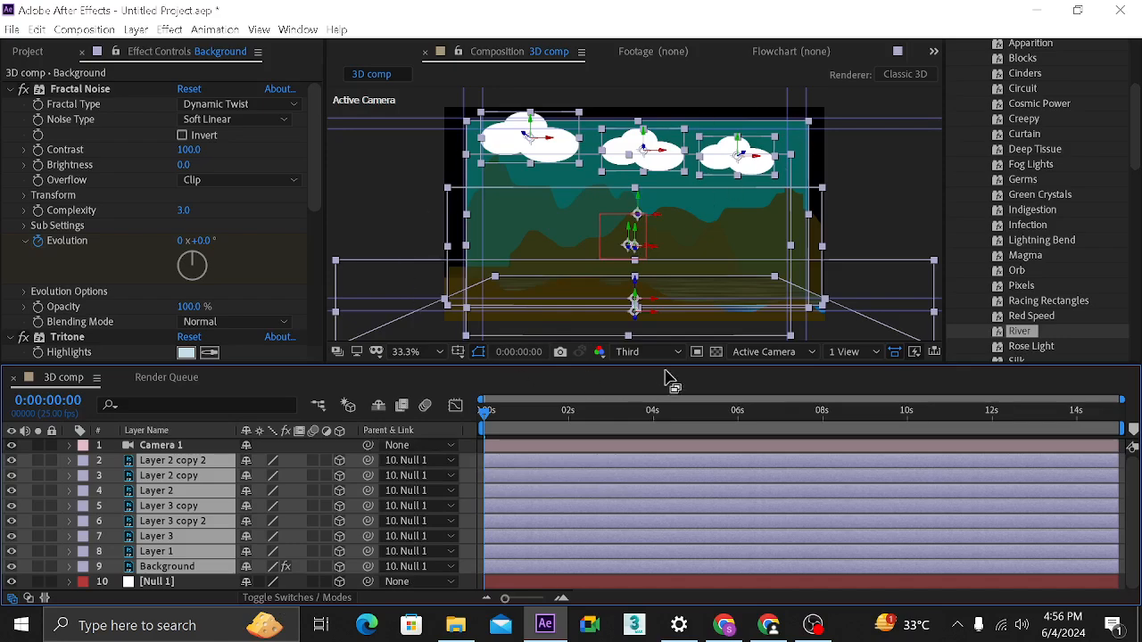
- Try scaling up Null 1 to test its control over the parented layers, and undo the scaling
left_click(199, 581)
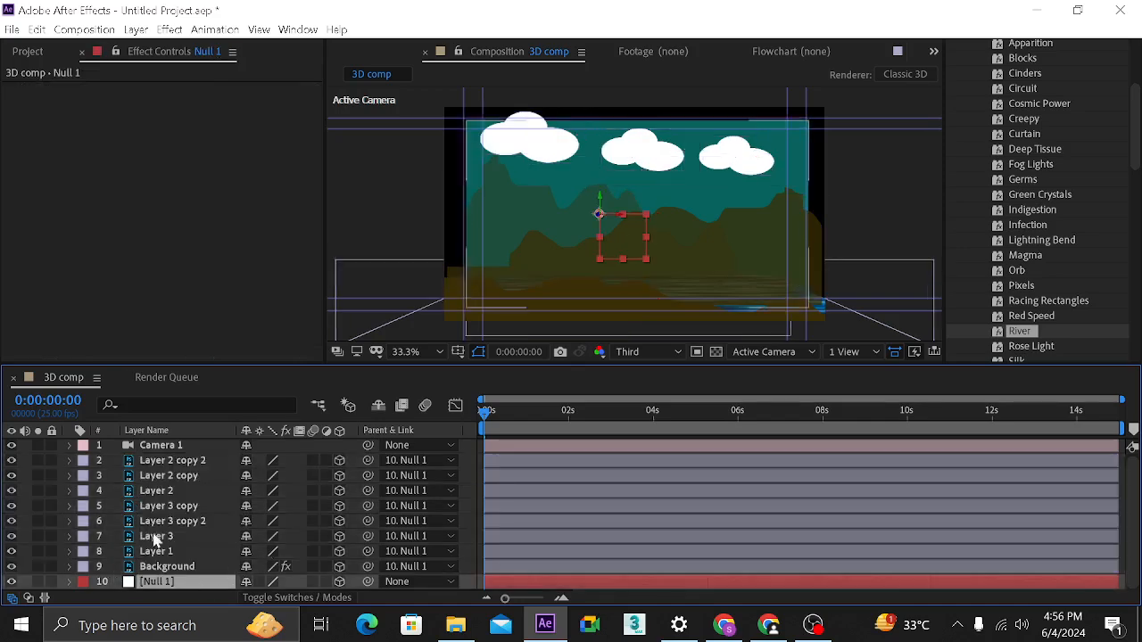
mouse_move(647, 260)
left_mouse_down()
mouse_move(673, 270)
mouse_move(657, 280)
mouse_move(665, 265)
left_mouse_up()
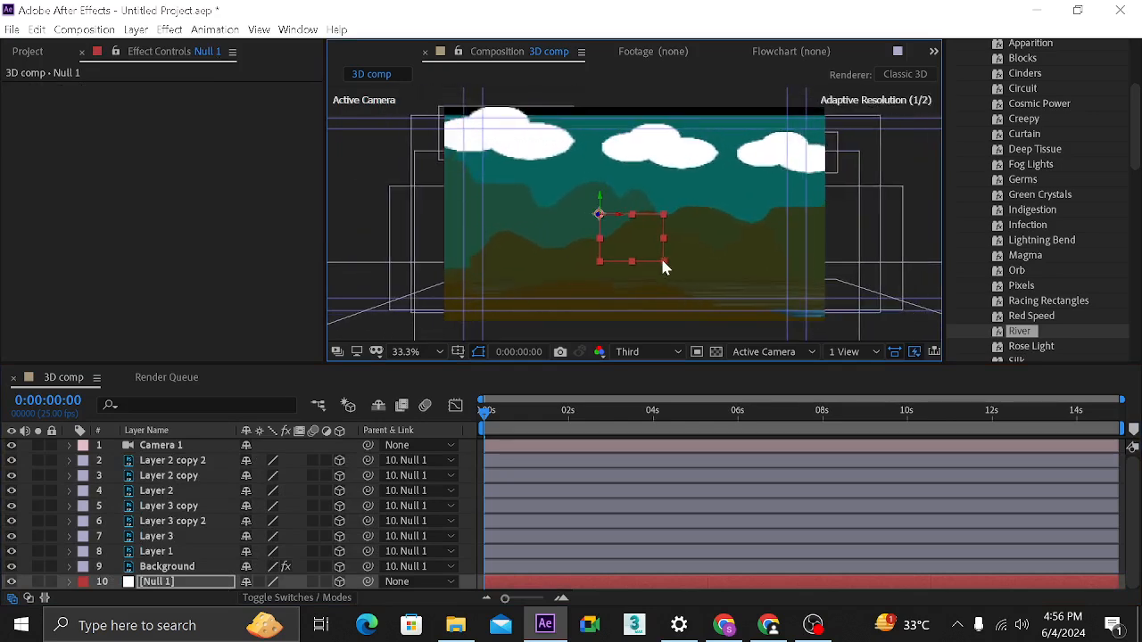
key("ctrl+z")
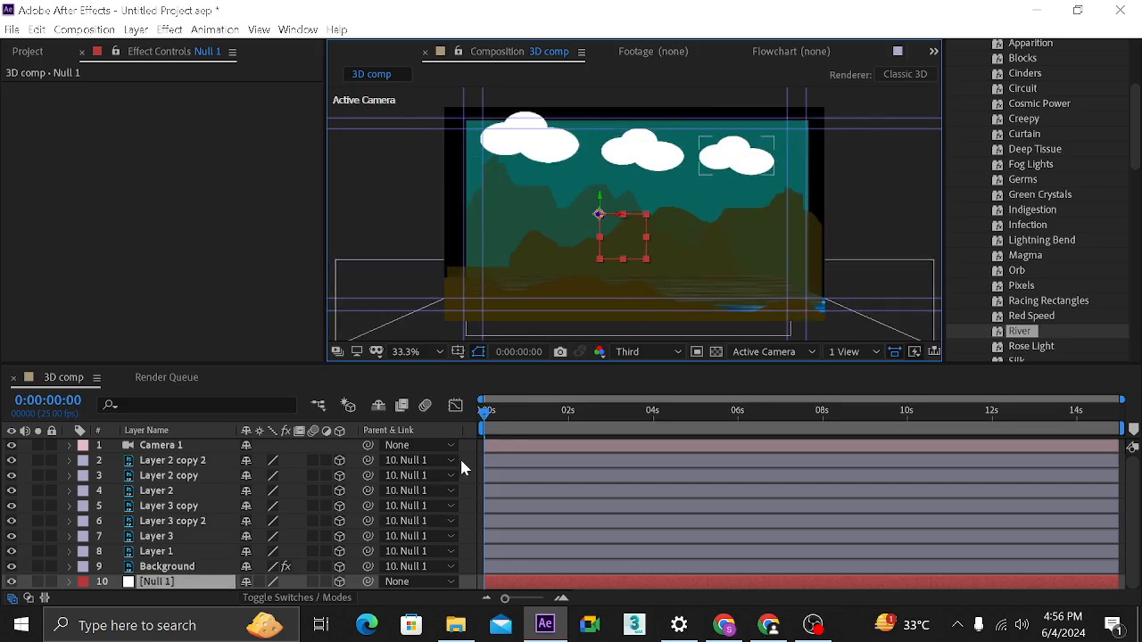
- Rotate Null 1 to a Y orientation of 103° and push the hill Layer 3 copy 2 farther back toward the sky layer
key("r")
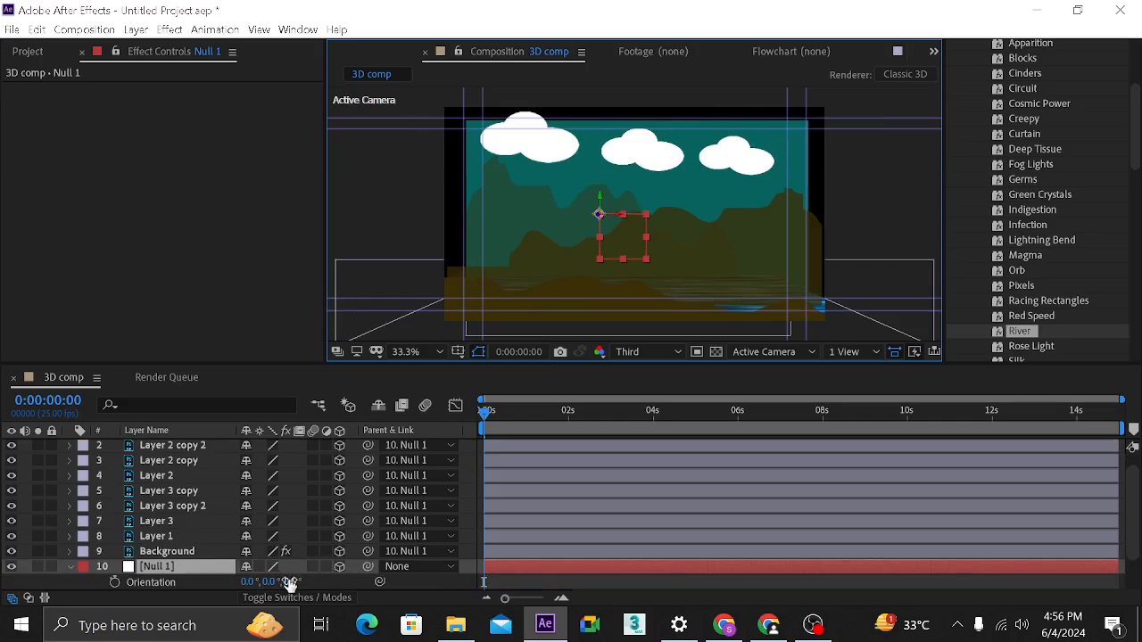
left_click_drag(288, 581, 365, 586)
key("ctrl+z")
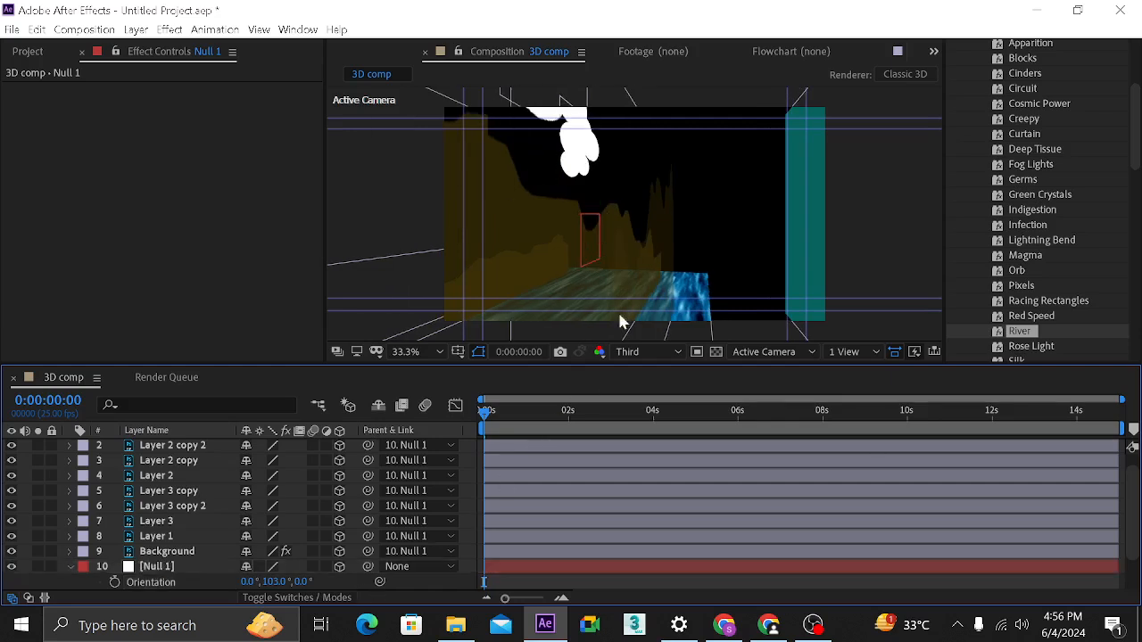
left_click(671, 213)
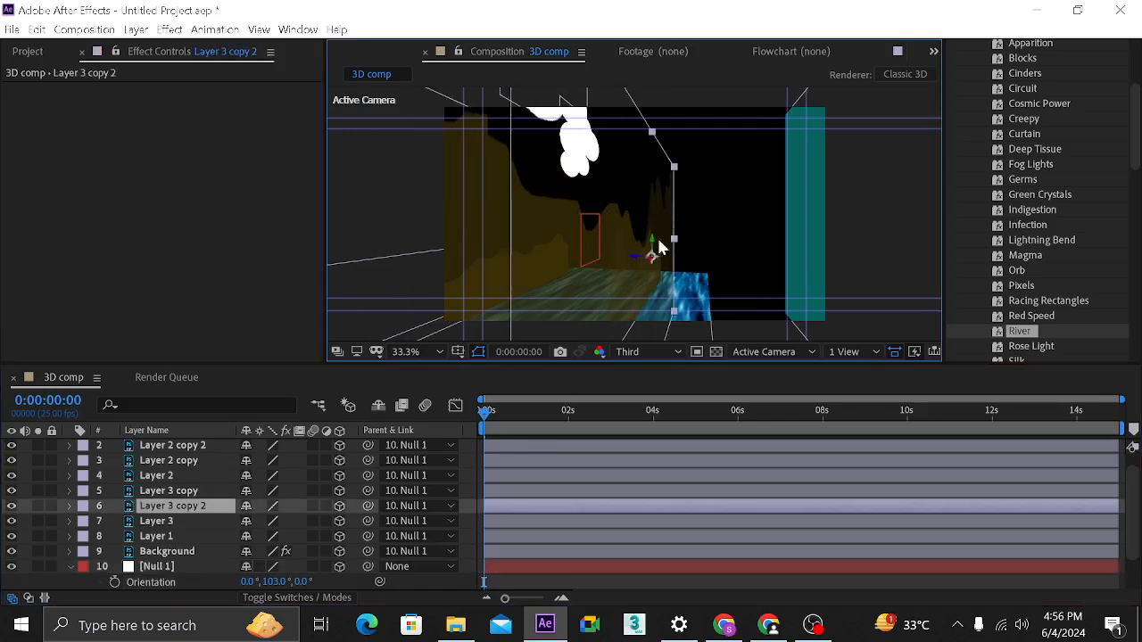
left_click_drag(651, 259, 689, 266)
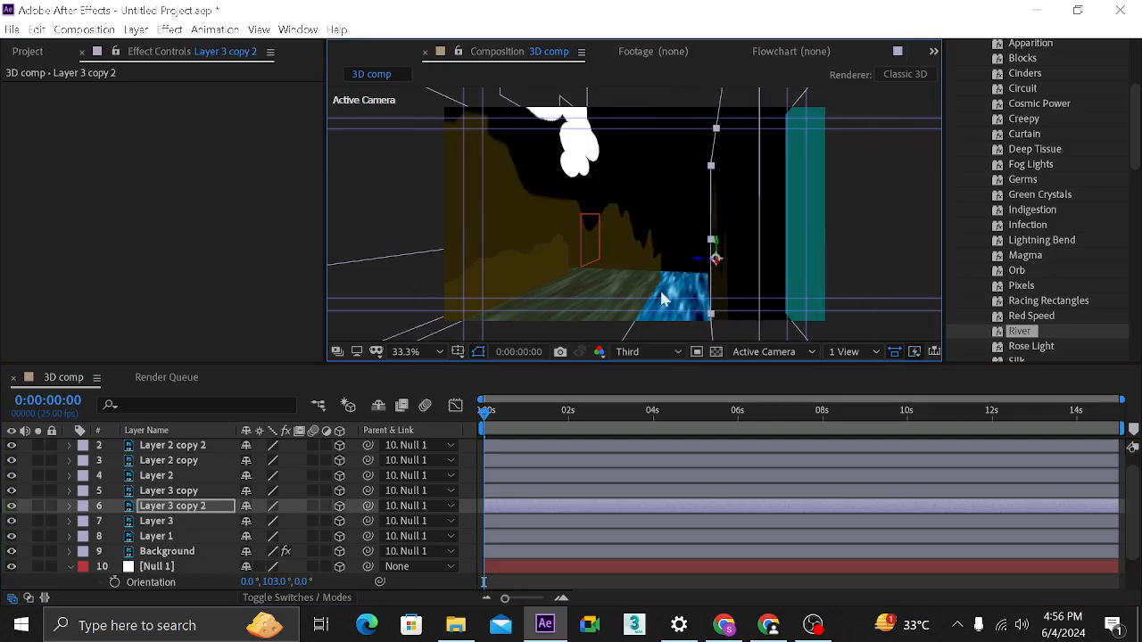
- Rotate Null 1 further around its Y axis to test the scene, and set its Y orientation to 0°
left_click(189, 566)
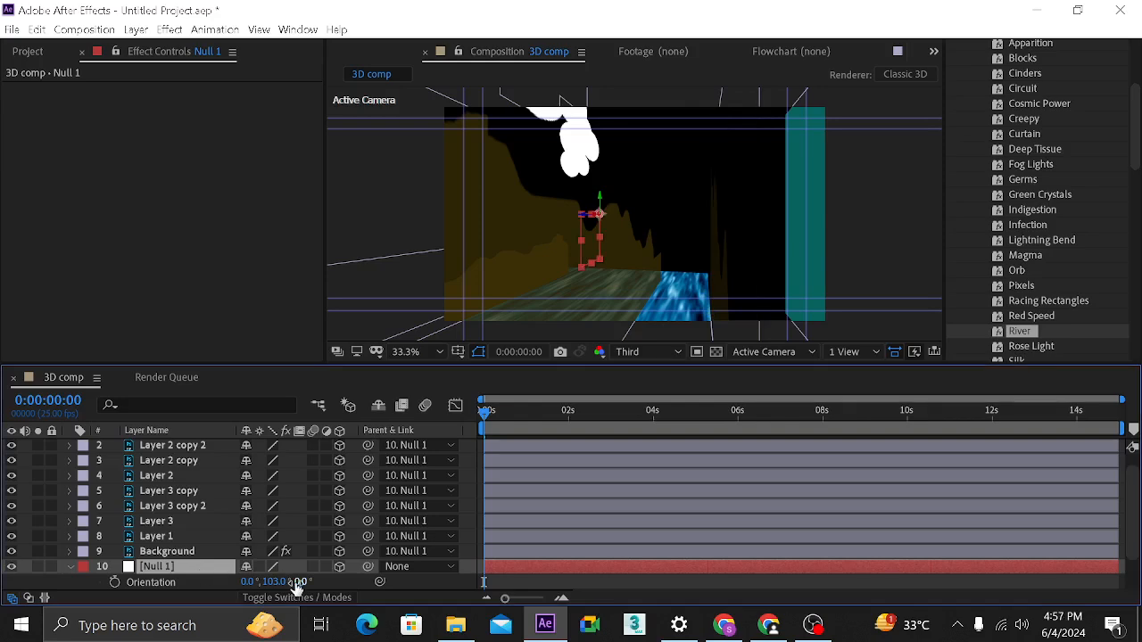
left_click_drag(275, 581, 395, 572)
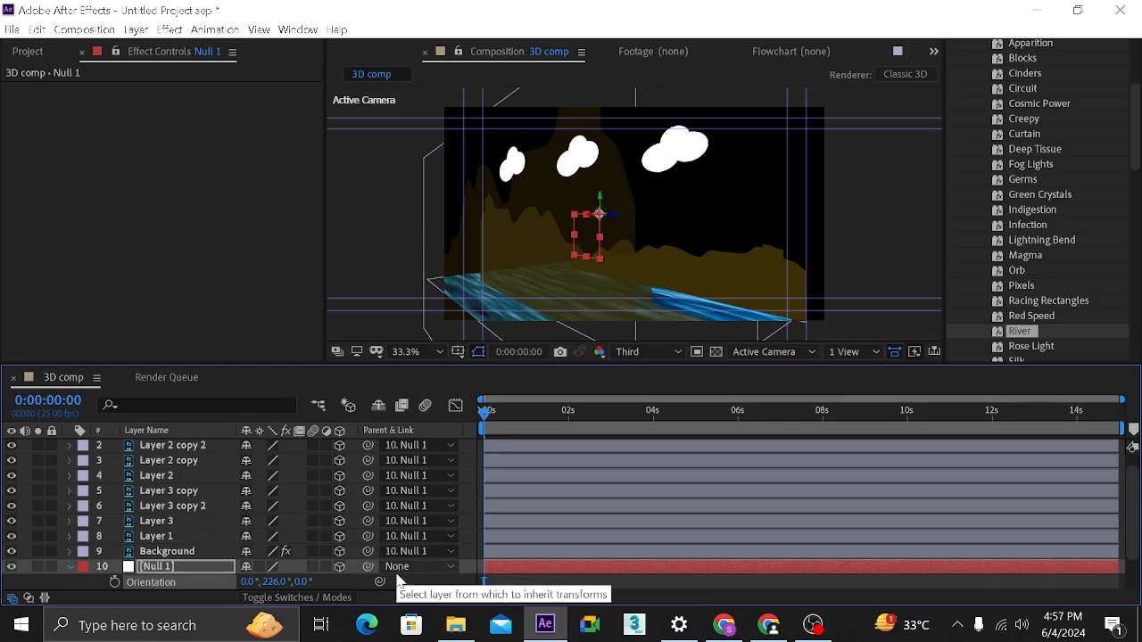
left_click(274, 582)
type("0")
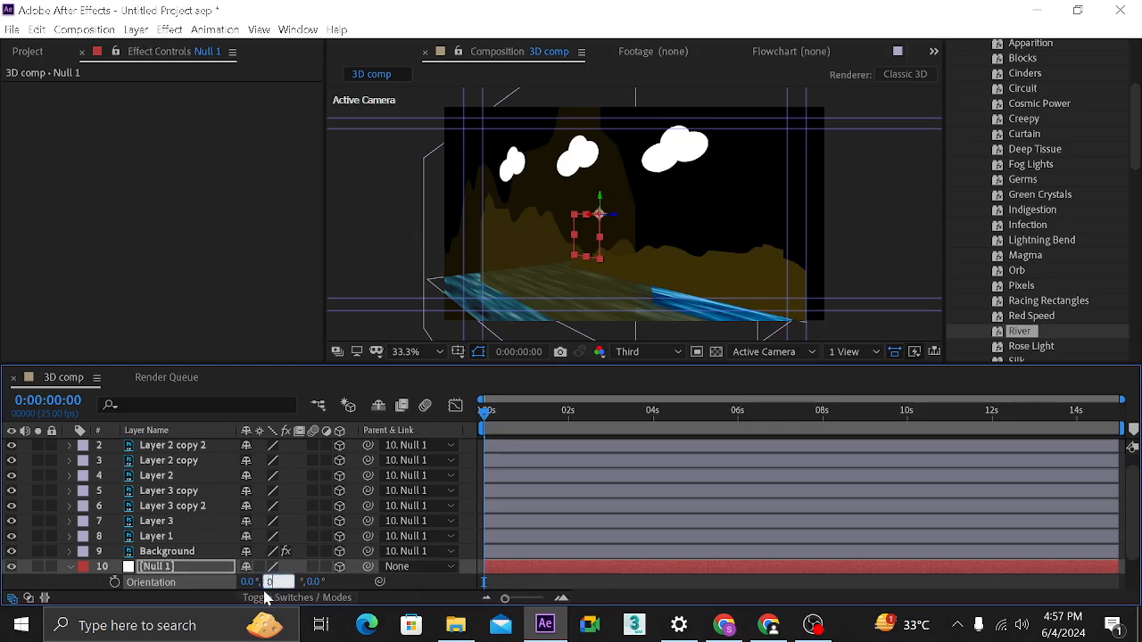
- Try tilting Null 1 slightly by changing its X orientation
left_click(245, 582)
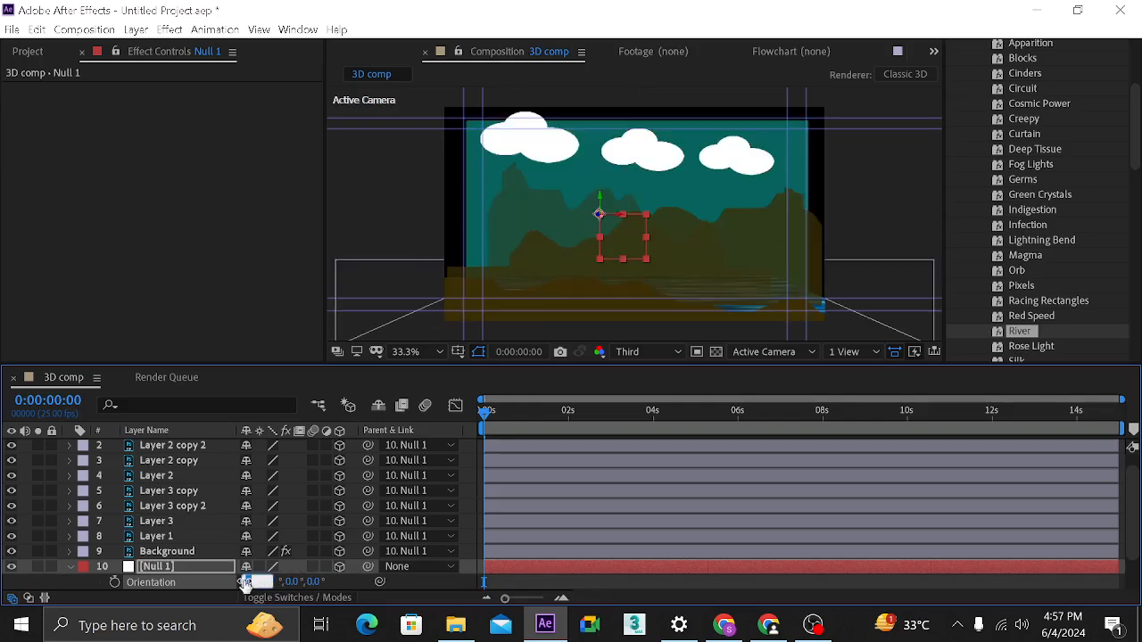
left_click(416, 598)
mouse_move(258, 581)
left_mouse_down()
mouse_move(318, 582)
mouse_move(247, 578)
left_mouse_up()
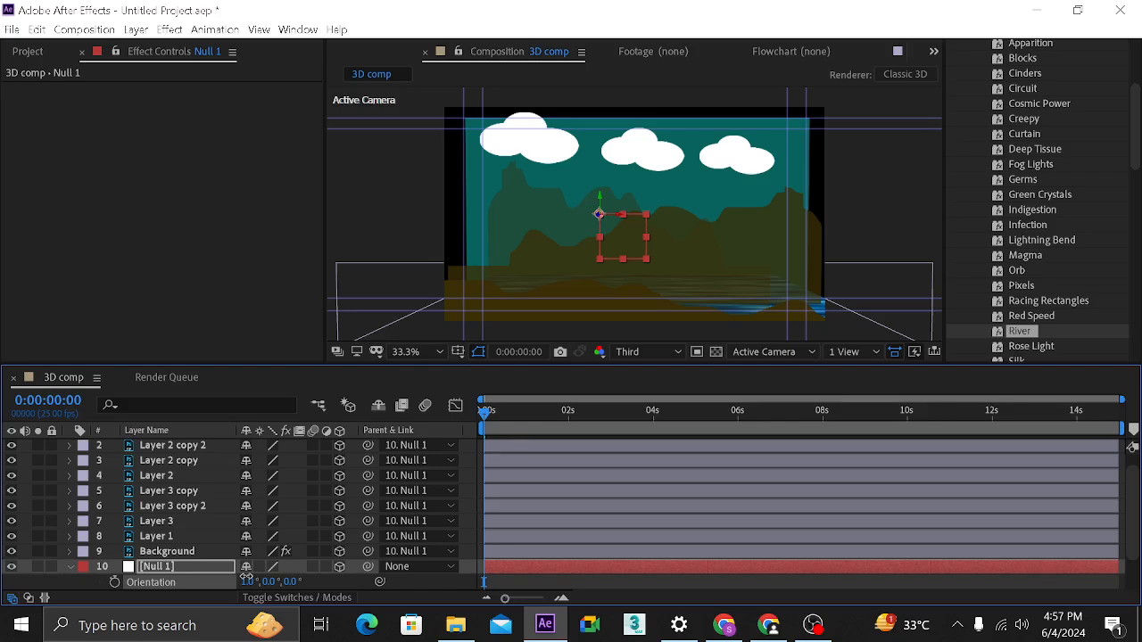
left_click_drag(249, 581, 186, 583)
- Raise Null 1 and push it back in depth to position 708, 443, 248
key("p")
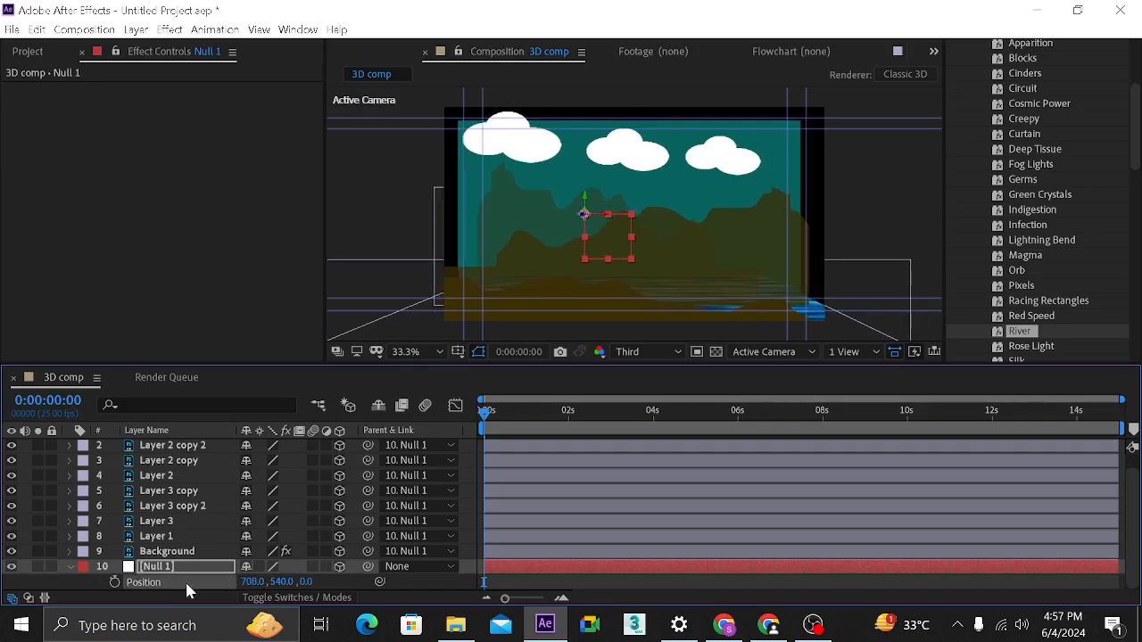
left_click_drag(278, 581, 203, 585)
left_click_drag(320, 582, 523, 581)
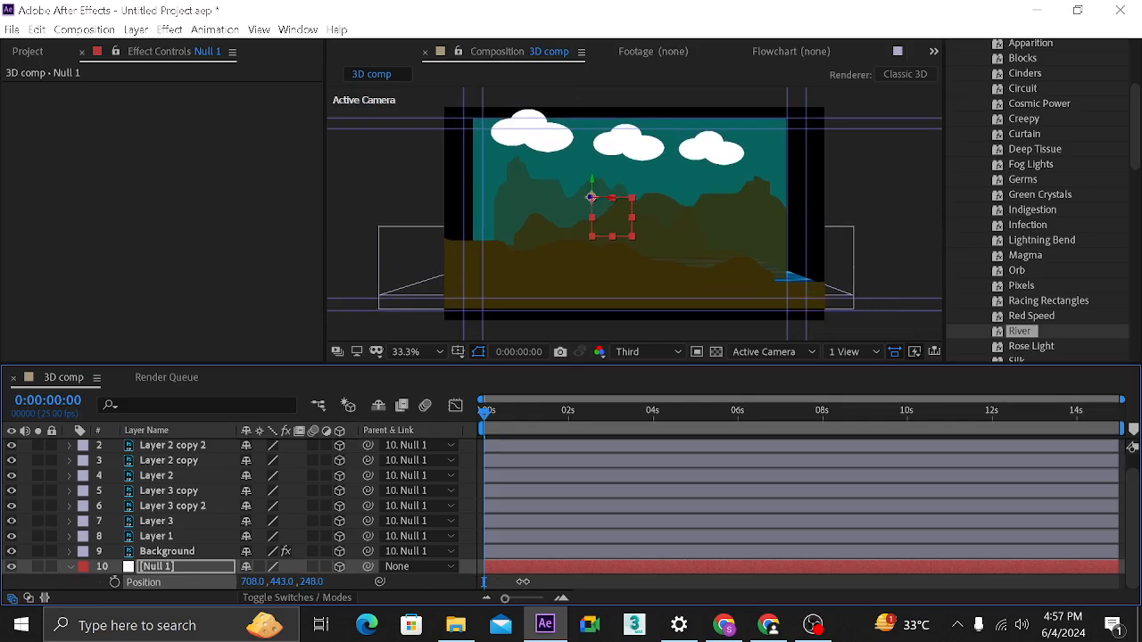
- Push the front hill Layer 3 copy back along its Z axis, and move Null 1 to position 708, 543, -177
left_click(492, 274)
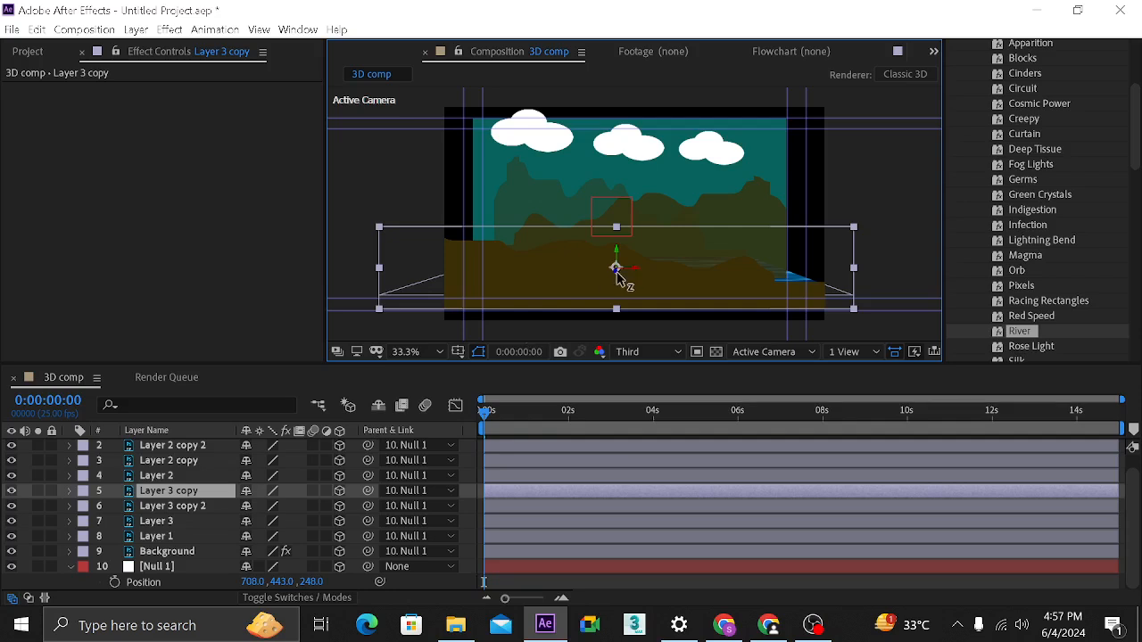
mouse_move(615, 268)
left_mouse_down()
mouse_move(588, 232)
mouse_move(540, 224)
mouse_move(616, 263)
left_mouse_up()
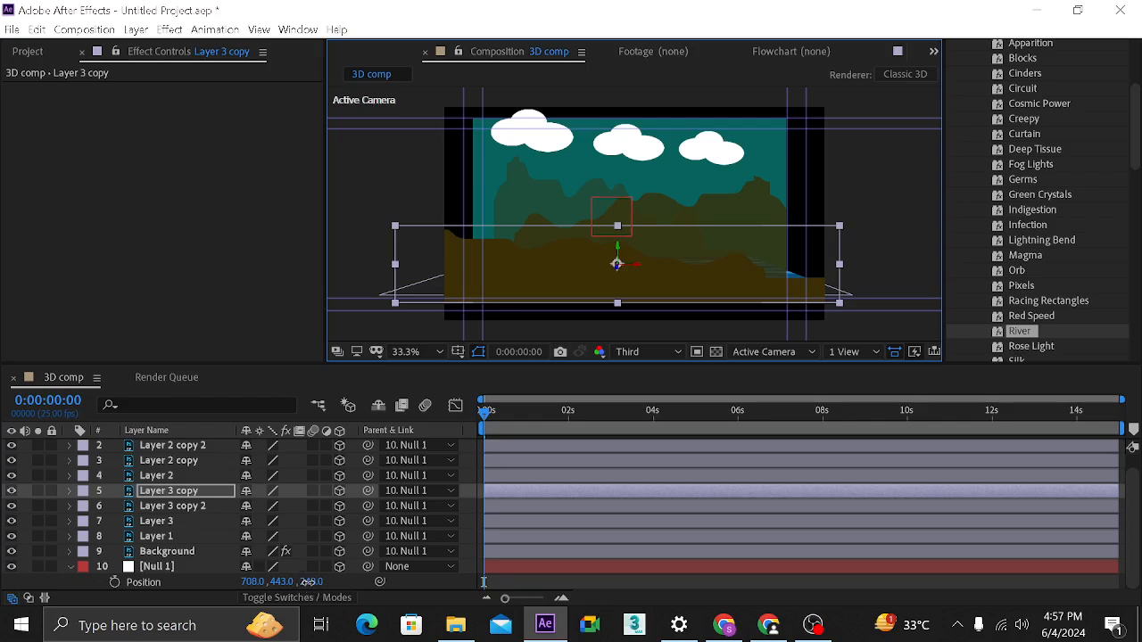
left_click_drag(310, 582, 5, 592)
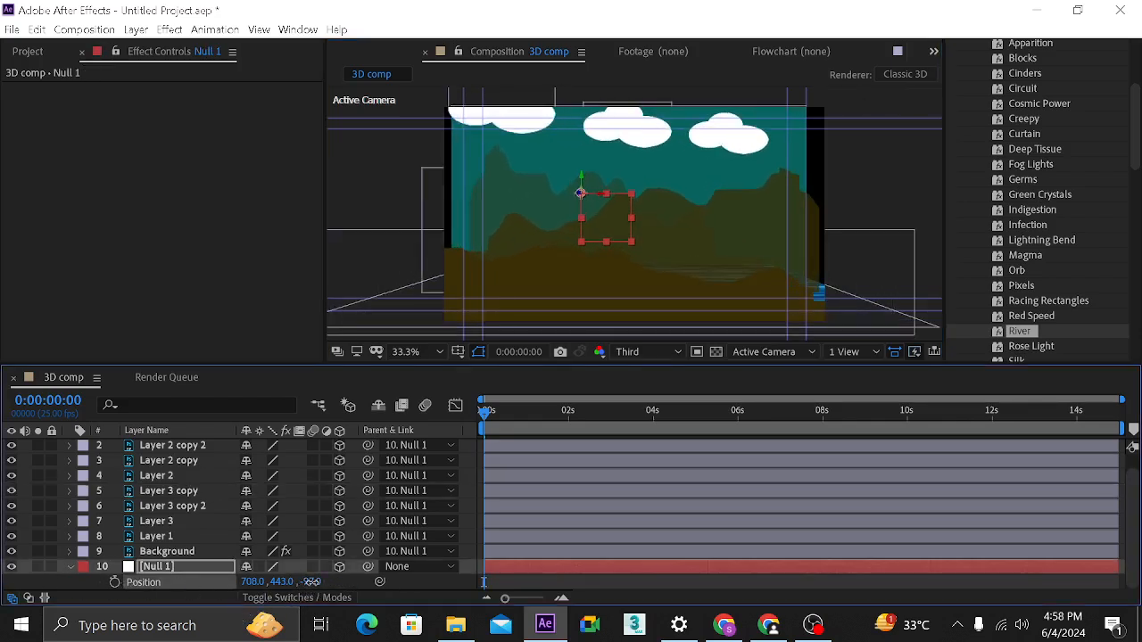
left_click_drag(310, 582, 363, 582)
- Enlarge the sky layer Layer 1 so it covers the whole composition frame
left_click(801, 119)
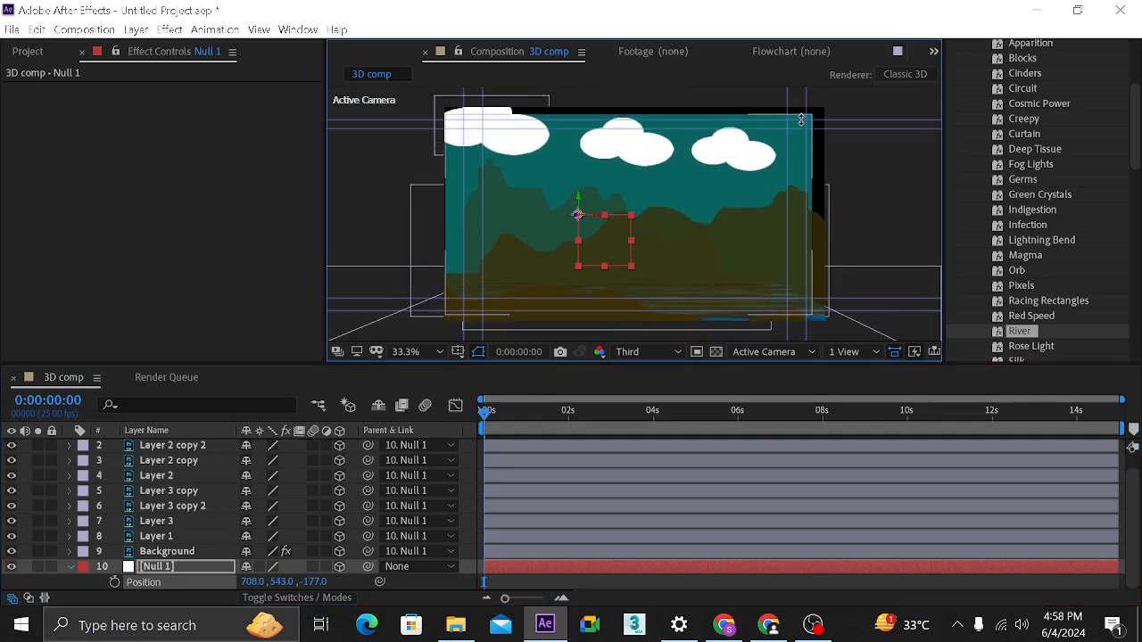
left_click(887, 150)
left_click(789, 139)
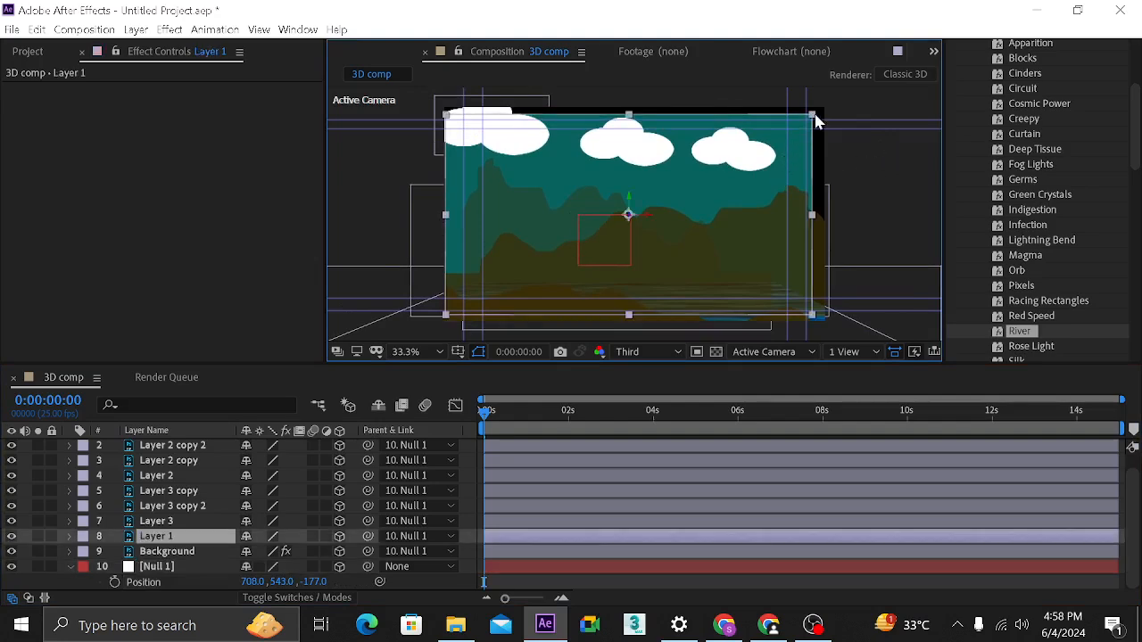
left_click(819, 116)
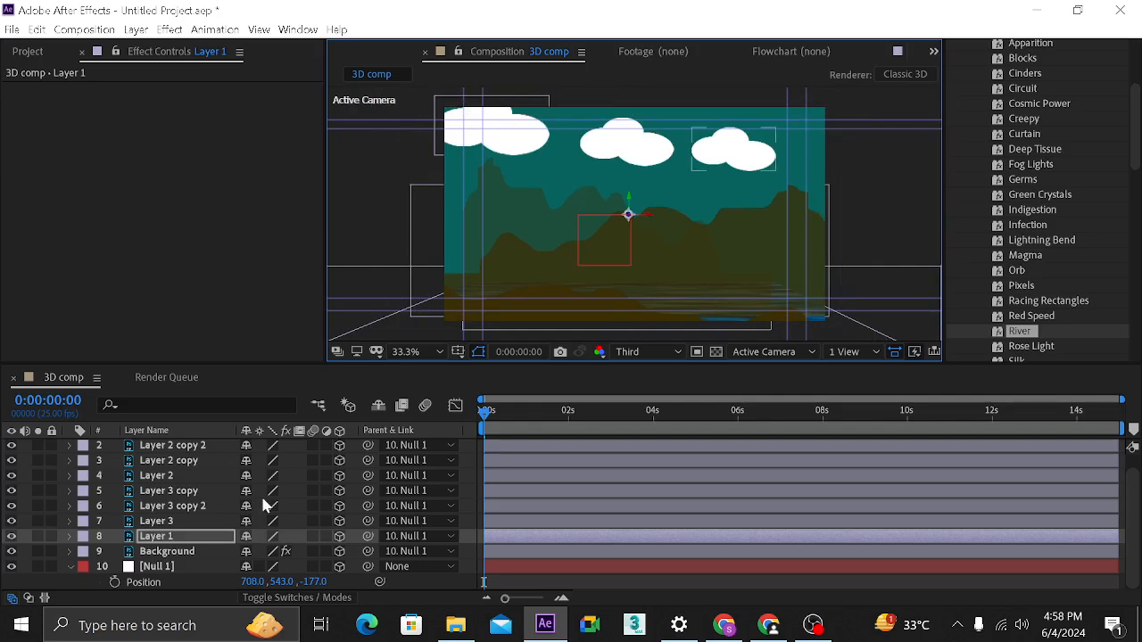
- Move Null 1 back in depth to a Z position of 40 and collapse its Position property
left_click_drag(312, 582, 480, 557)
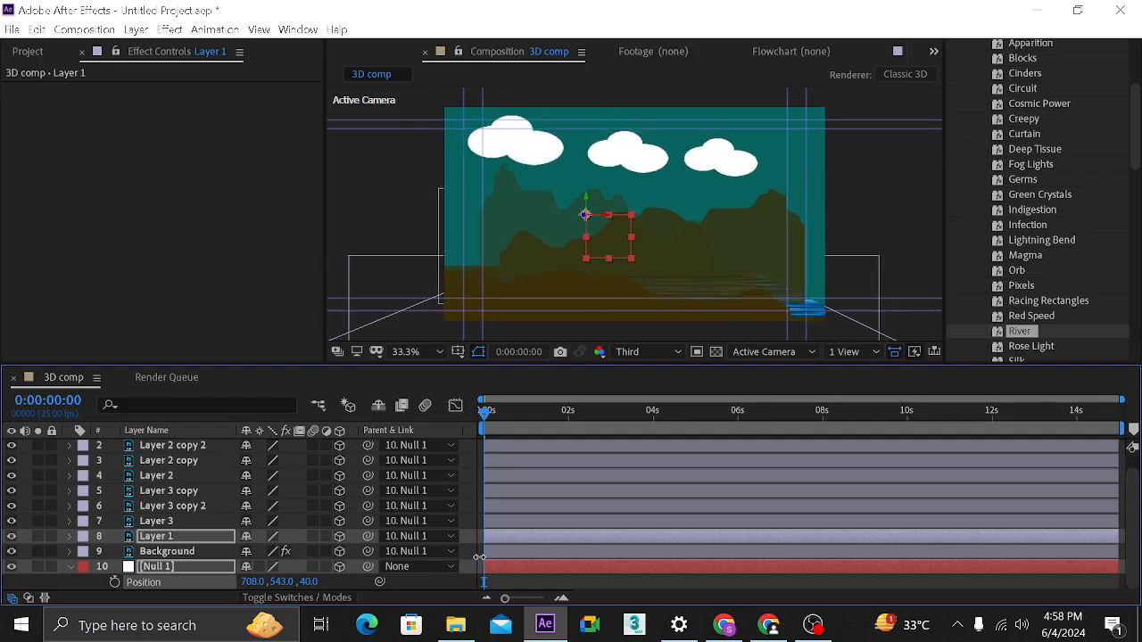
left_click(823, 278)
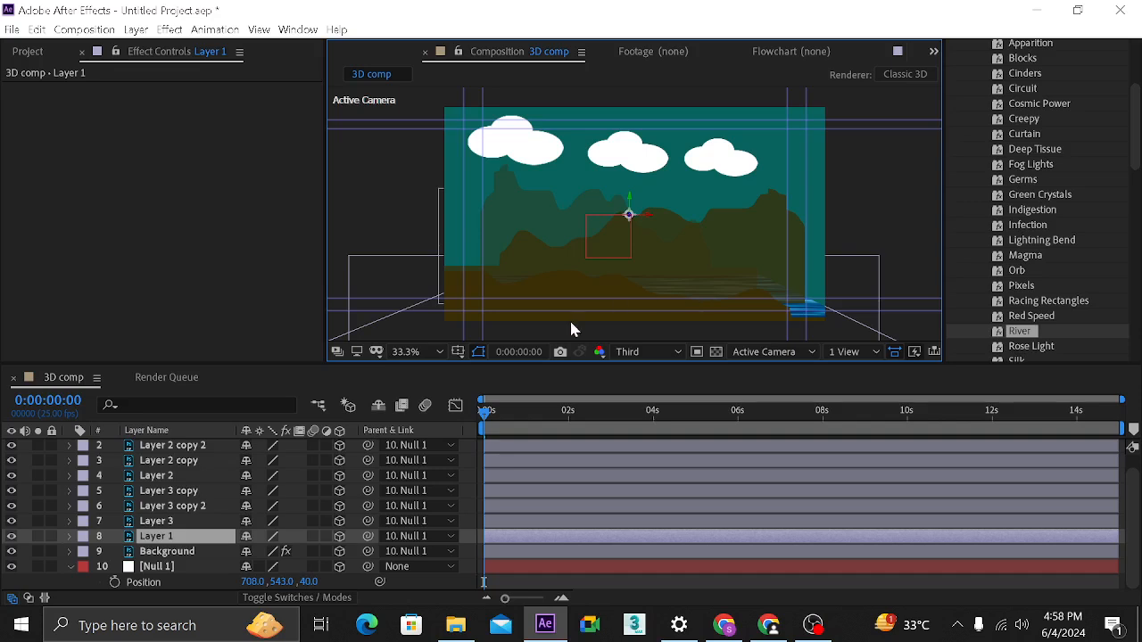
left_click(165, 567)
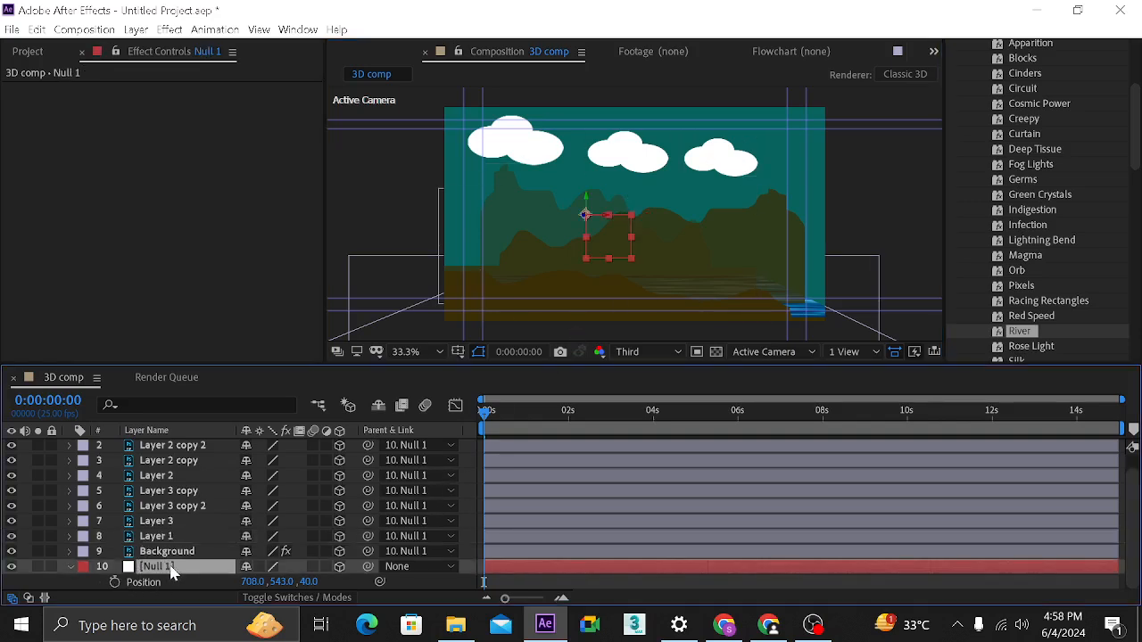
left_click(69, 566)
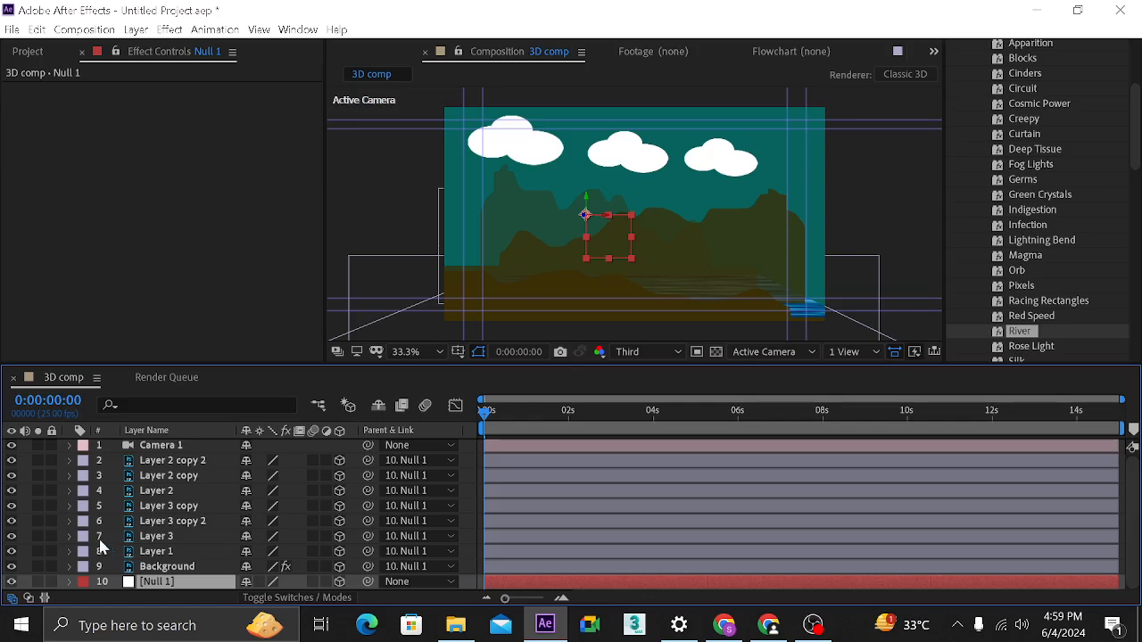
- Look through Null 1's transform and material options, try an opacity of 100%, and collapse the property groups
left_click(69, 581)
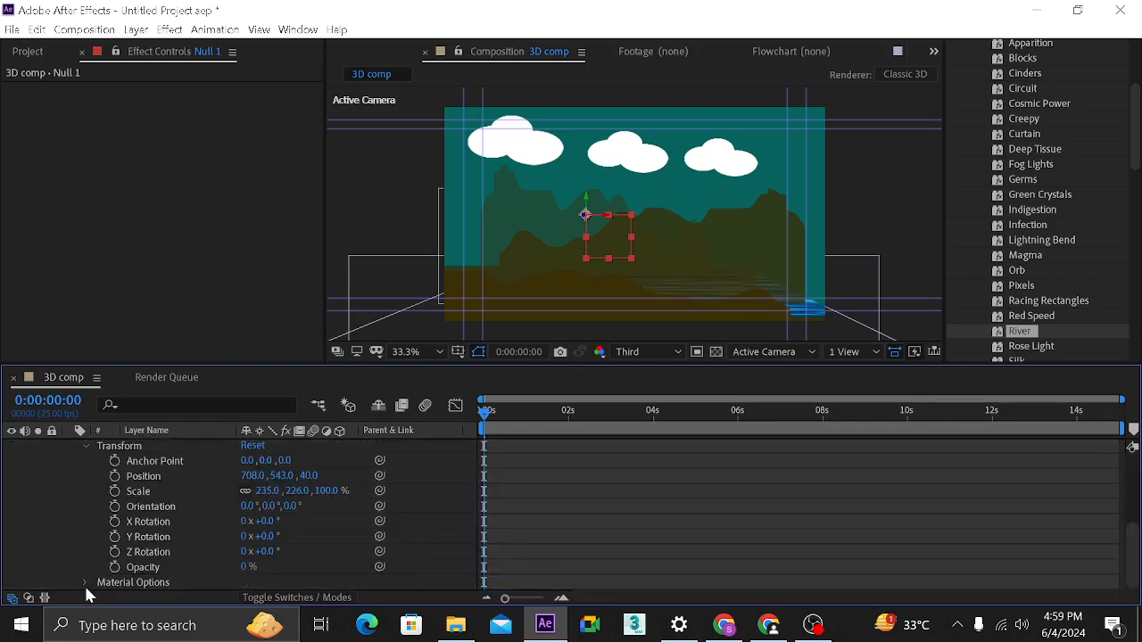
left_click(85, 581)
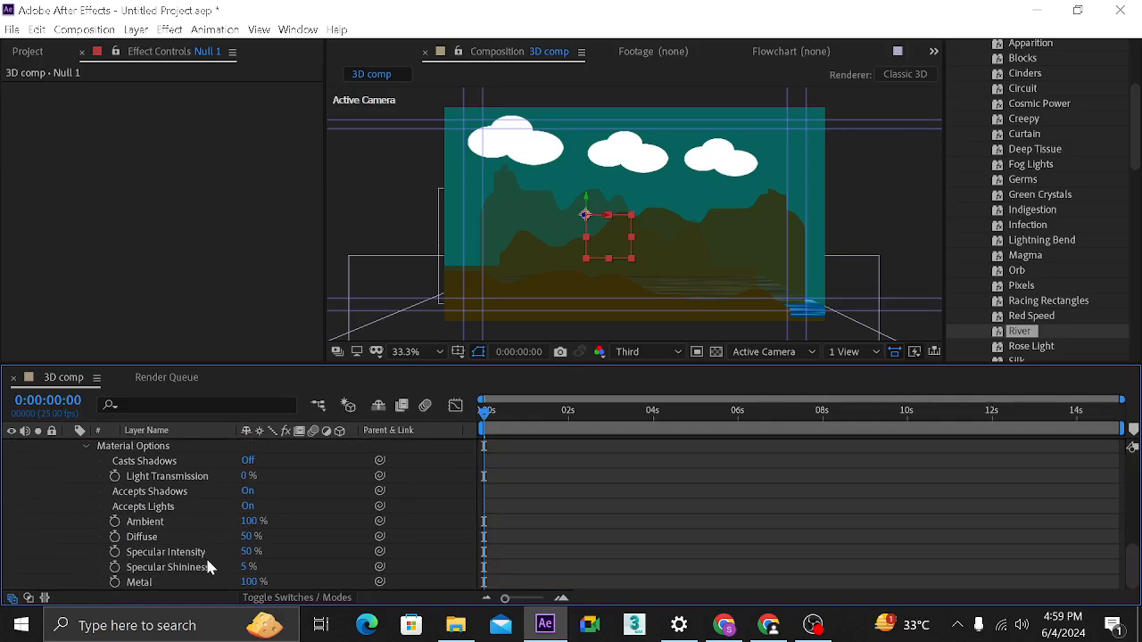
scroll(216, 522, "up", 2)
scroll(216, 522, "up", 1)
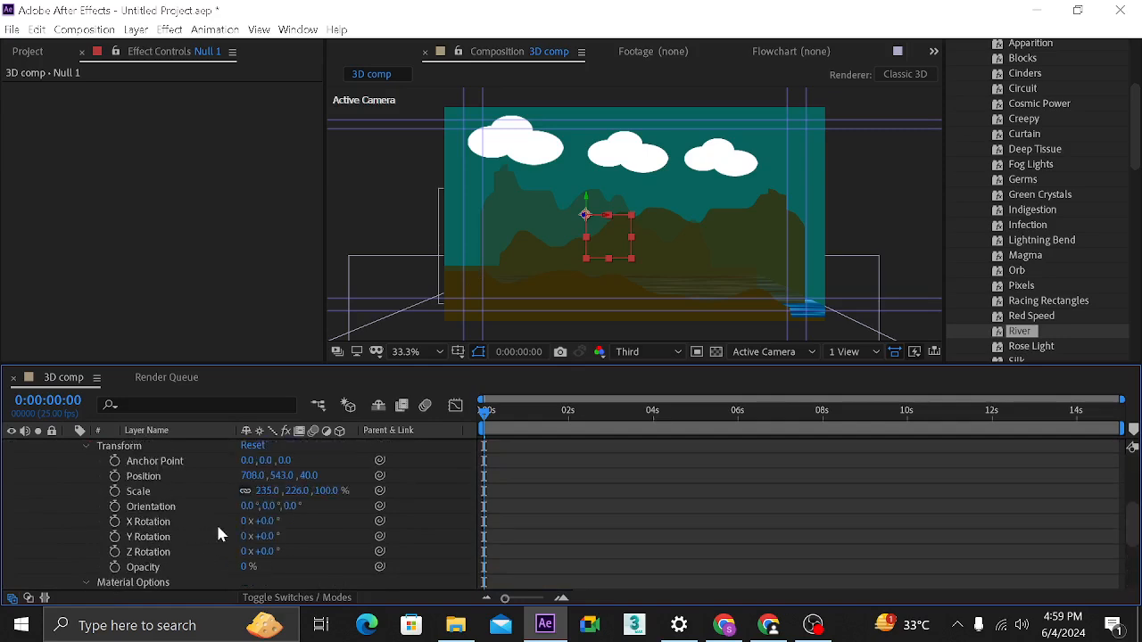
scroll(196, 528, "down", 1)
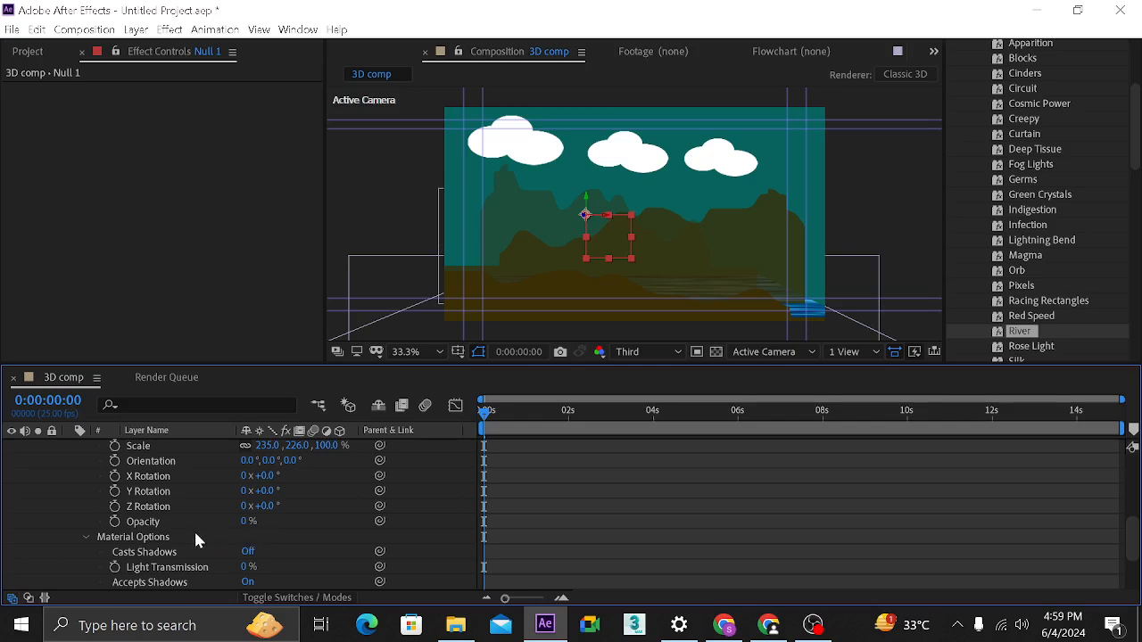
left_click(259, 522)
left_click_drag(74, 520, 592, 528)
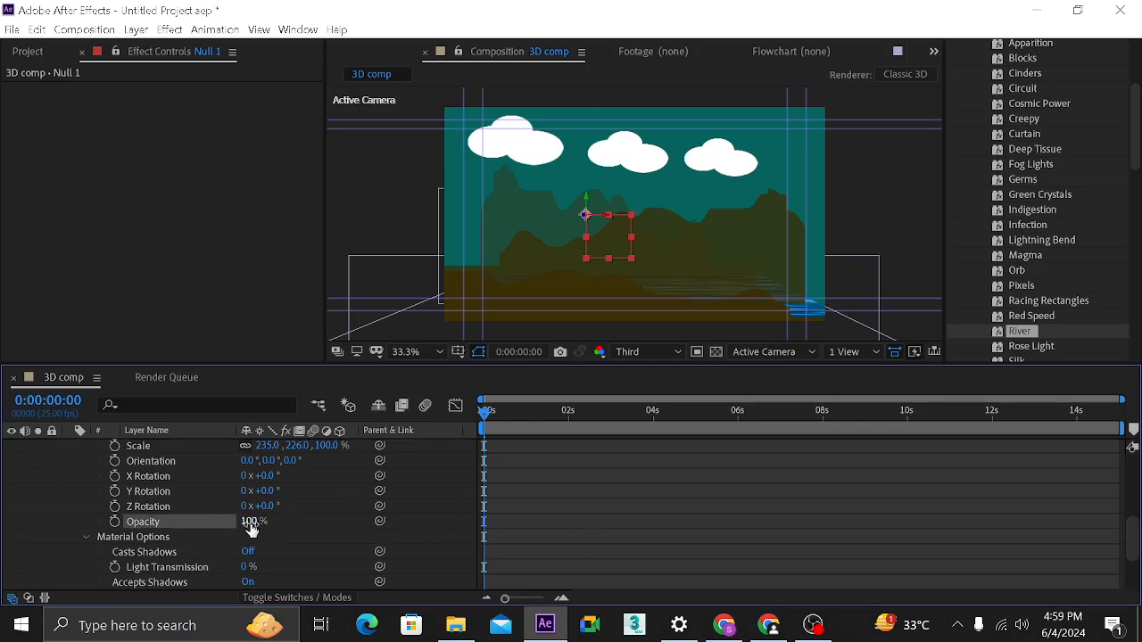
left_click_drag(247, 525, 5, 522)
scroll(114, 500, "up", 3)
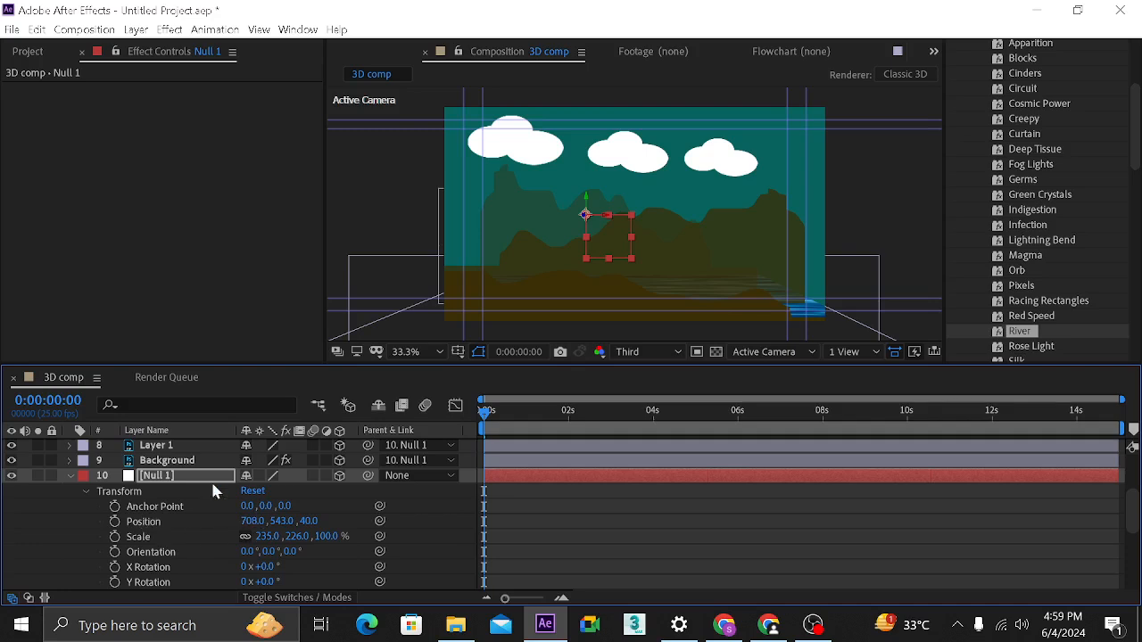
left_click(80, 490)
left_click(81, 506)
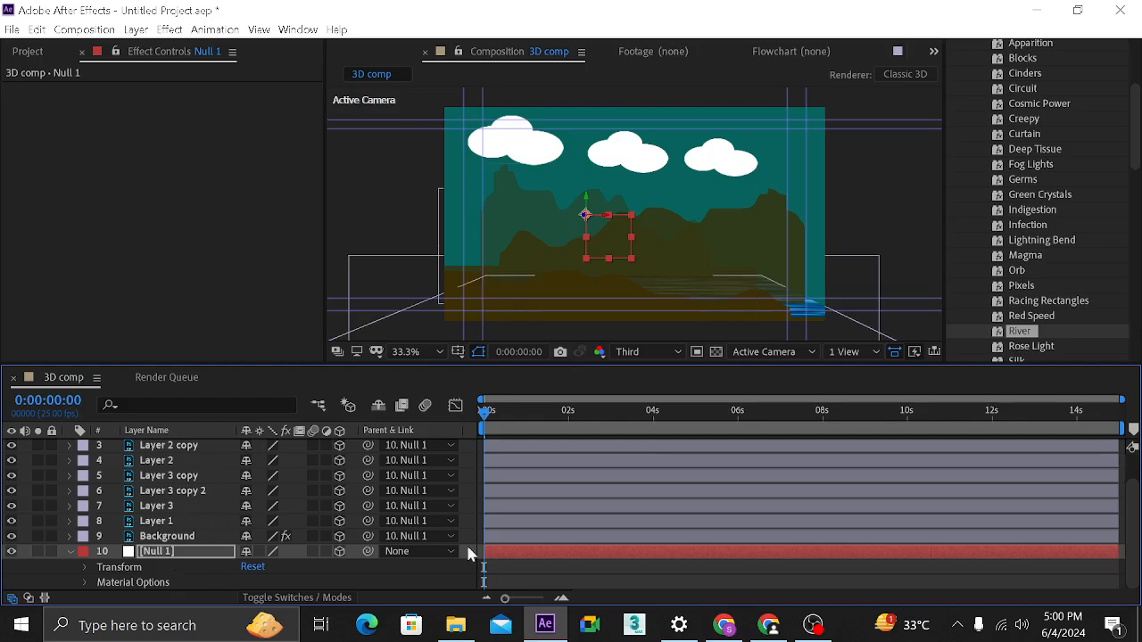
- Move the current time to 0:00:09:08 and display the composition as two horizontal views
left_click(857, 357)
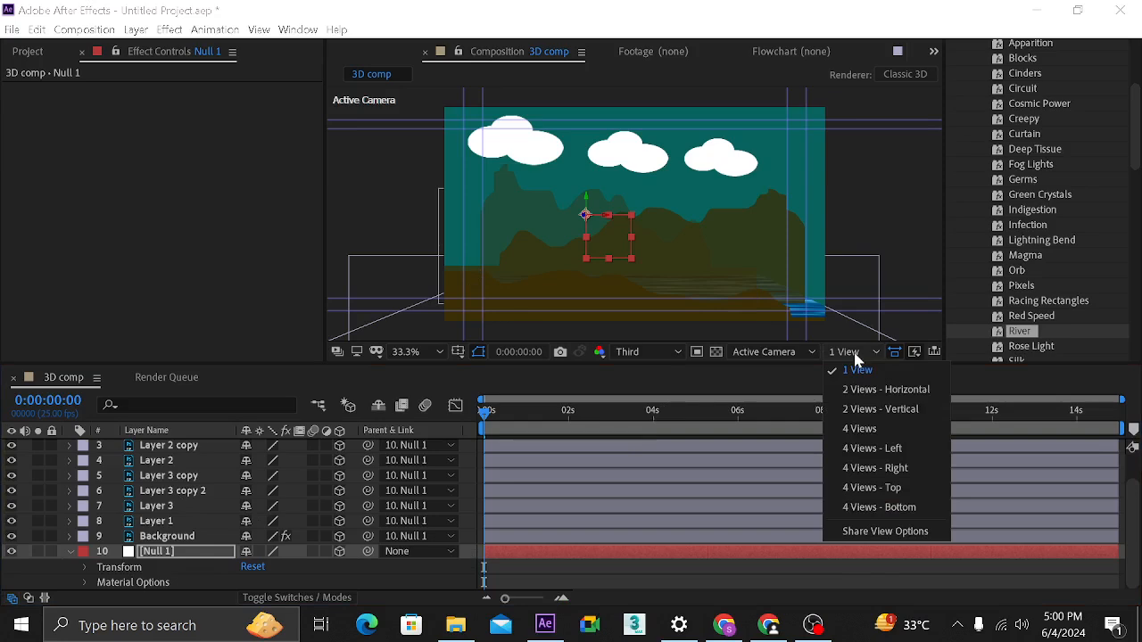
left_click(878, 408)
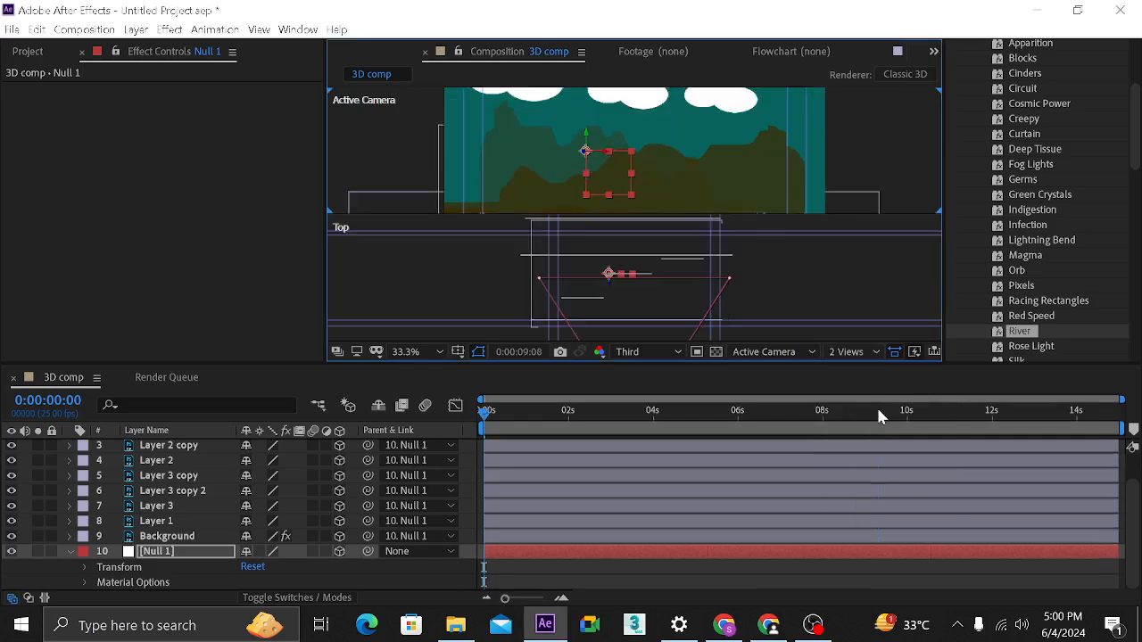
left_click(879, 413)
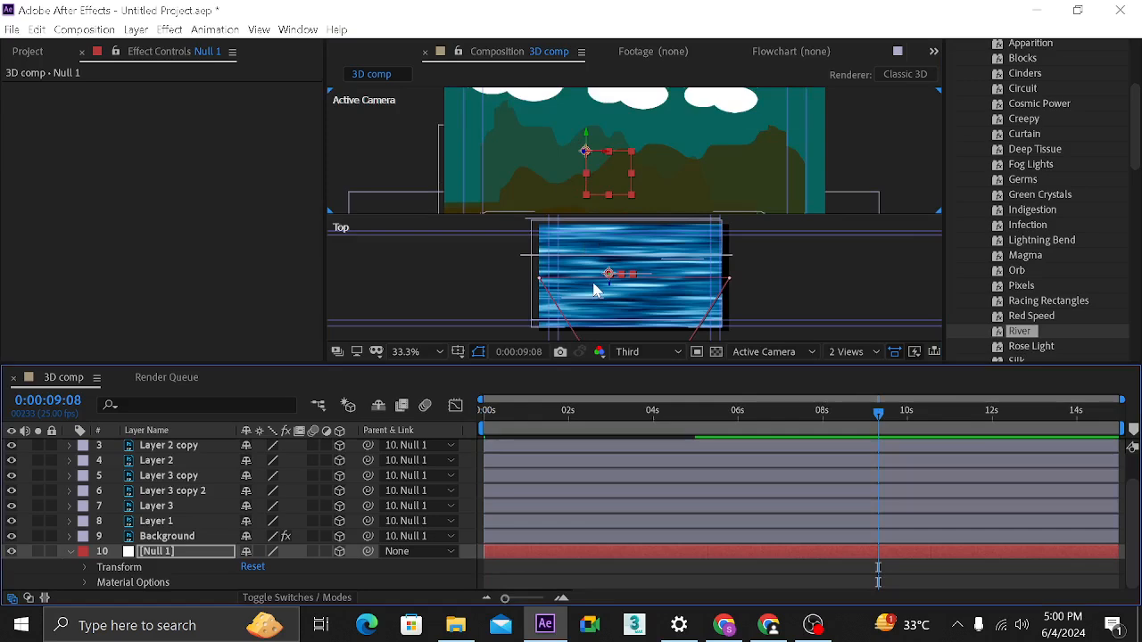
left_click(847, 351)
left_click(864, 387)
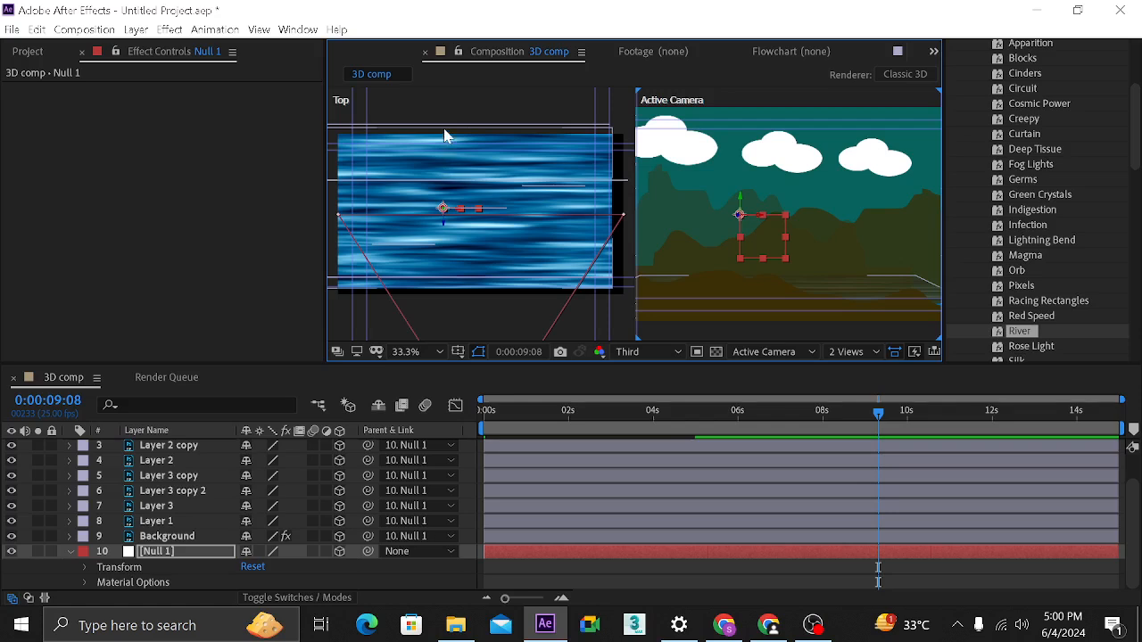
- Select Camera 1 in the Top view, with its whole view cone in sight
left_click_drag(472, 270, 459, 222)
scroll(461, 212, "down", 3)
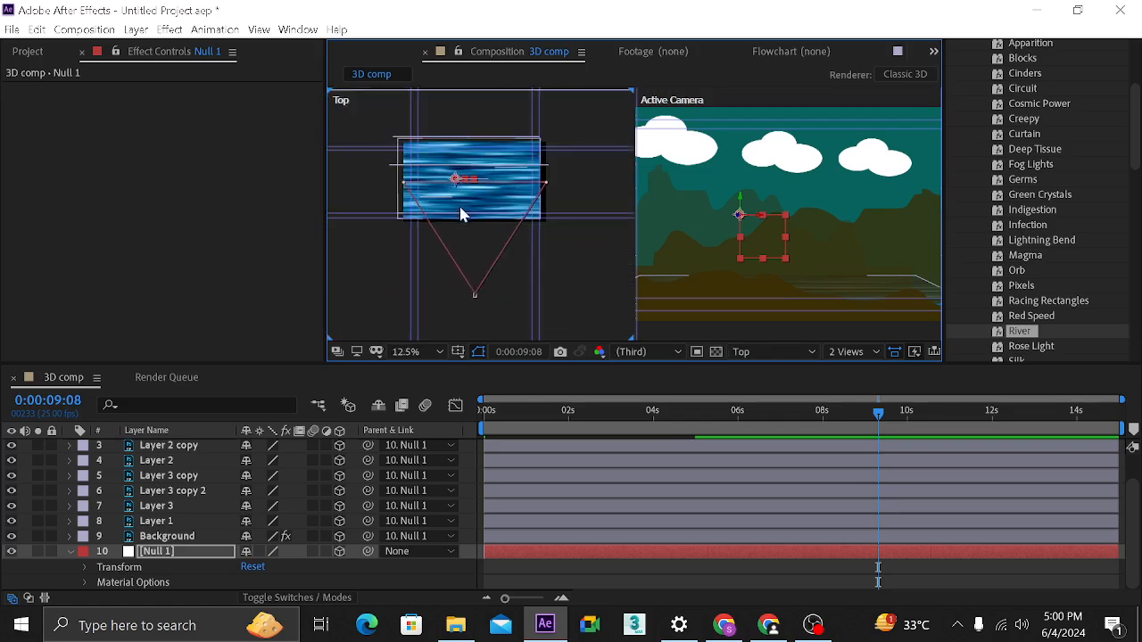
left_click(488, 323)
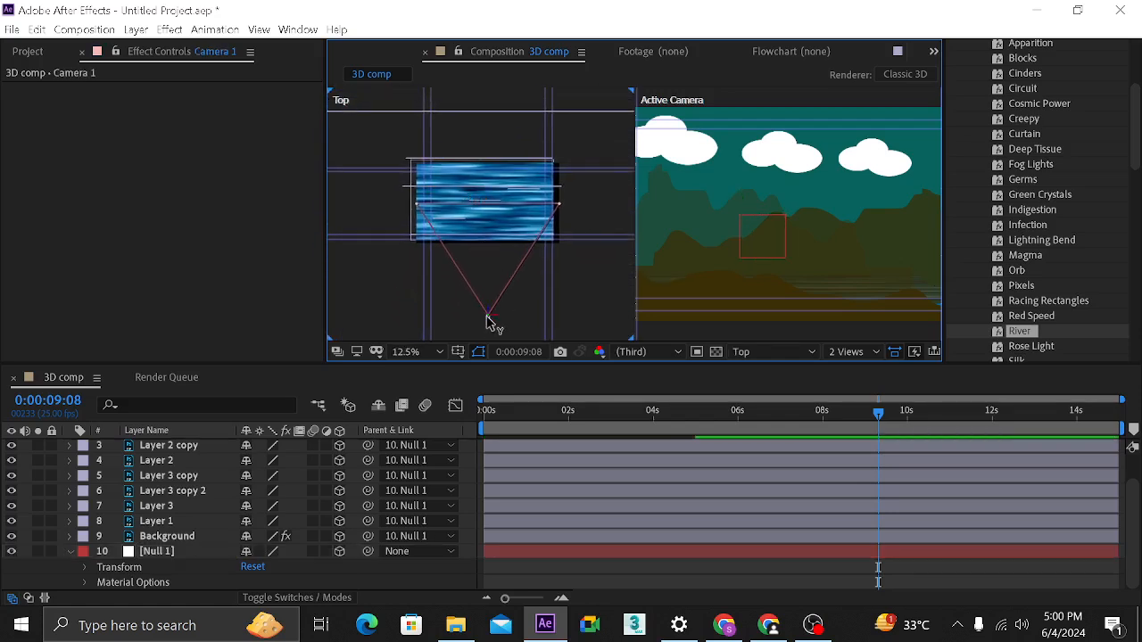
- Move Camera 1 farther back from the scene in the Top view to widen the camera's framing
left_click_drag(496, 323, 487, 184)
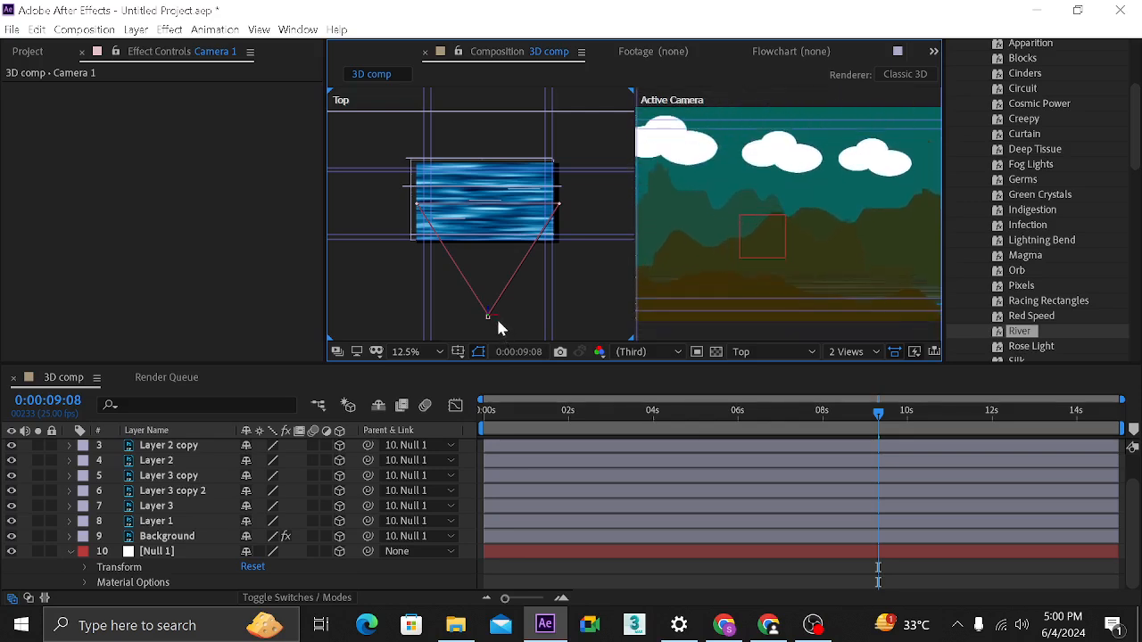
scroll(496, 319, "up", 2)
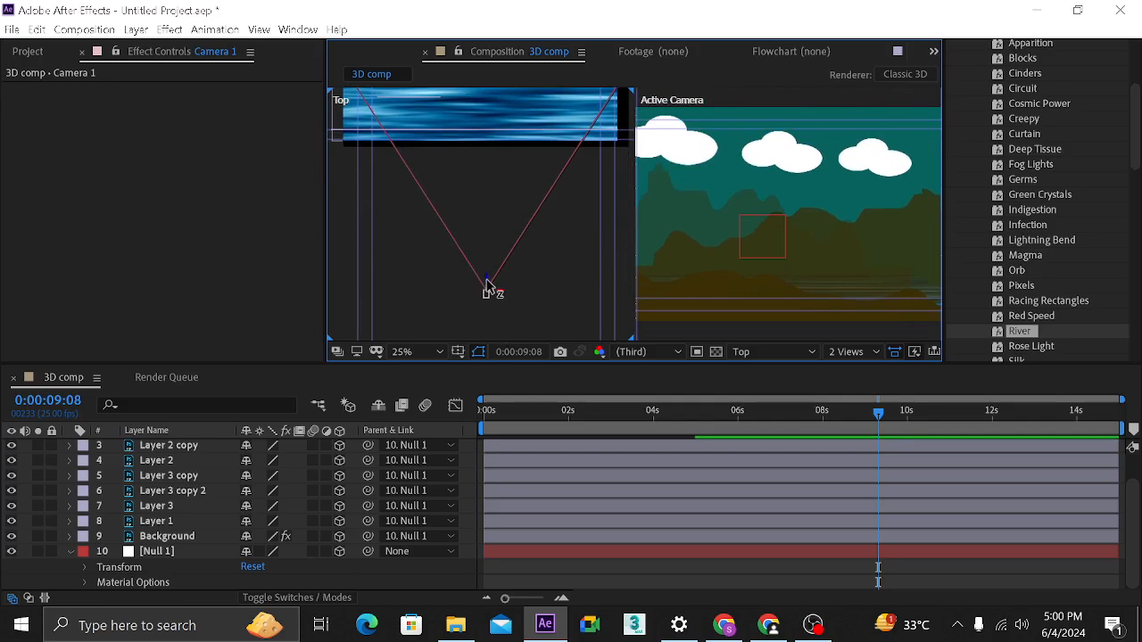
left_click_drag(487, 287, 495, 318)
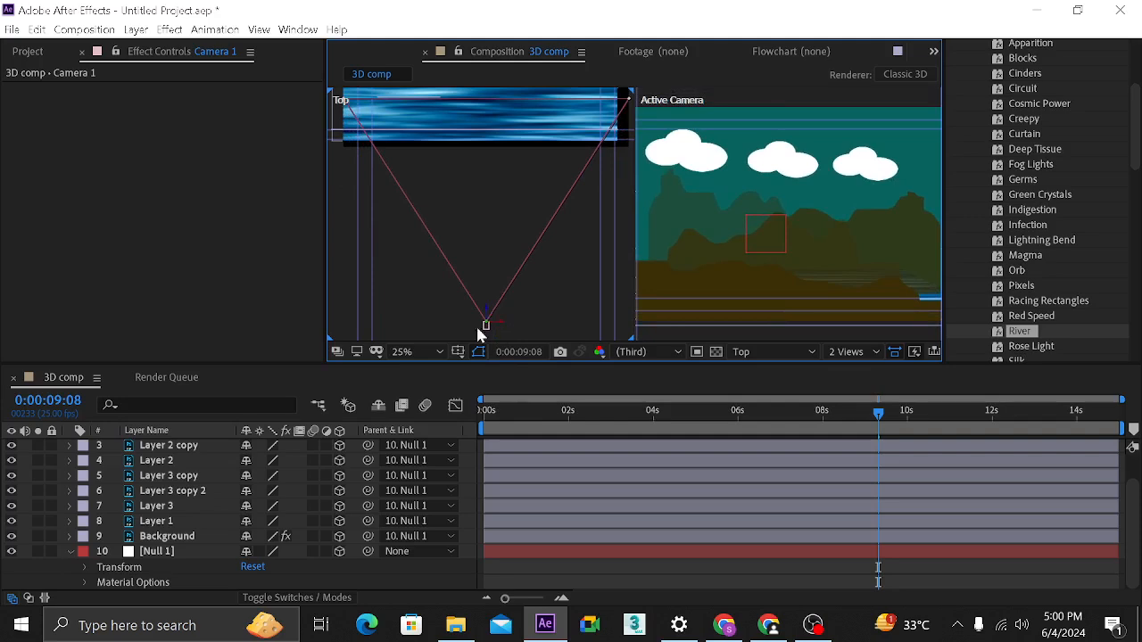
left_click_drag(474, 227, 484, 313)
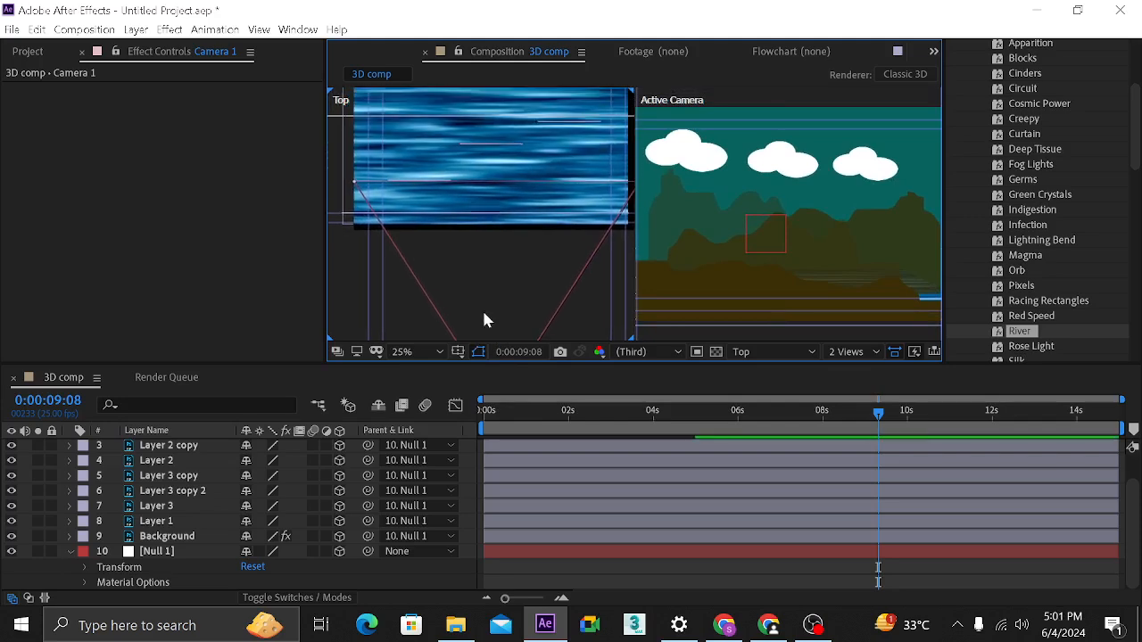
- Enlarge the Background water layer in the Top view by pulling its near corner outward
left_click(480, 224)
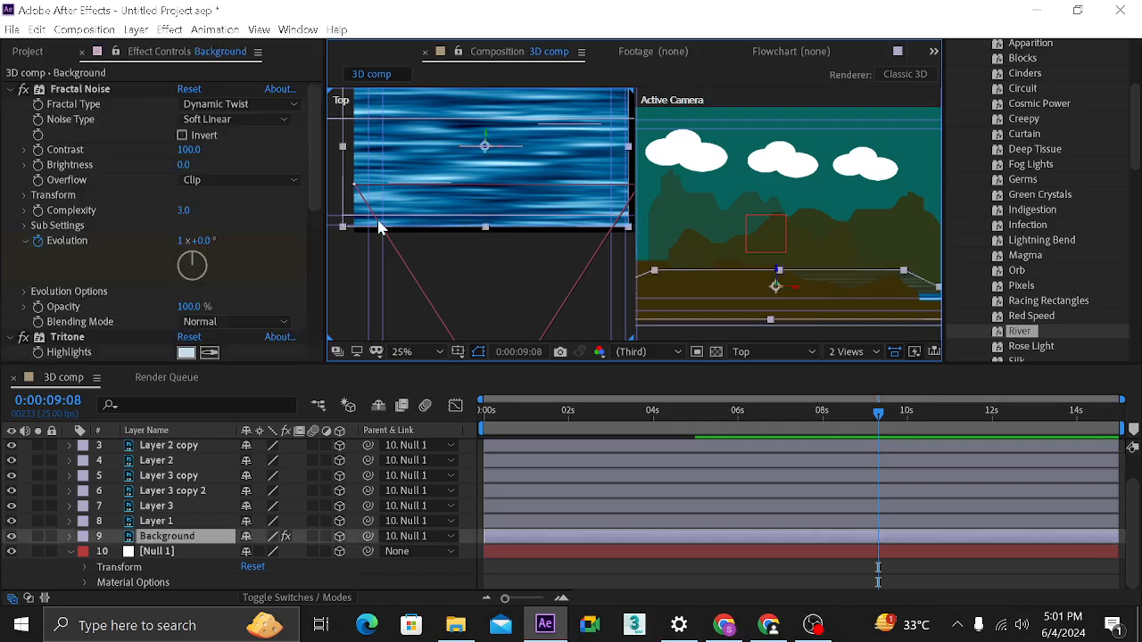
left_click(464, 259)
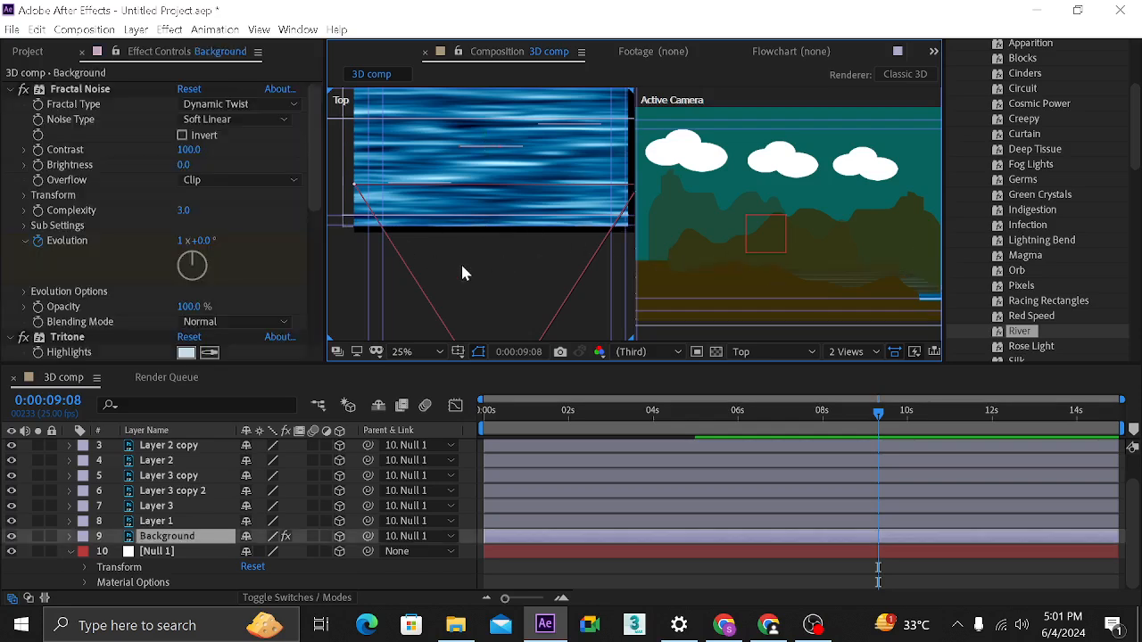
left_click(516, 199)
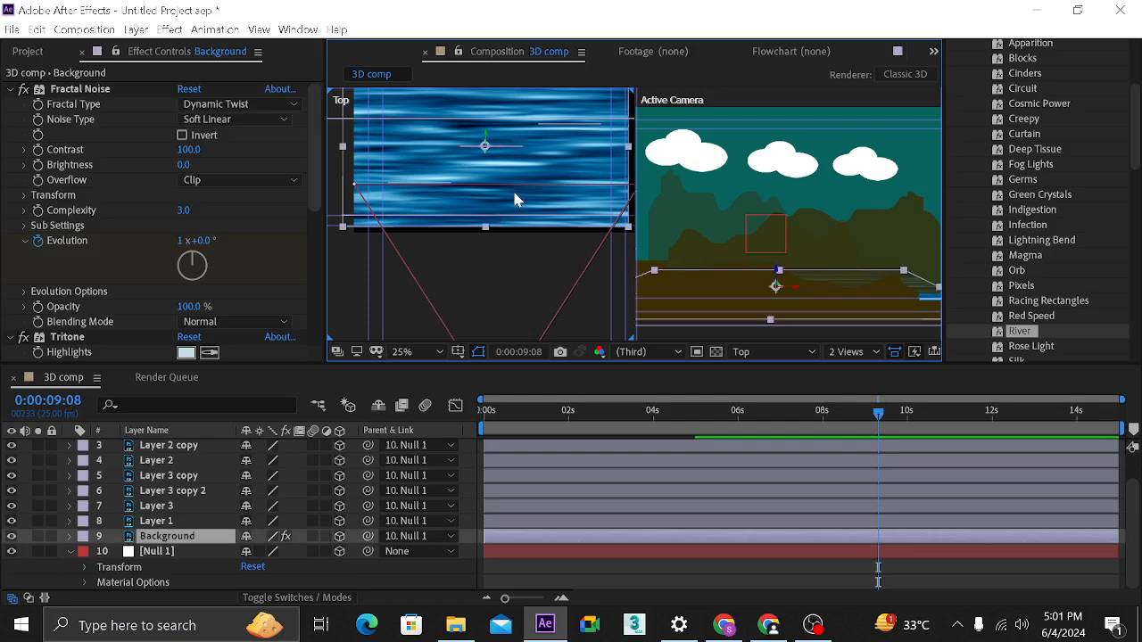
left_click(778, 276)
mouse_move(778, 276)
left_mouse_down()
mouse_move(762, 240)
mouse_move(755, 303)
mouse_move(805, 295)
mouse_move(777, 285)
left_mouse_up()
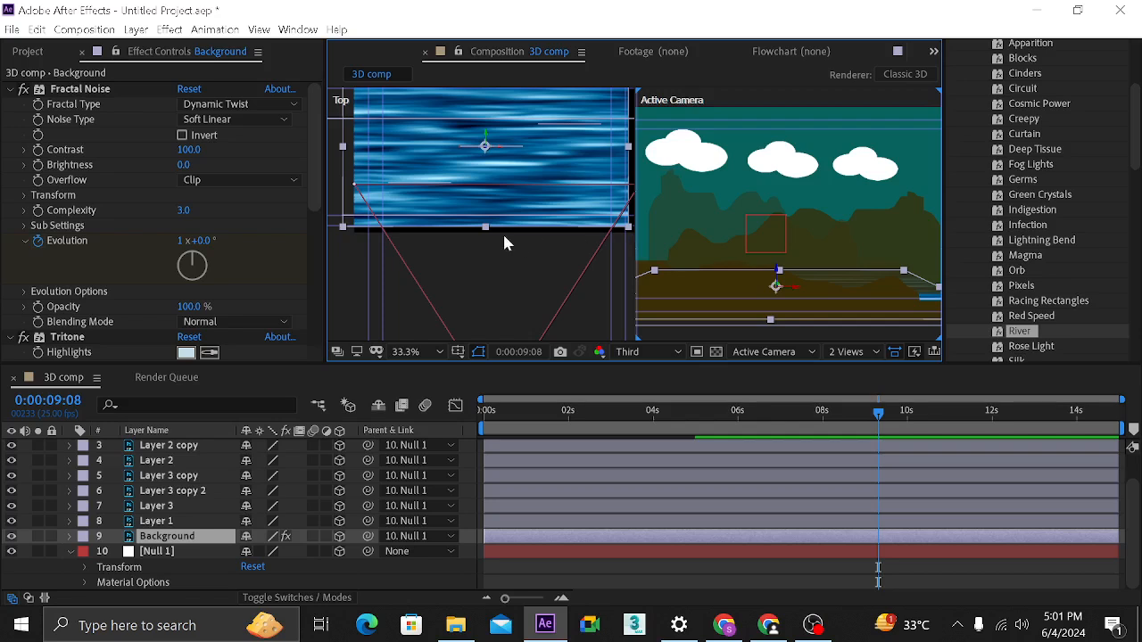
left_click(345, 232)
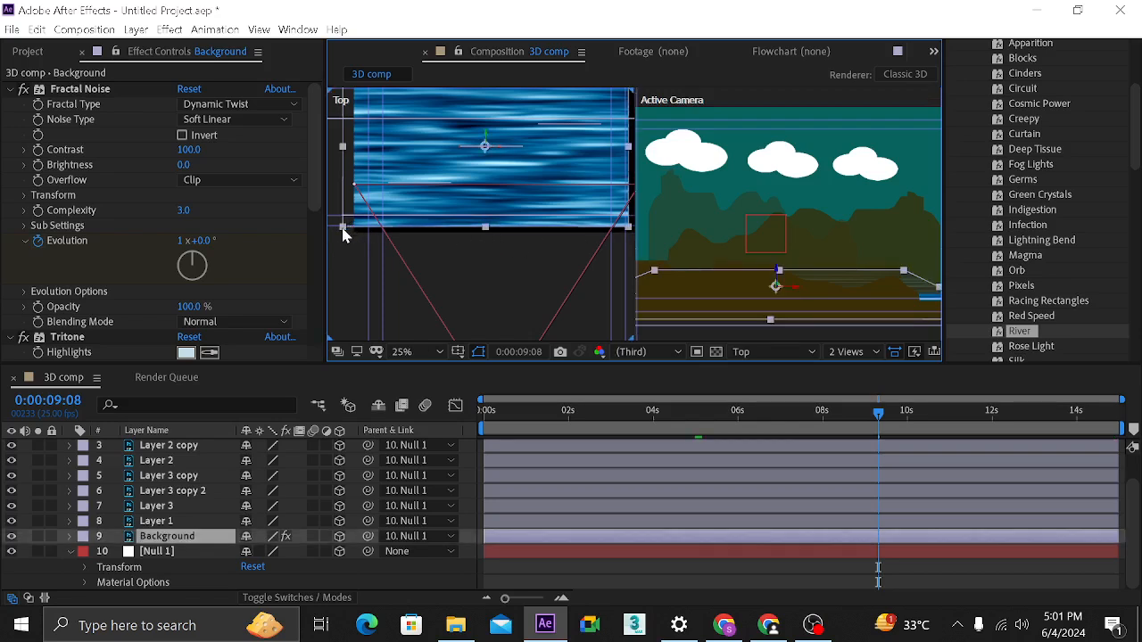
left_click_drag(335, 230, 324, 256)
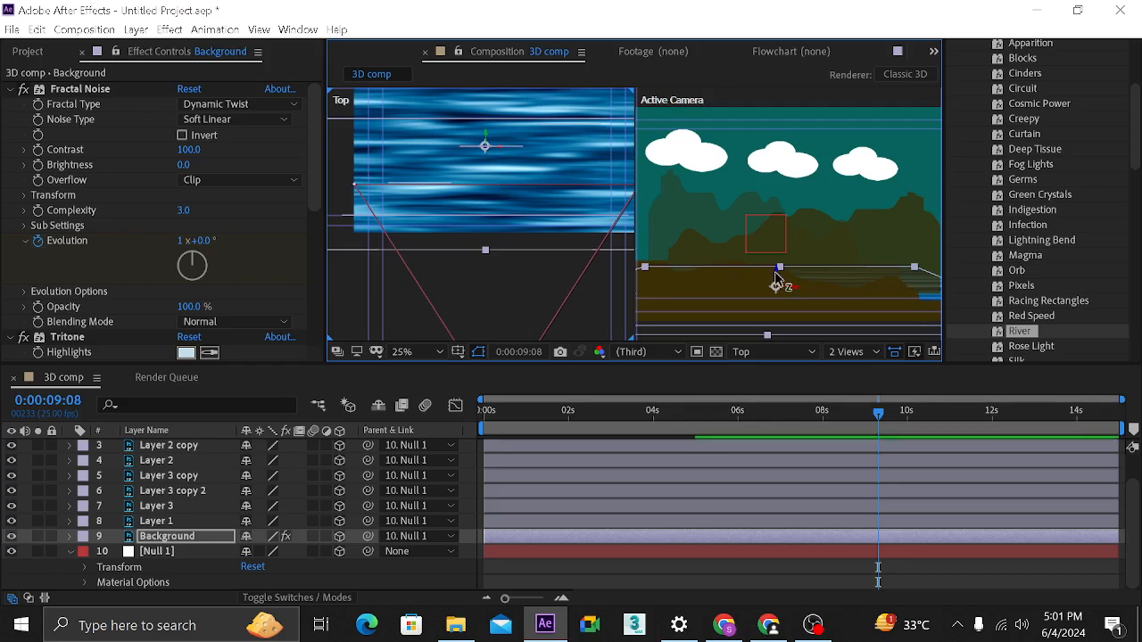
- Try raising the Background water layer in the Active Camera view, and undo the move
left_click_drag(775, 285, 780, 260)
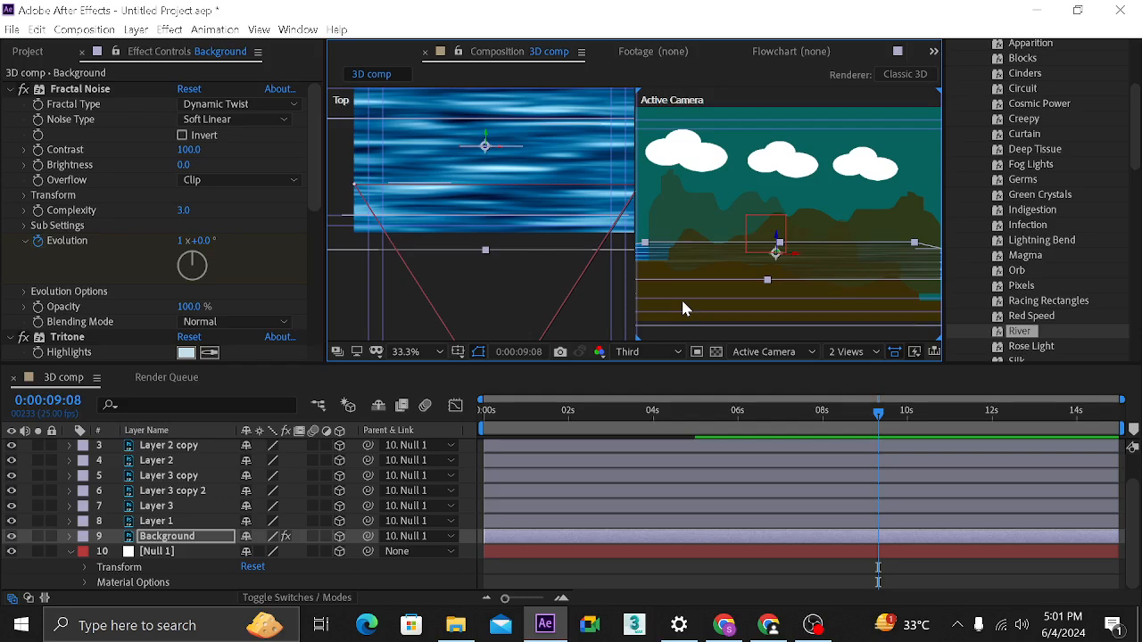
key("ctrl+z")
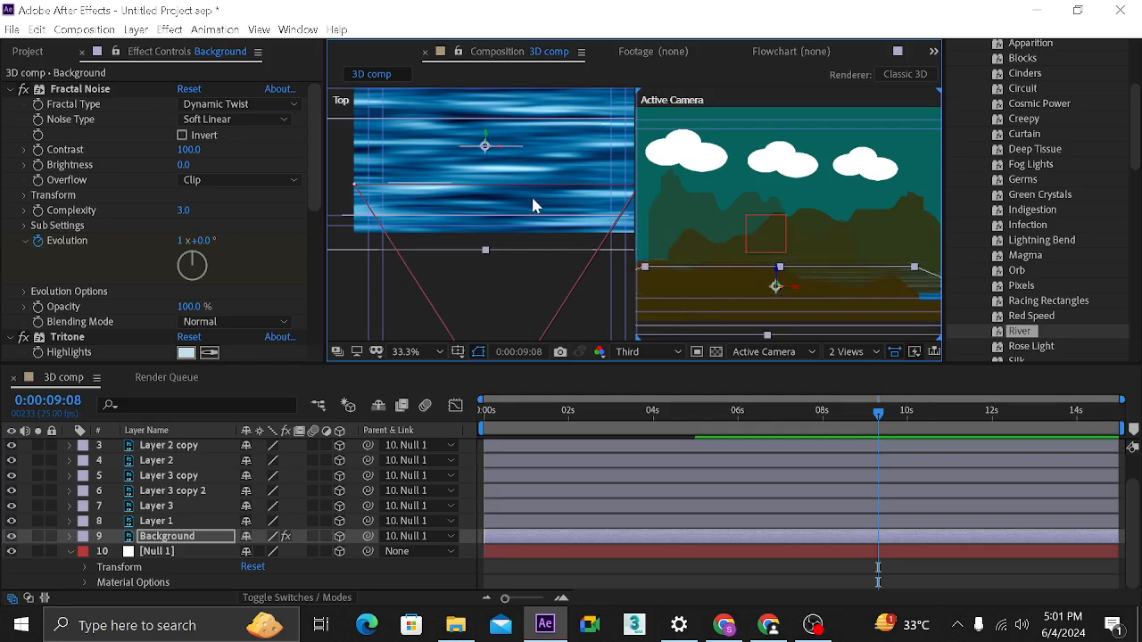
left_click(511, 216)
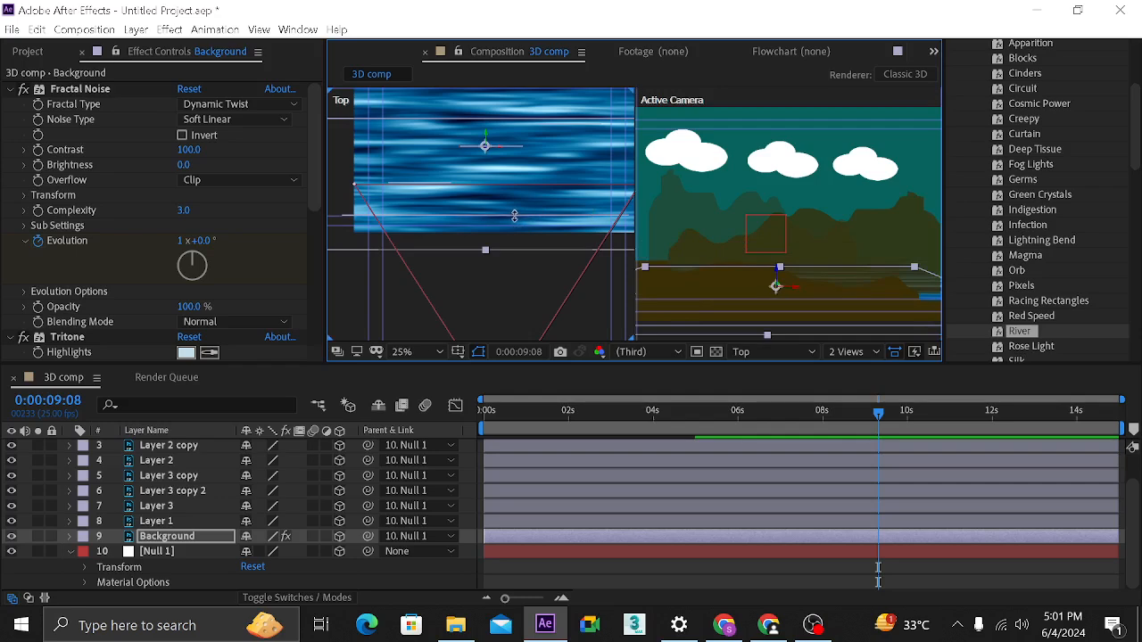
left_click(715, 246)
left_click(695, 235)
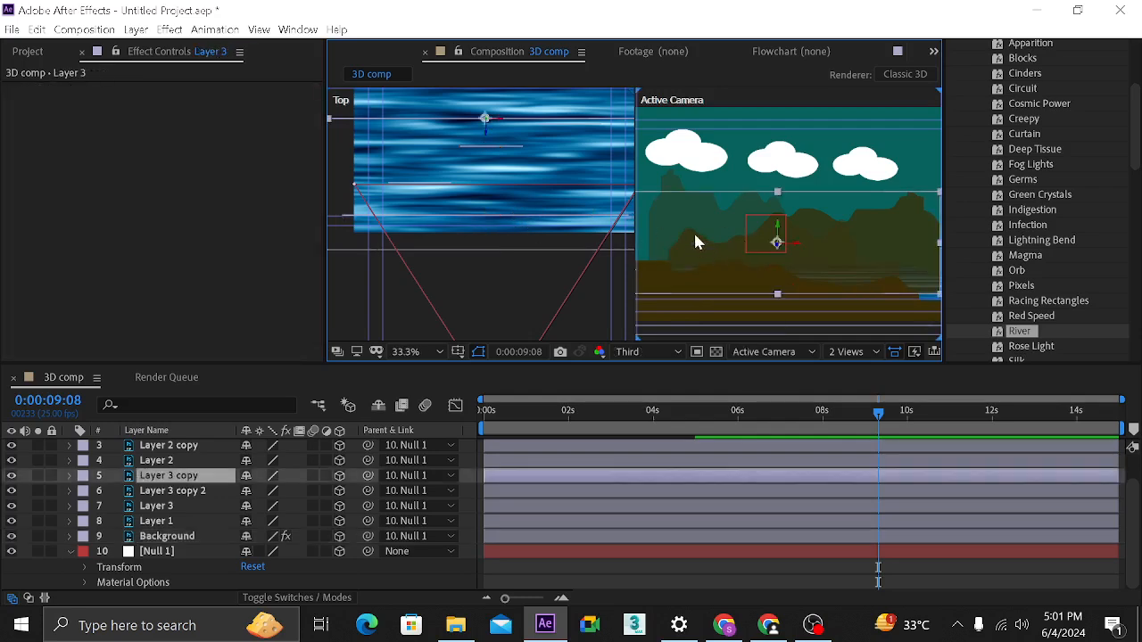
left_click(708, 168)
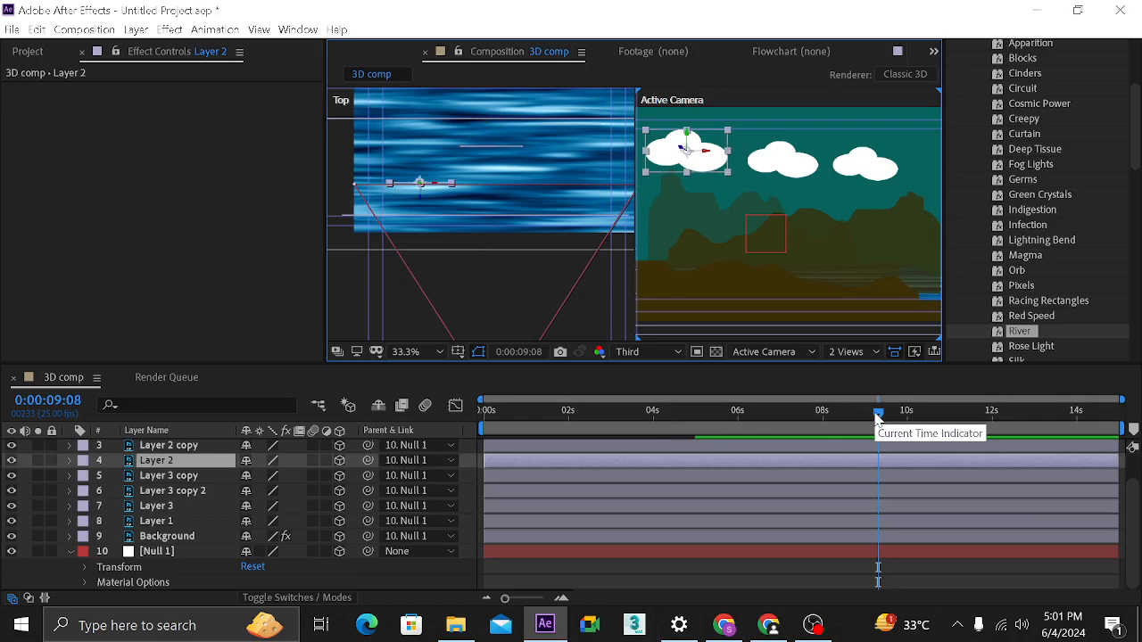
- Trim the ends of all layers from Camera 1 through Background to 0:00:04:01
left_click_drag(877, 418, 497, 423)
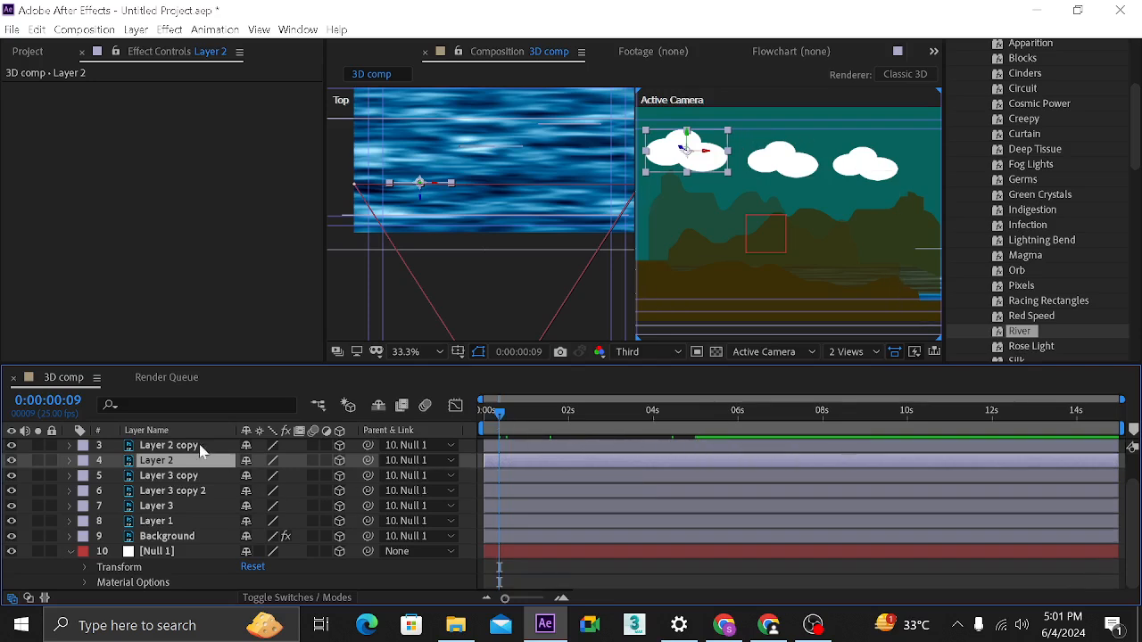
left_click(161, 446)
scroll(178, 448, "up", 1)
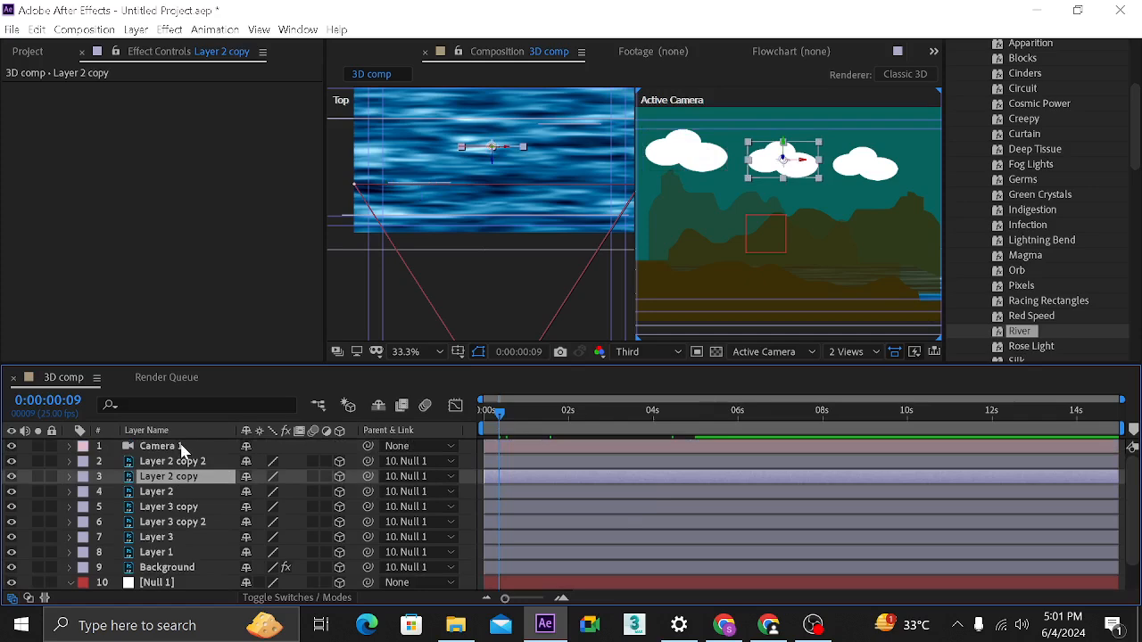
left_click(182, 448)
left_click(194, 568, "shift")
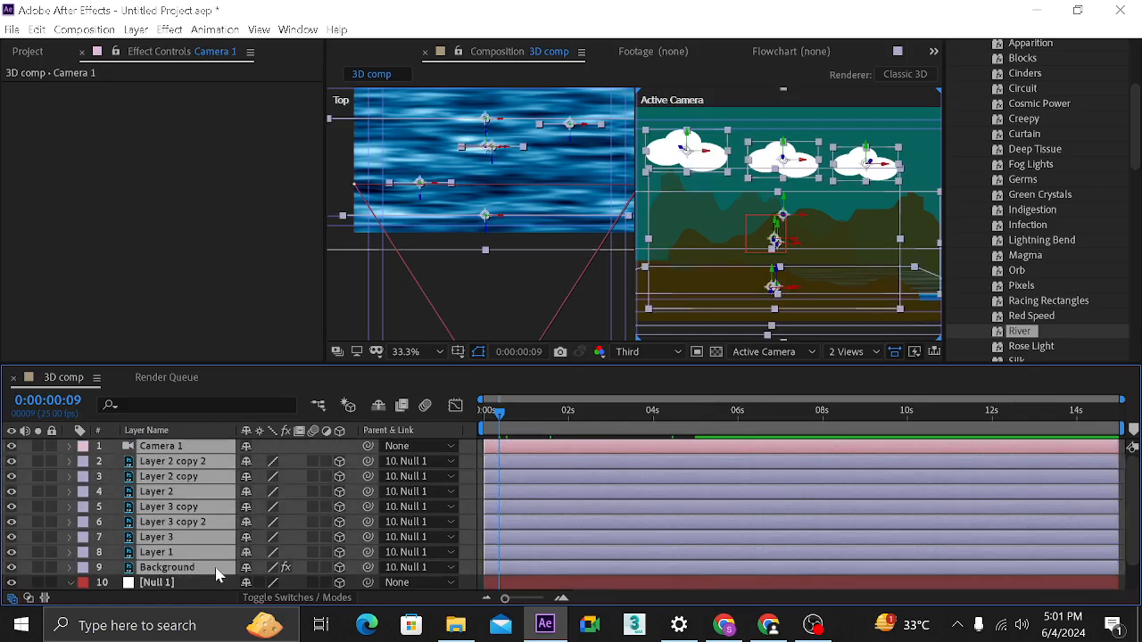
left_click(740, 435)
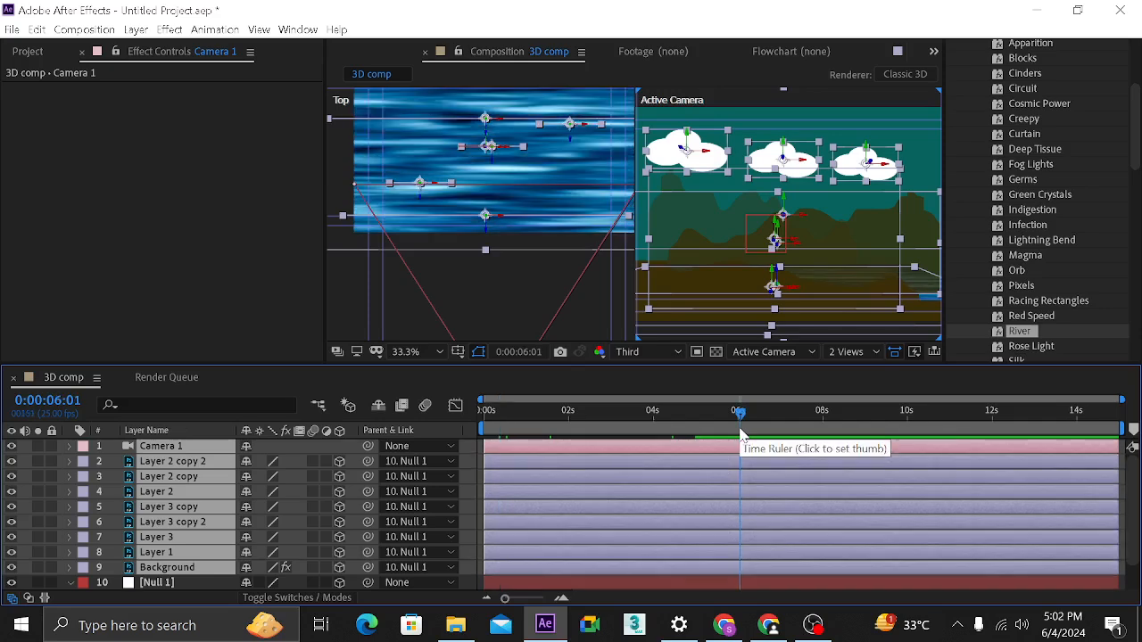
left_click(656, 435)
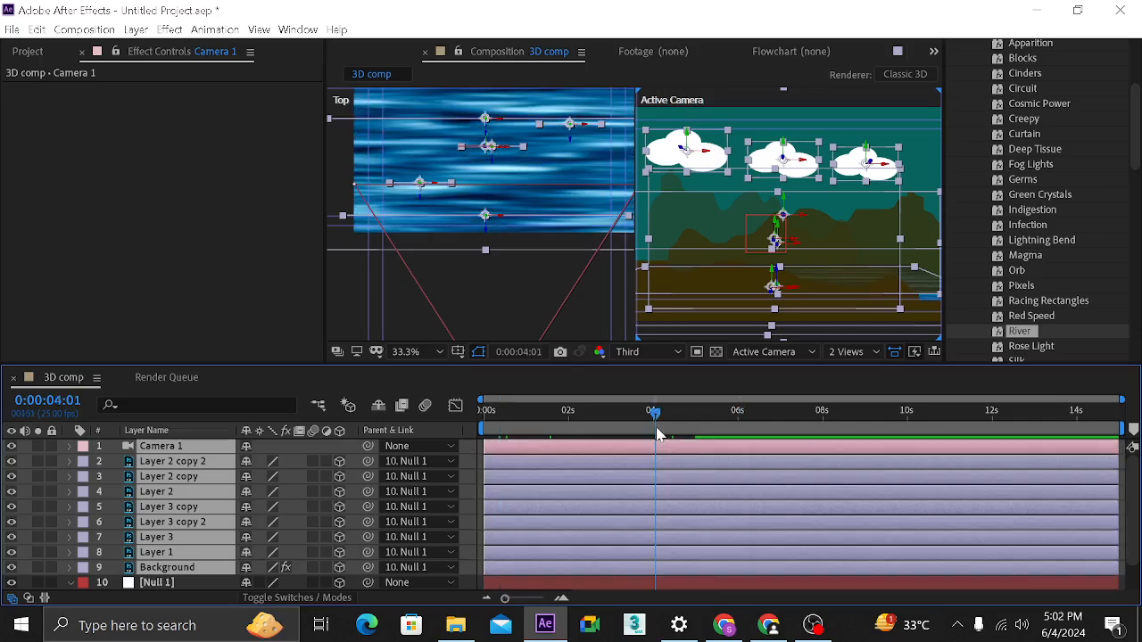
key("alt+bracketright")
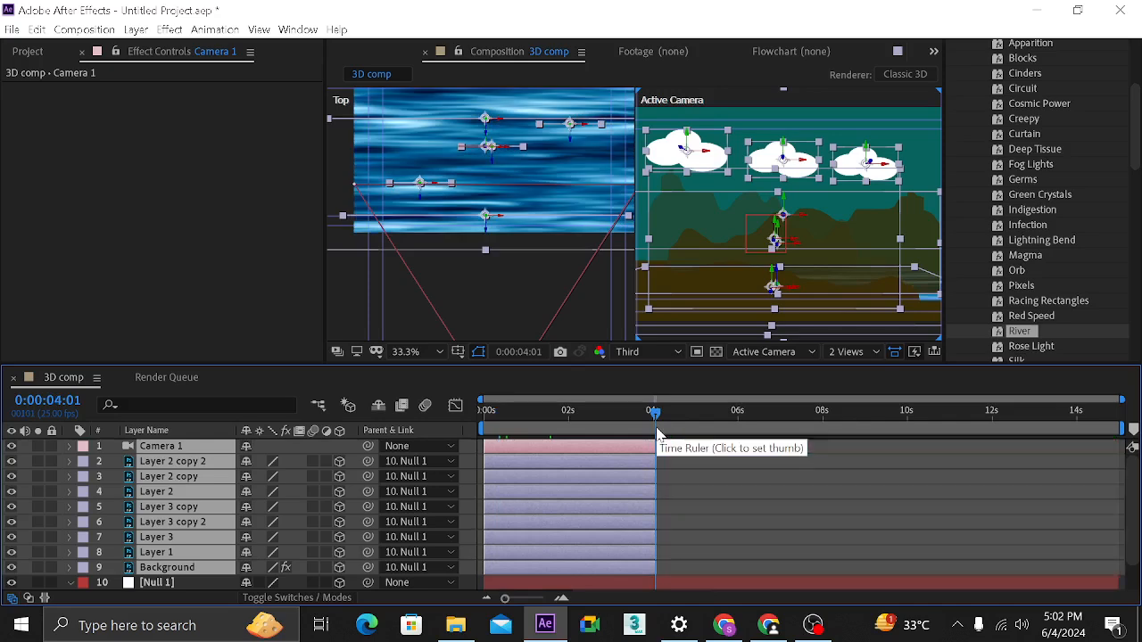
- Trim the end of the Null 1 layer to 0:00:04:01 and deselect it
left_click(661, 585)
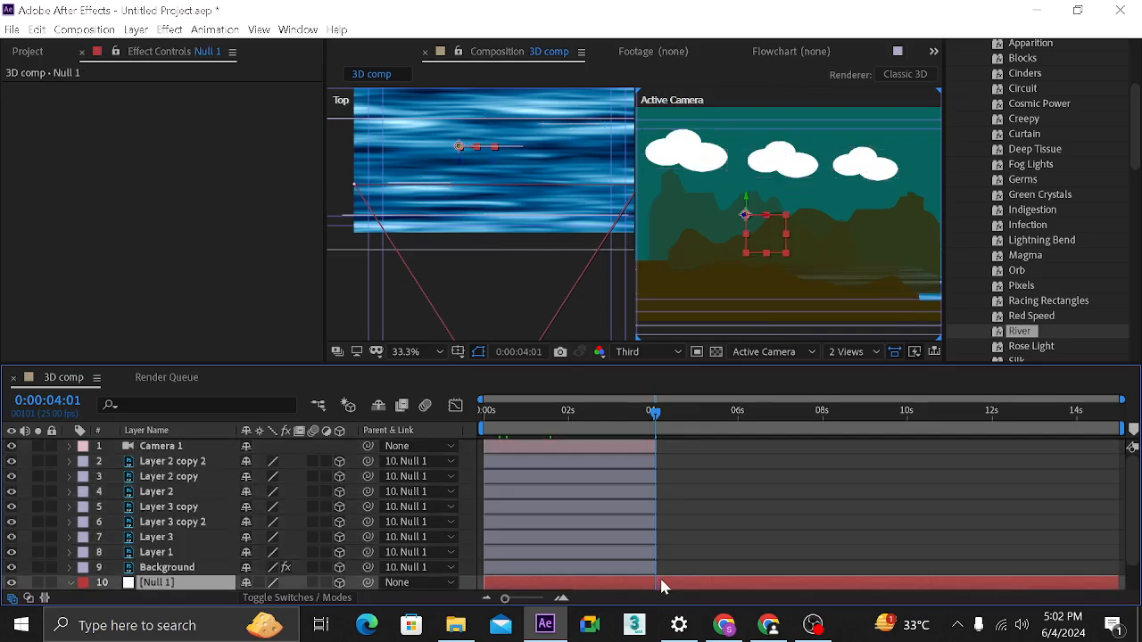
key("alt+bracketright")
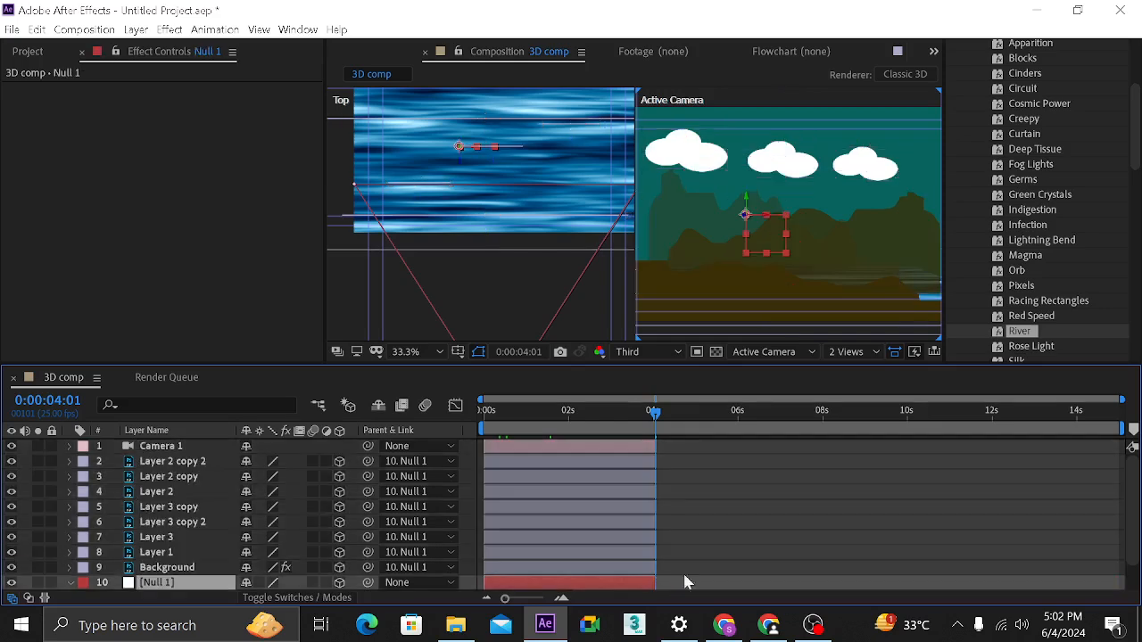
left_click(685, 582)
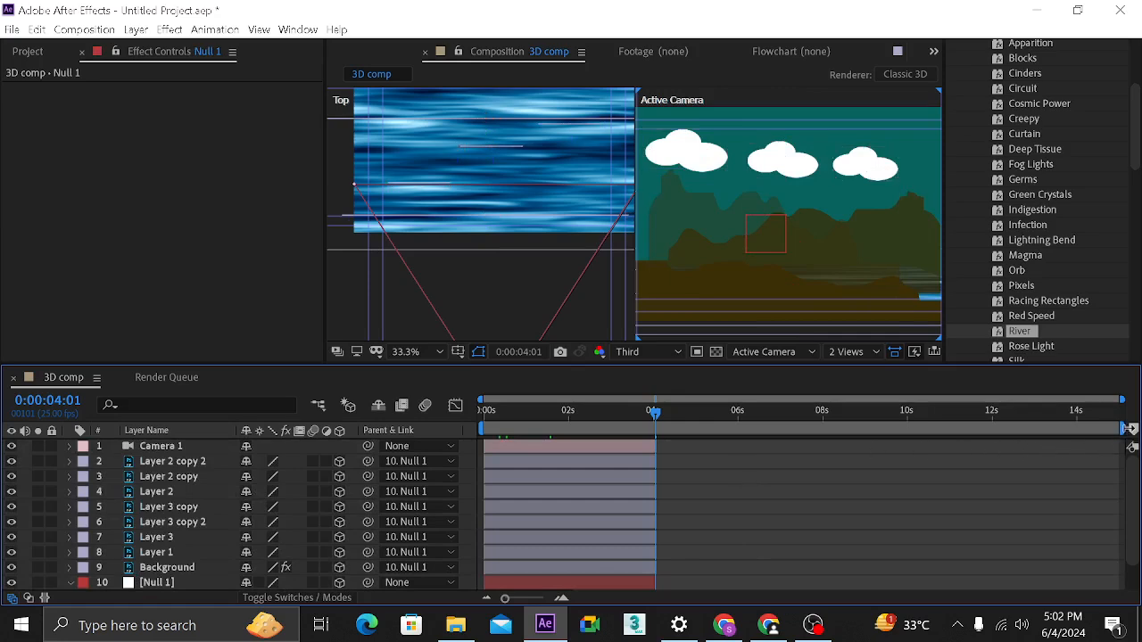
- Shorten the work area to end just after 4 seconds and trim the composition to it
left_click_drag(1129, 429, 666, 431)
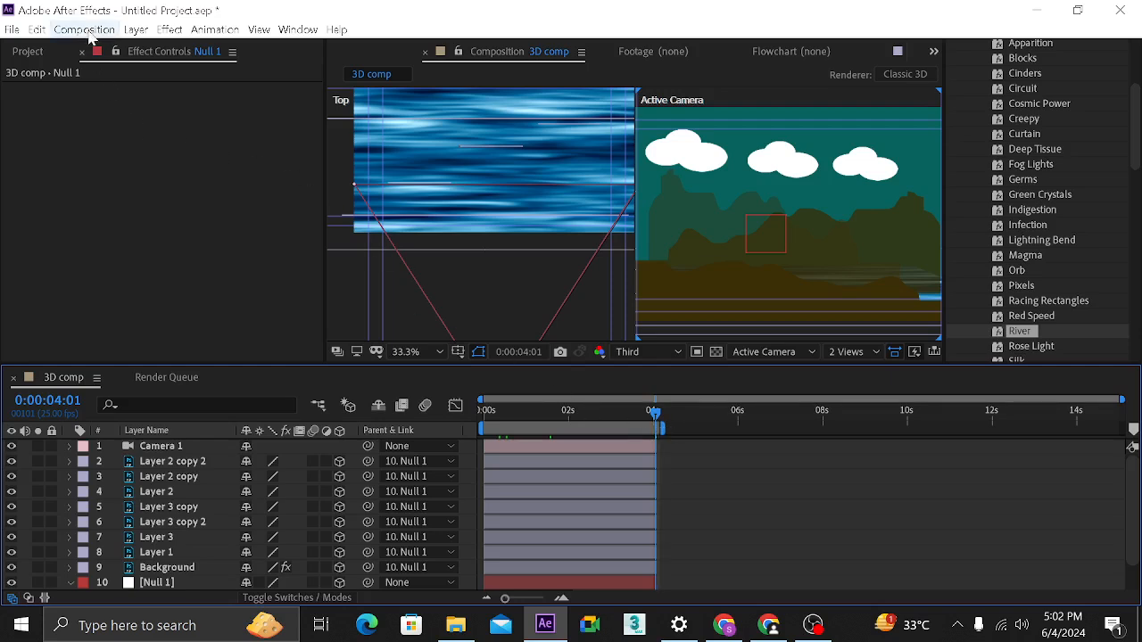
left_click(88, 30)
left_click(118, 108)
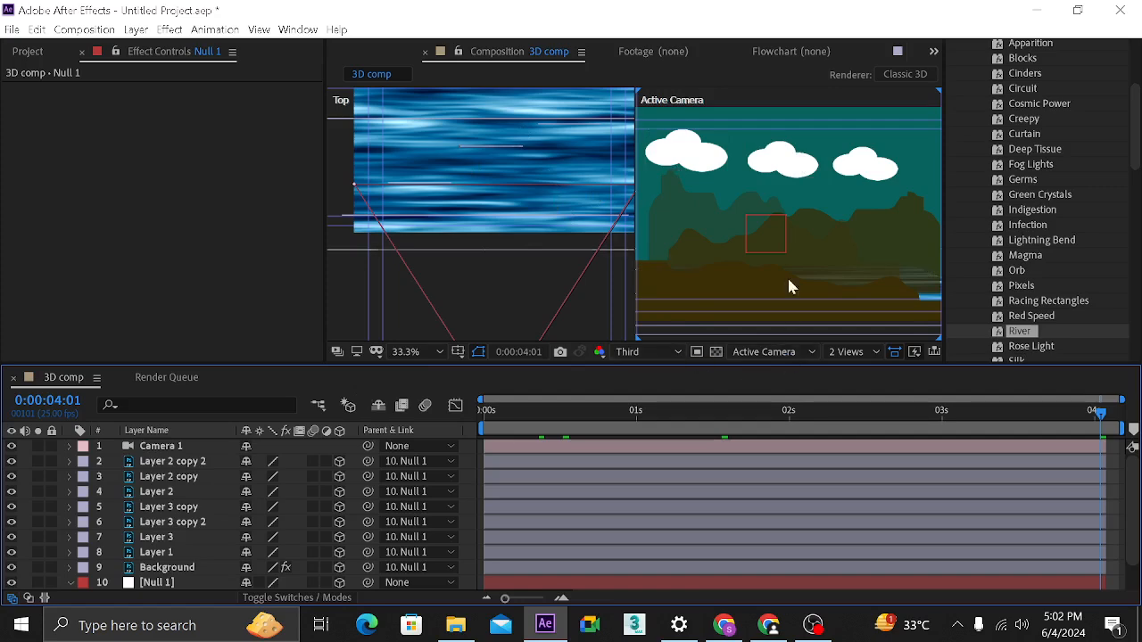
- Show the composition in 4 Views and make the Active Camera viewport display Camera 1
left_click(843, 354)
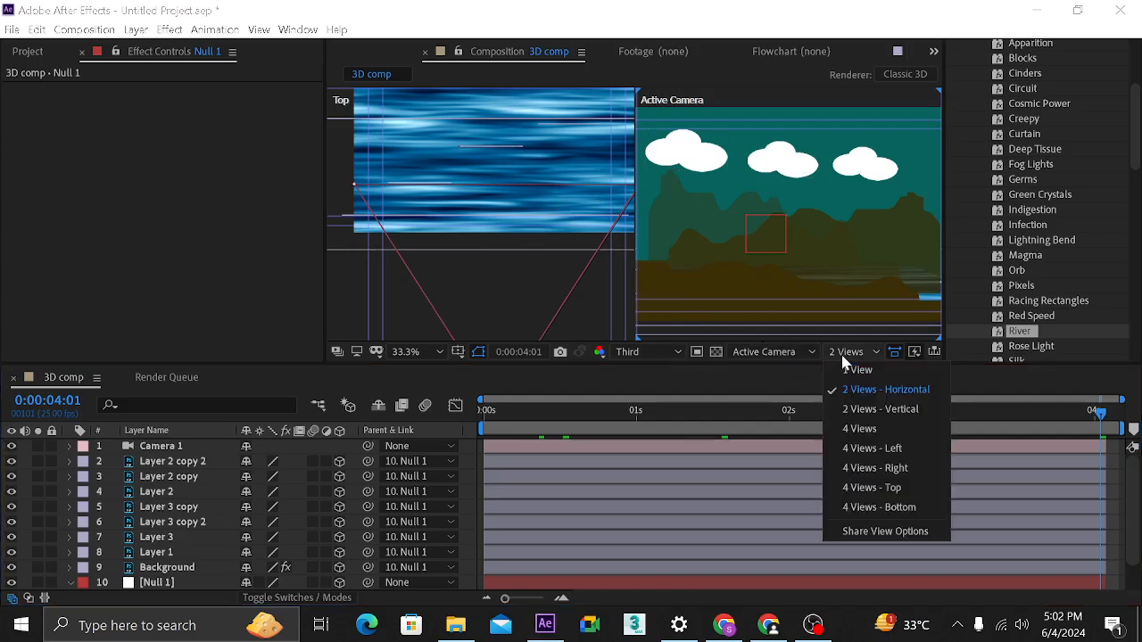
left_click(852, 433)
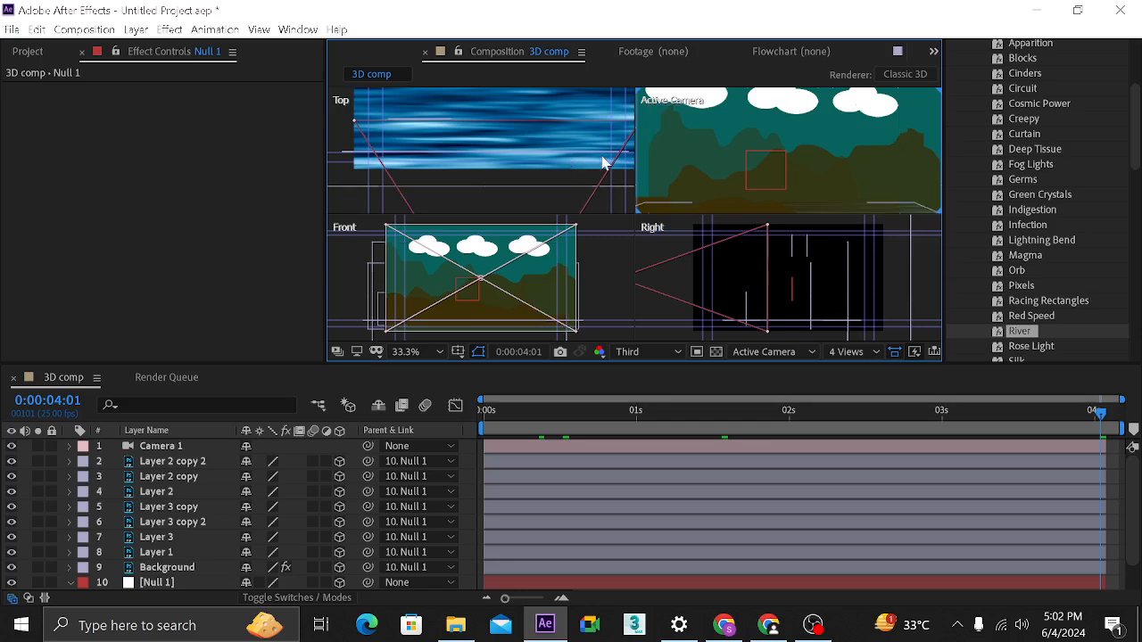
left_click(748, 161)
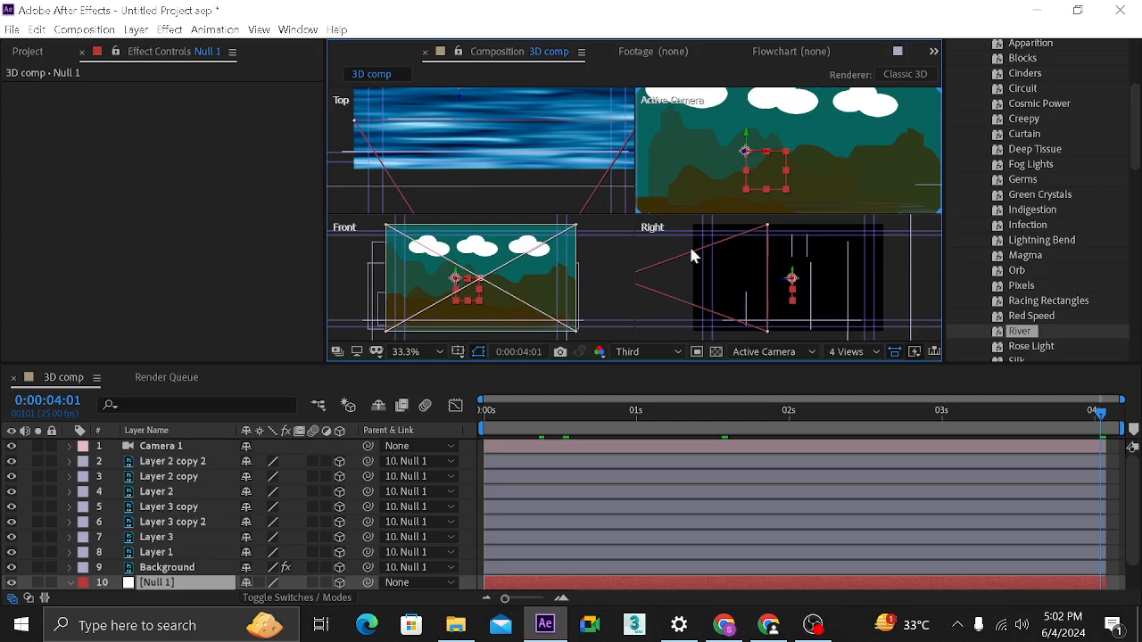
left_click(684, 194)
left_click(755, 146)
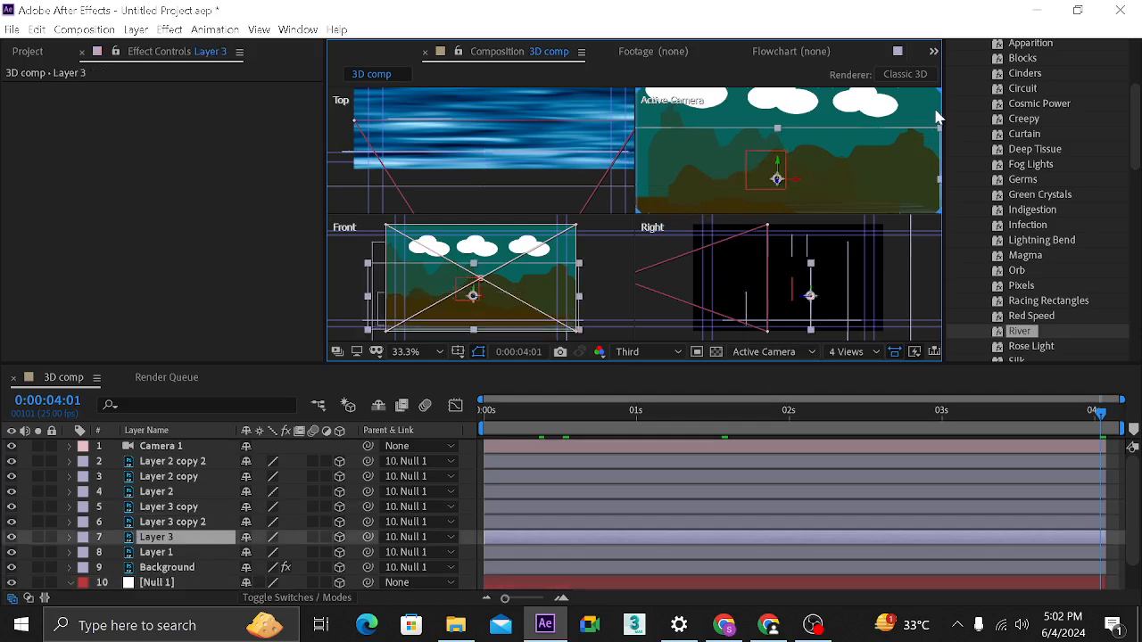
left_click(789, 351)
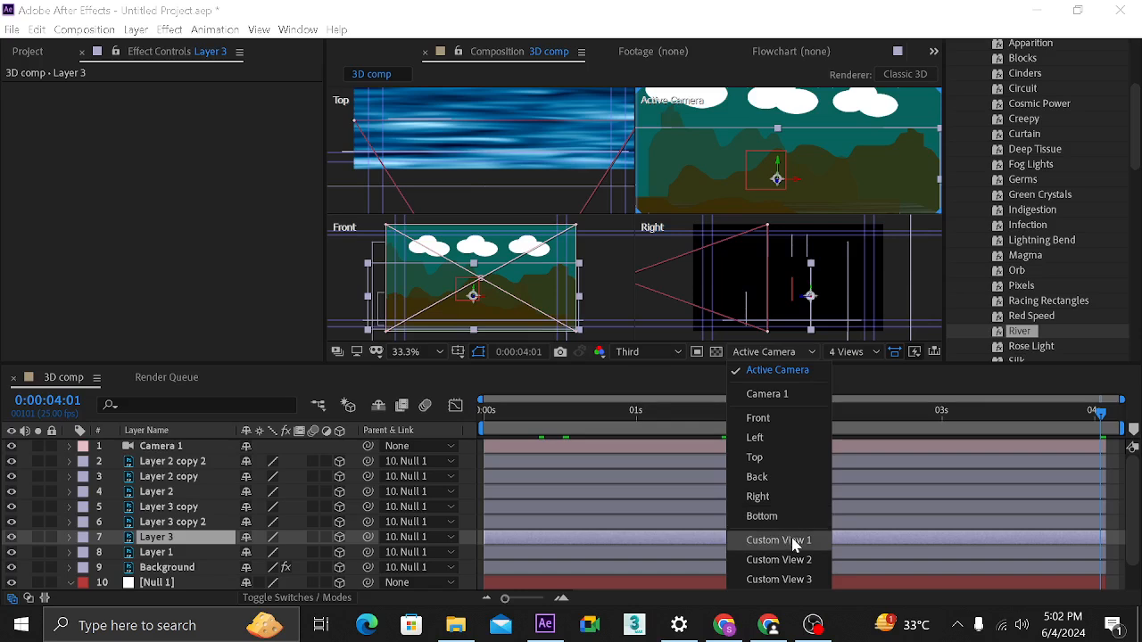
left_click(766, 395)
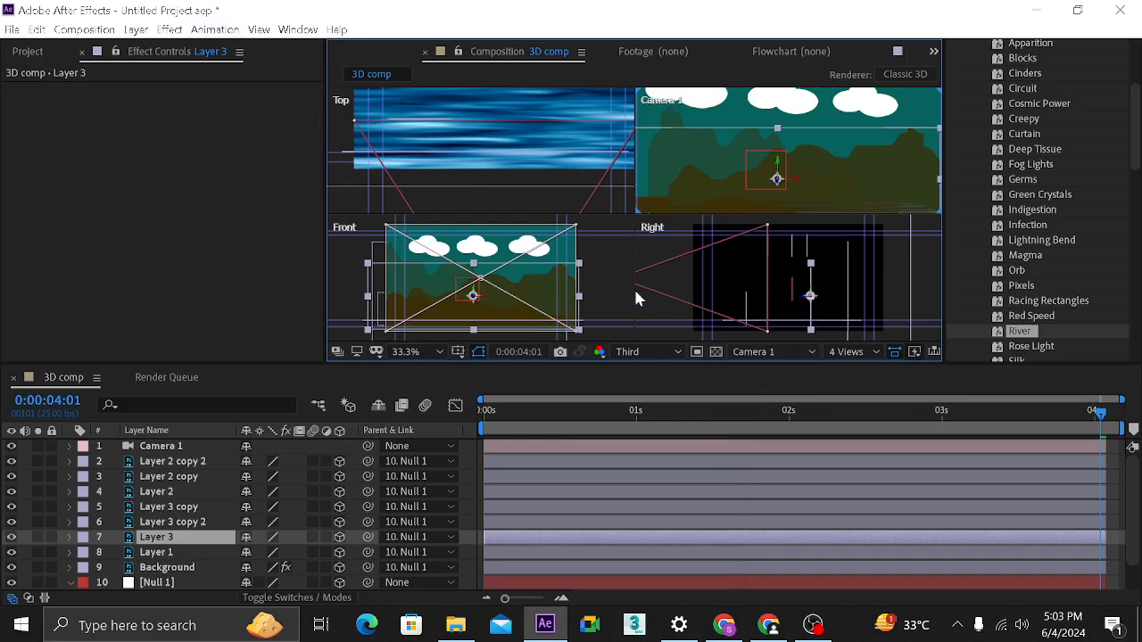
- Open the Tools panel, try the Track Z Camera Tool, switch to the Orbit Camera Tool and close the panel
left_click(298, 29)
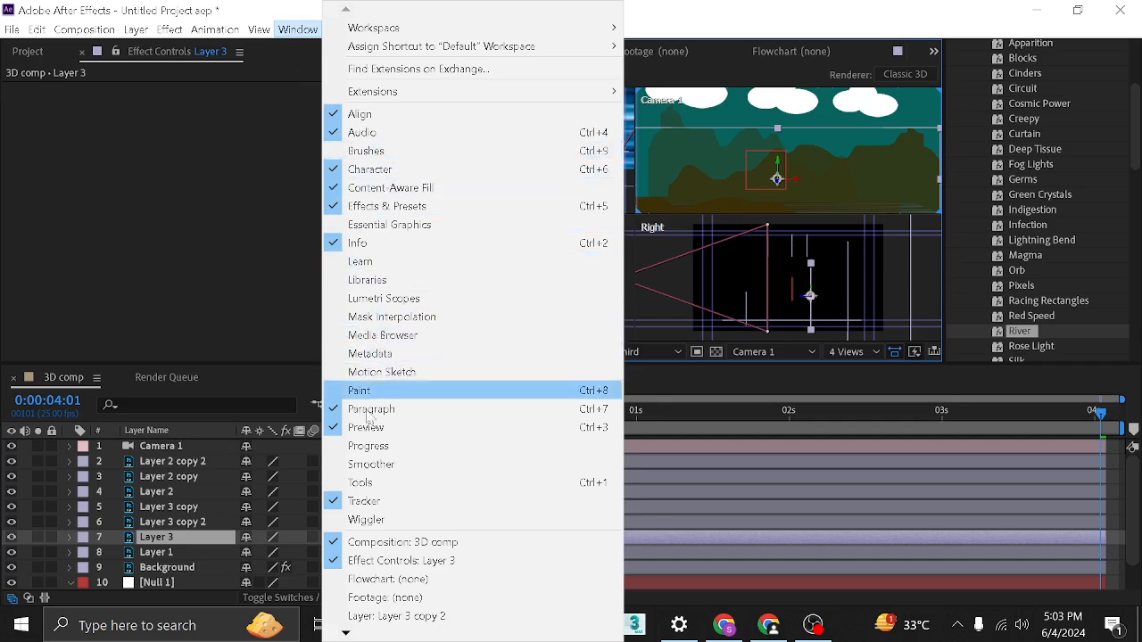
left_click(366, 486)
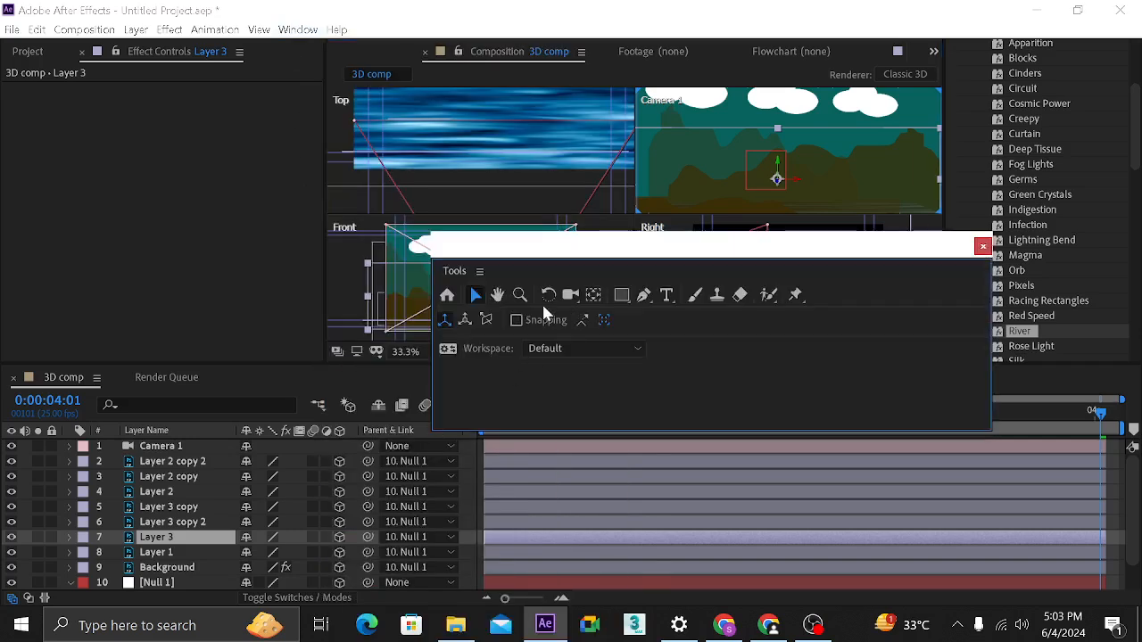
left_click_drag(570, 295, 629, 319)
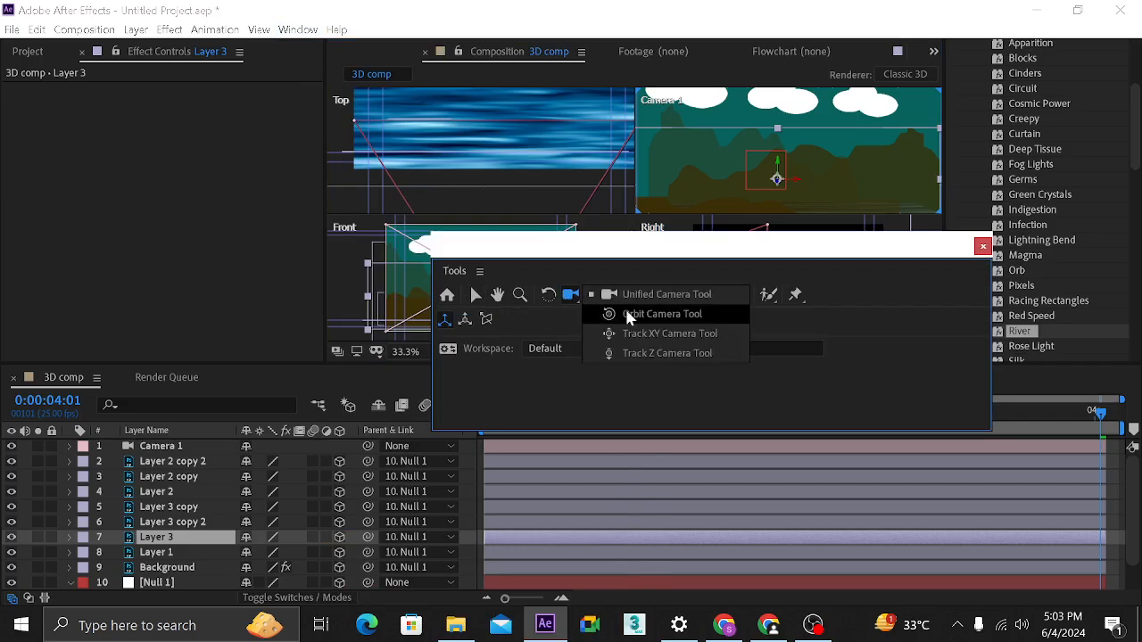
left_click_drag(630, 320, 664, 355)
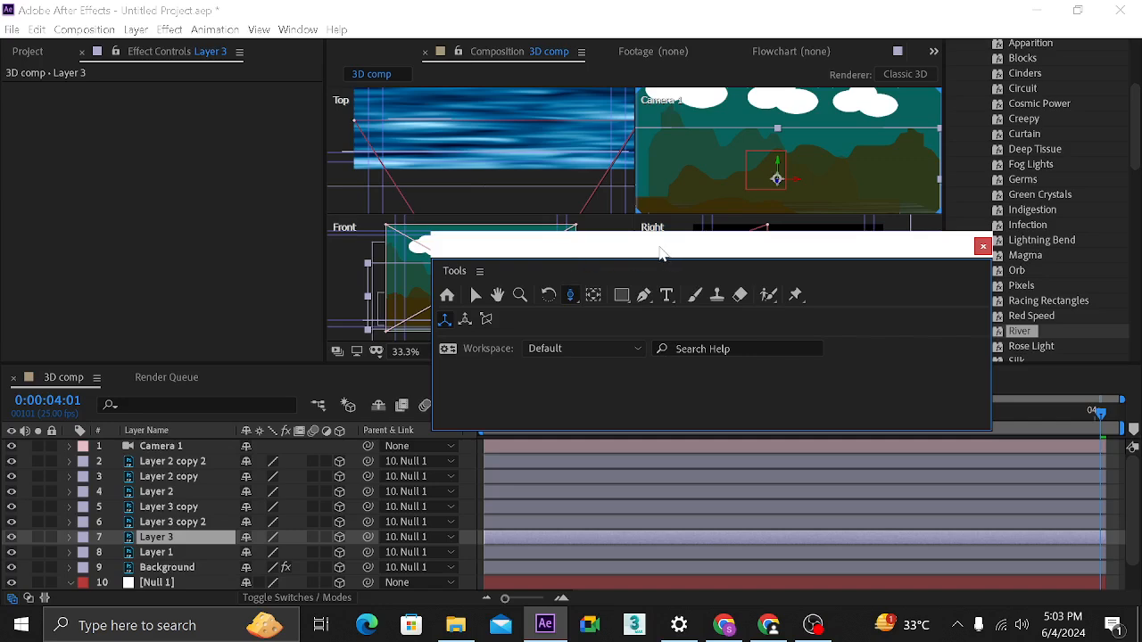
left_click_drag(660, 255, 210, 161)
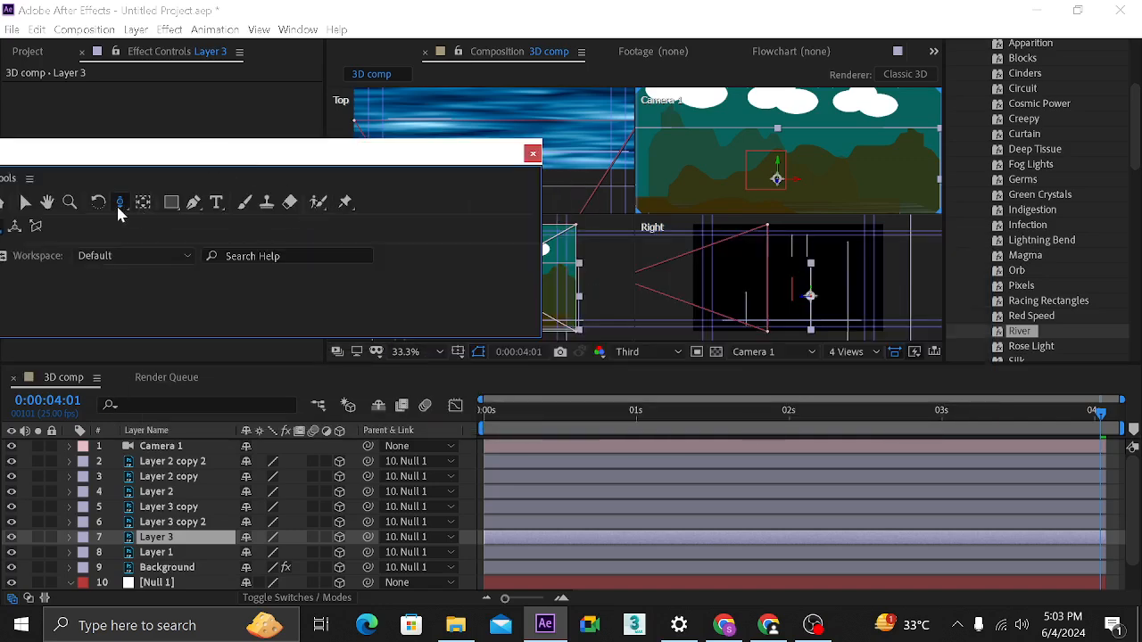
left_click_drag(120, 212, 147, 223)
mouse_move(758, 179)
left_mouse_down()
mouse_move(740, 173)
mouse_move(765, 168)
mouse_move(768, 184)
mouse_move(752, 184)
left_mouse_up()
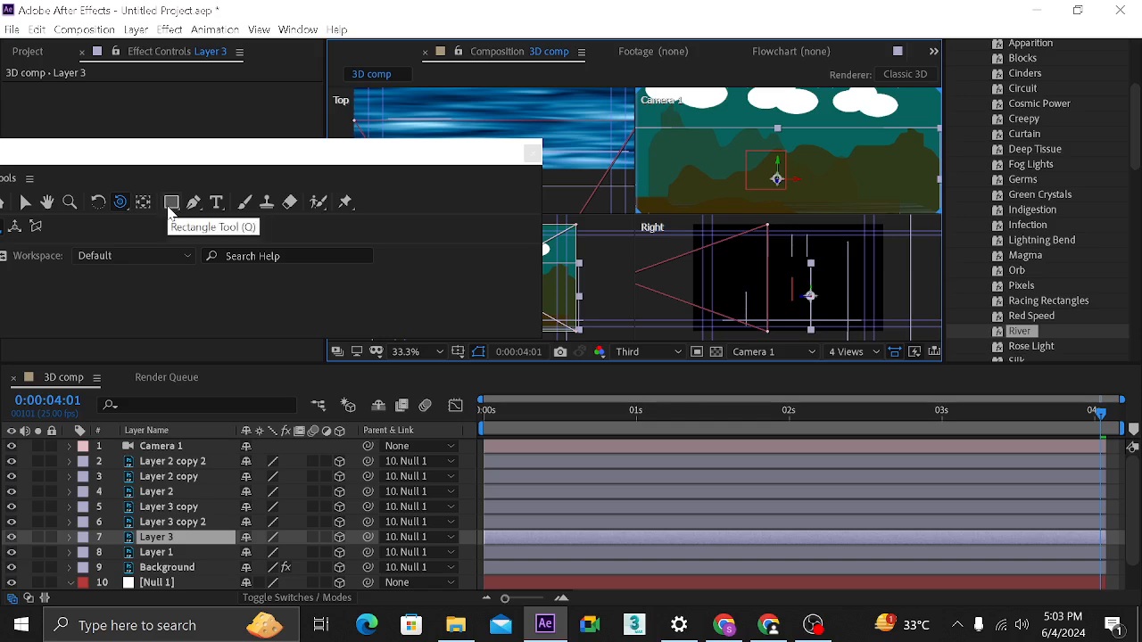
left_click(533, 152)
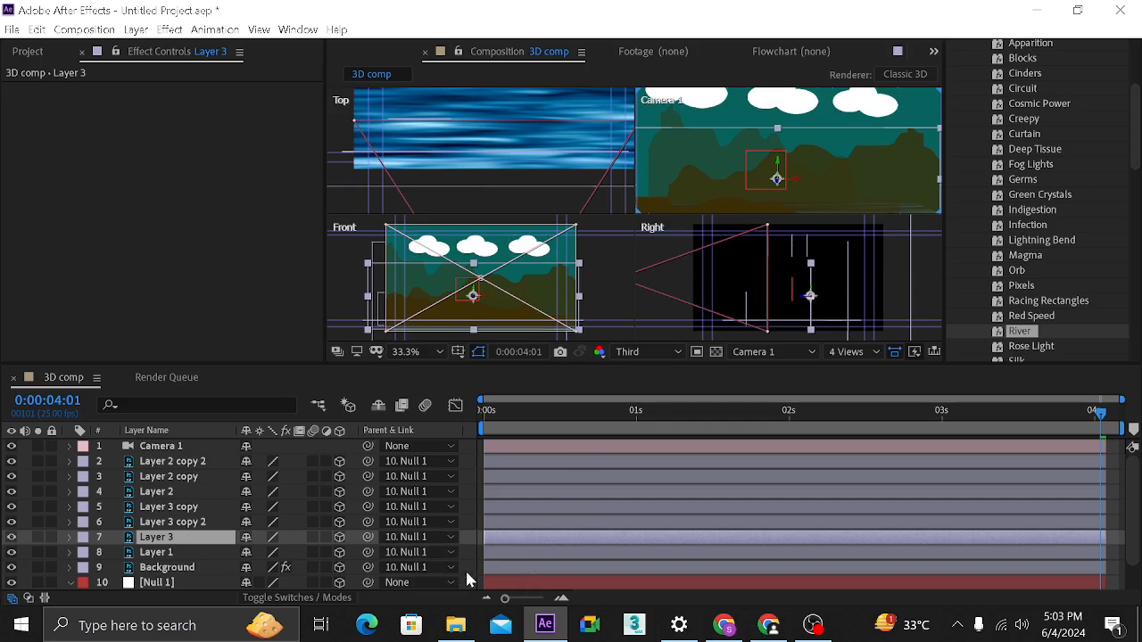
- Reveal Position for all layers from Layer 2 copy 2 through Background and enable its keyframing at 0:00:04:01
left_click(203, 581)
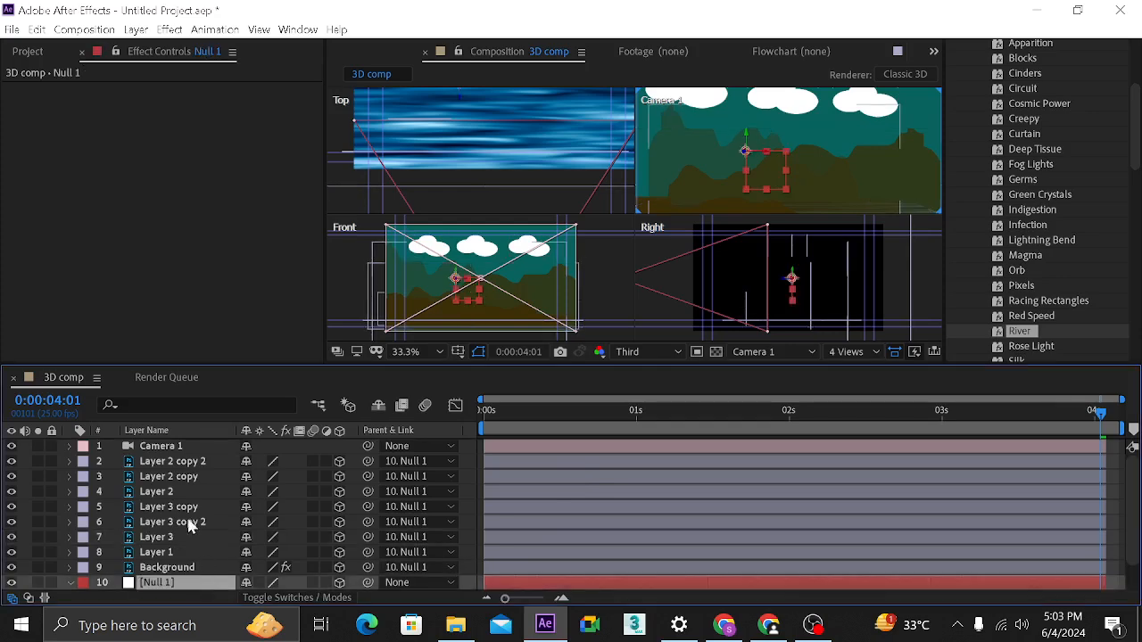
left_click(188, 569)
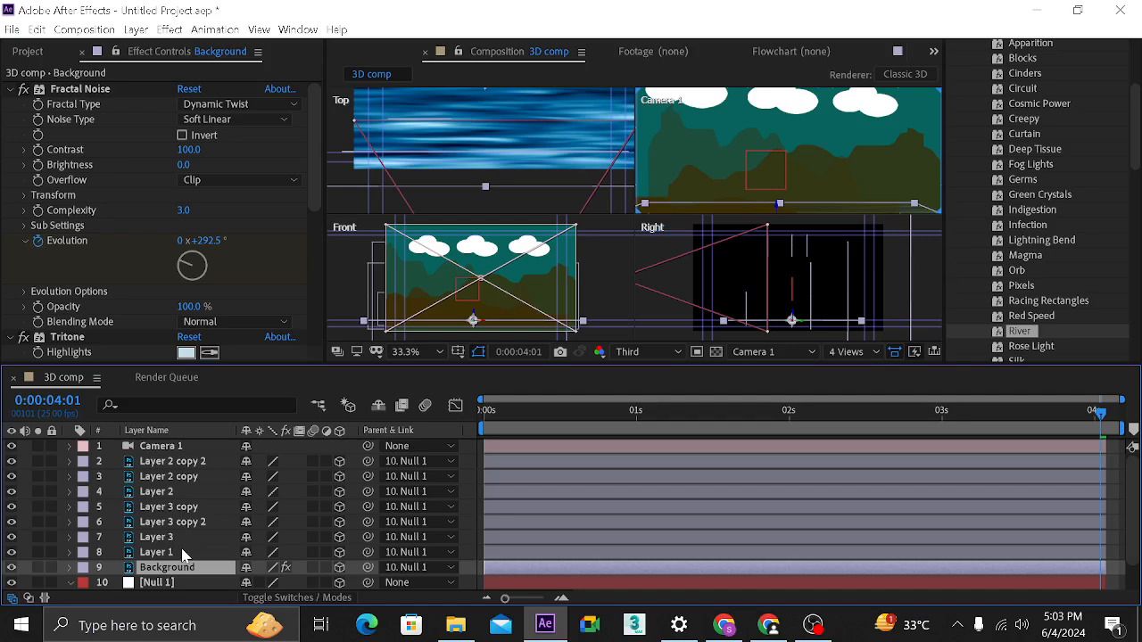
left_click(184, 462, "shift")
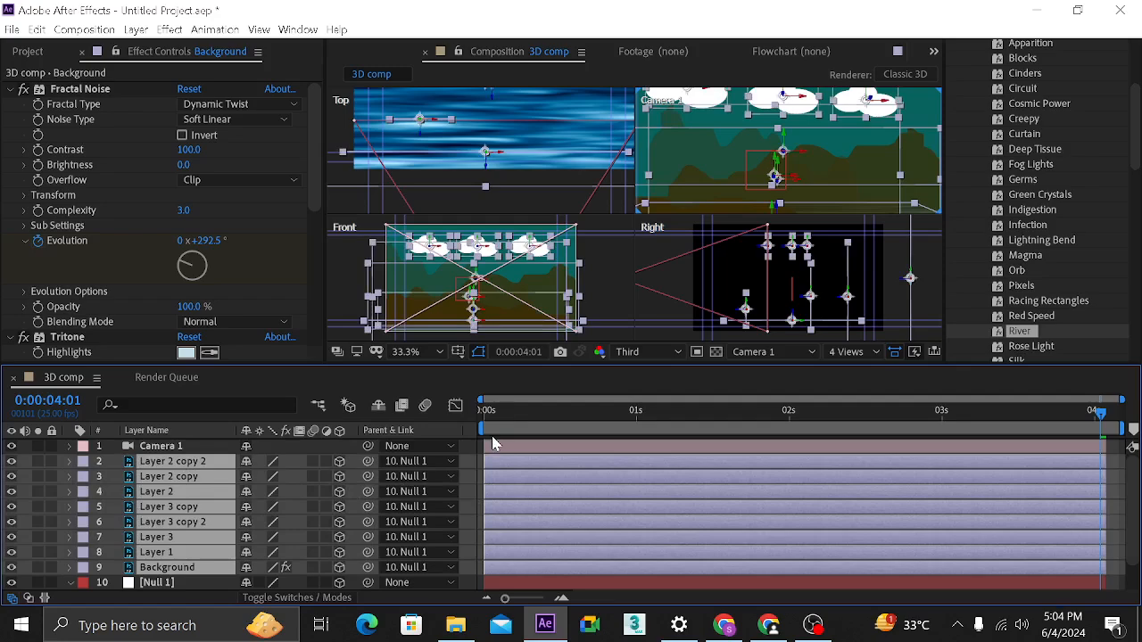
key("p")
scroll(478, 448, "down", 3)
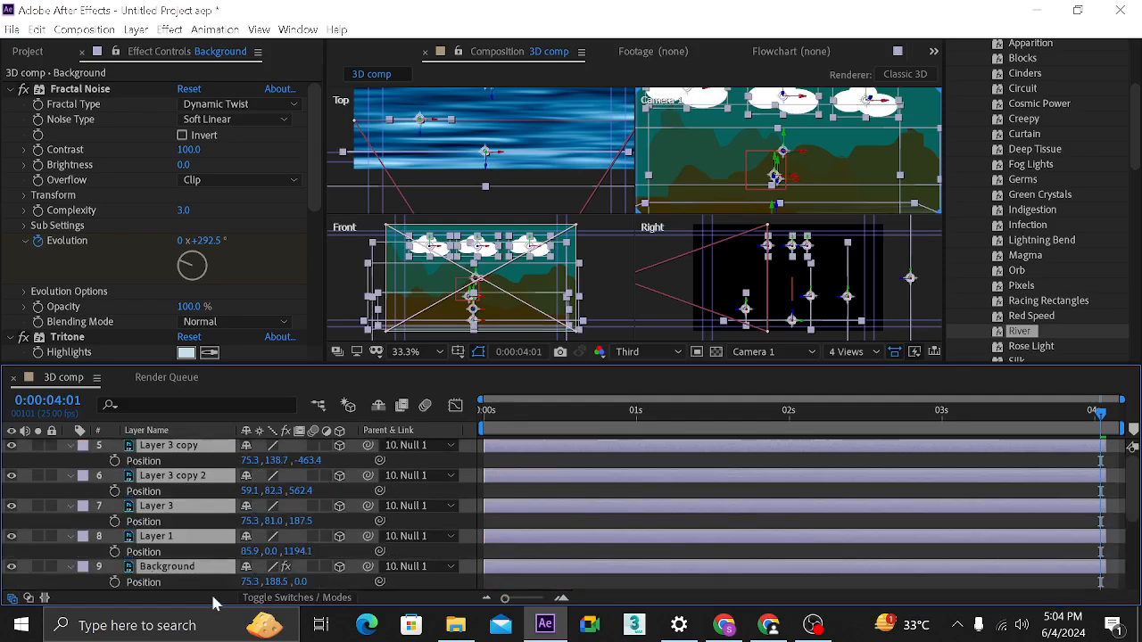
left_click(114, 461)
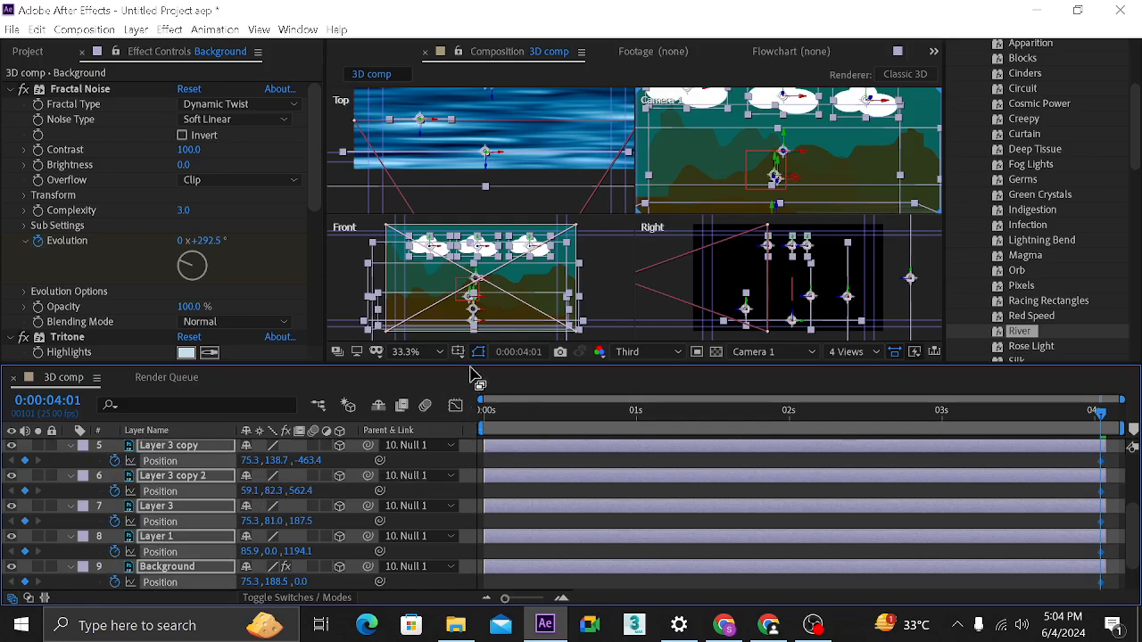
- Enlarge the timeline area and move the selected layers down together until Layer 1's Y position is 799.0 at 0:00:04:01
left_click_drag(473, 373, 473, 264)
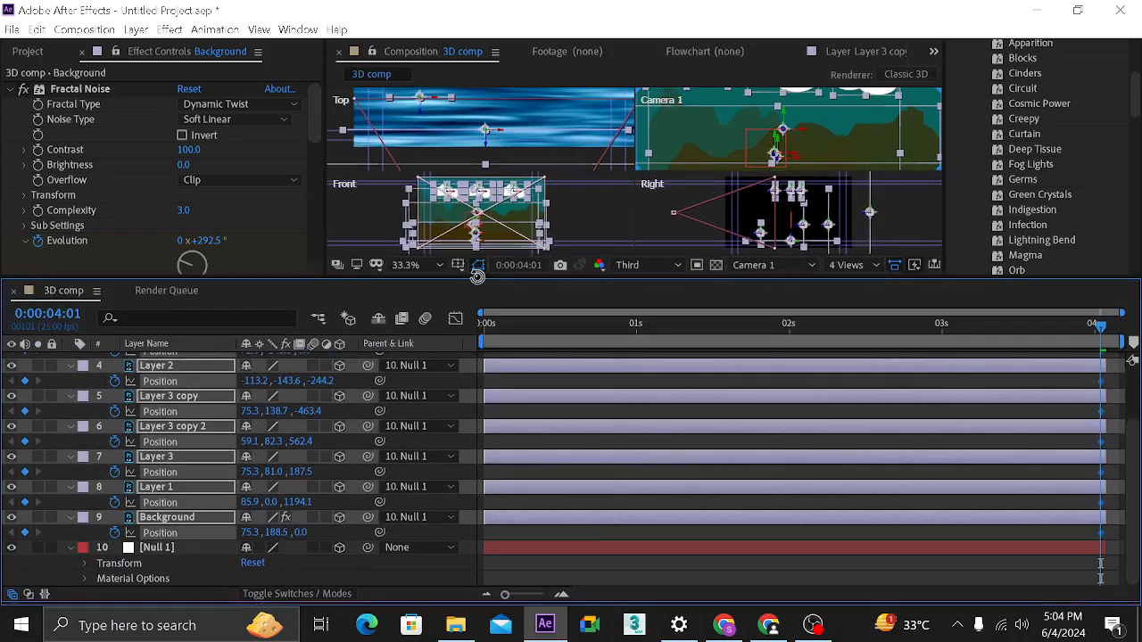
scroll(500, 419, "up", 3)
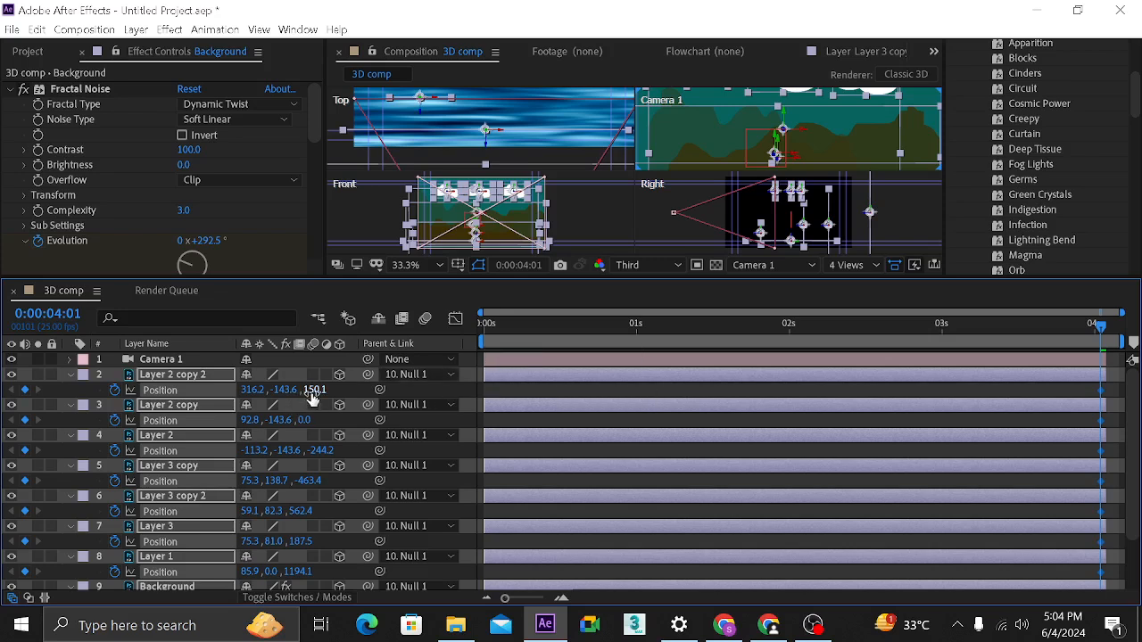
left_click_drag(288, 397, 985, 410)
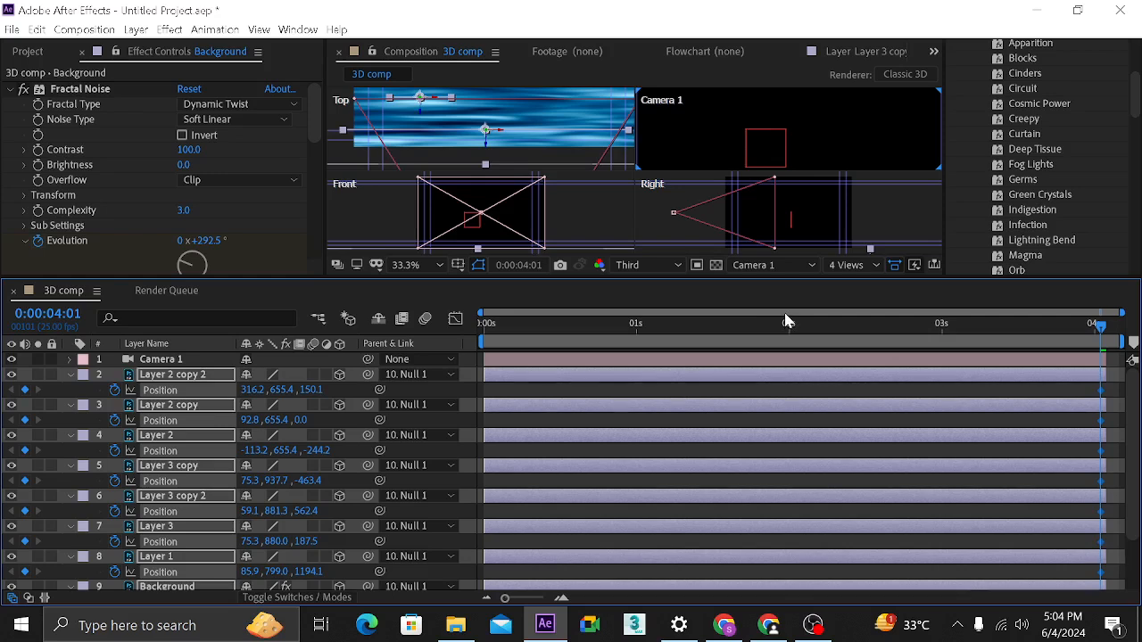
- At 0:00:01:03, raise the selected layers together until Layer 1's Y position is 52.0
mouse_move(647, 323)
left_mouse_down()
mouse_move(619, 325)
mouse_move(658, 330)
left_mouse_up()
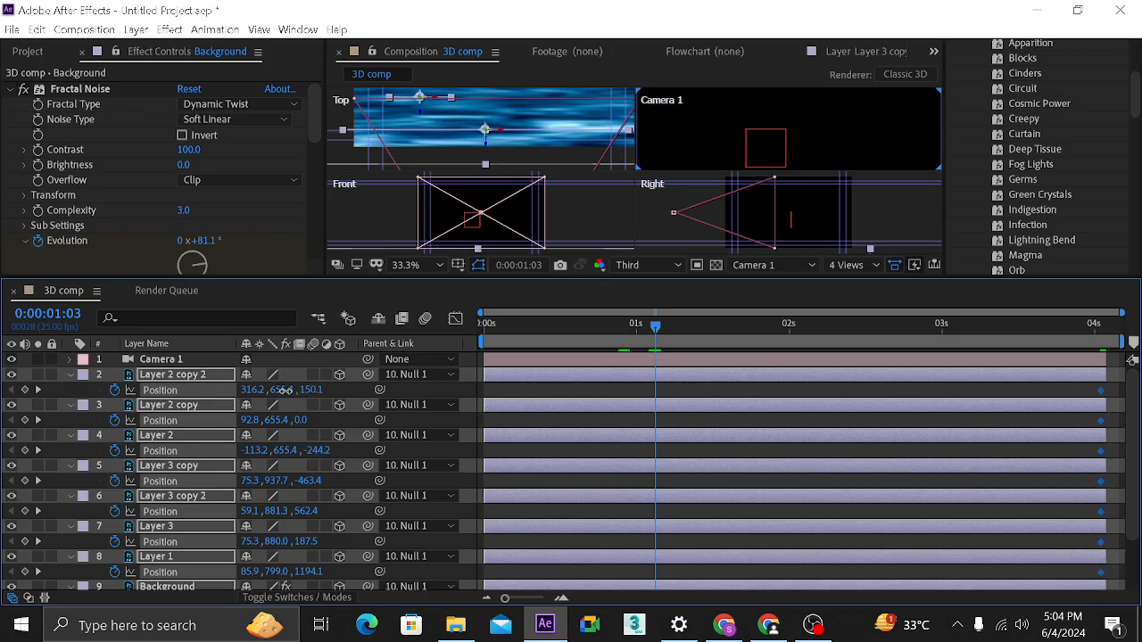
key("alt+shift+p")
left_click_drag(254, 390, 45, 419)
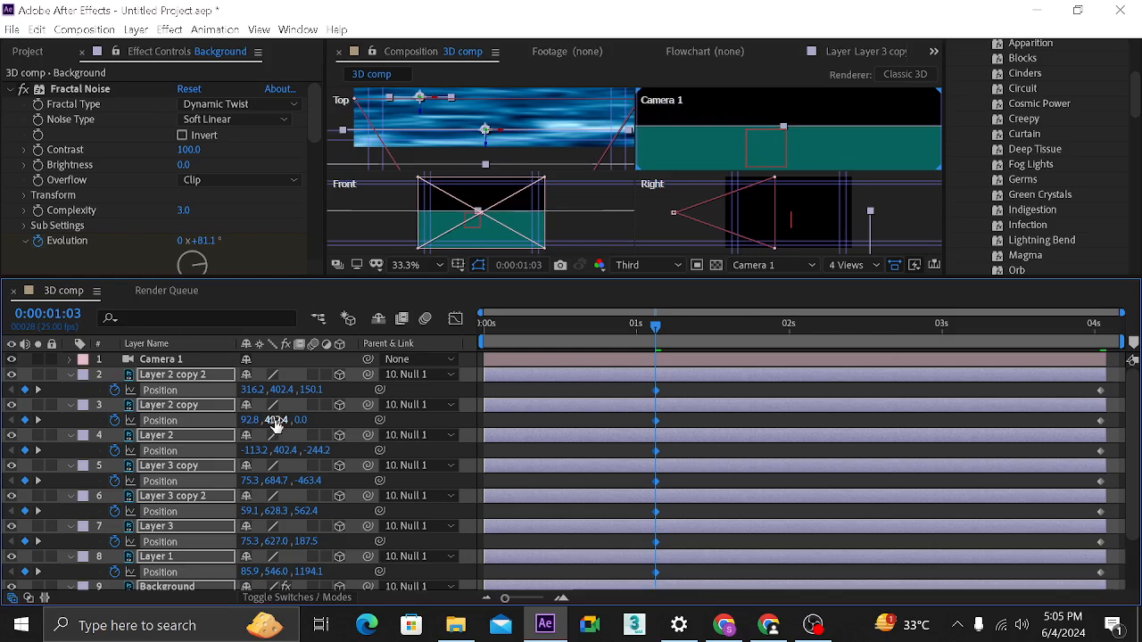
left_click_drag(277, 424, 68, 422)
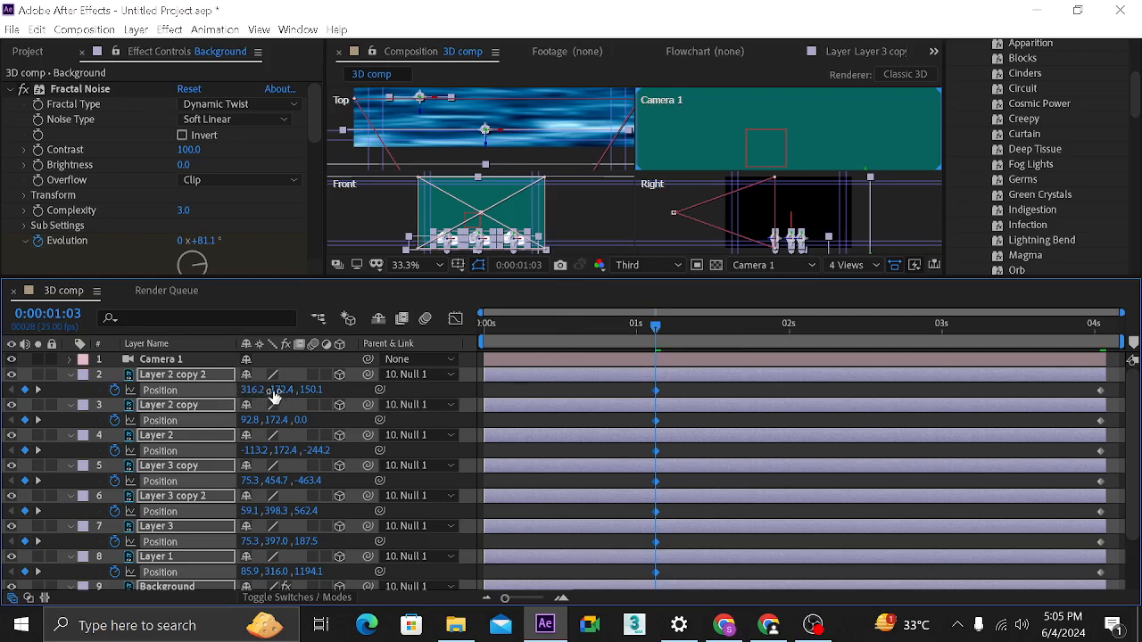
left_click_drag(281, 397, 41, 394)
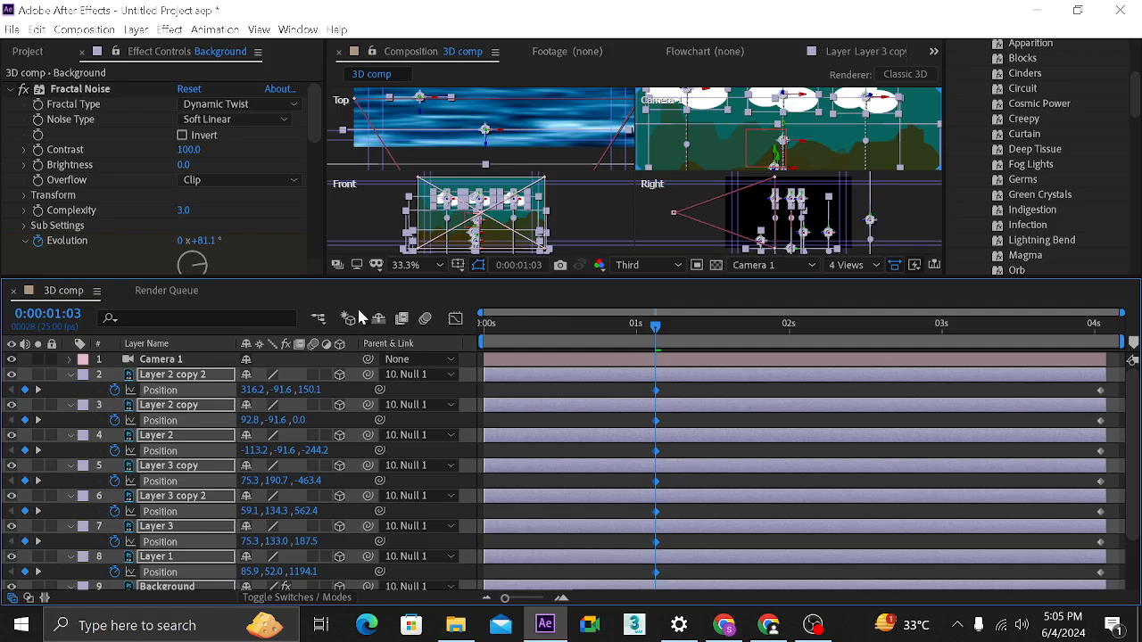
- Switch the viewport from Camera 1 to Active Camera and show the composition in 1 View
left_click(761, 266)
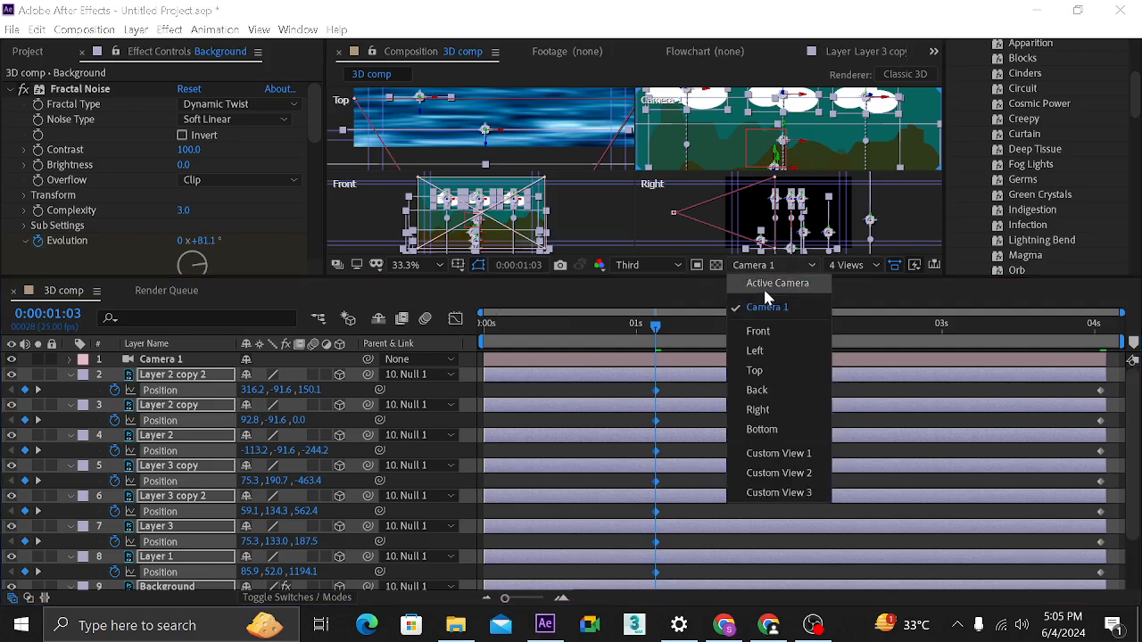
left_click(771, 285)
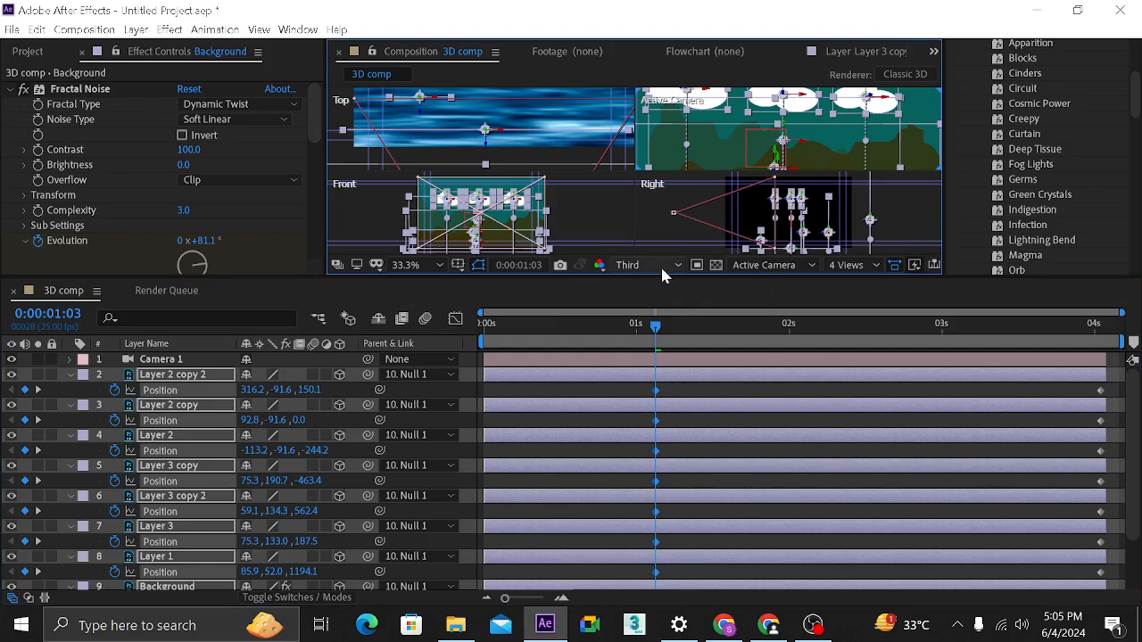
left_click(848, 265)
left_click(852, 276)
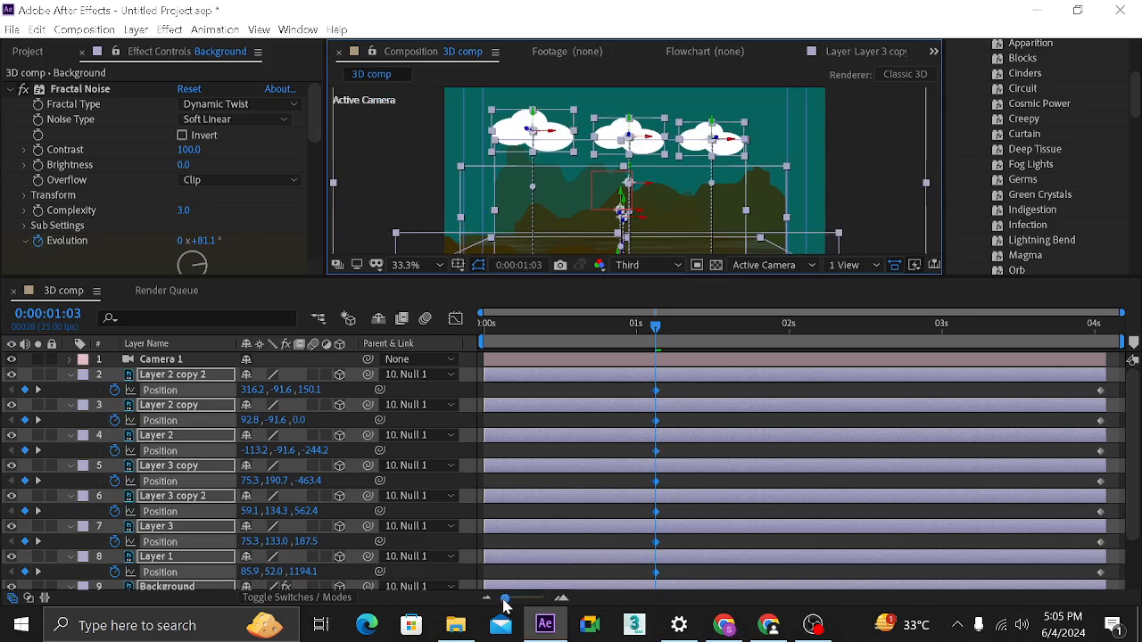
- Shift the selected layers slightly earlier in time and scrub the animation from the start to 0:00:03:09
mouse_move(505, 598)
left_mouse_down()
mouse_move(536, 605)
mouse_move(493, 600)
left_mouse_up()
left_click_drag(659, 336, 432, 346)
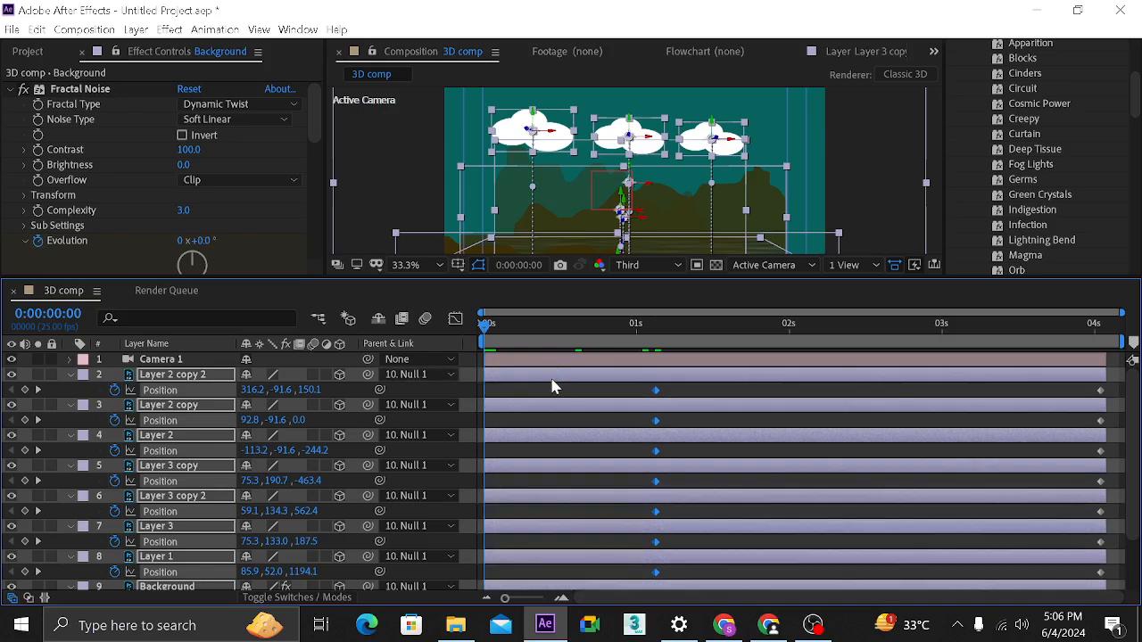
mouse_move(552, 387)
left_mouse_down()
mouse_move(587, 384)
mouse_move(545, 388)
left_mouse_up()
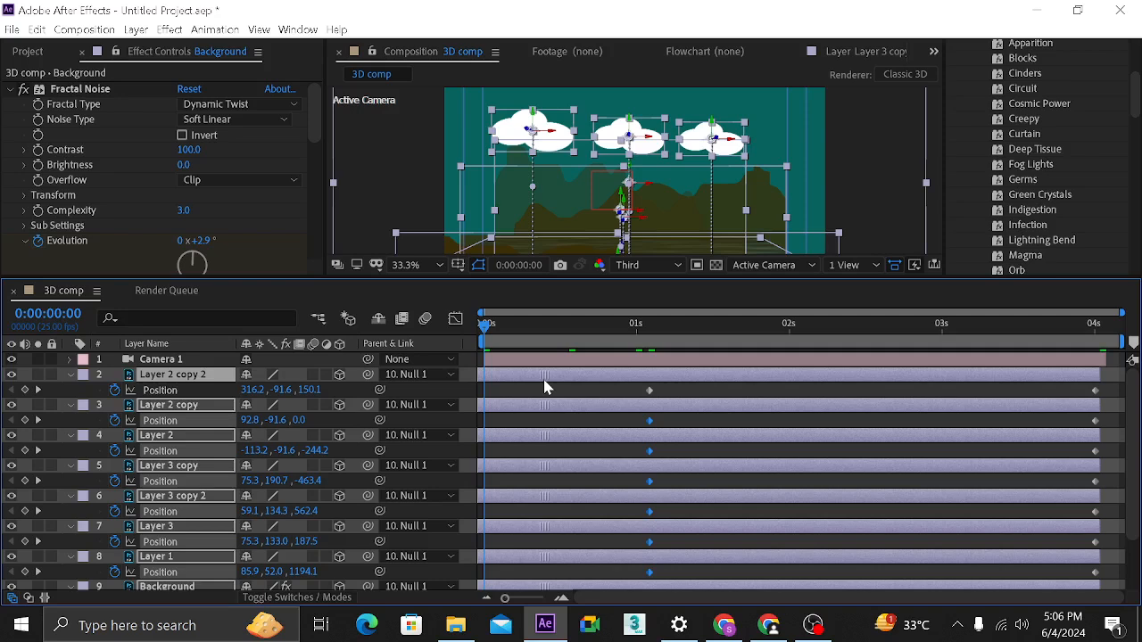
left_click(1095, 391)
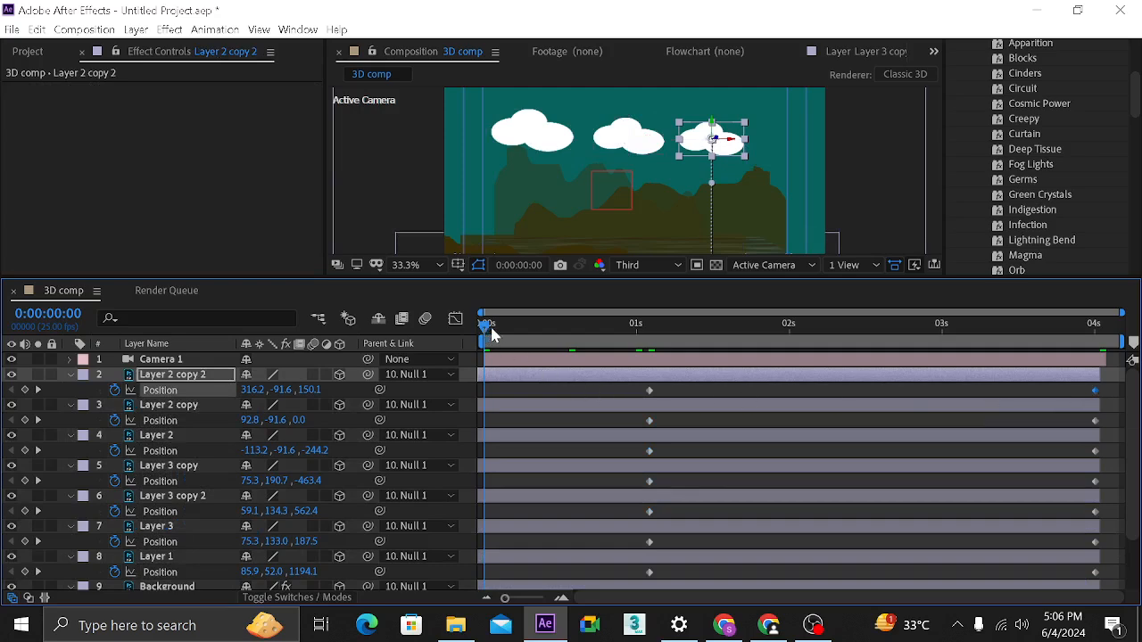
left_click_drag(491, 334, 1106, 390)
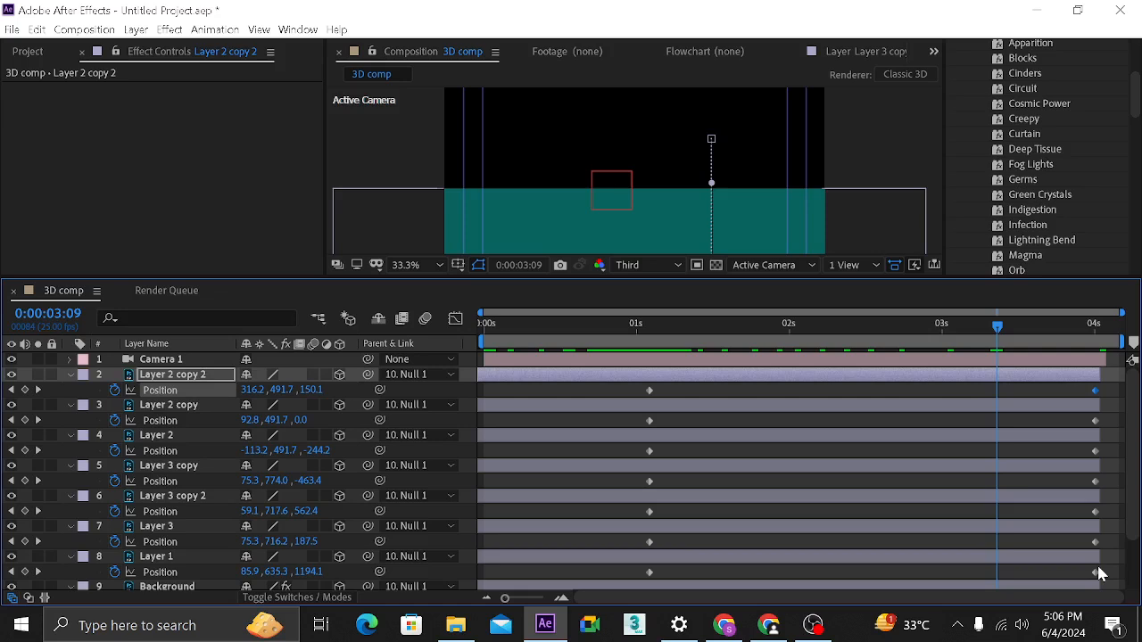
- Move the last Position keyframes of all layers from Layer 2 copy 2 through Background to the composition start and deselect them
left_click(1096, 572)
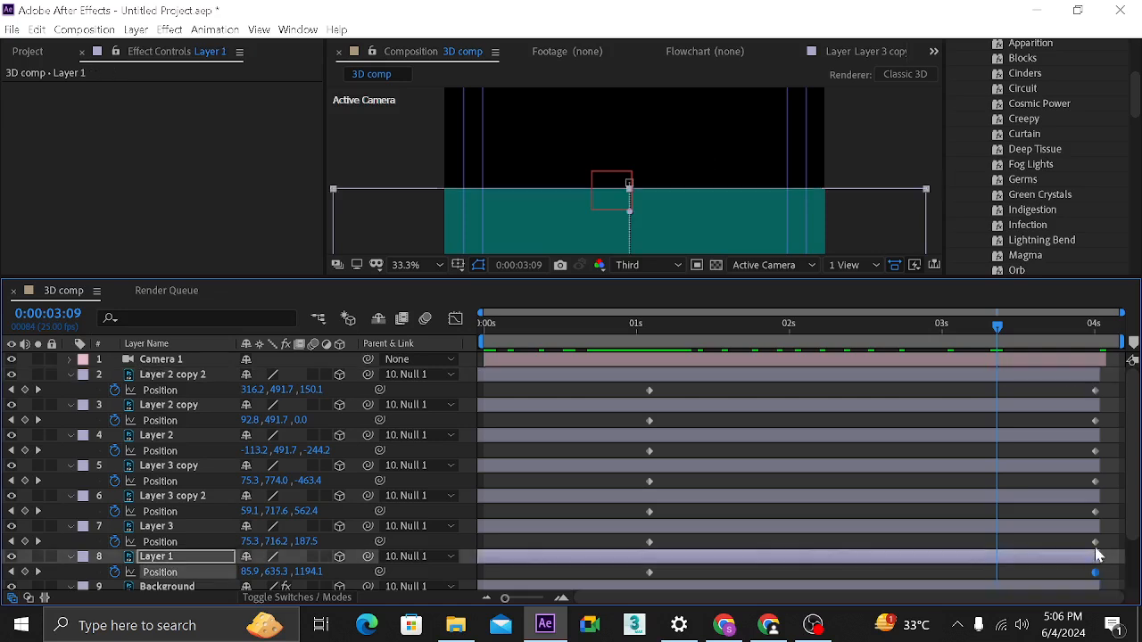
left_click(1096, 542)
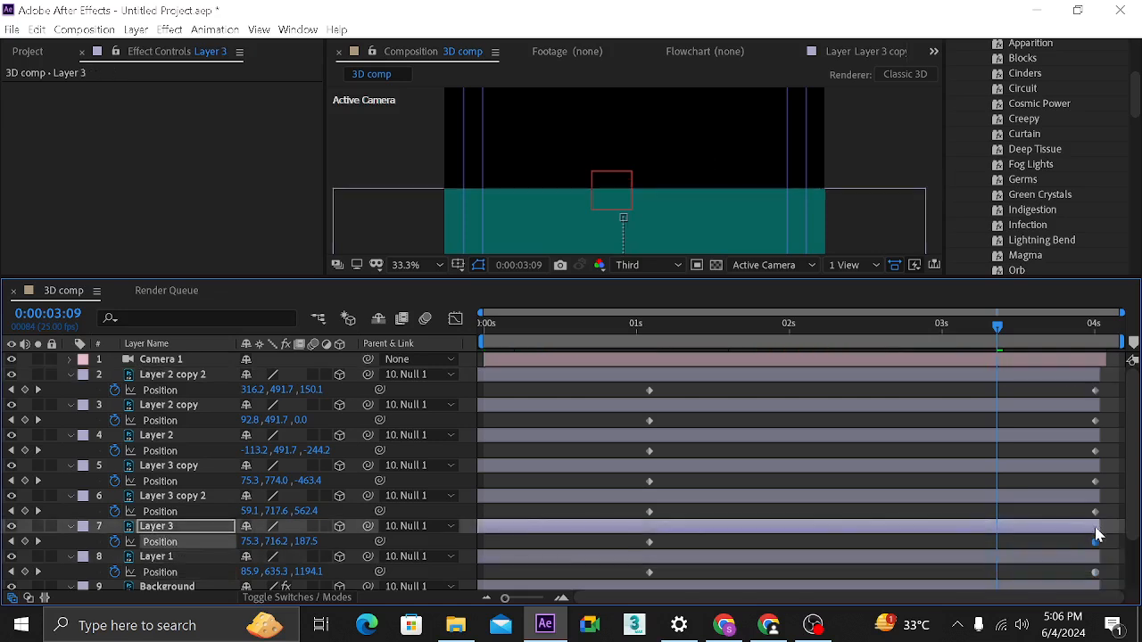
left_click(1095, 390, "shift")
left_click(1095, 420, "shift")
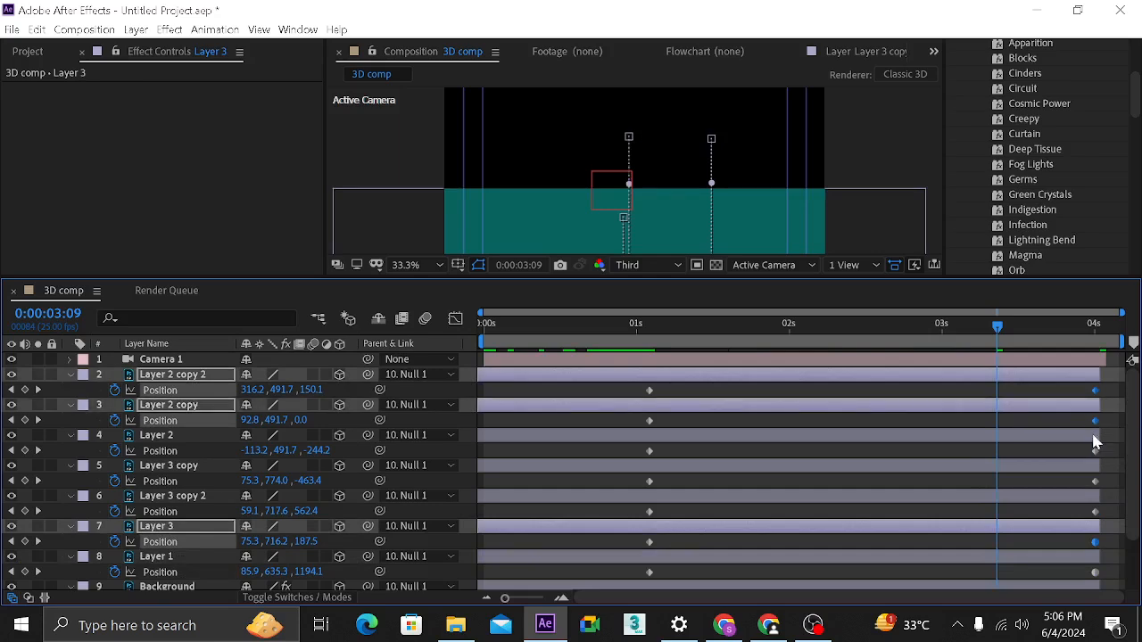
left_click(1095, 450, "shift")
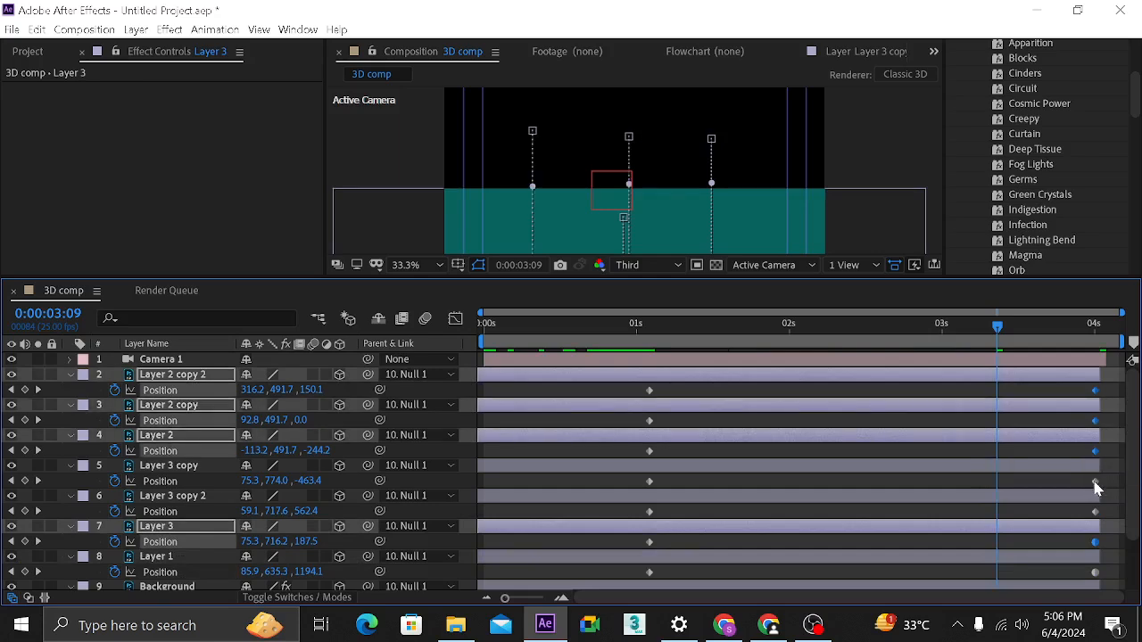
left_click(1095, 482, "shift")
left_click(1095, 511, "shift")
left_click(1094, 572, "shift")
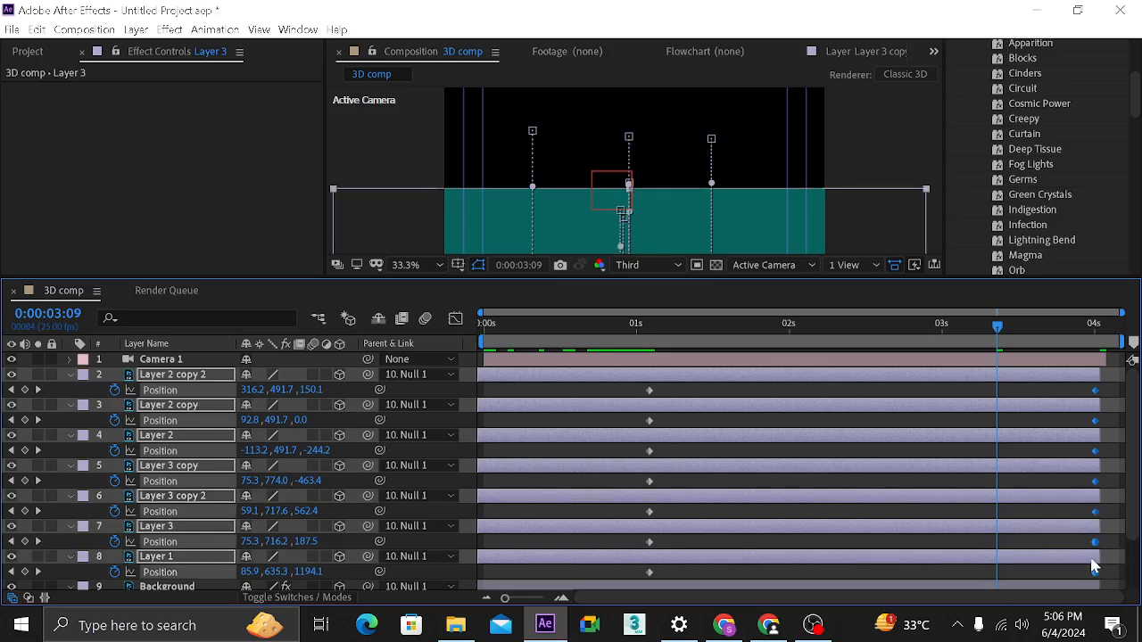
scroll(1095, 567, "down", 3)
left_click(1096, 535, "shift")
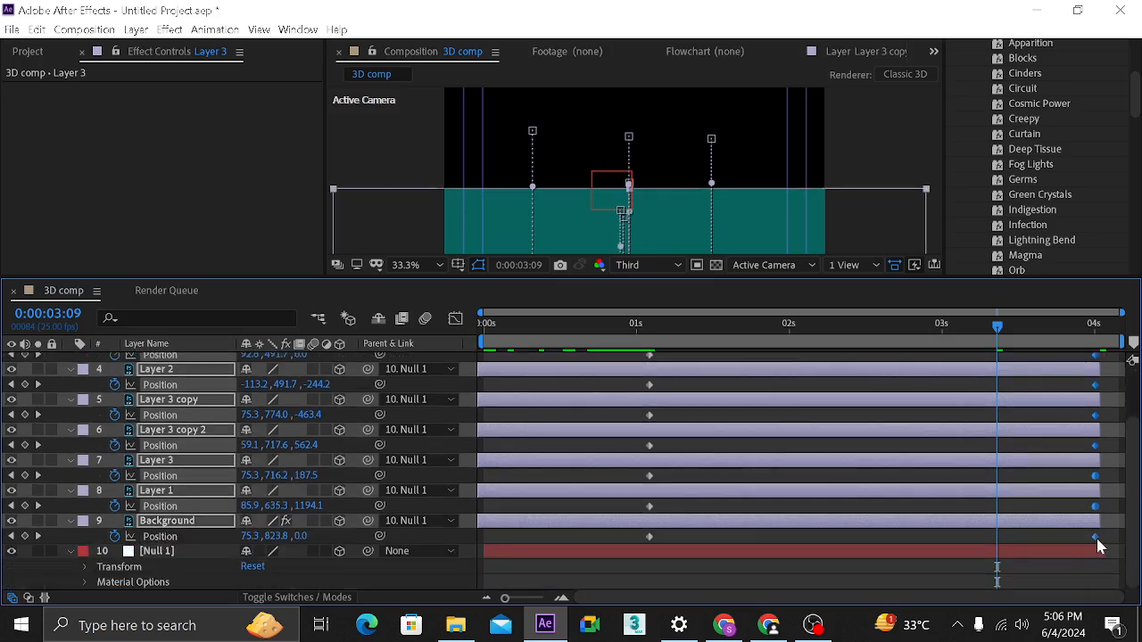
left_click_drag(1095, 536, 936, 536)
left_click_drag(778, 546, 489, 544)
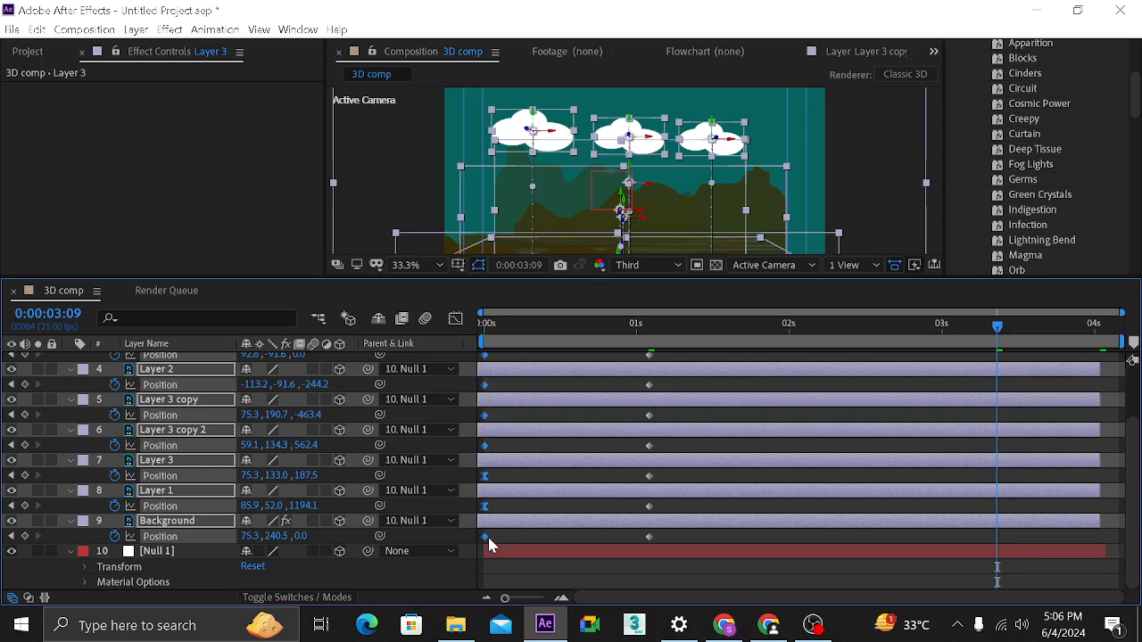
left_click(514, 537)
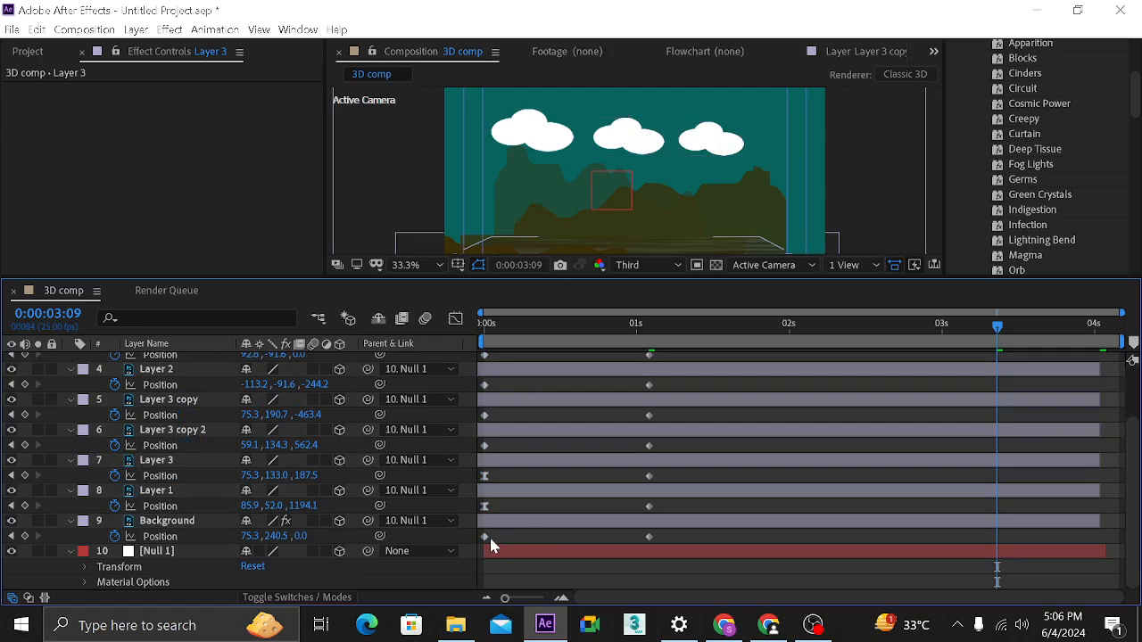
- Stagger the Position keyframe pairs of Background, Layer 1 and Layer 3 one after another within about the first half second
left_click_drag(649, 538, 613, 546)
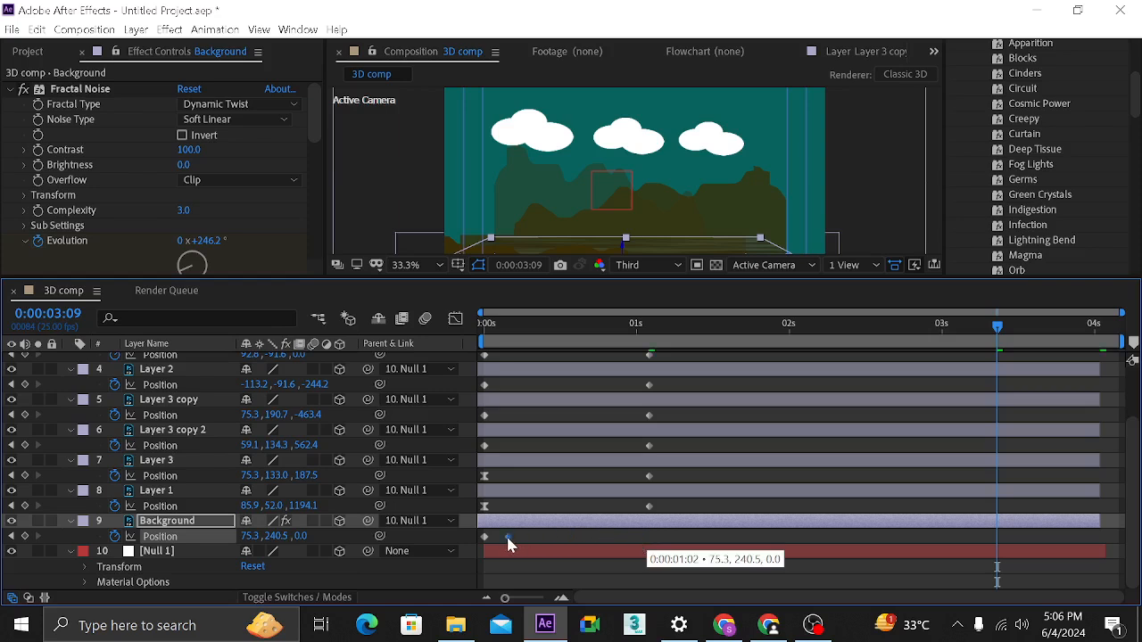
left_click_drag(508, 545, 514, 510)
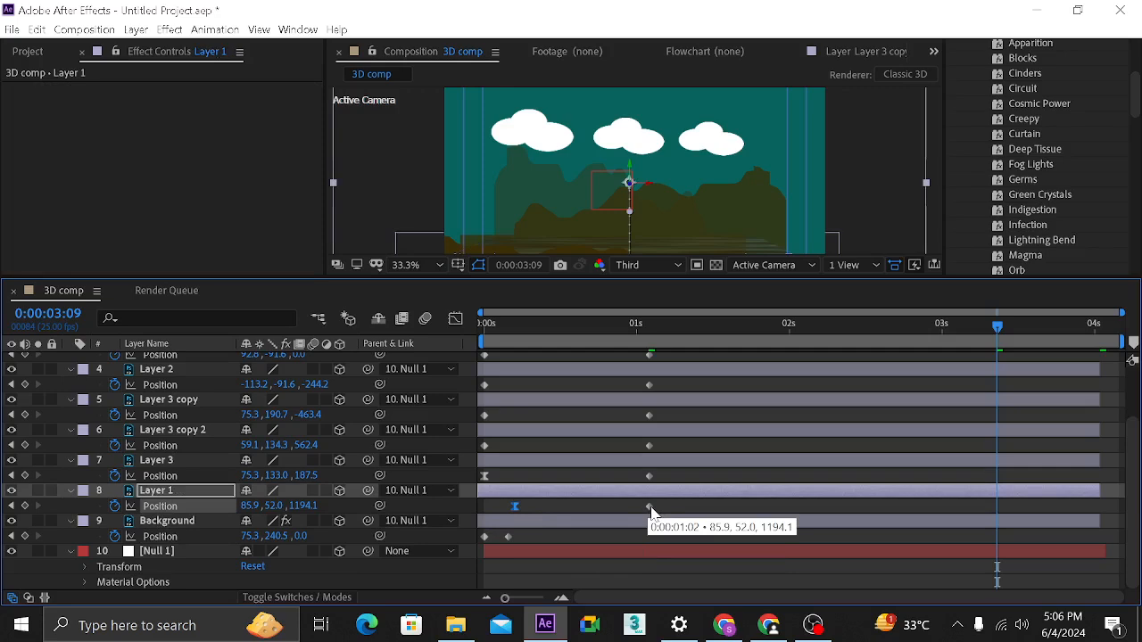
left_click_drag(649, 507, 545, 516)
left_click_drag(485, 476, 539, 485)
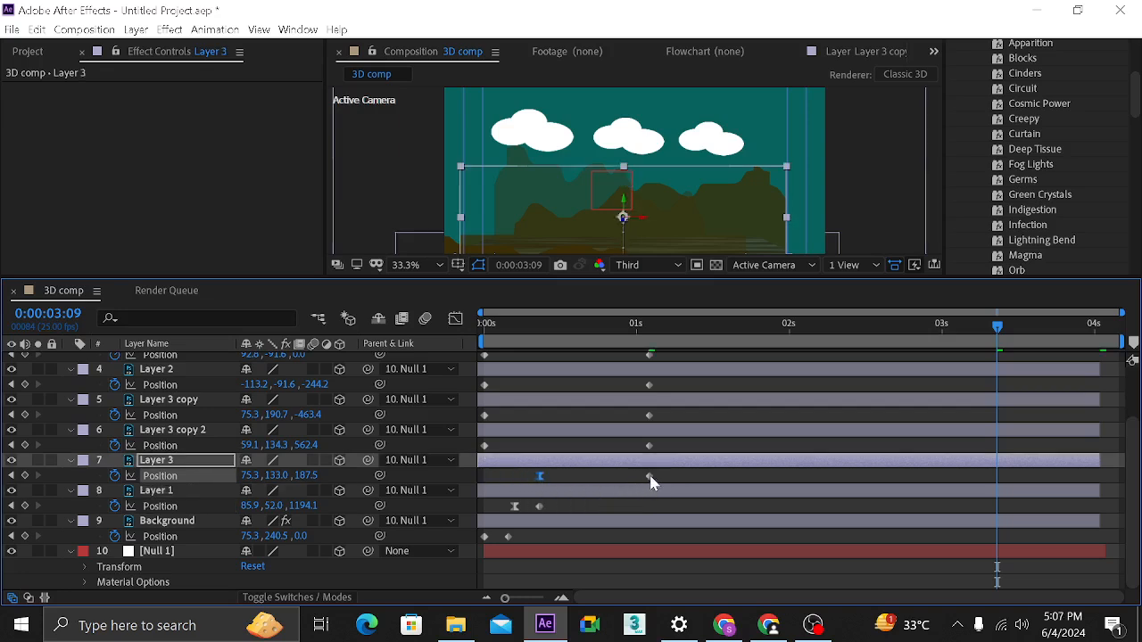
left_click_drag(649, 478, 565, 478)
- Stagger the Position keyframe pairs of Layer 3 copy 2, Layer 3 copy, Layer 2 and Layer 2 copy, ending shortly after 1 second
left_click_drag(487, 447, 565, 457)
left_click_drag(650, 451, 588, 455)
left_click(485, 416)
left_click_drag(510, 423, 636, 389)
left_click(493, 388)
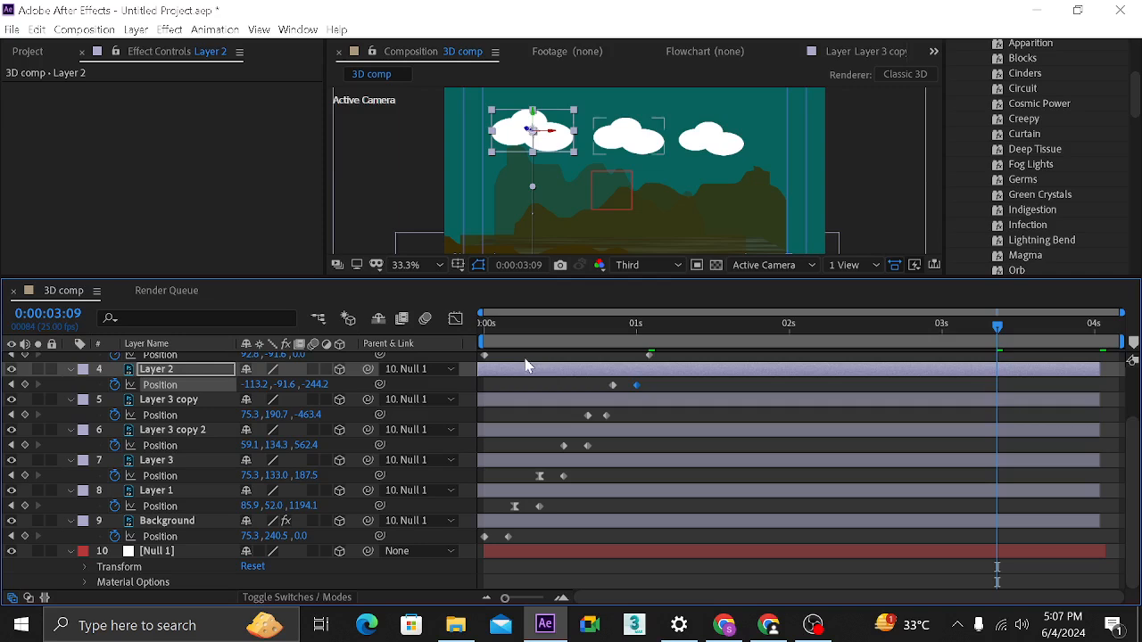
left_click_drag(488, 357, 662, 357)
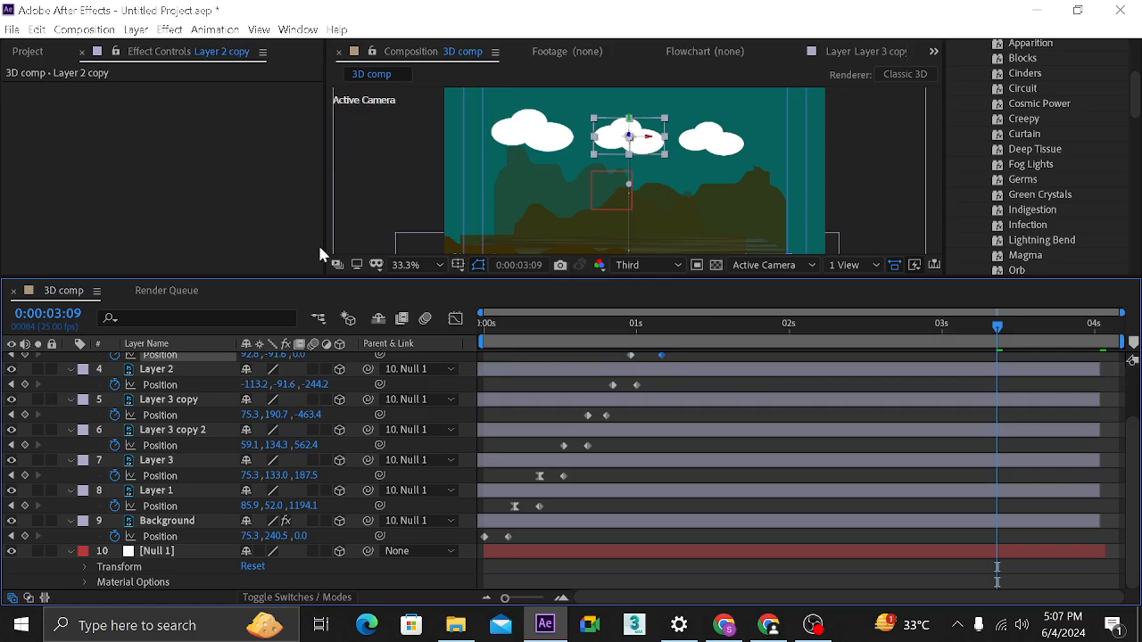
- Preview the animation in the maximized composition view at Fit up to 100% magnification, and restore the normal panel layout
key("grave")
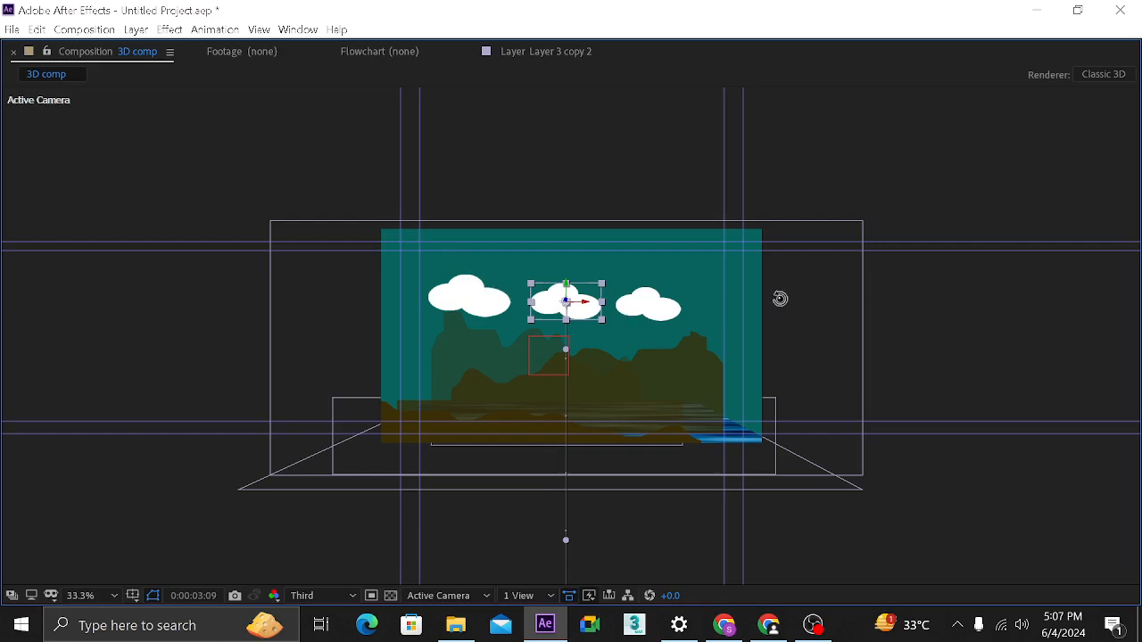
left_click_drag(643, 306, 641, 305)
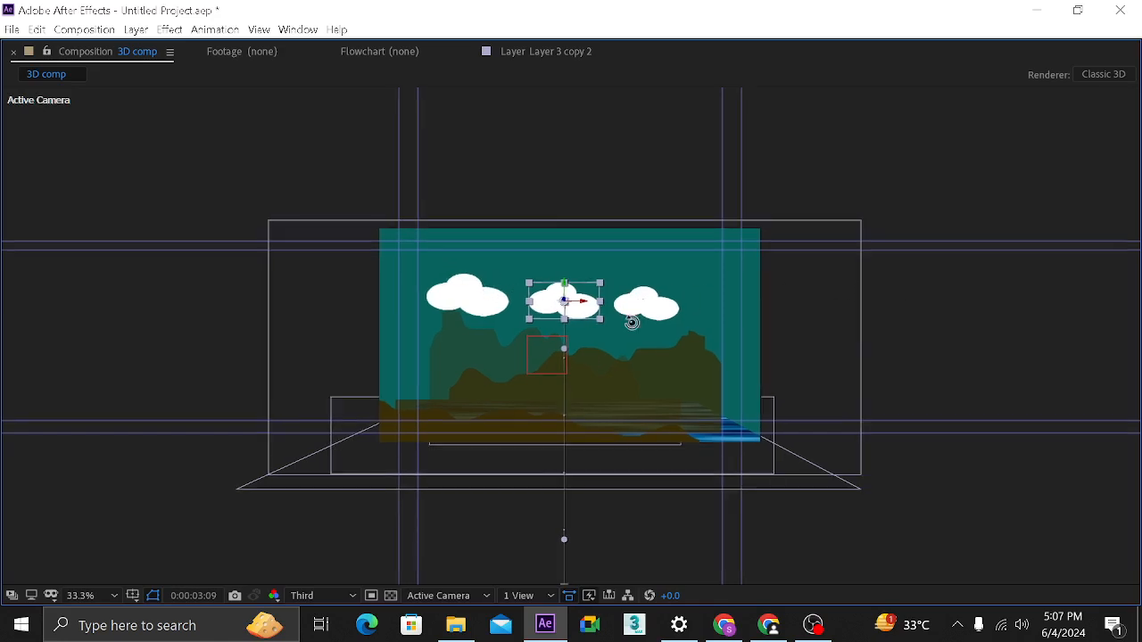
left_click(88, 598)
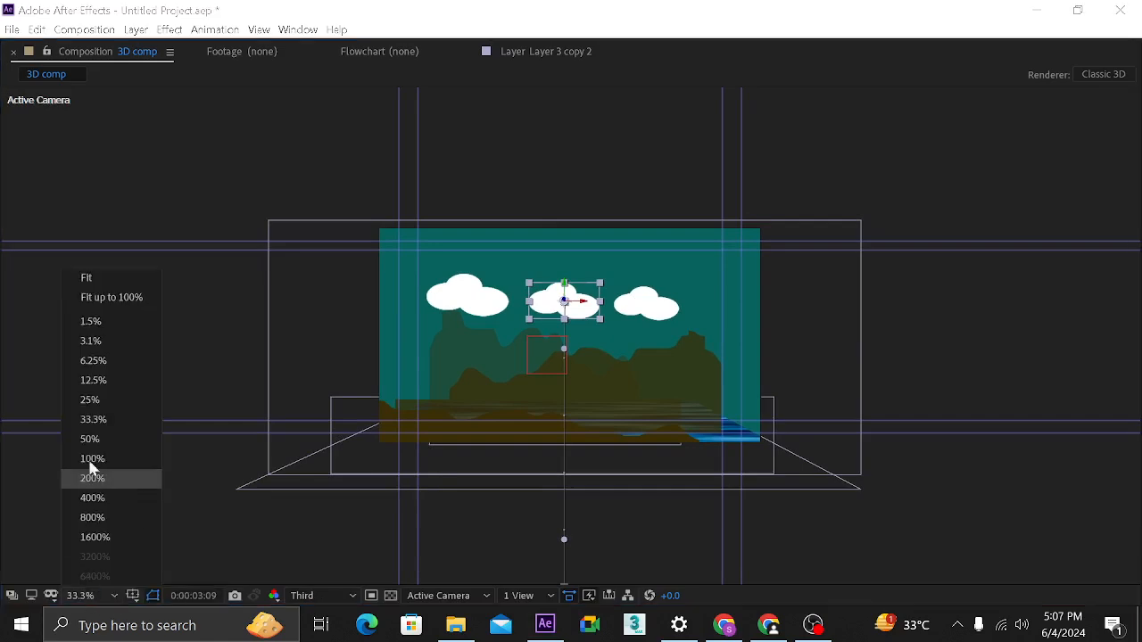
left_click(87, 299)
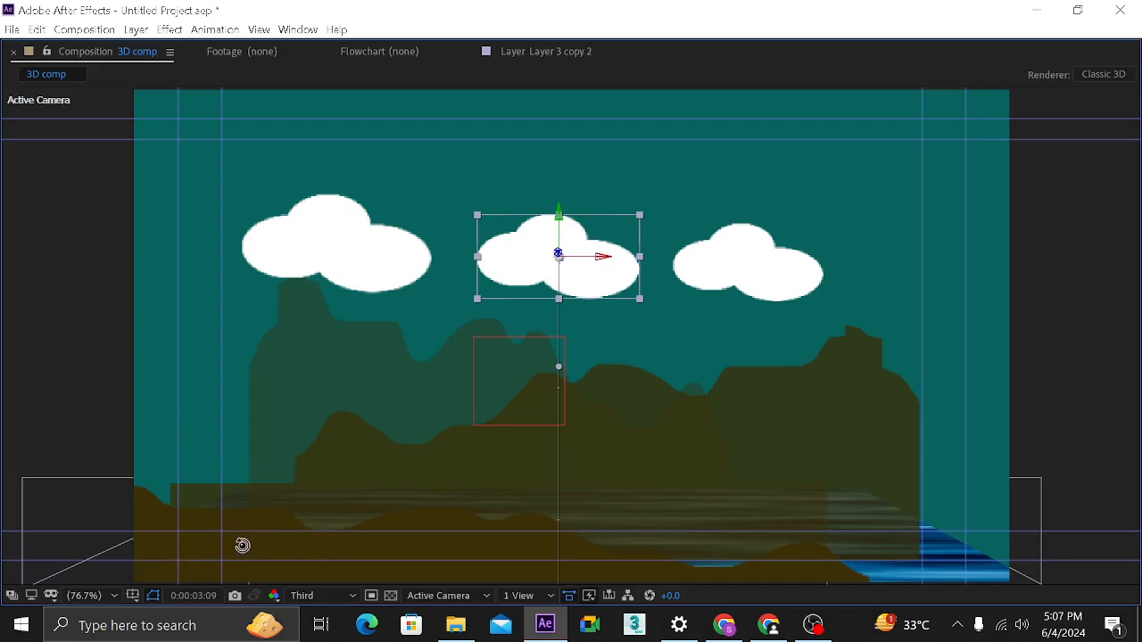
key("space")
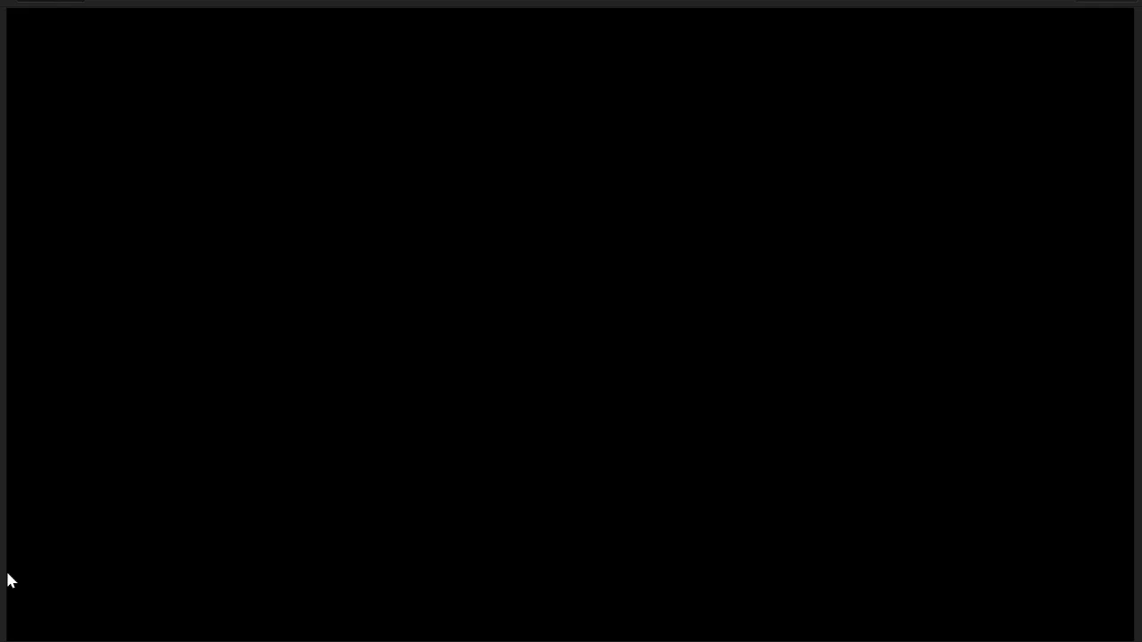
key("Escape")
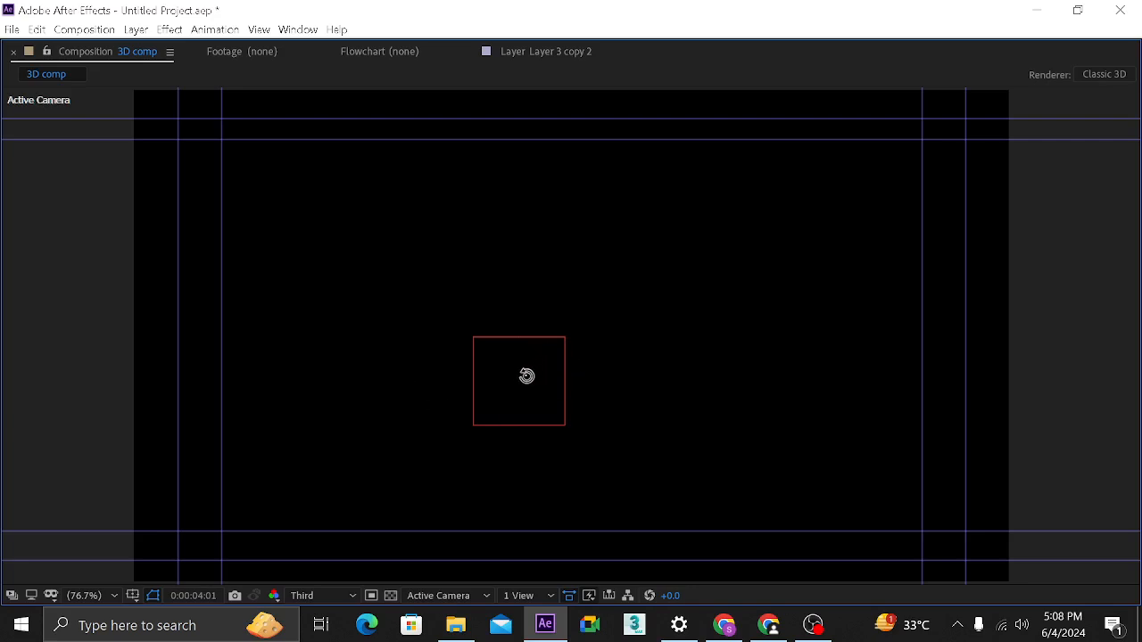
key("grave")
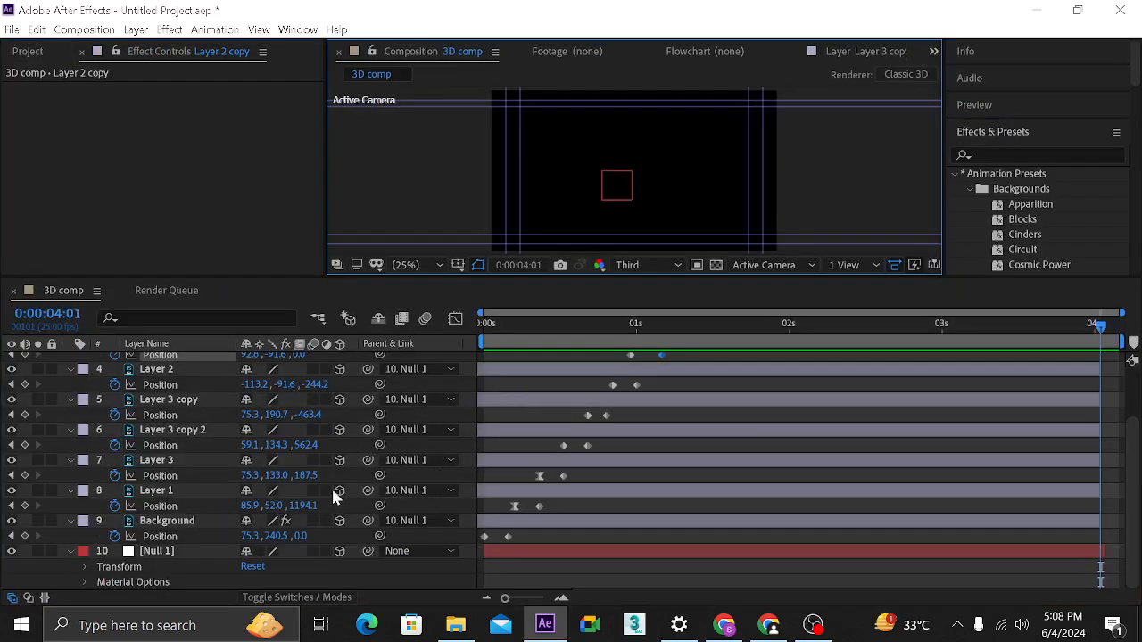
- At 0:00:00:04, enlarge the Background water layer to a Scale of 108.6, 284.9, 97.8%
left_click(175, 539)
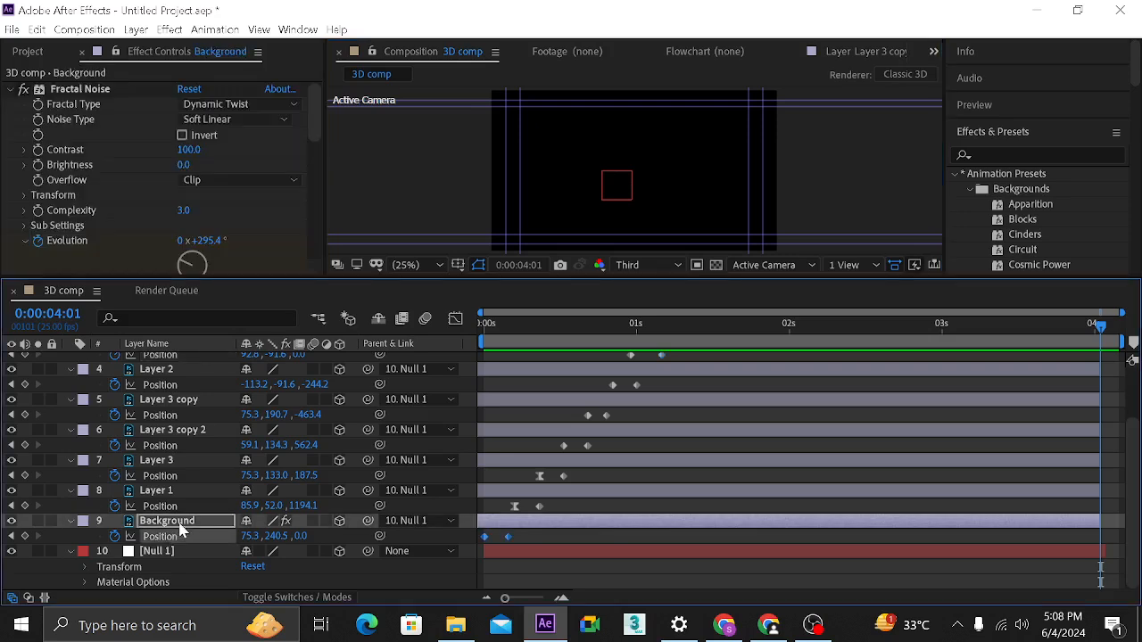
left_click(180, 524)
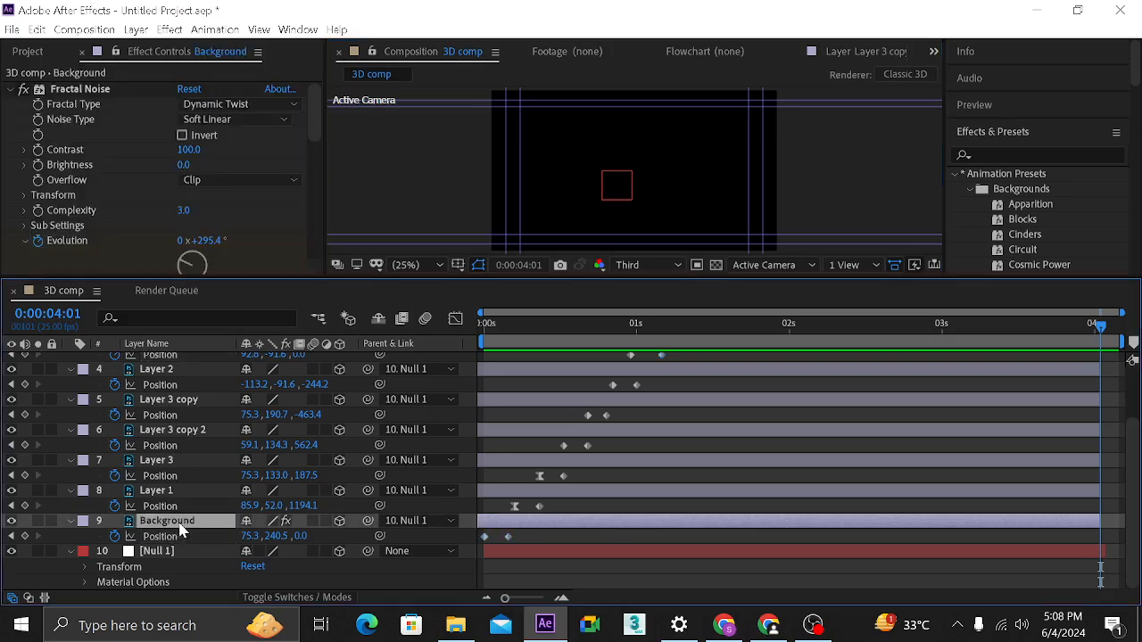
left_click(277, 536)
mouse_move(492, 330)
left_mouse_down()
mouse_move(522, 335)
mouse_move(509, 336)
left_mouse_up()
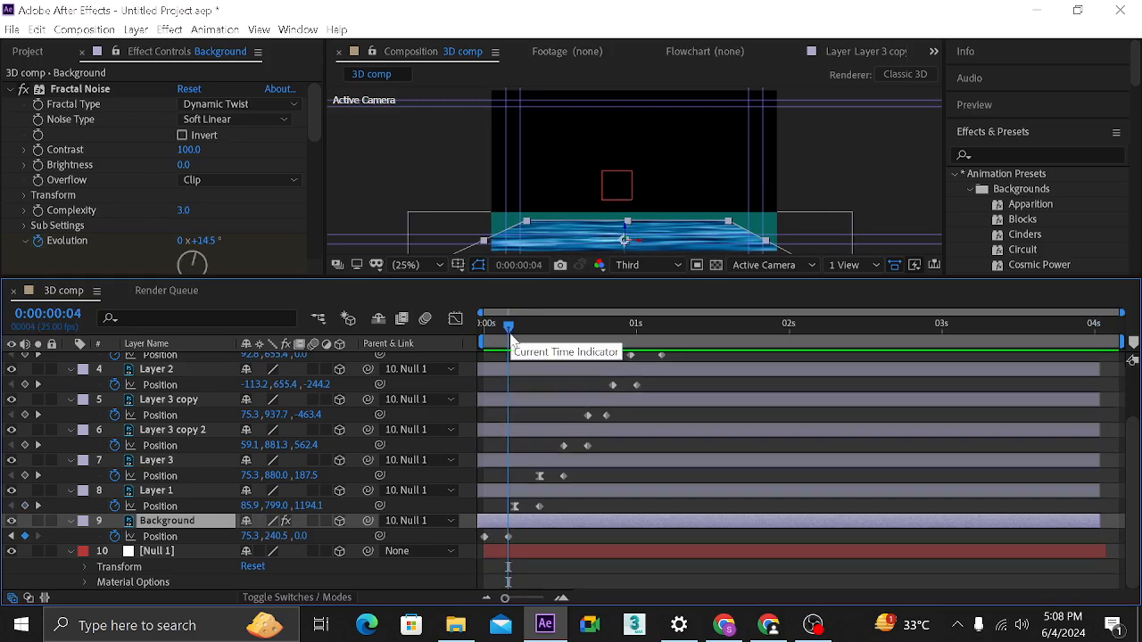
key("s")
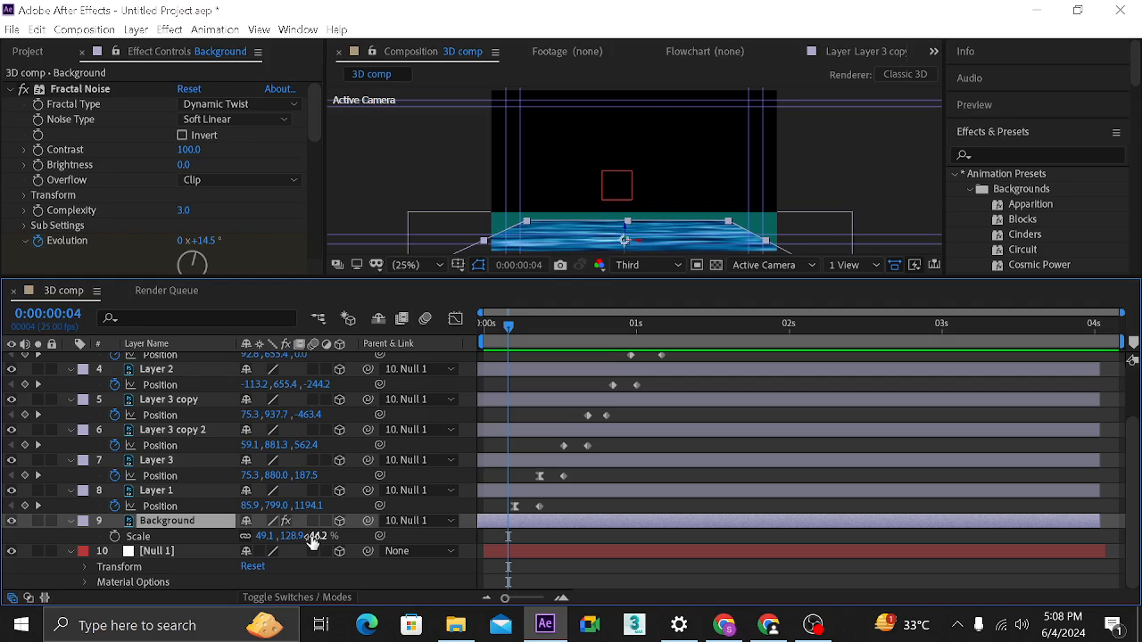
left_click_drag(295, 538, 439, 541)
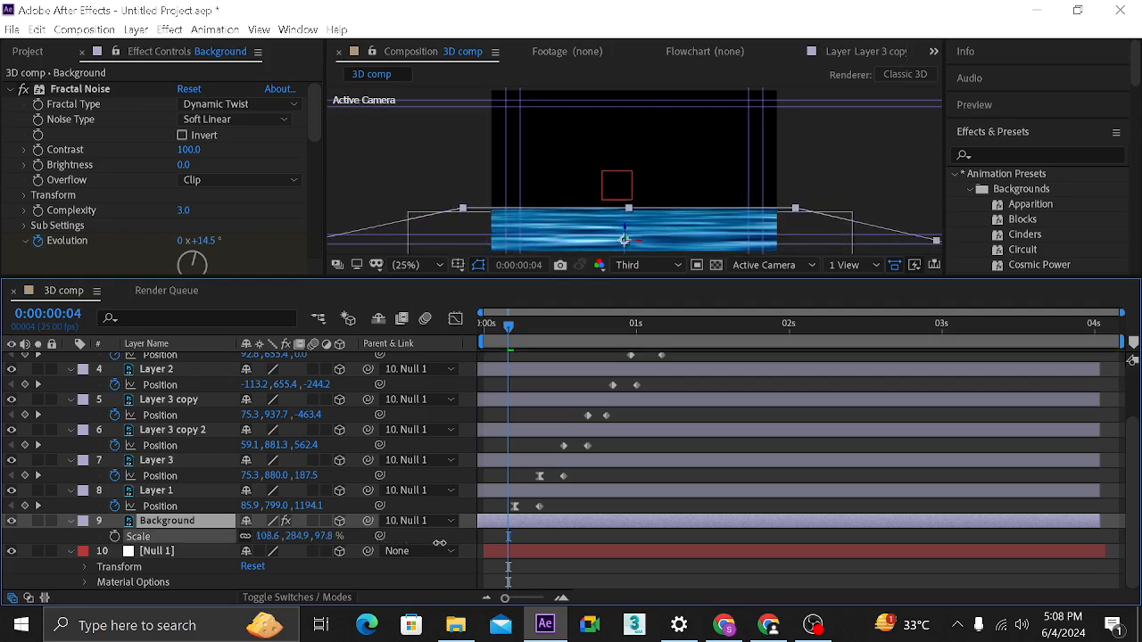
- Preview the animation from the composition start and stop it at 0:00:02:22
left_click_drag(510, 328, 470, 332)
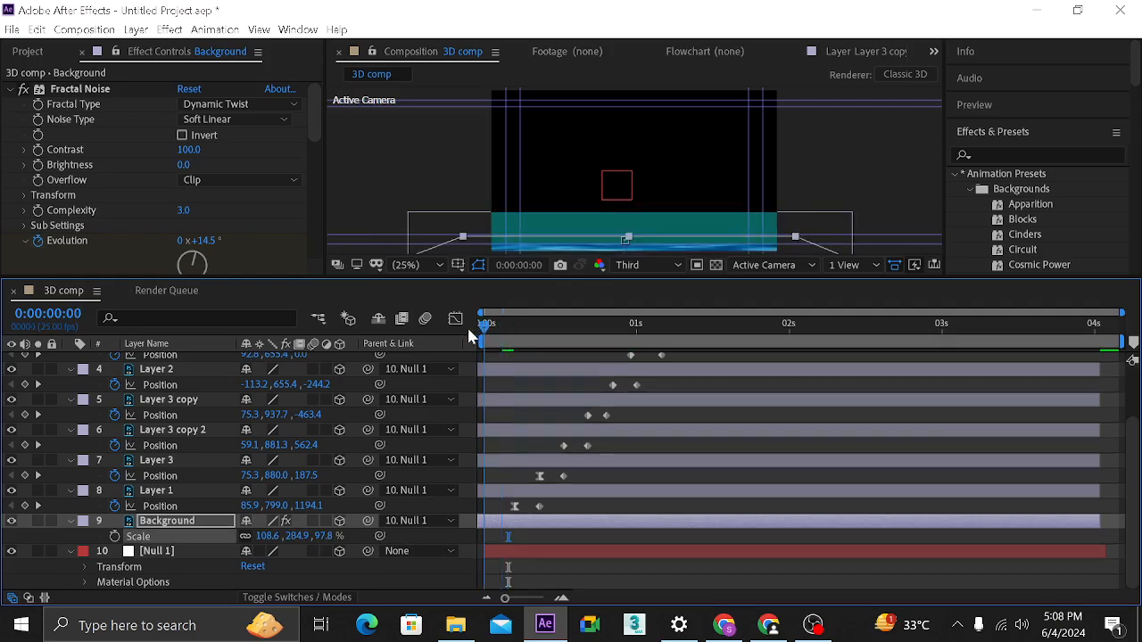
key("space")
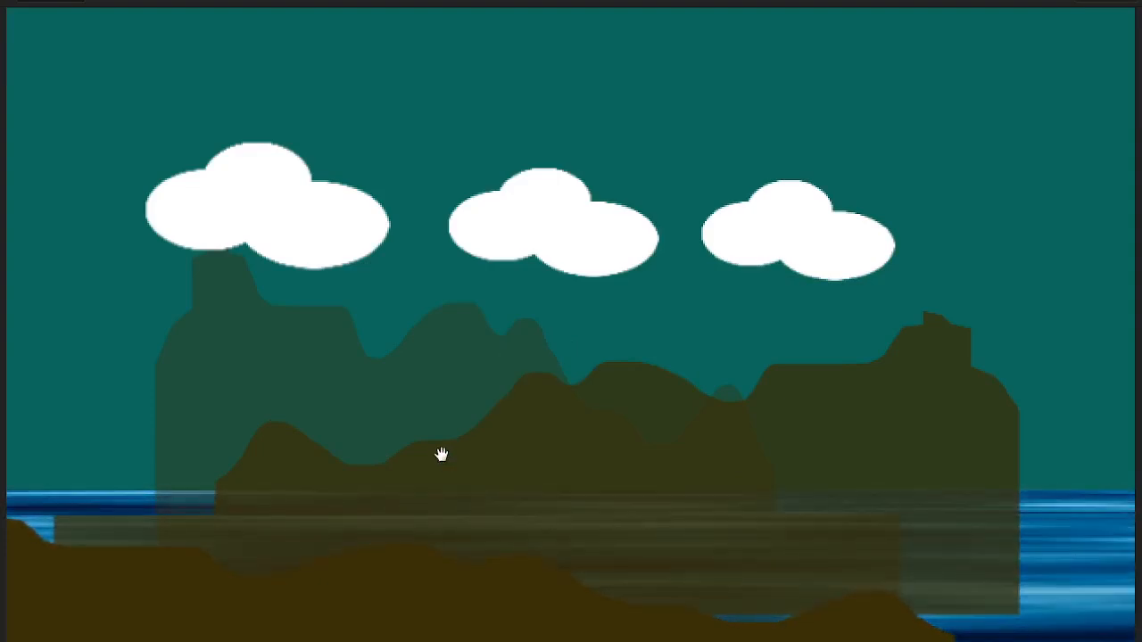
key("space")
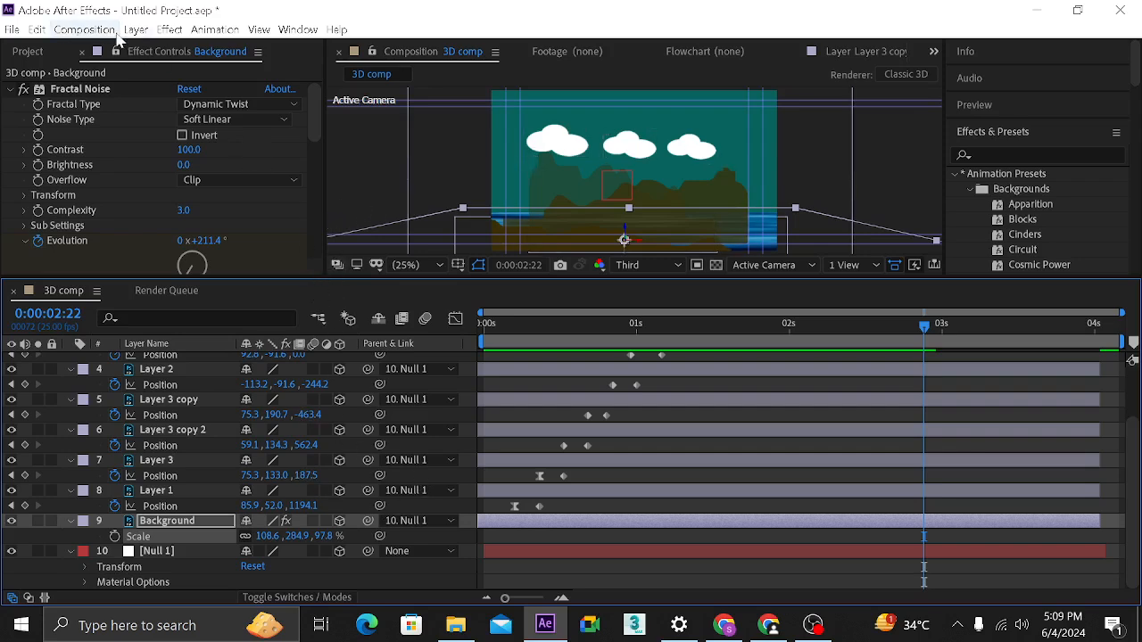
- Collapse the displayed properties of all layers from Camera 1 through Null 1 and deselect the layers
left_click(148, 33)
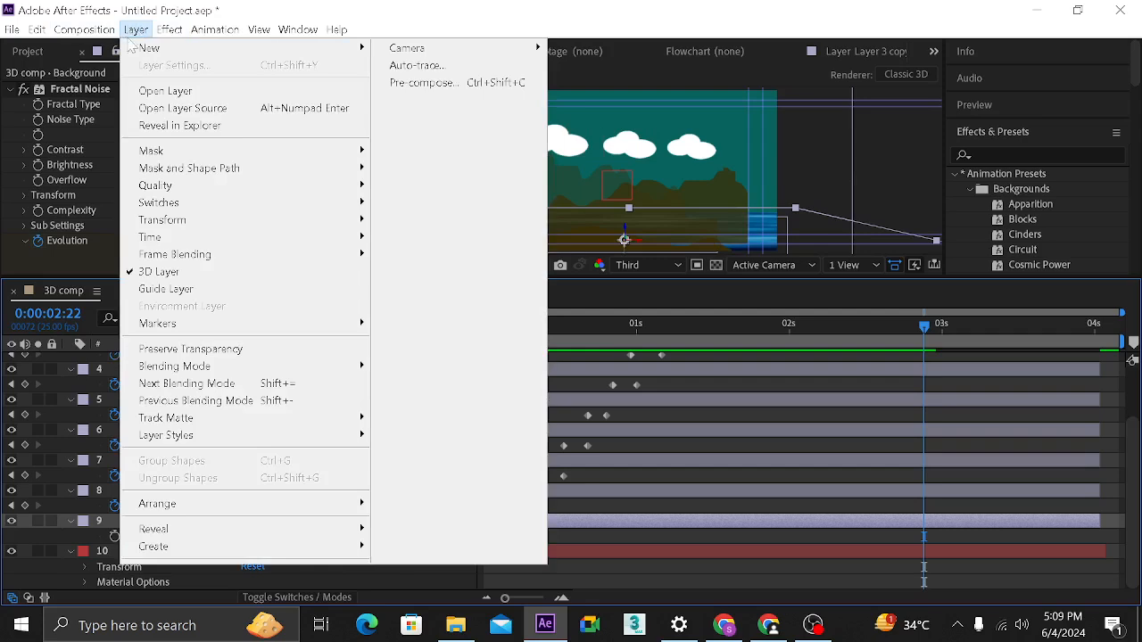
left_click(107, 530)
scroll(166, 387, "up", 2)
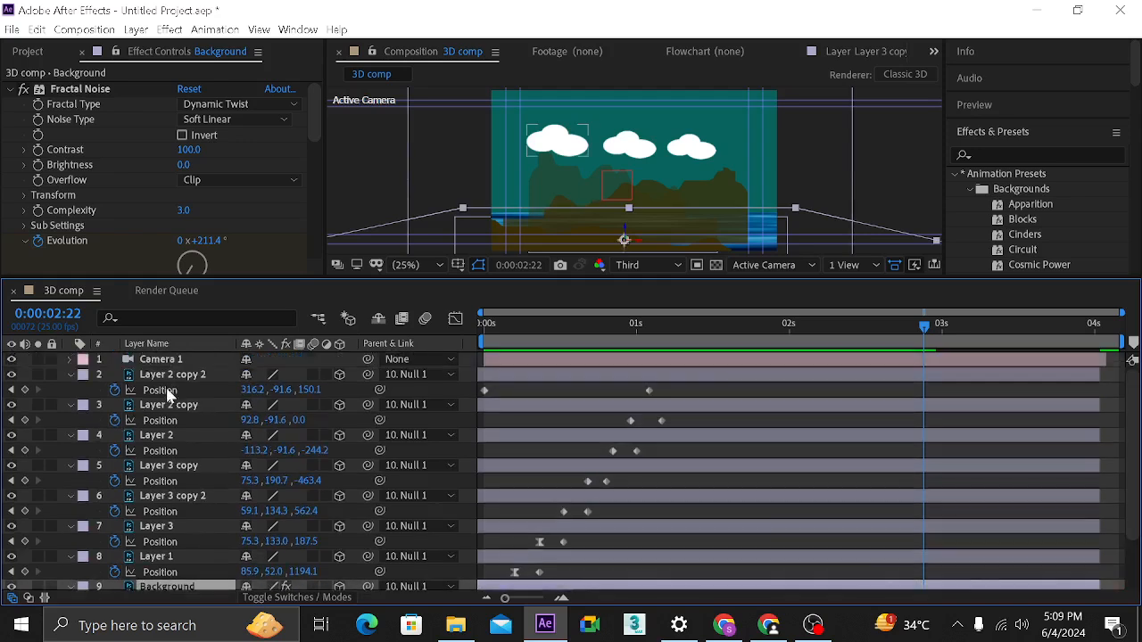
left_click(164, 360, "shift")
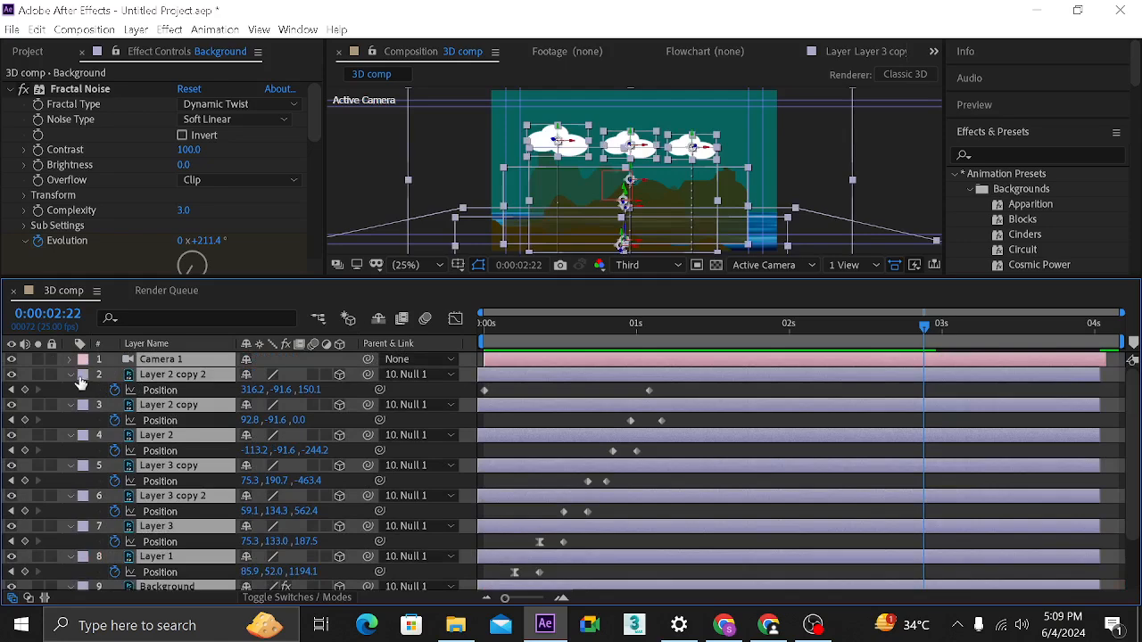
scroll(162, 384, "down", 1)
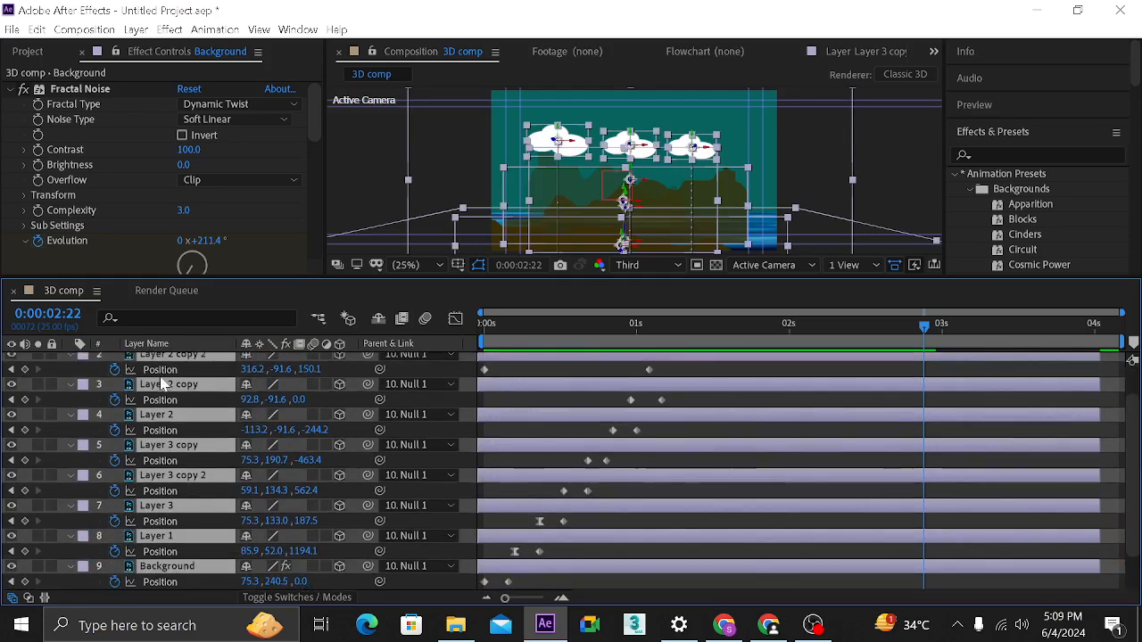
key("u")
left_click(184, 547)
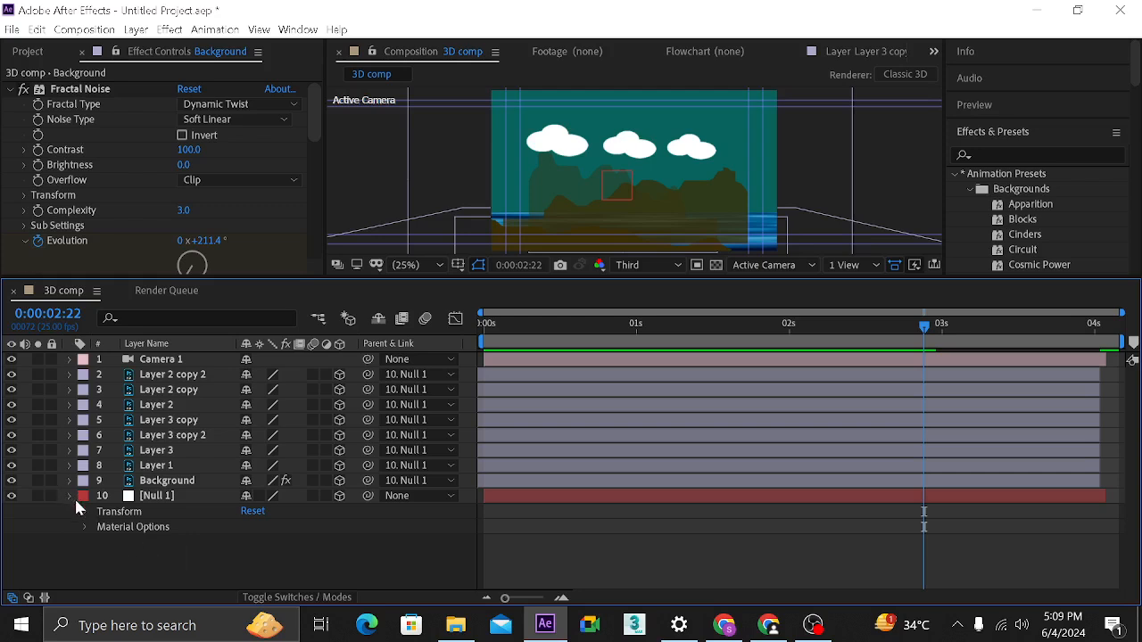
left_click(70, 496)
- Start a new light layer in the composition and name it Glow
right_click(169, 537)
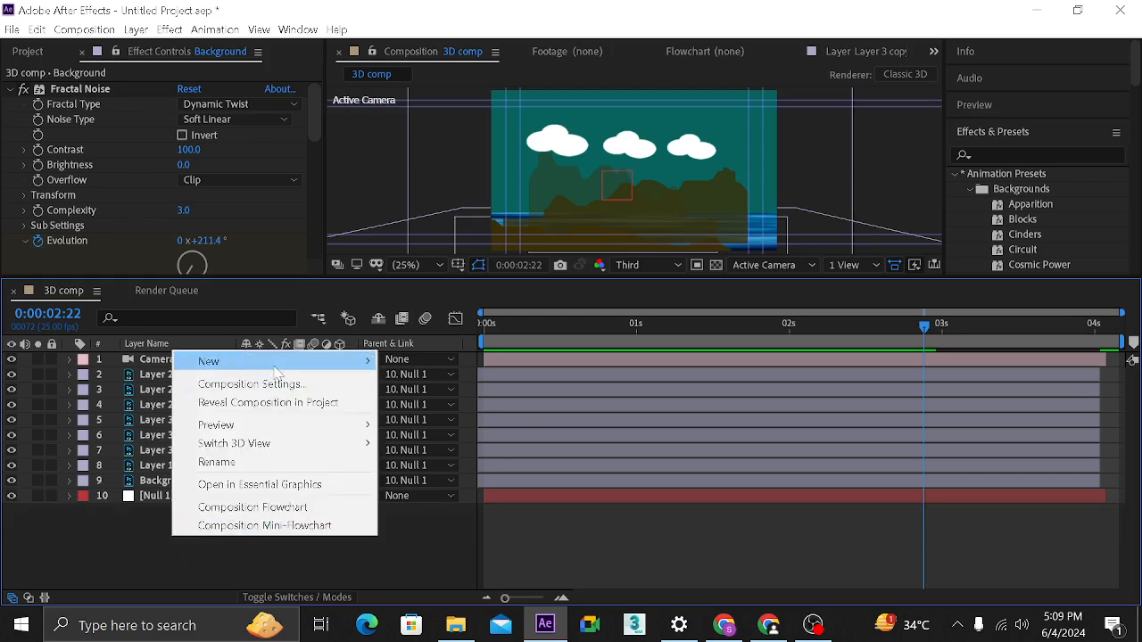
mouse_move(272, 364)
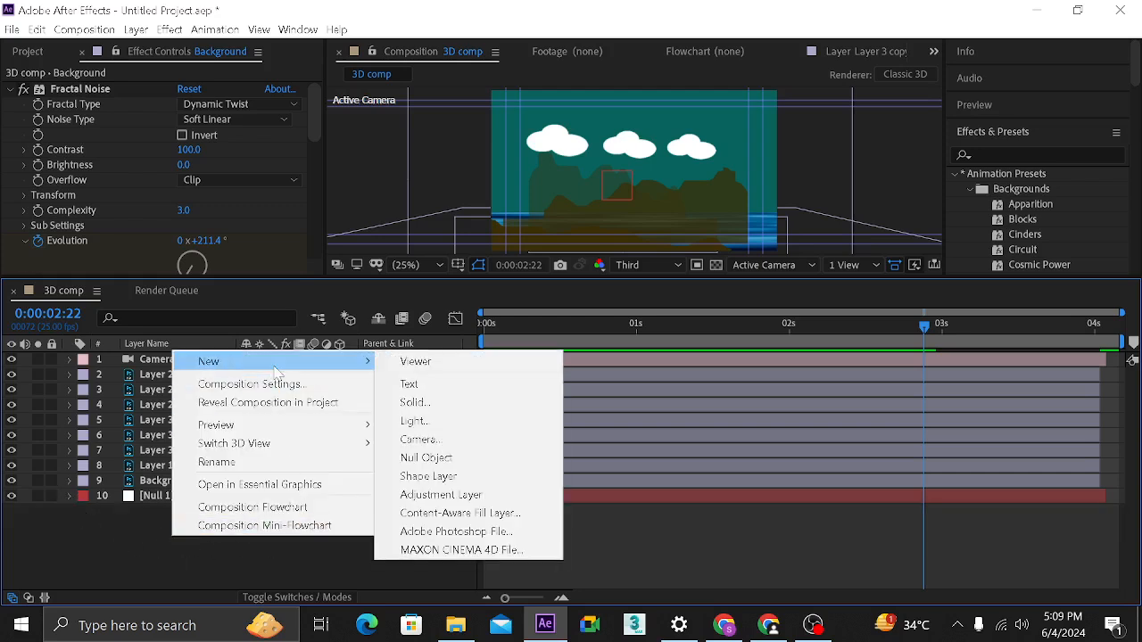
left_click(413, 421)
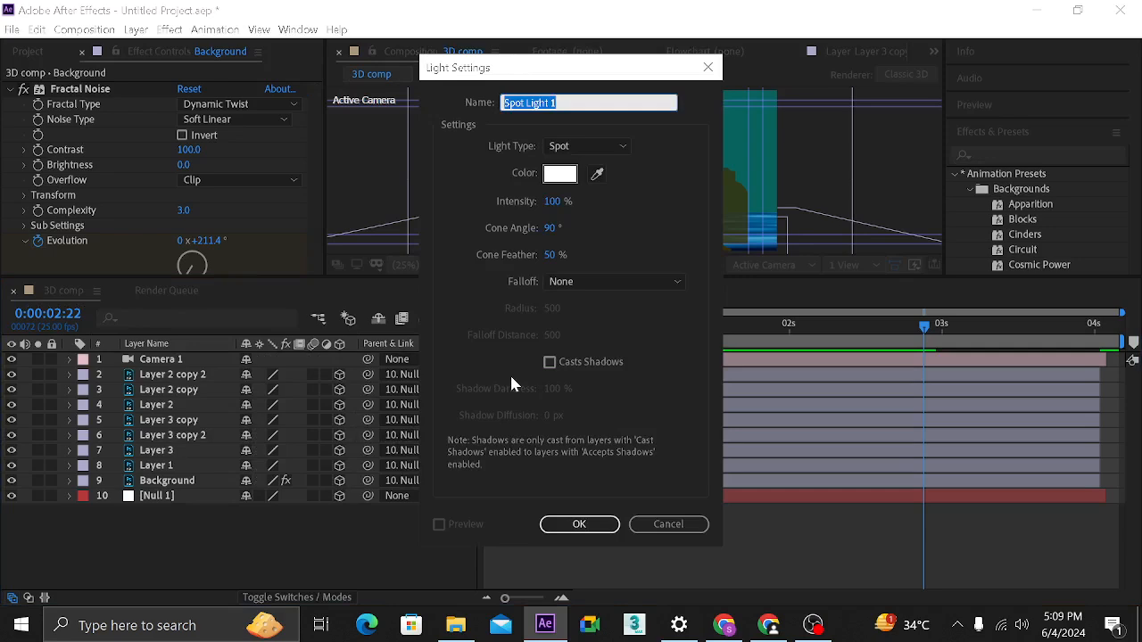
type("sun")
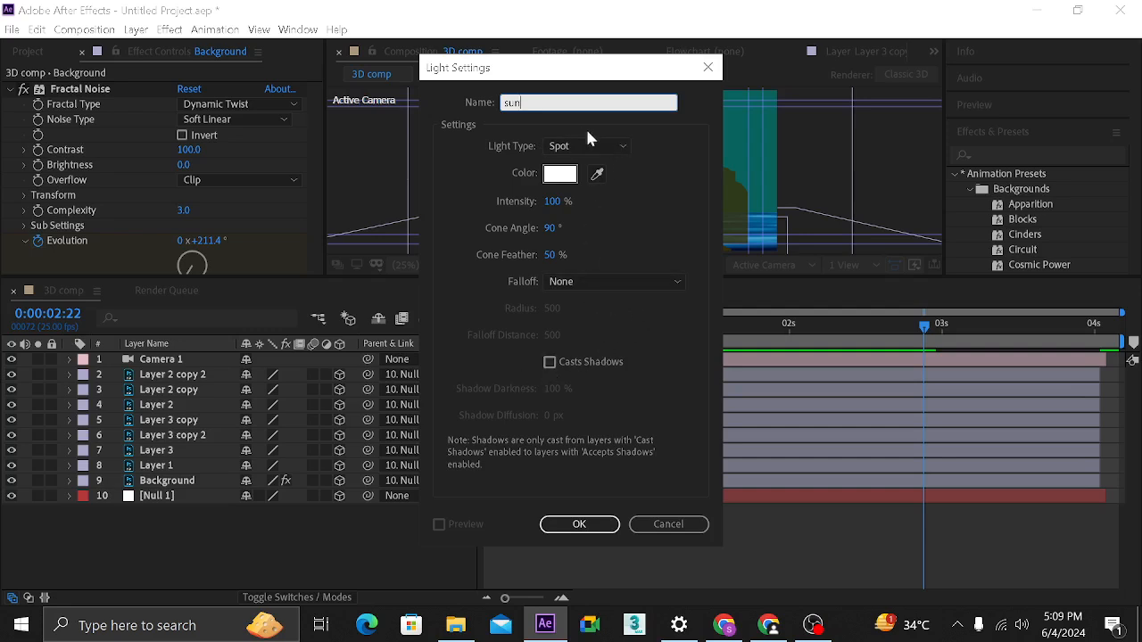
double_click(531, 104)
type("Glow")
- Set the Glow light's color to a pale yellow
left_click(560, 173)
left_click_drag(625, 185, 726, 346)
left_click(867, 376)
left_click(867, 366)
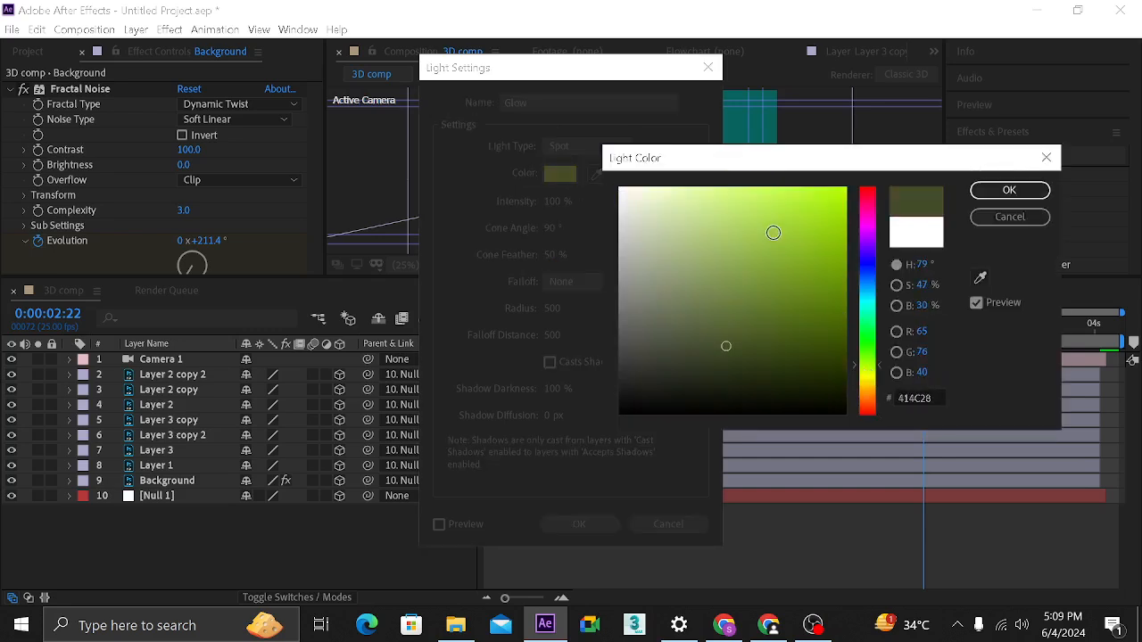
mouse_move(765, 208)
left_mouse_down()
mouse_move(778, 264)
mouse_move(661, 207)
left_mouse_up()
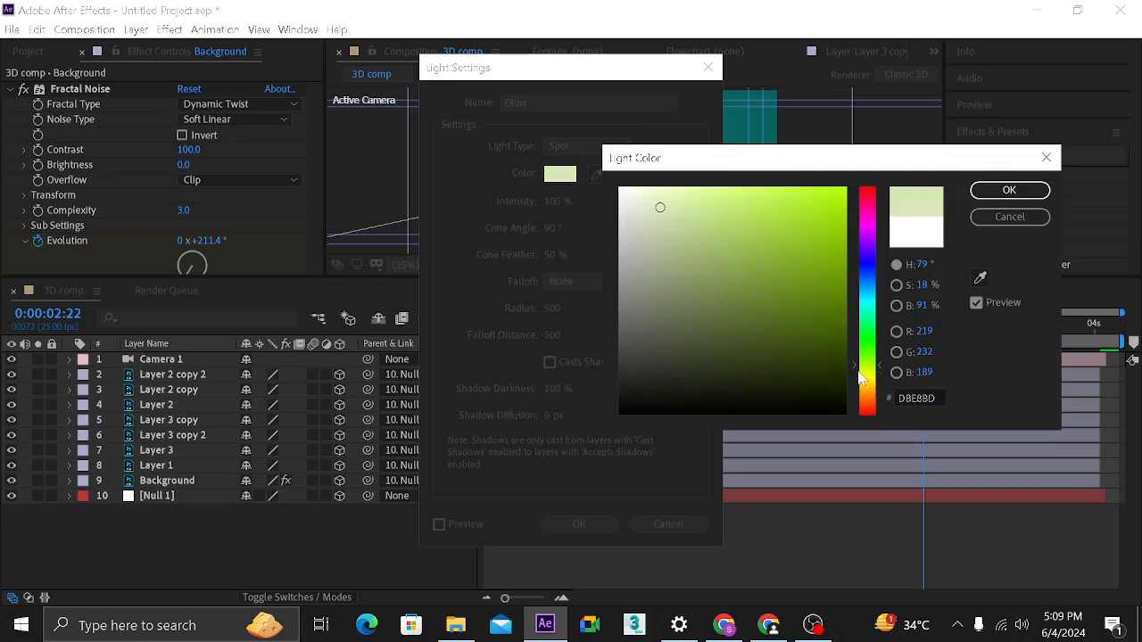
left_click(862, 371)
left_click(1006, 193)
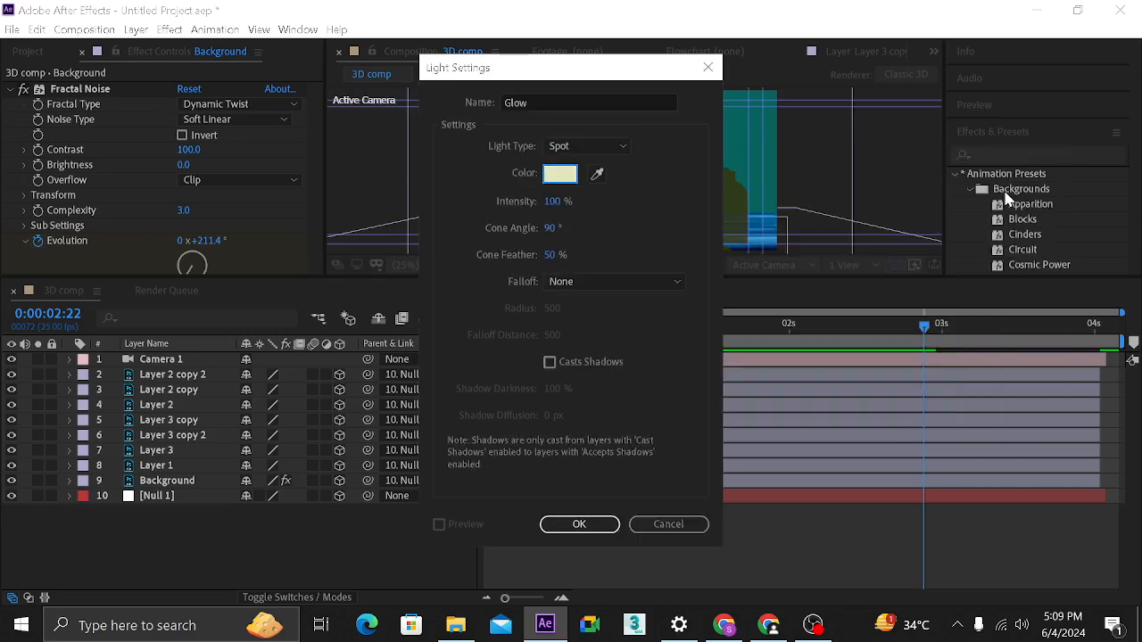
- Try the Parallel and Point light types for the Glow light, returning it to Spot
left_click(588, 148)
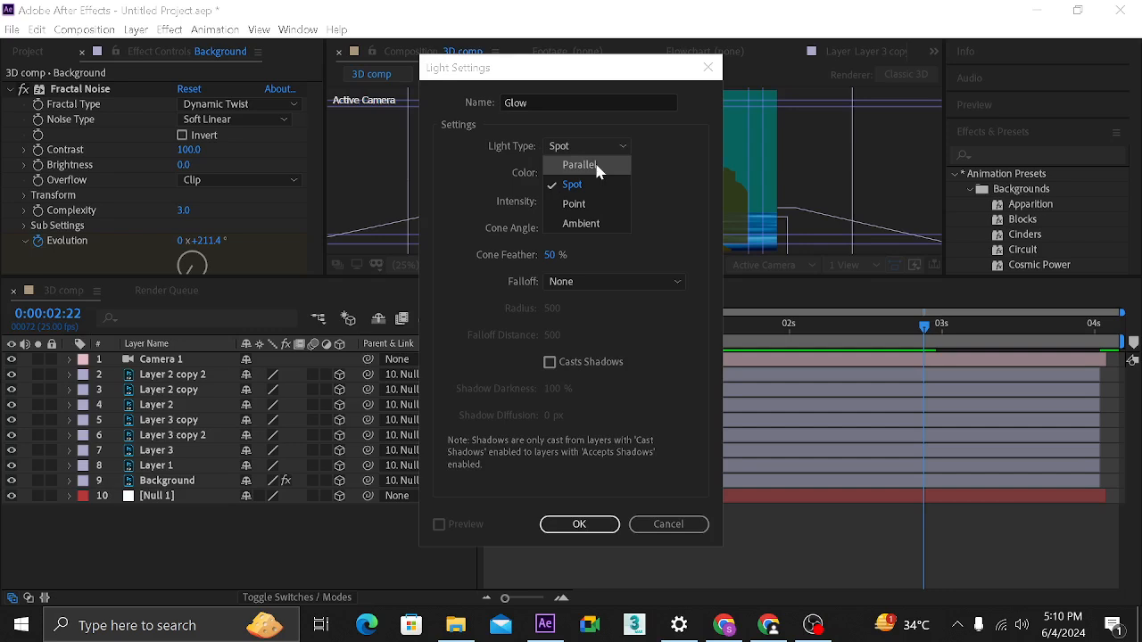
left_click(597, 166)
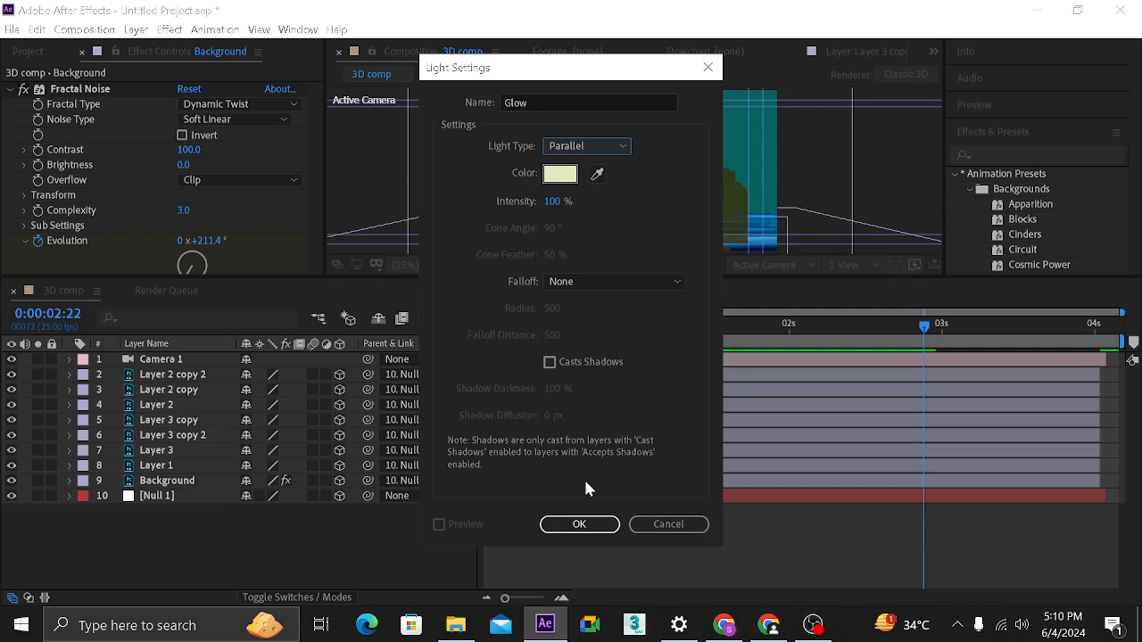
left_click(580, 147)
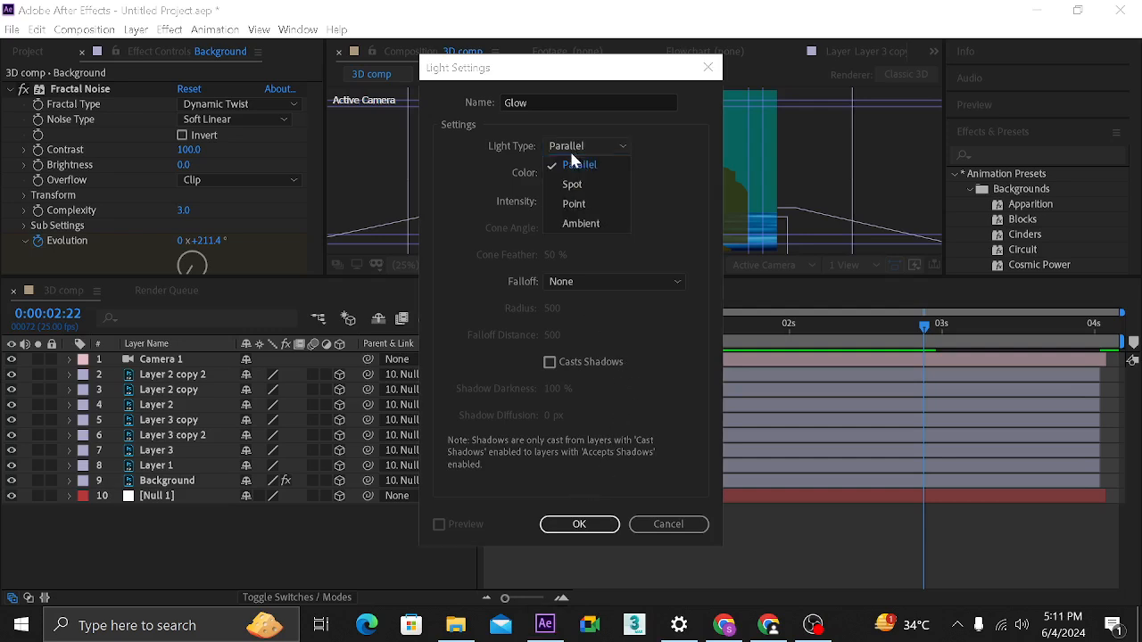
left_click(574, 185)
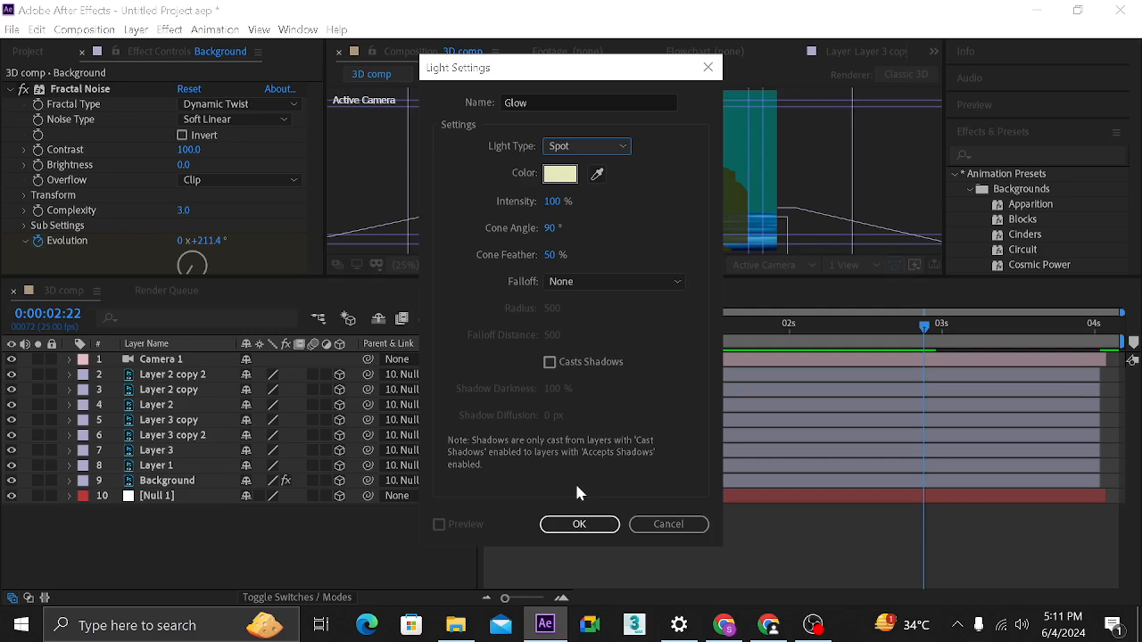
left_click(571, 148)
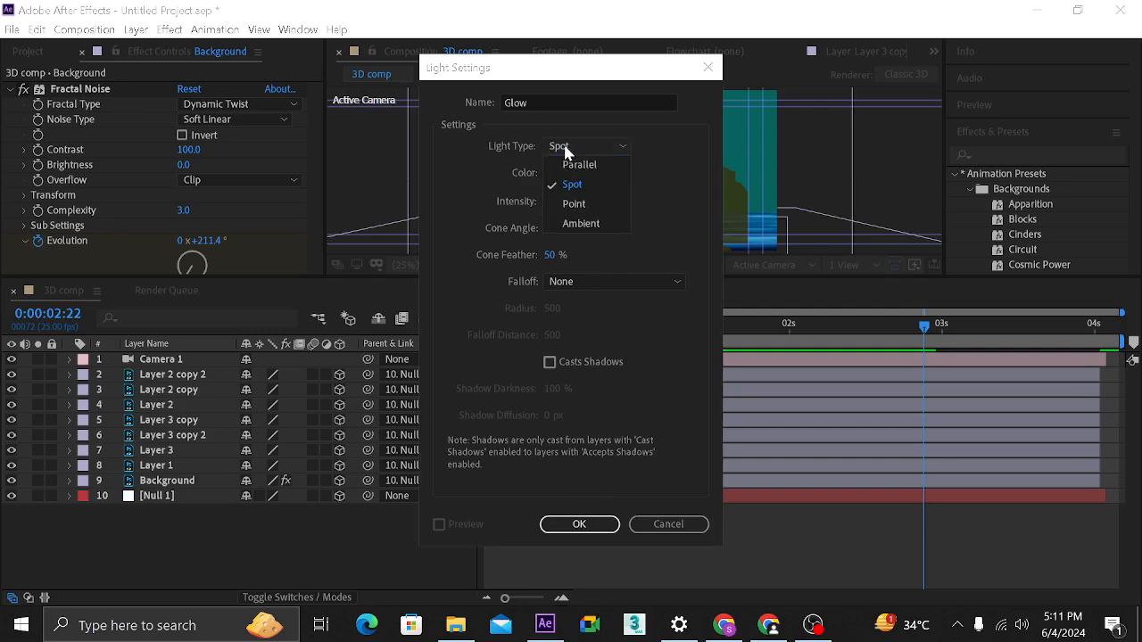
left_click(576, 204)
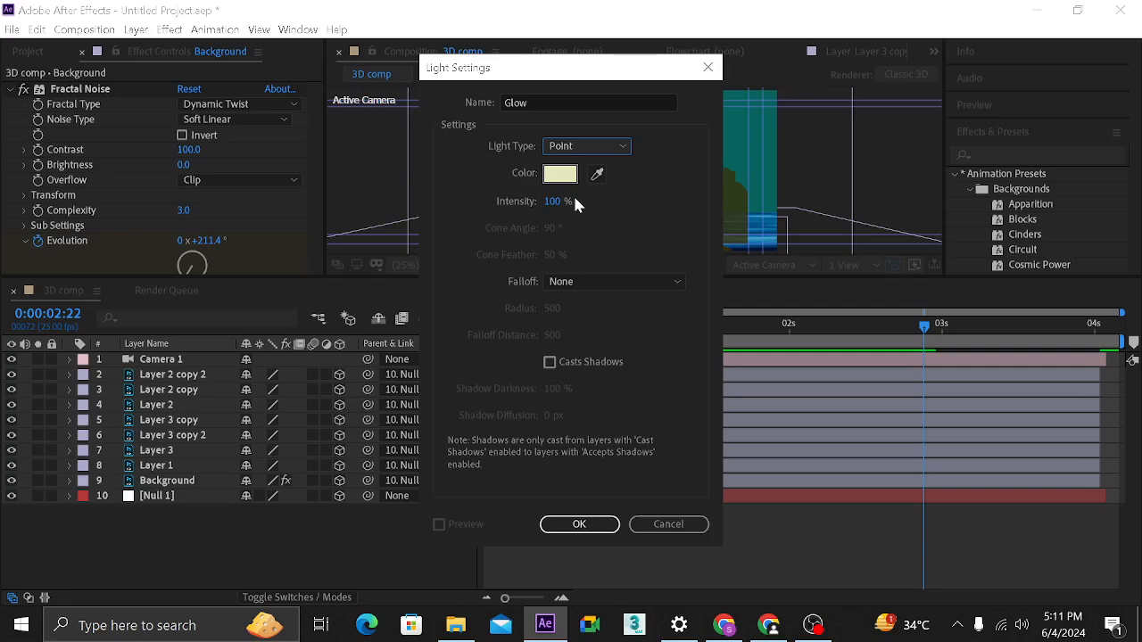
left_click(582, 148)
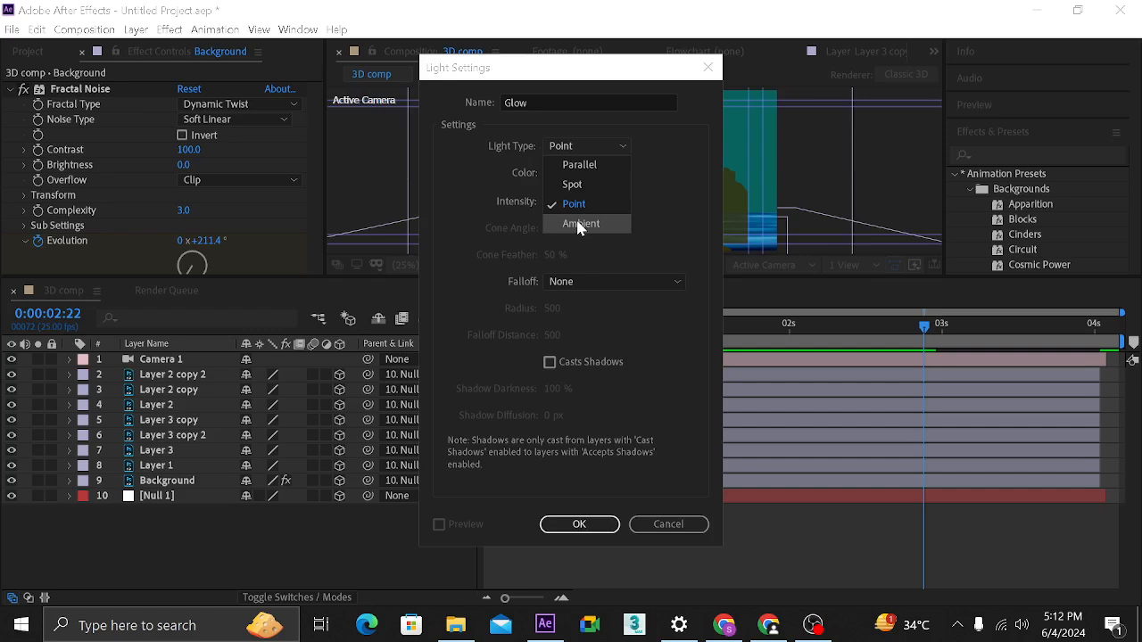
left_click(477, 268)
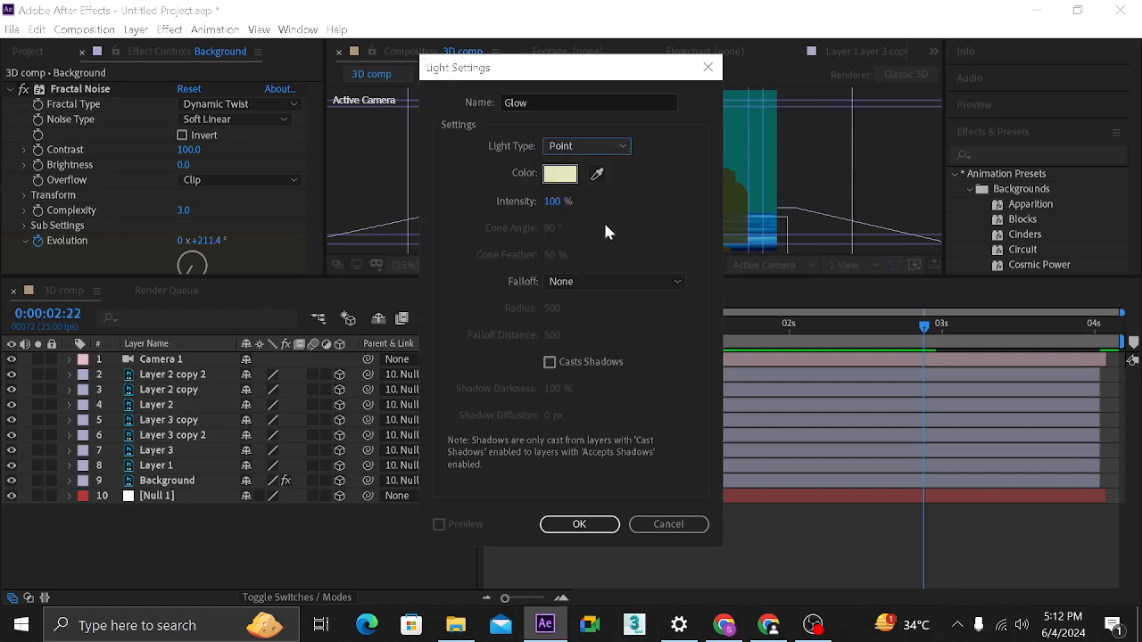
left_click(582, 147)
left_click(581, 166)
left_click(589, 148)
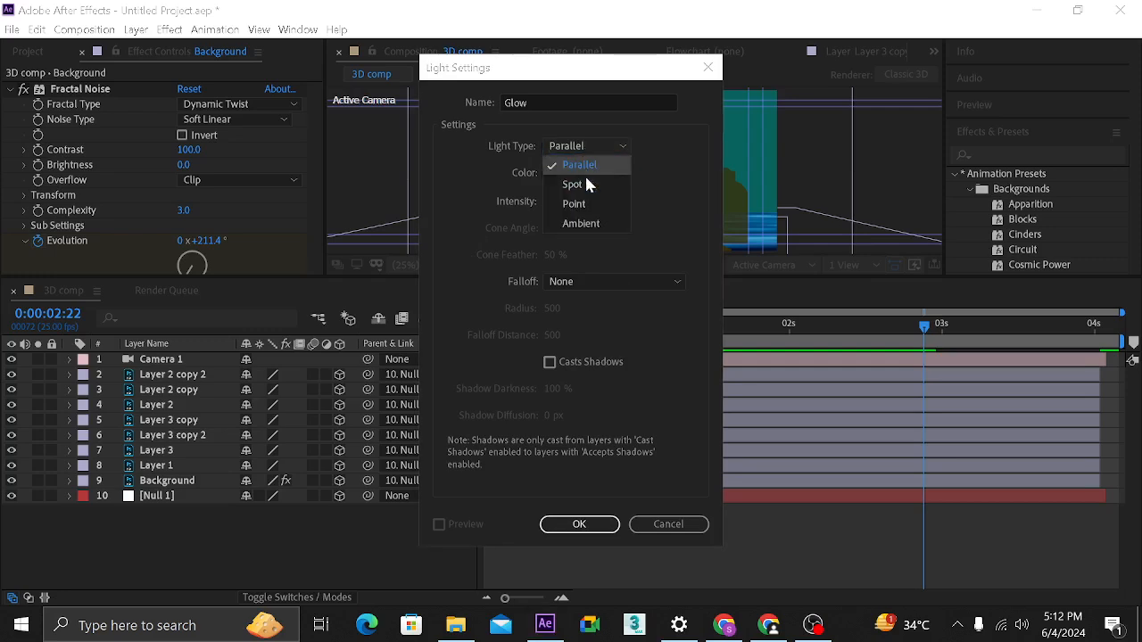
left_click(585, 183)
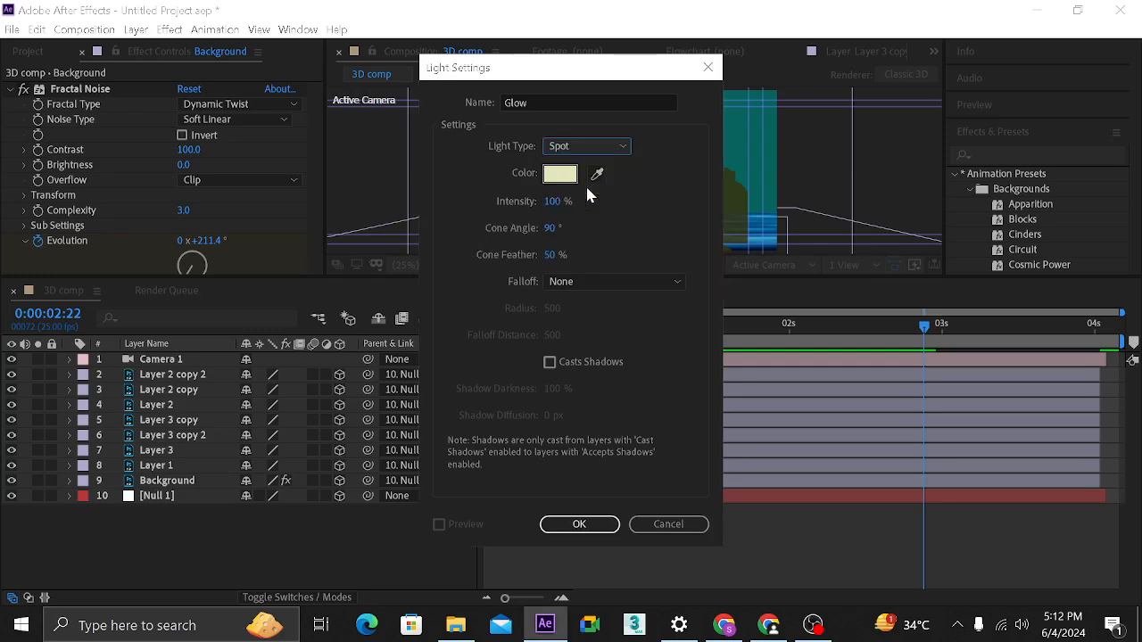
- Create the Glow light with Casts Shadows enabled, Smooth falloff and a shadow diffusion of 49 px
left_click(551, 364)
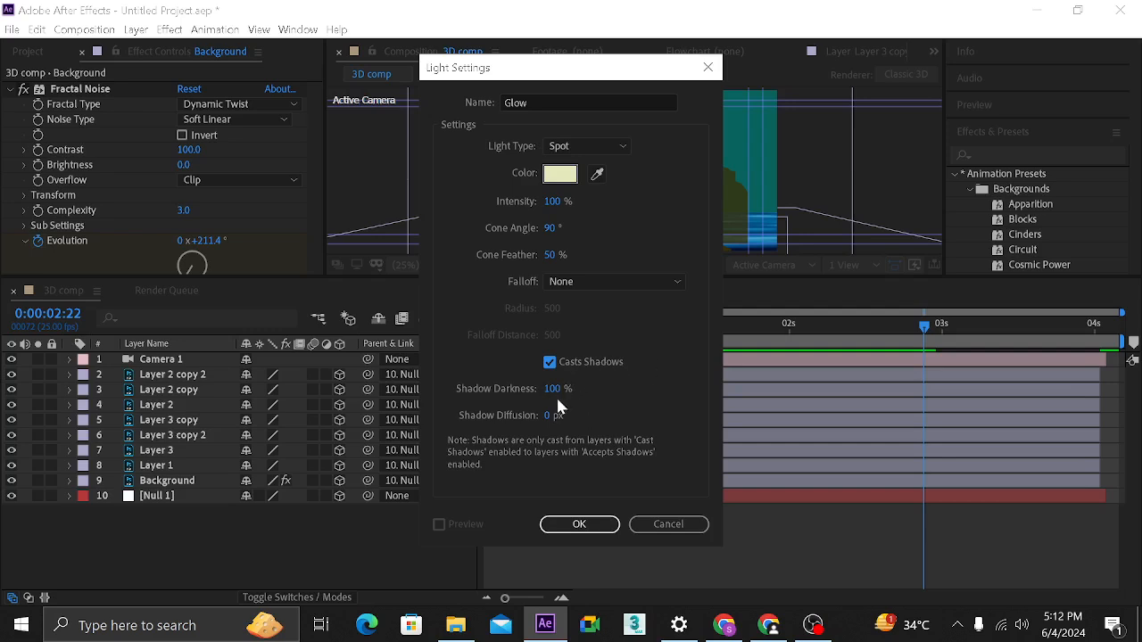
left_click(581, 284)
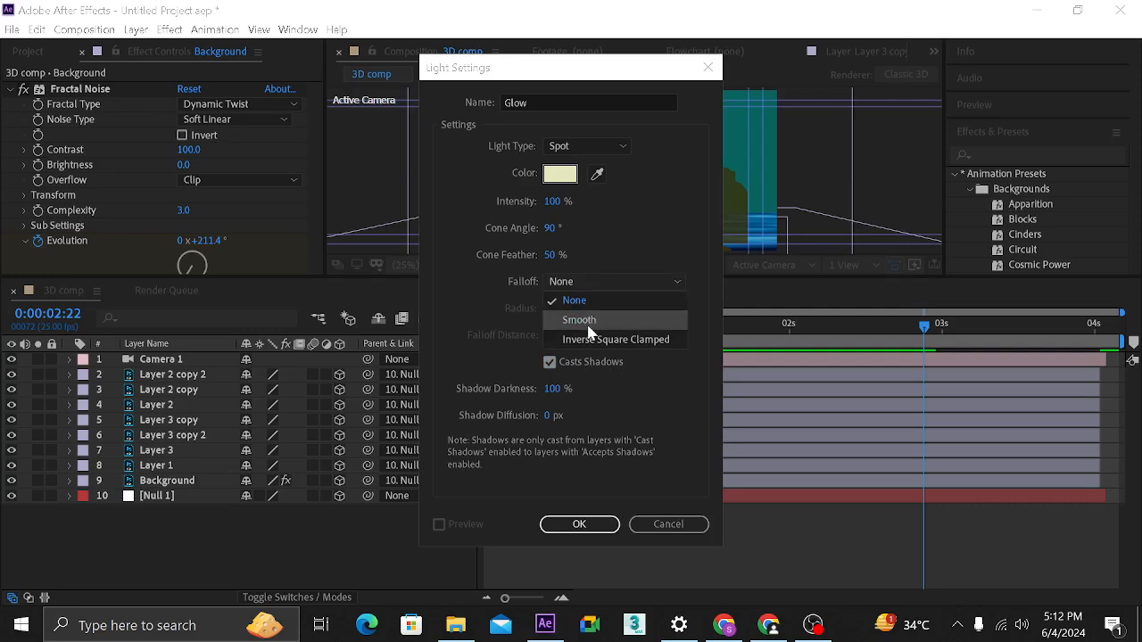
left_click(588, 323)
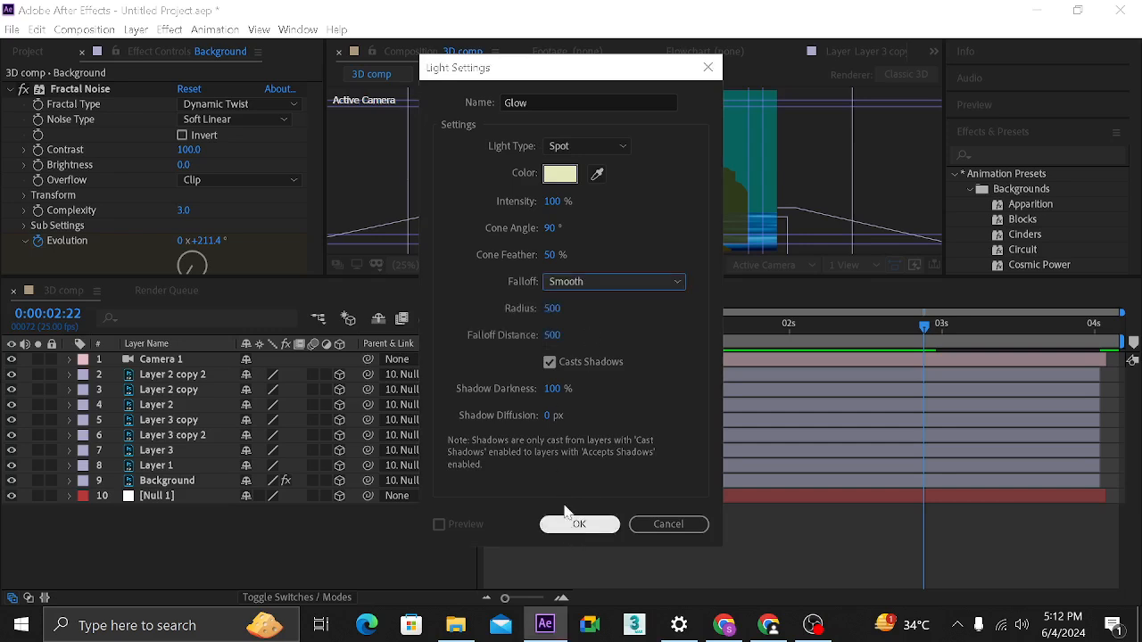
left_click_drag(551, 416, 580, 419)
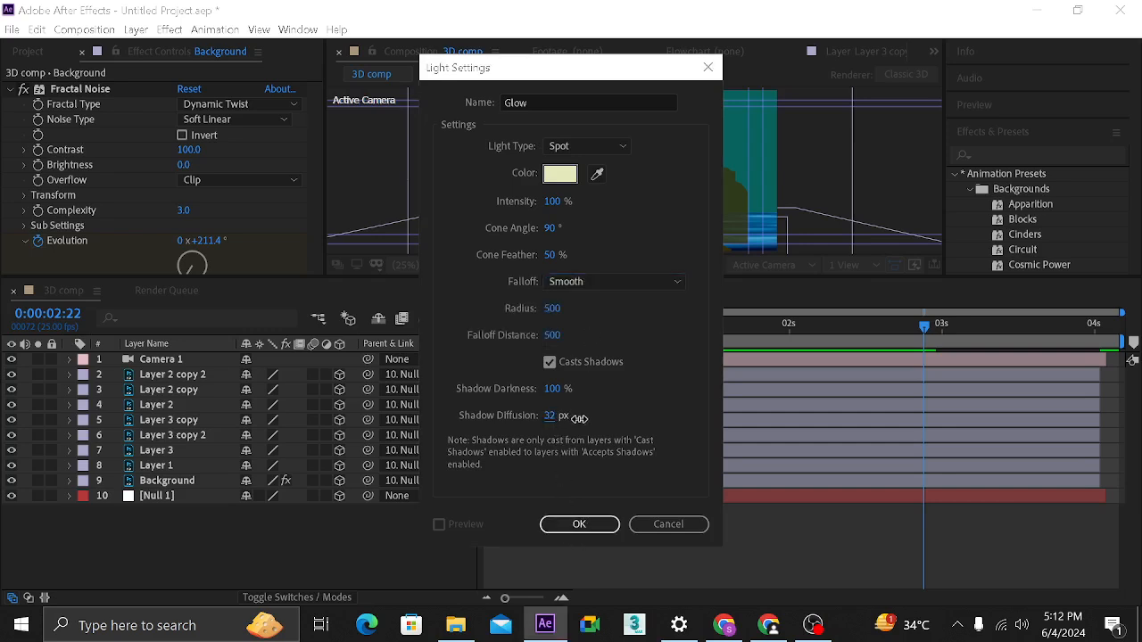
left_click(580, 524)
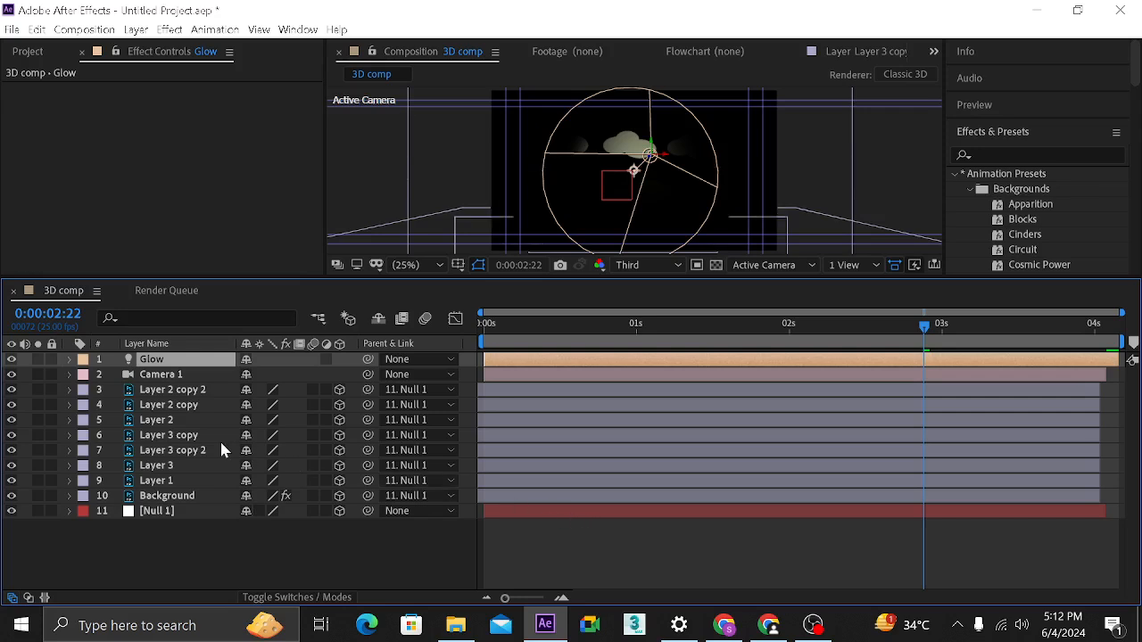
- Set the Glow light's X orientation to 338° and its Z position to -1019.7
left_click(70, 359)
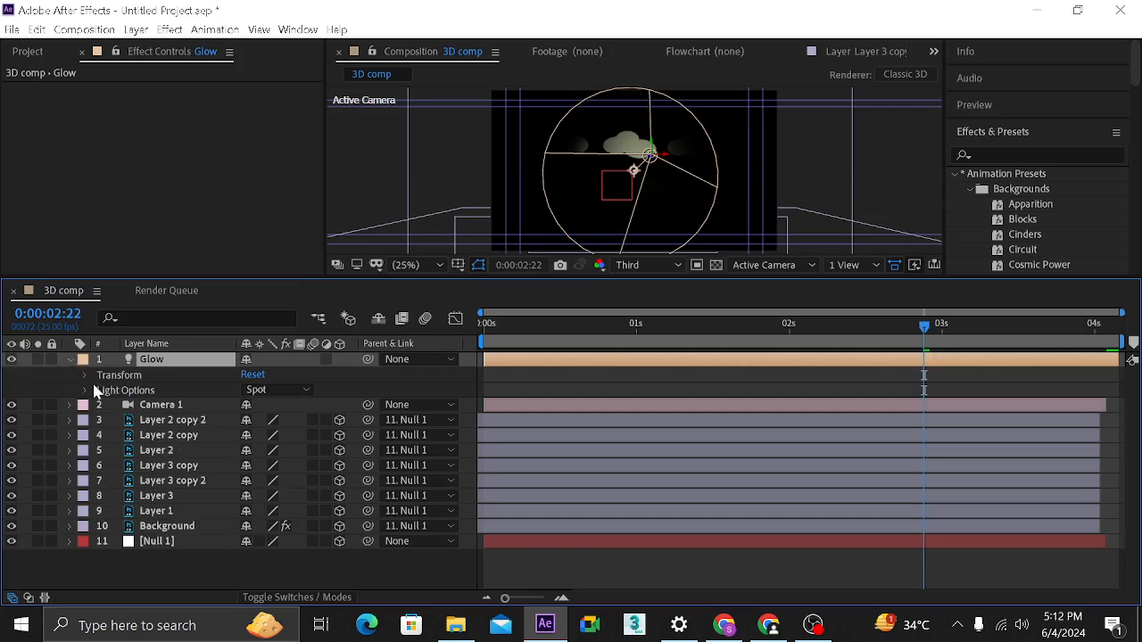
left_click(84, 375)
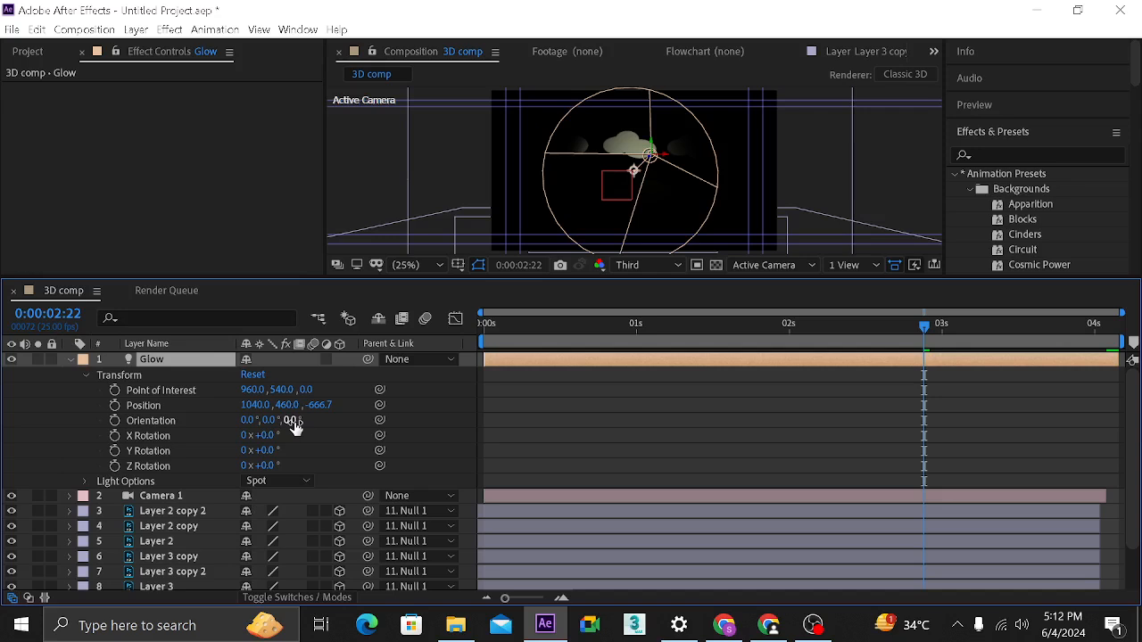
mouse_move(294, 425)
left_mouse_down()
mouse_move(331, 423)
mouse_move(312, 434)
left_mouse_up()
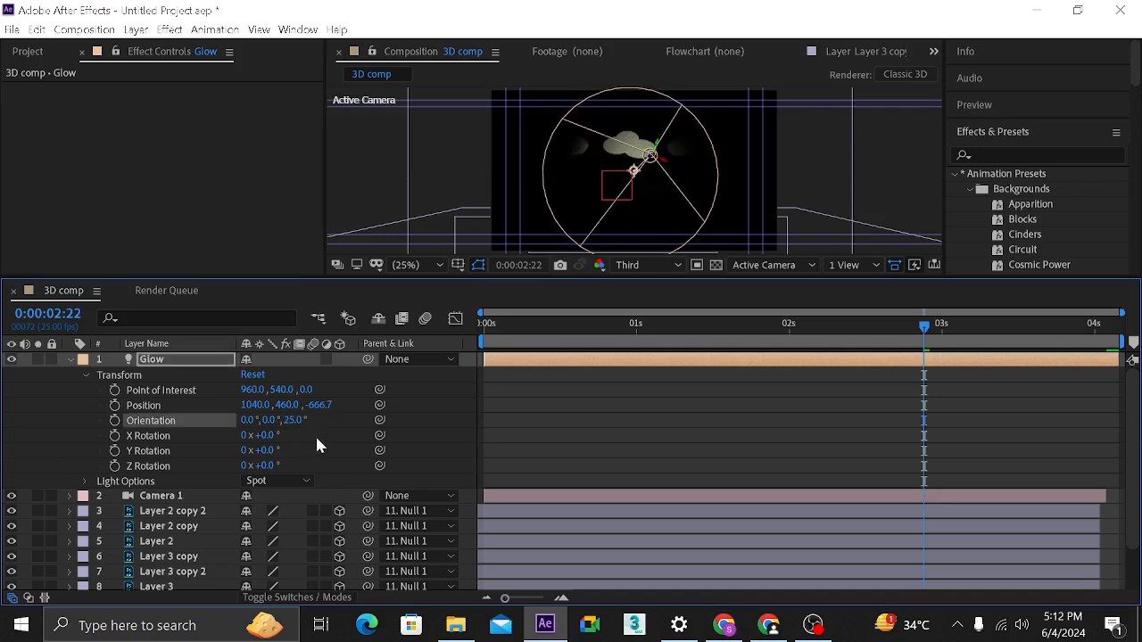
key("ctrl+z")
left_click_drag(271, 423, 230, 426)
key("ctrl+z")
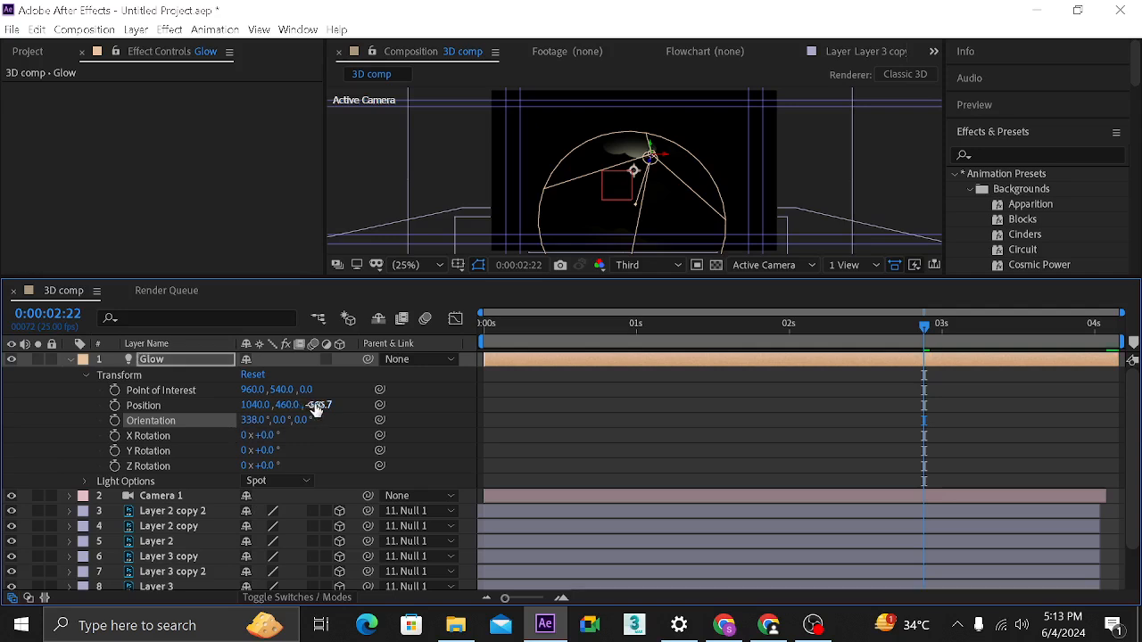
mouse_move(314, 407)
left_mouse_down()
mouse_move(440, 407)
mouse_move(304, 407)
left_mouse_up()
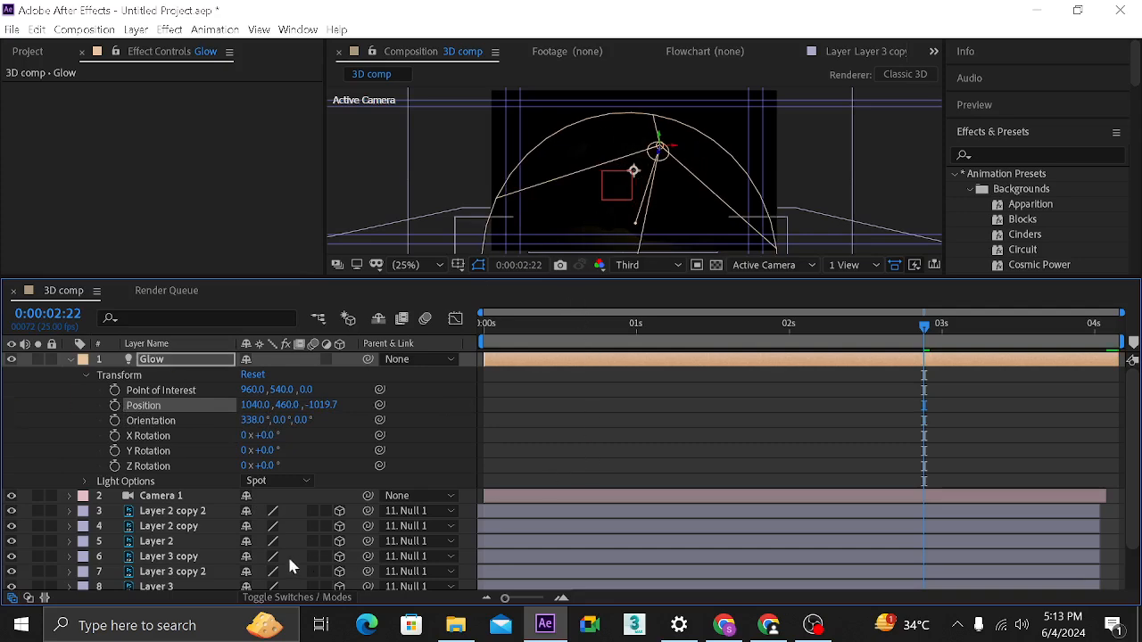
- Try rotating Null 1 by changing its Z orientation, and undo the rotation
scroll(287, 487, "down", 2)
scroll(287, 486, "down", 1)
left_click(182, 580)
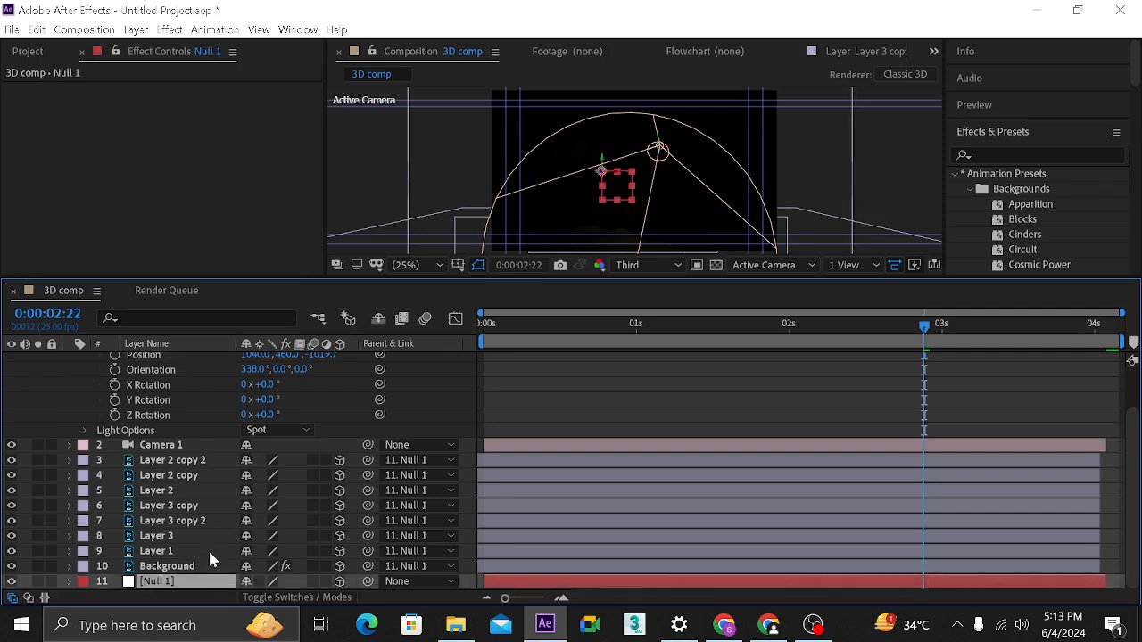
key("r")
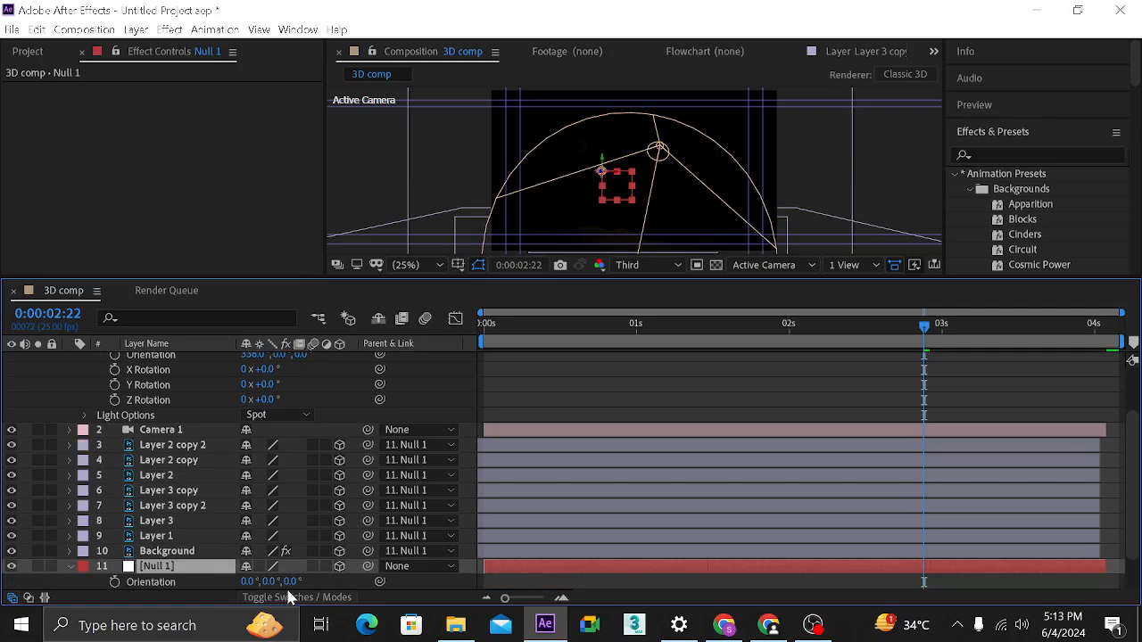
left_click_drag(291, 582, 321, 586)
key("ctrl+z")
key("ctrl+z")
- Parent the Glow light layer to Null 1
scroll(178, 369, "up", 2)
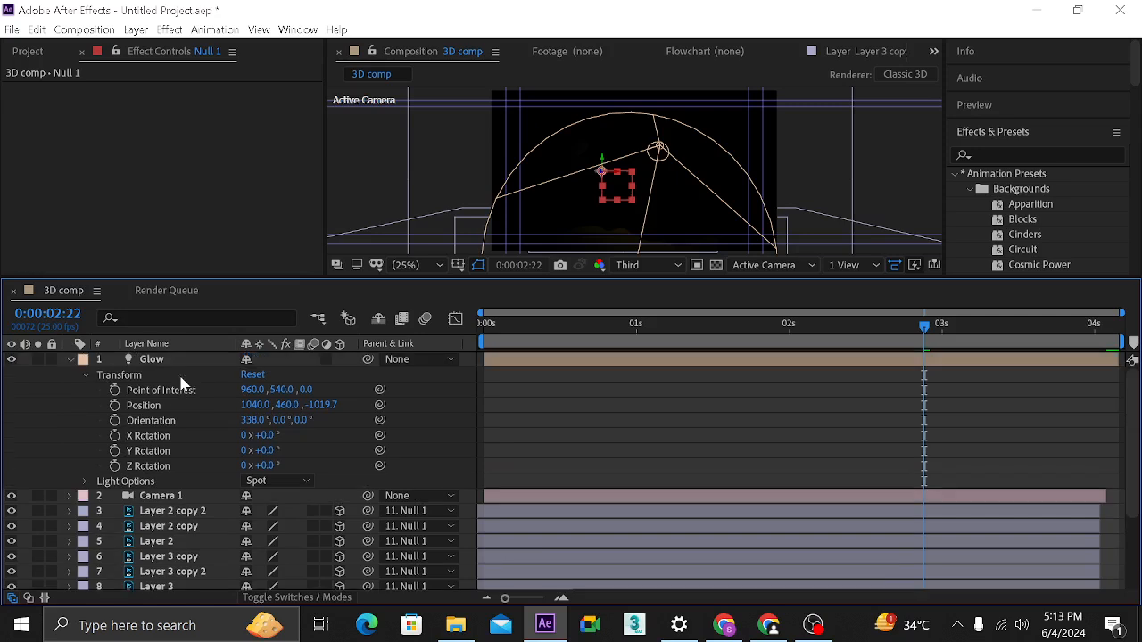
left_click(169, 367)
scroll(232, 519, "down", 3)
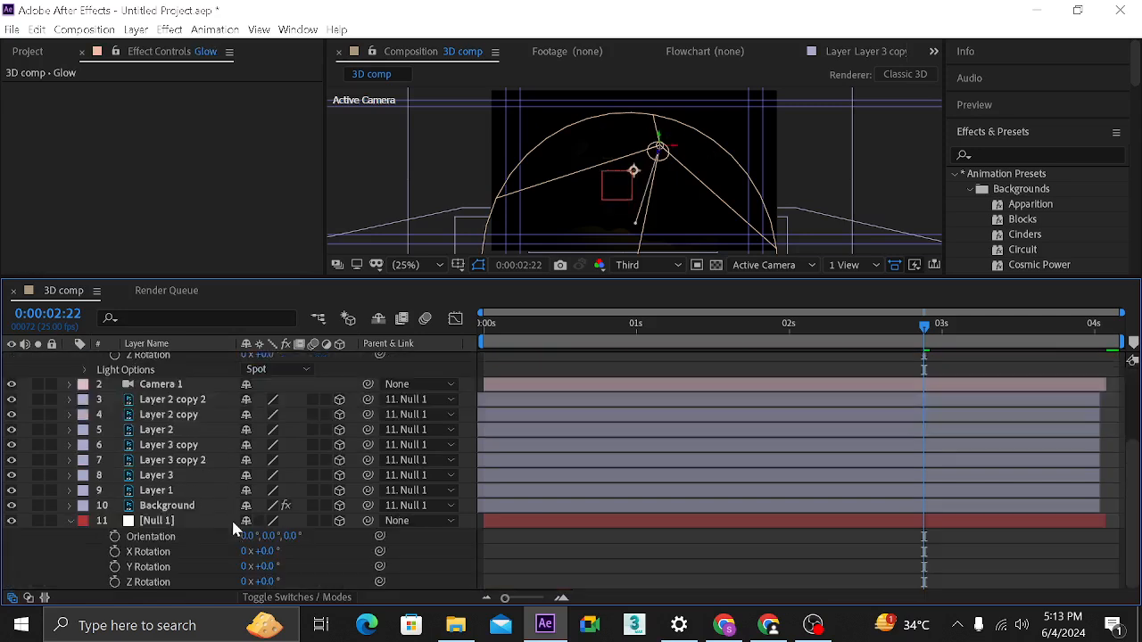
scroll(252, 518, "up", 3)
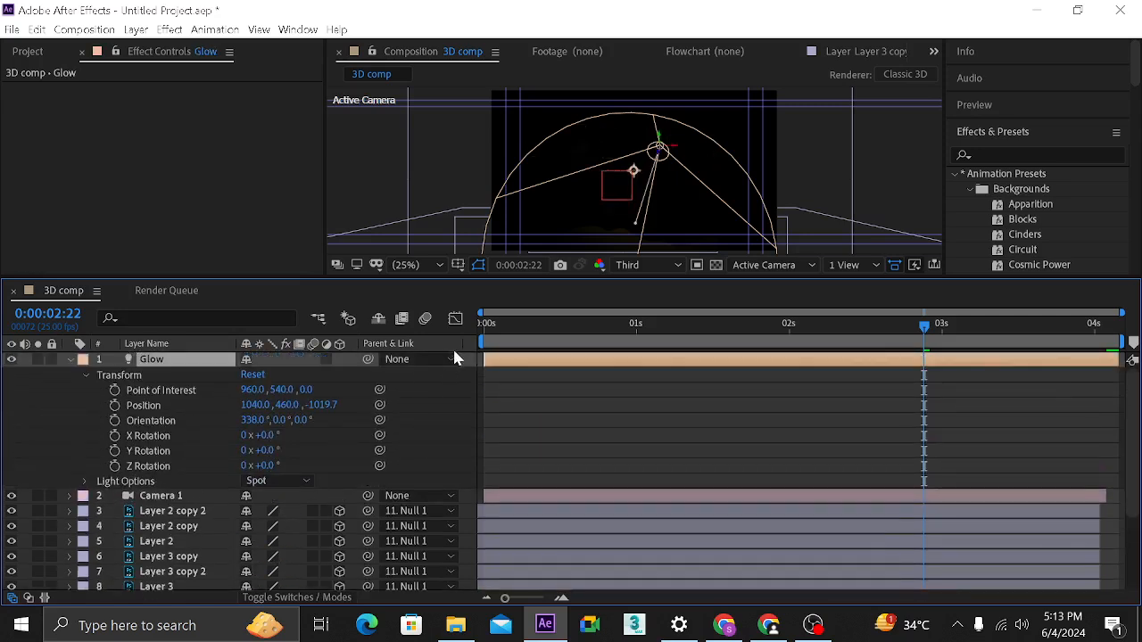
left_click(450, 358)
left_click(463, 587)
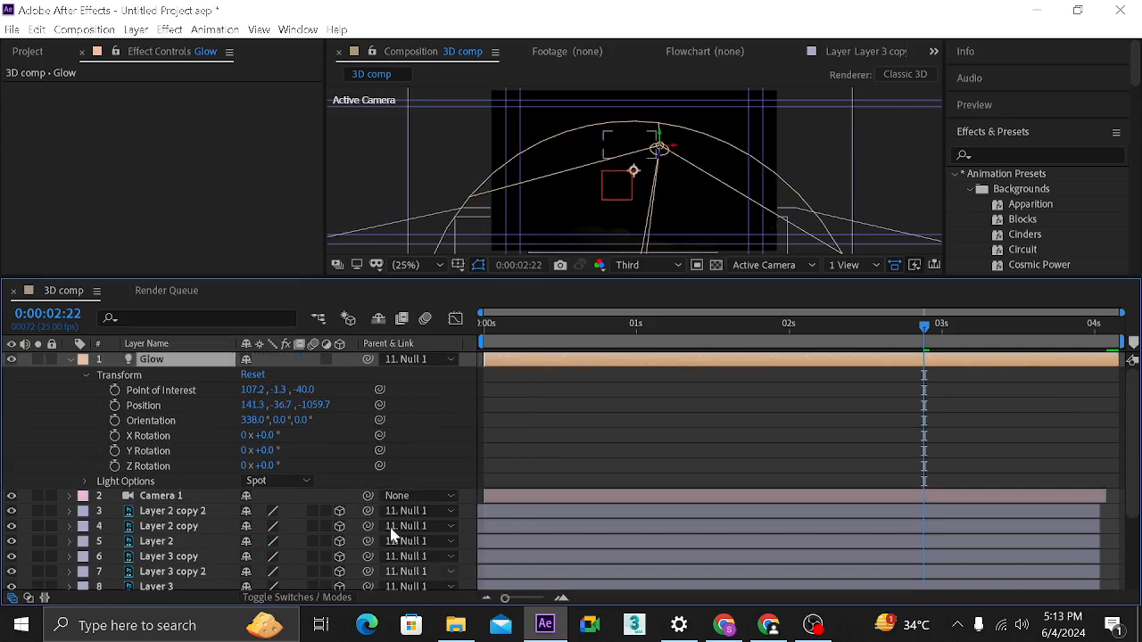
- Try rotating Null 1 with the parented Glow light by changing its Y orientation, and undo it
scroll(325, 532, "down", 3)
scroll(312, 549, "down", 1)
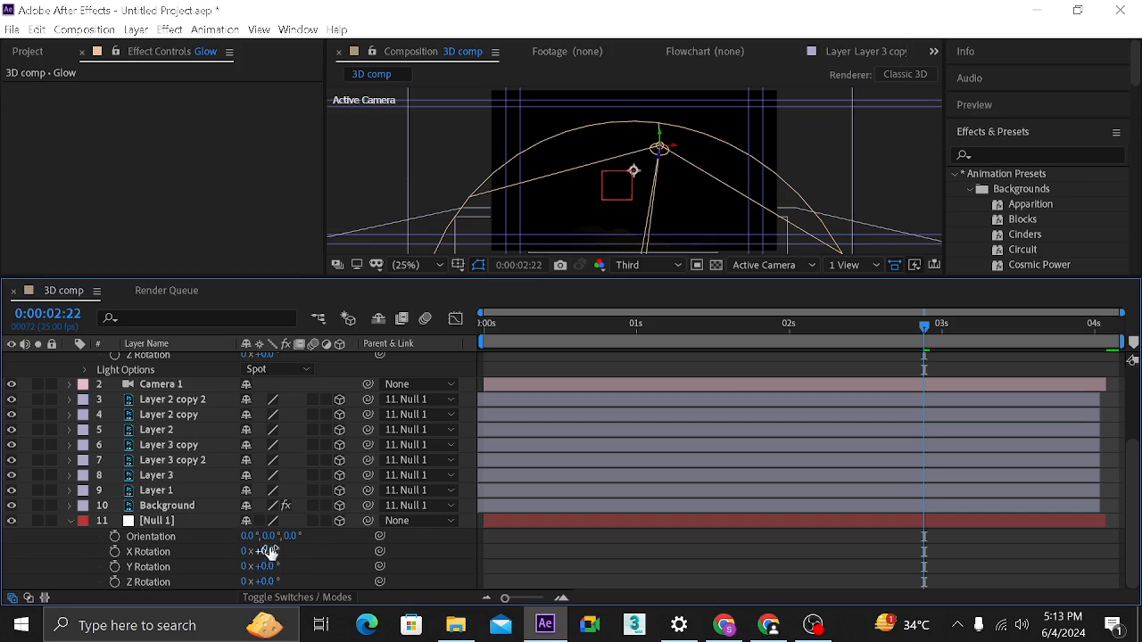
left_click_drag(267, 538, 297, 538)
key("ctrl+z")
- Set the Glow light's intensity to 236% and its falloff to None
scroll(155, 449, "up", 4)
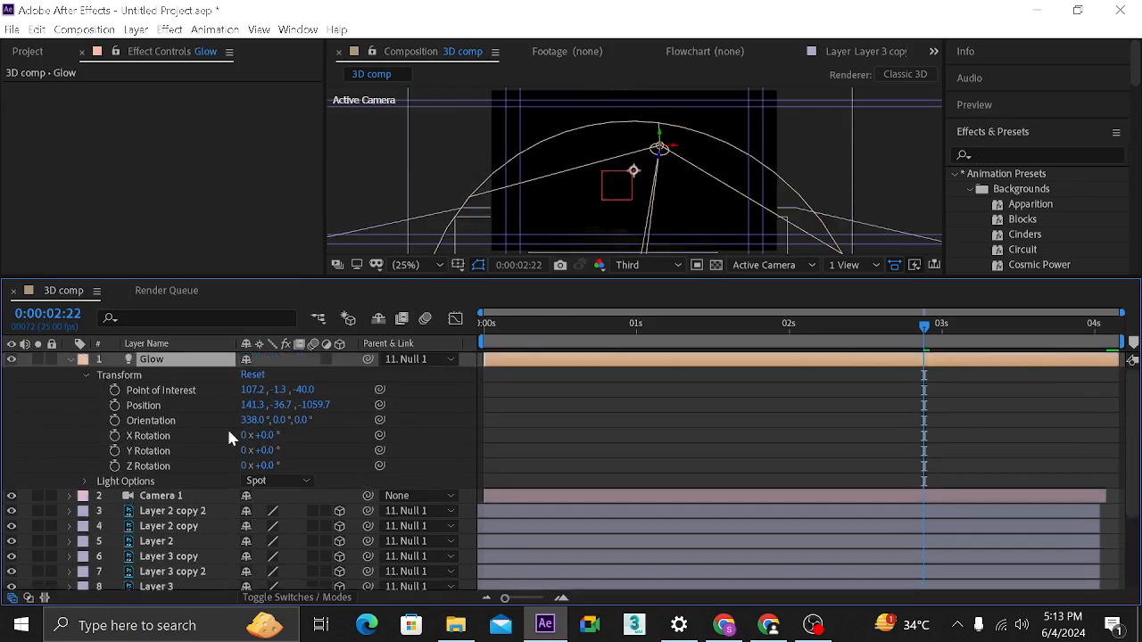
left_click(85, 481)
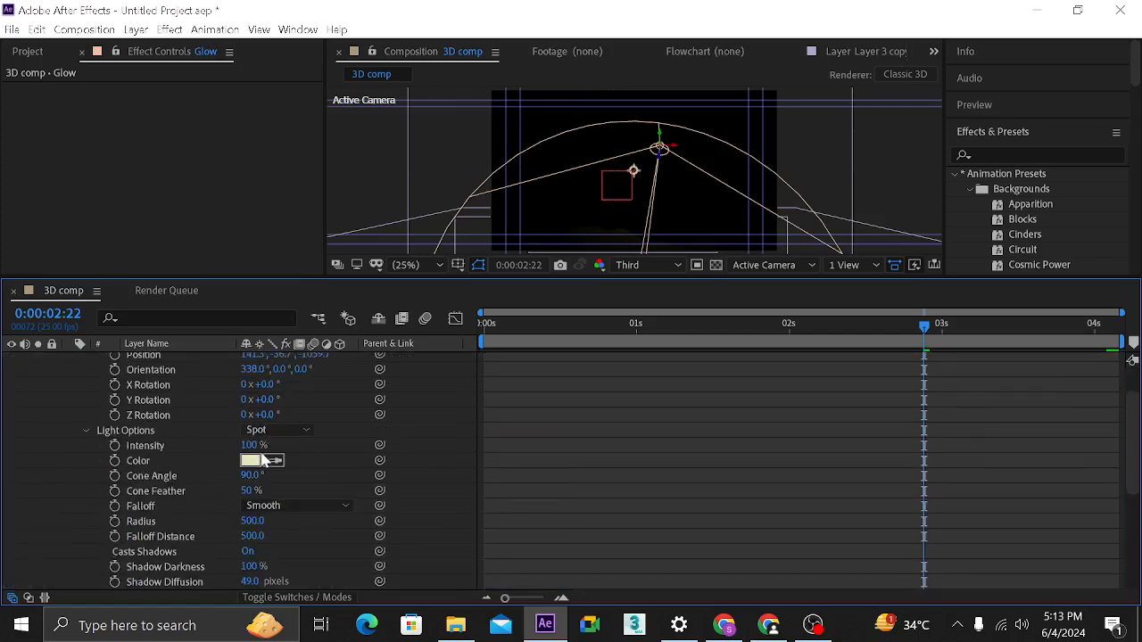
left_click_drag(253, 445, 367, 444)
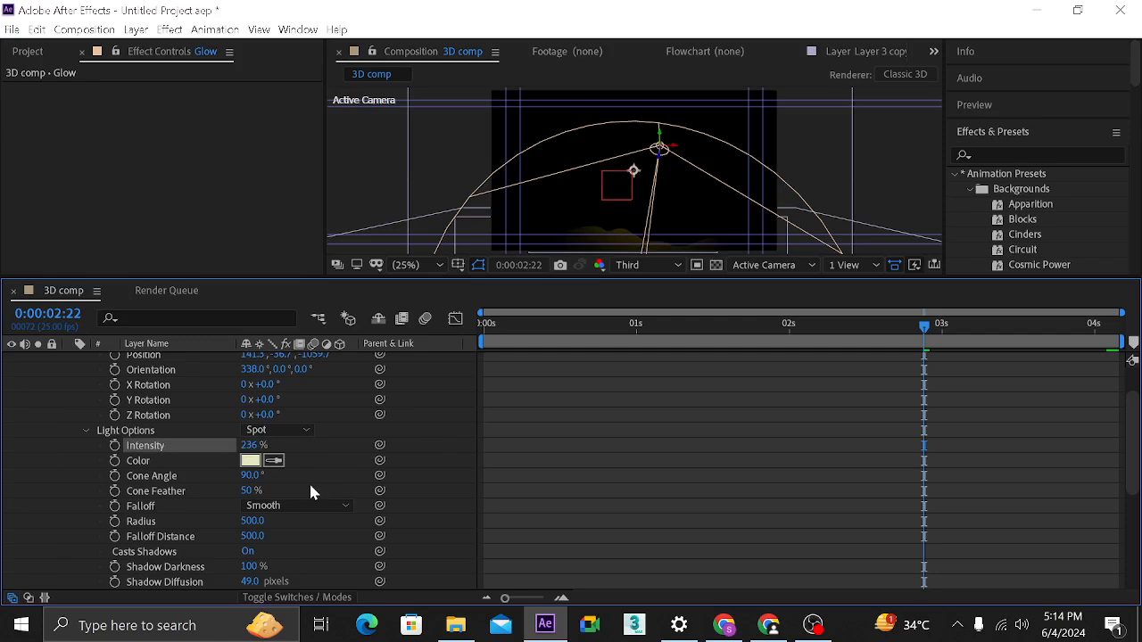
left_click(265, 506)
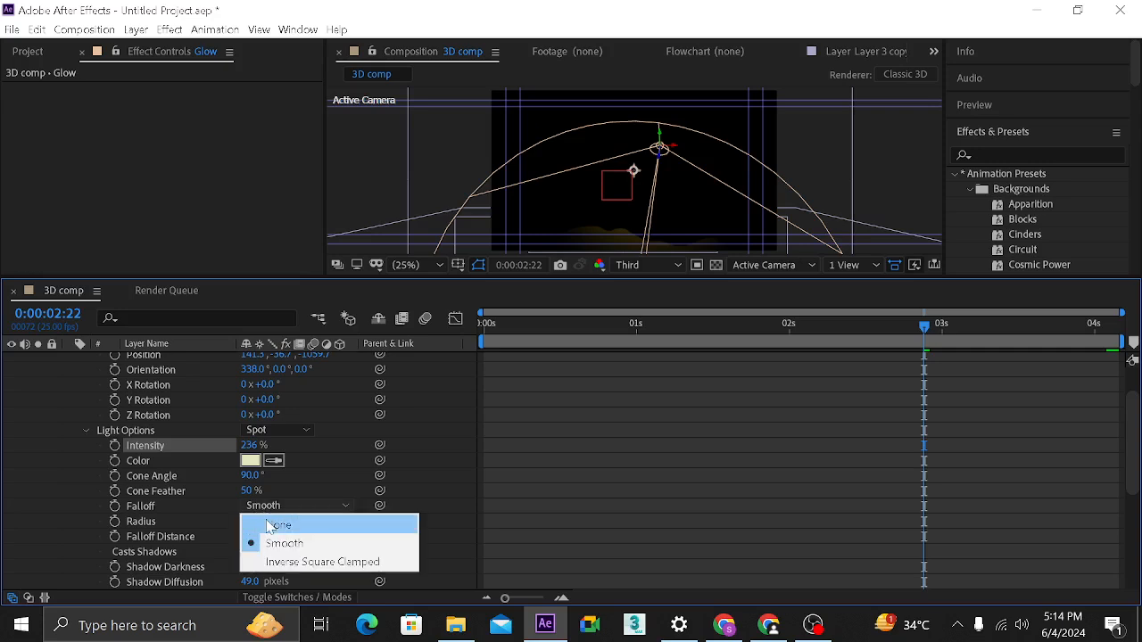
left_click(272, 526)
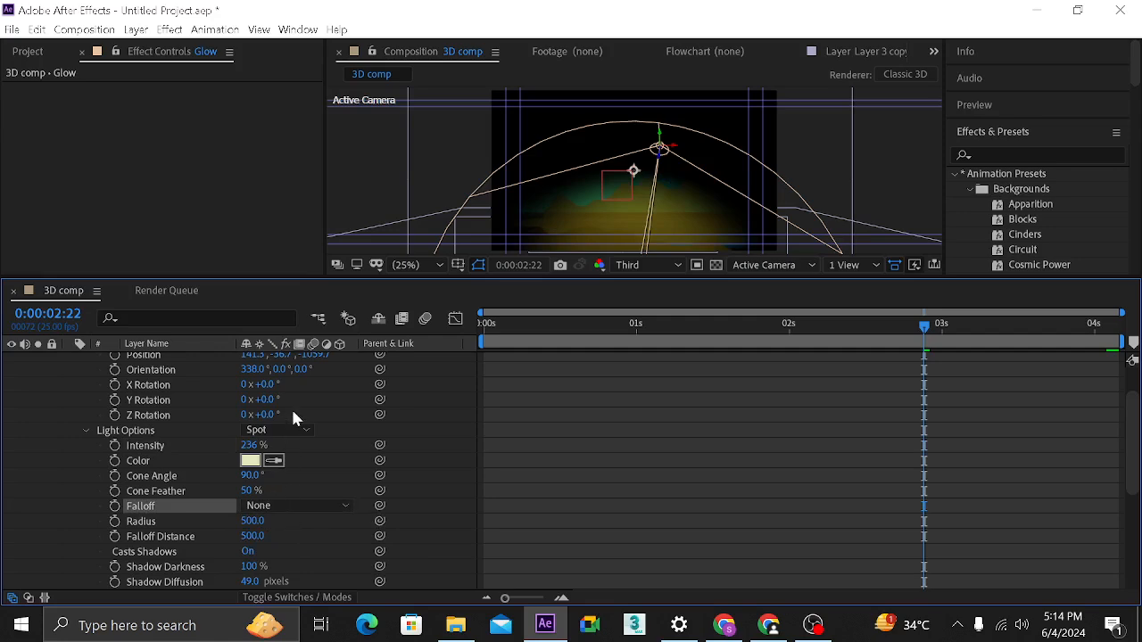
- Raise the Glow light's point of interest by setting its Y value to -247.3
scroll(291, 407, "up", 1)
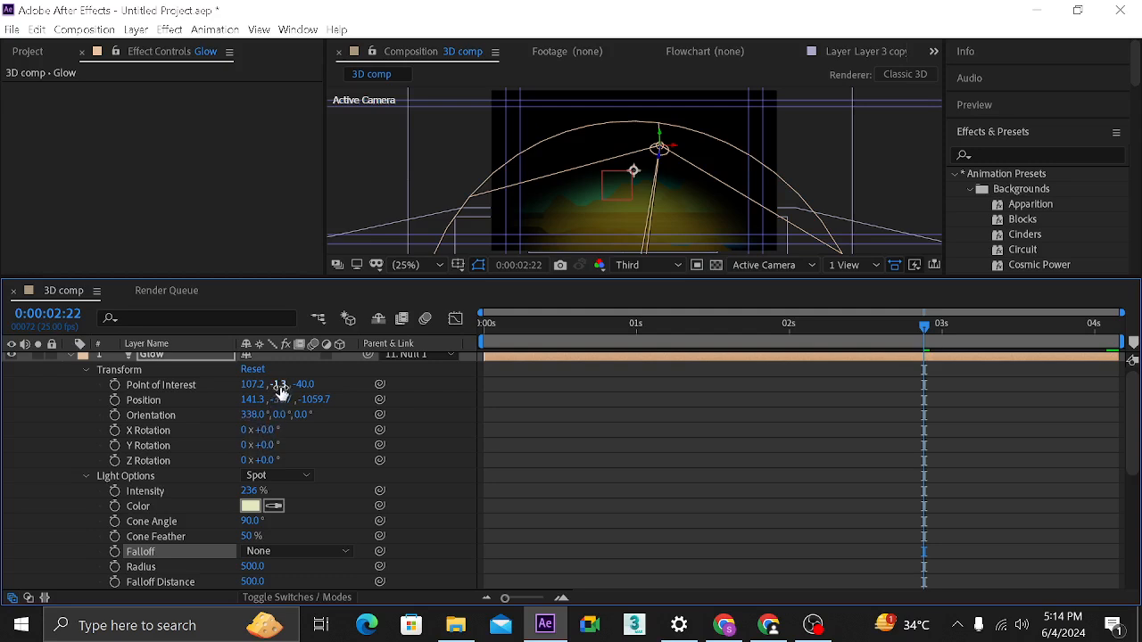
left_click_drag(282, 384, 47, 398)
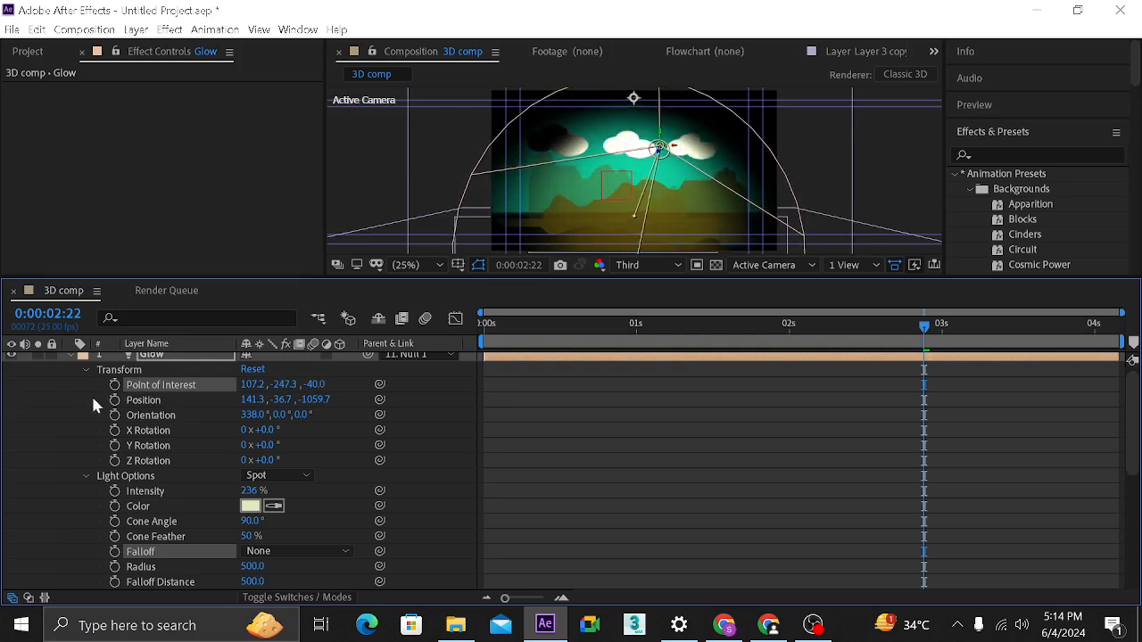
scroll(356, 495, "down", 5)
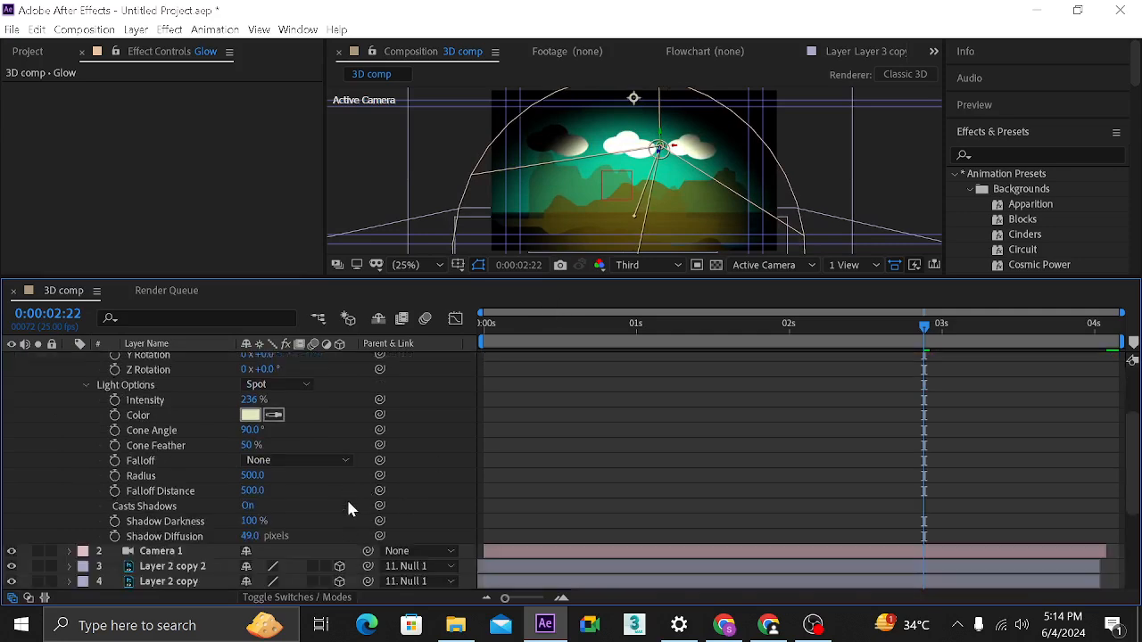
- Try turning Null 1 and its parented layers by changing its Y orientation, and undo it
scroll(330, 516, "down", 2)
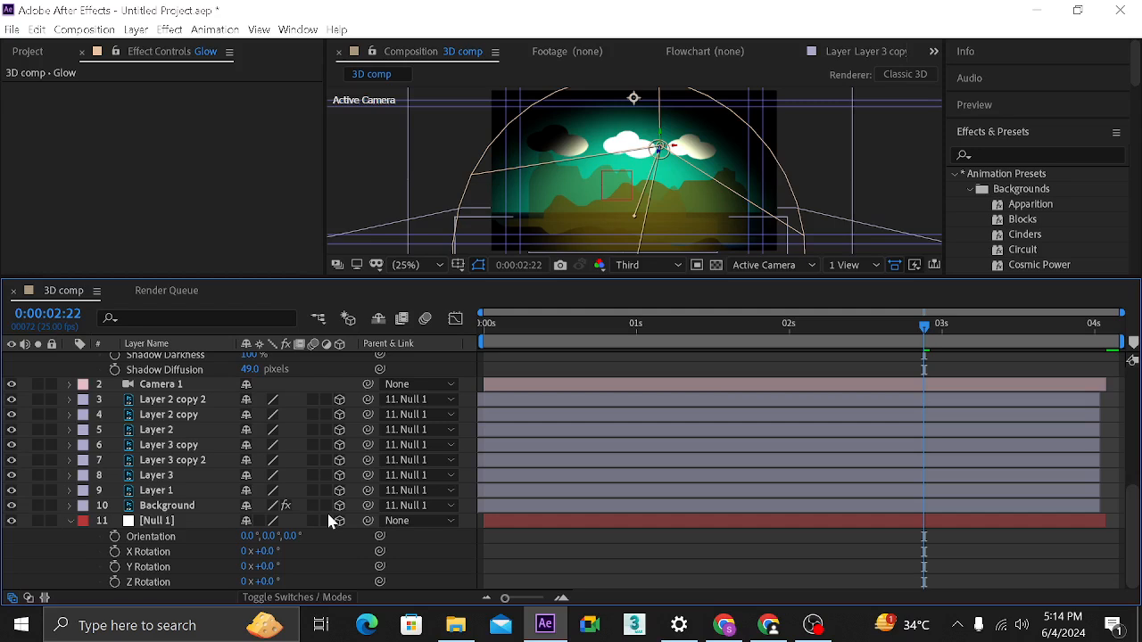
left_click(270, 537)
type("30")
key("Return")
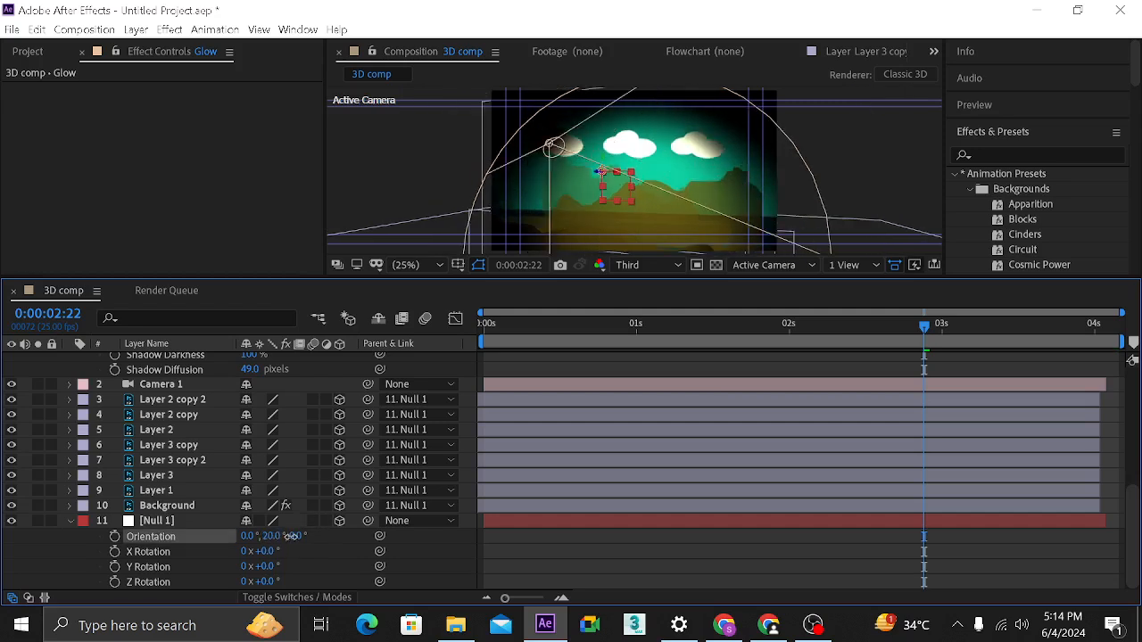
left_click_drag(300, 537, 271, 534)
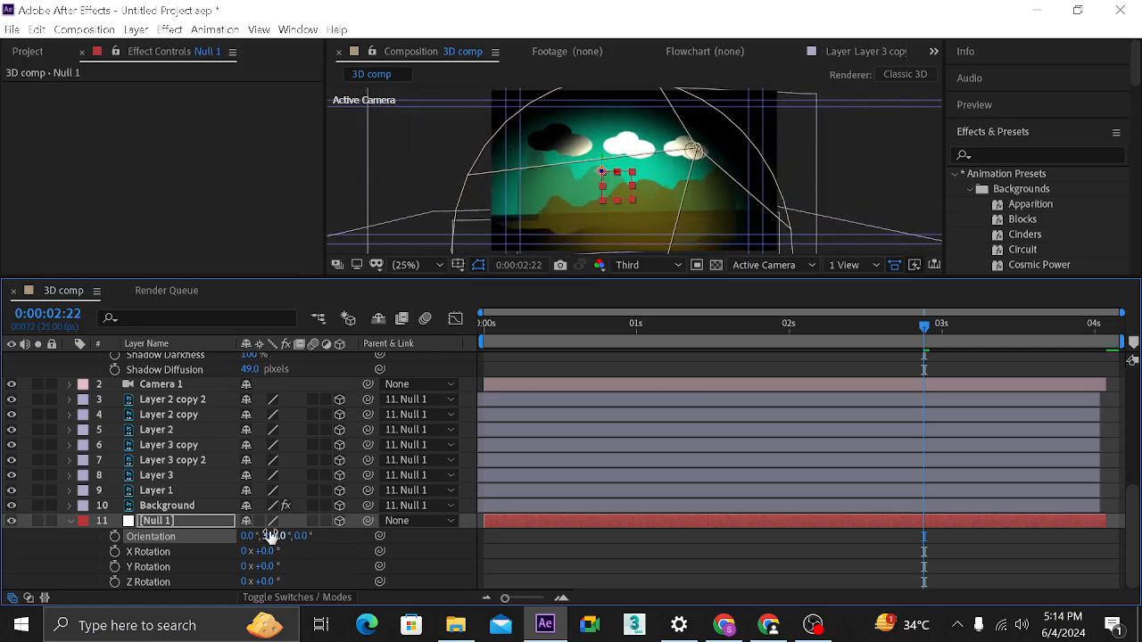
left_click(322, 543)
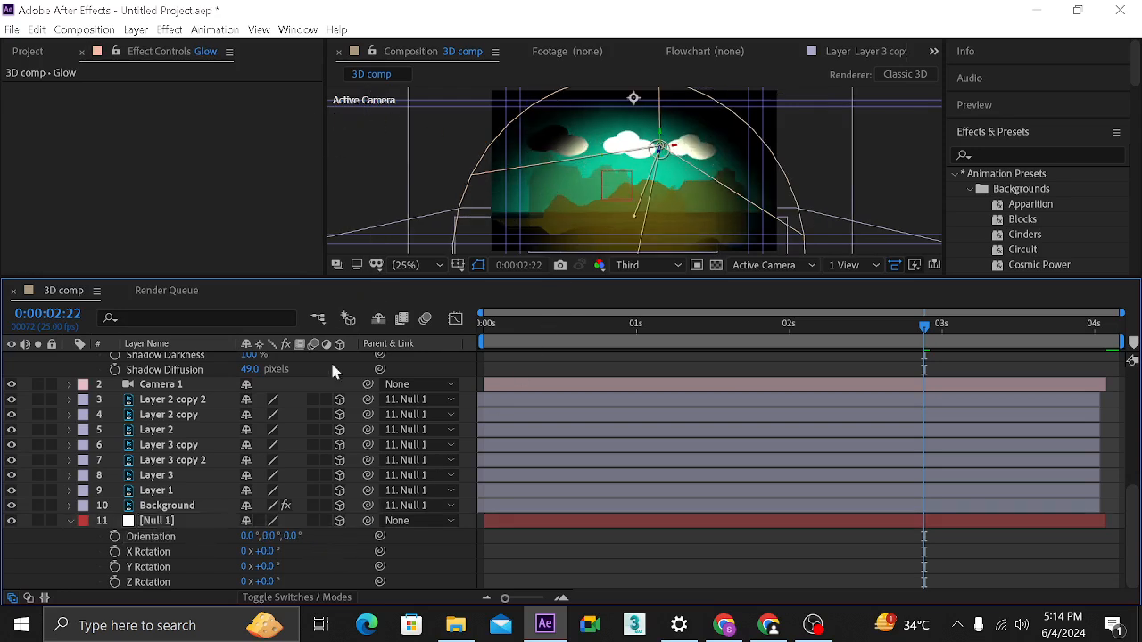
- Turn on Casts Shadows in the material options of all layers from Layer 2 copy 2 to Background
left_click(145, 507)
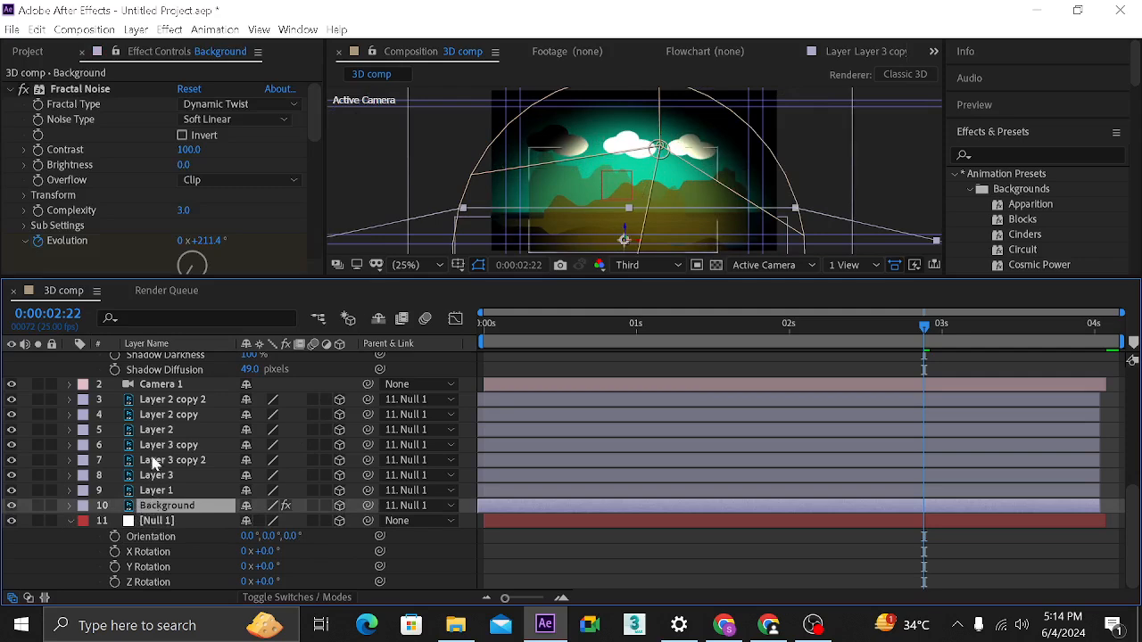
left_click(159, 402, "shift")
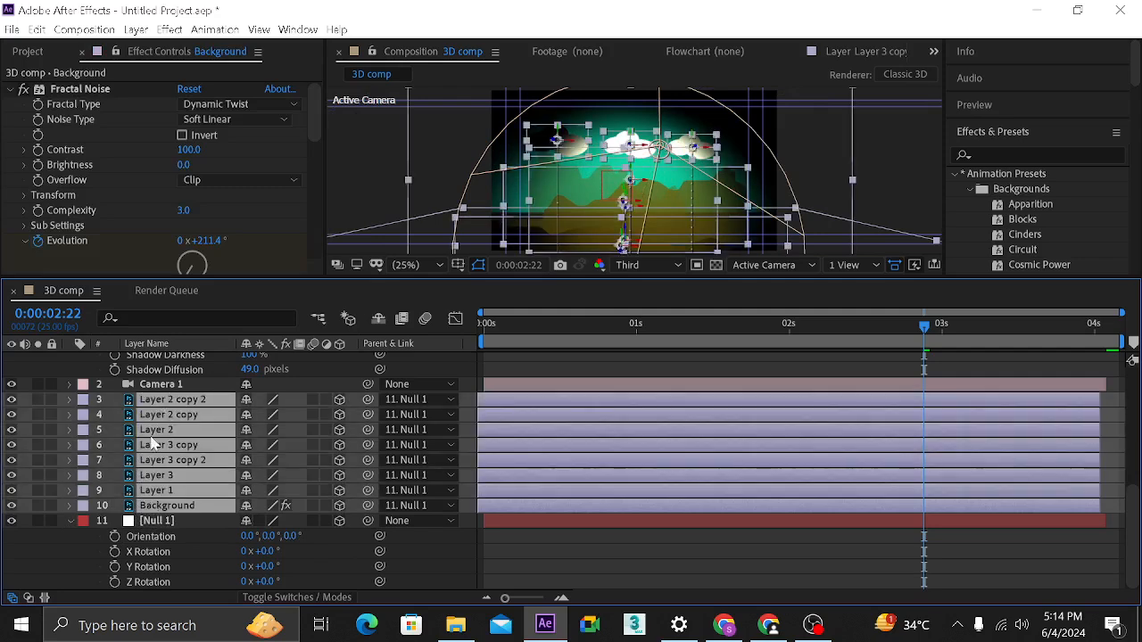
left_click(68, 506)
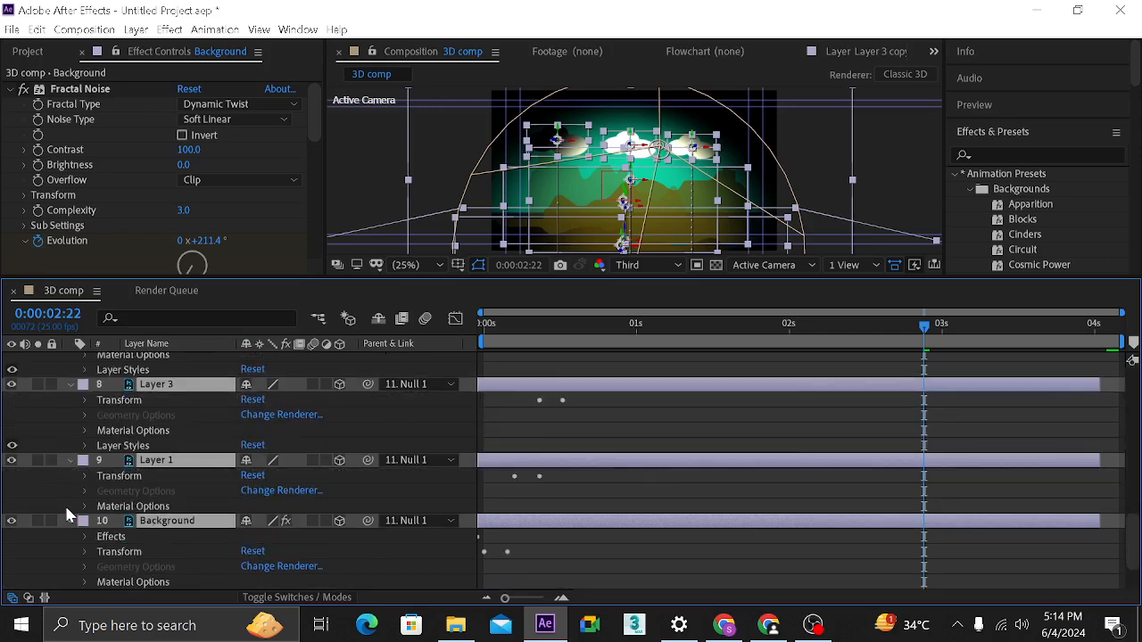
scroll(71, 515, "down", 2)
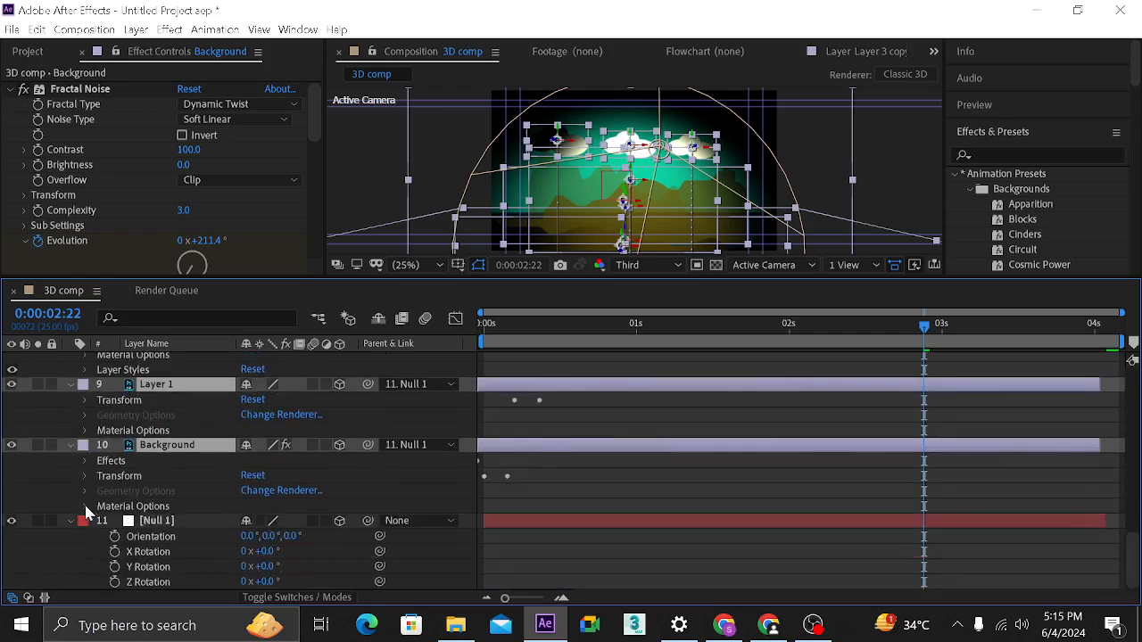
left_click(85, 508)
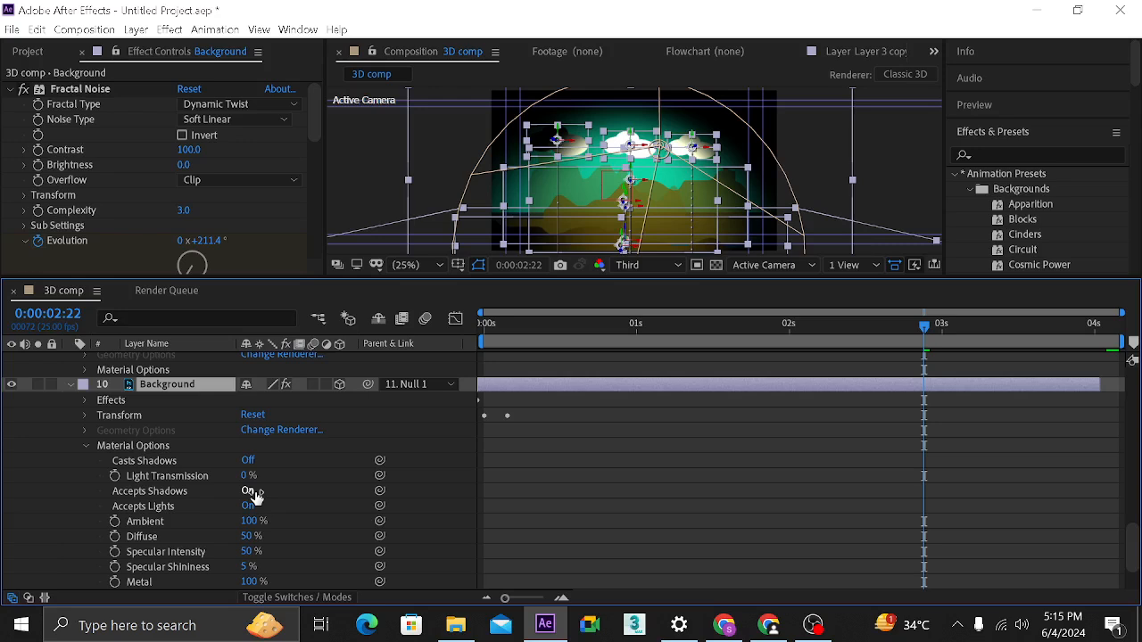
left_click(248, 461)
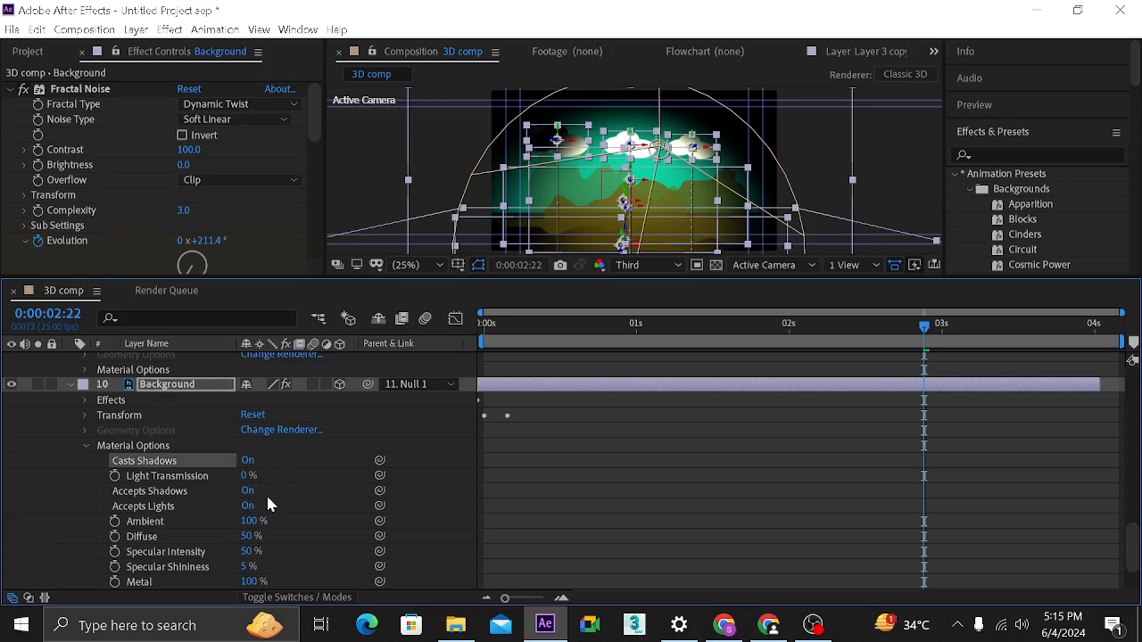
- Check the shadow and light settings in the material options of the Background layer and Layer 1
scroll(265, 506, "down", 1)
scroll(241, 499, "up", 2)
scroll(114, 478, "up", 3)
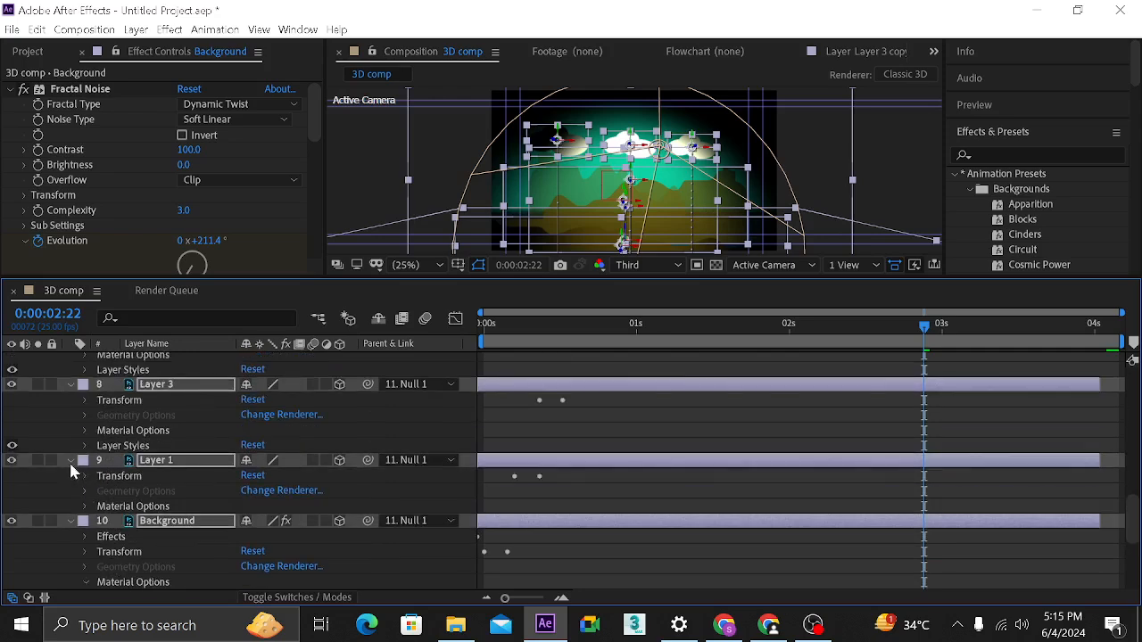
left_click(71, 460)
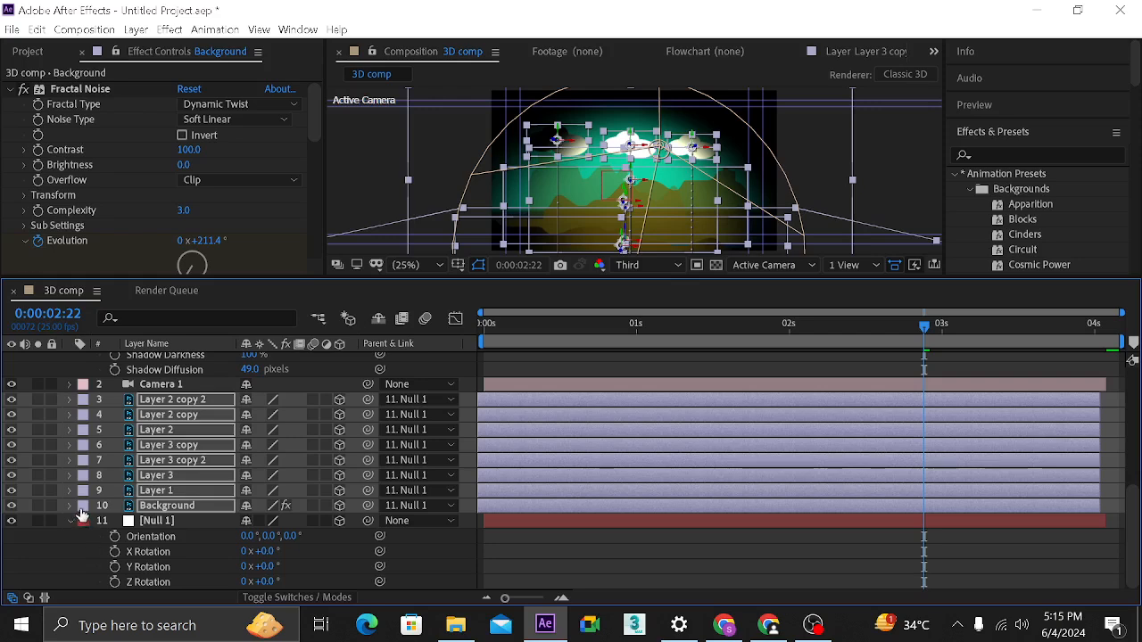
left_click(70, 506)
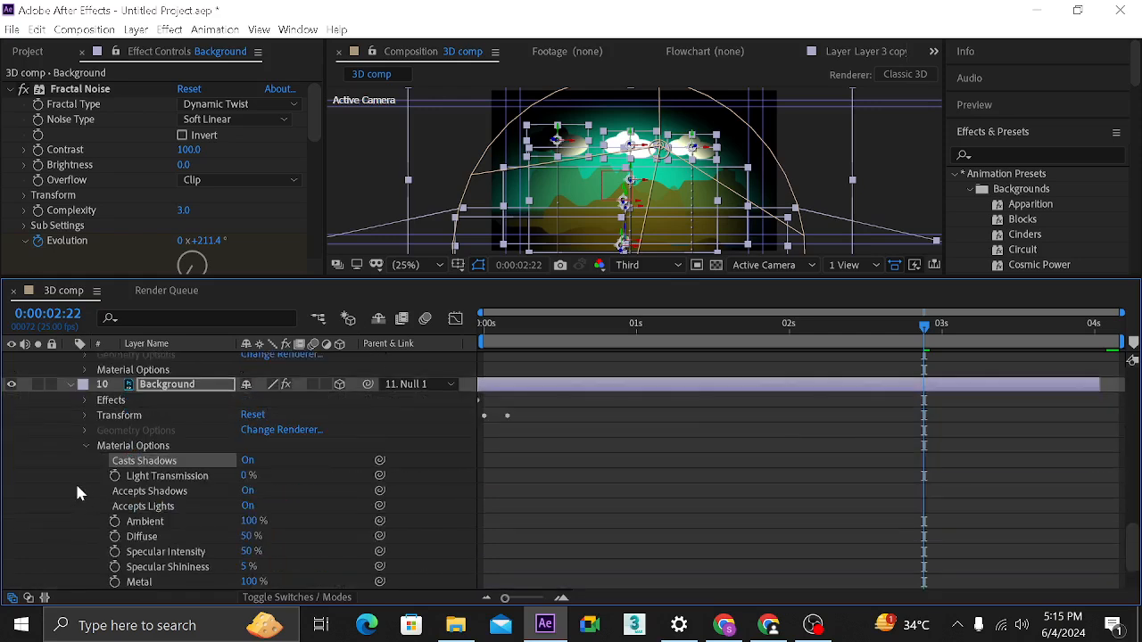
scroll(86, 449, "up", 2)
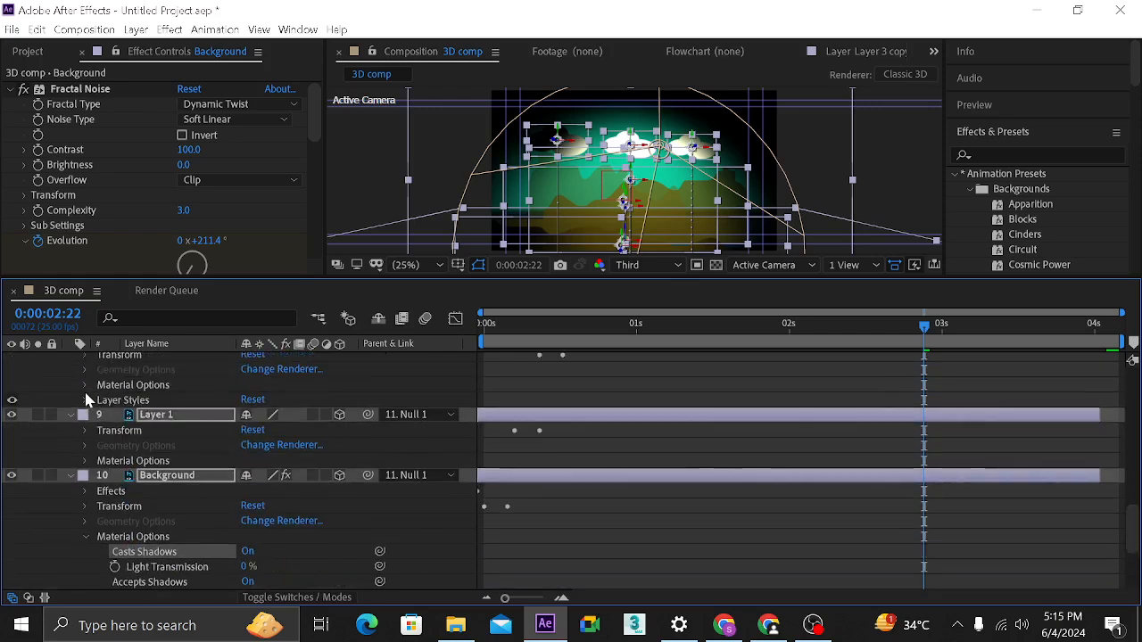
left_click(85, 462)
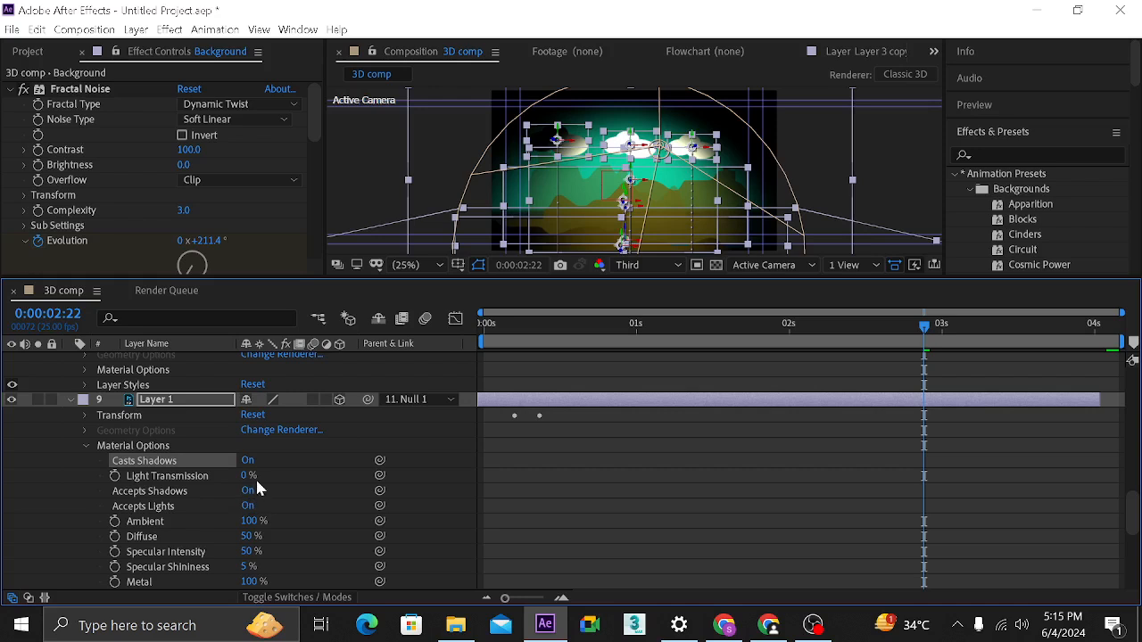
scroll(265, 548, "down", 2)
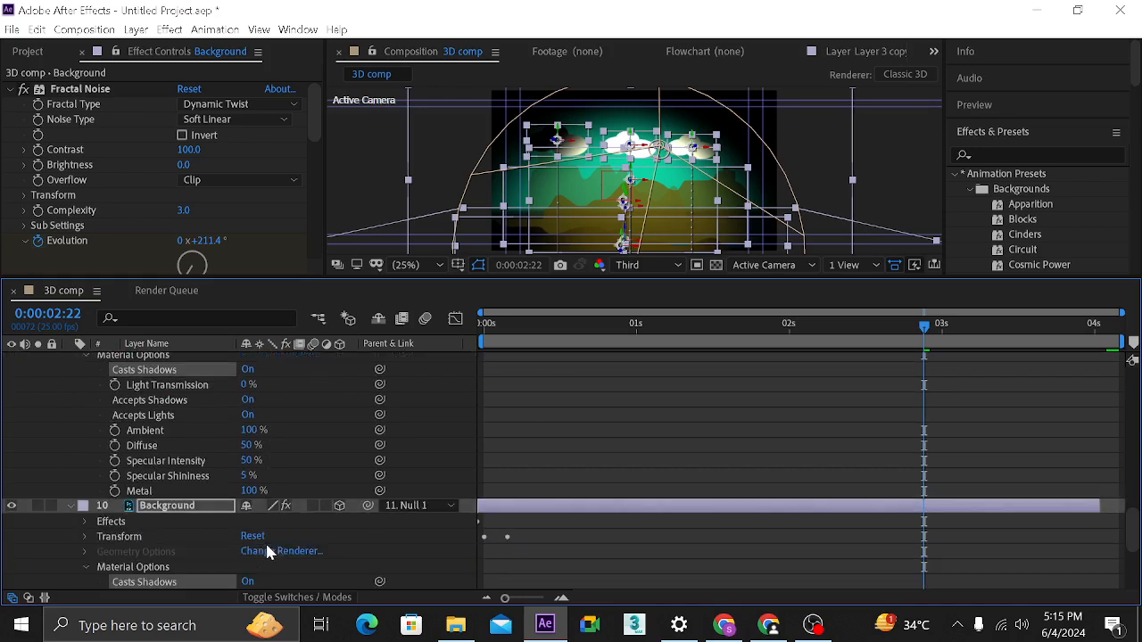
scroll(265, 548, "up", 2)
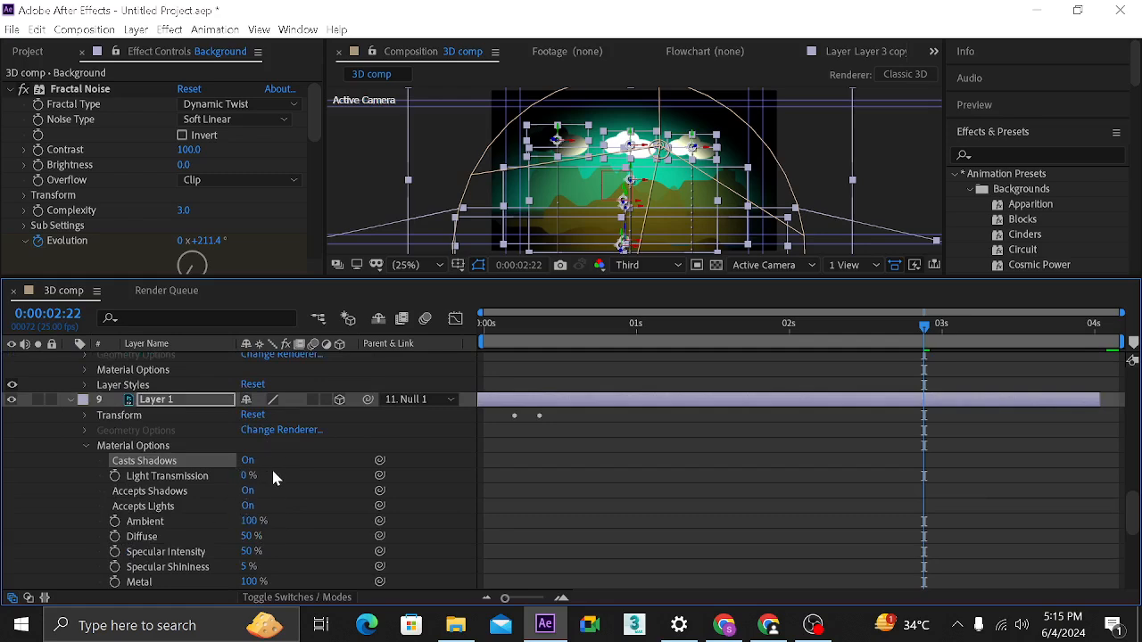
scroll(271, 467, "down", 2)
- Set the Glow light's cone angle to 42°, cone feather to 0%, radius to 534 and falloff distance to 531
scroll(271, 466, "up", 6)
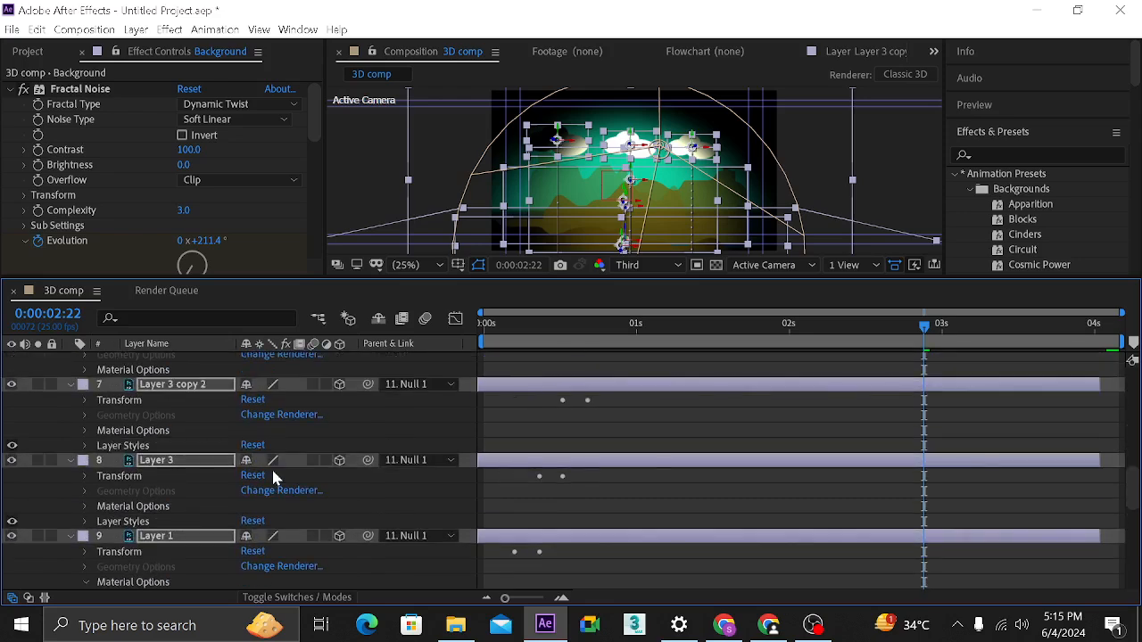
scroll(273, 475, "up", 10)
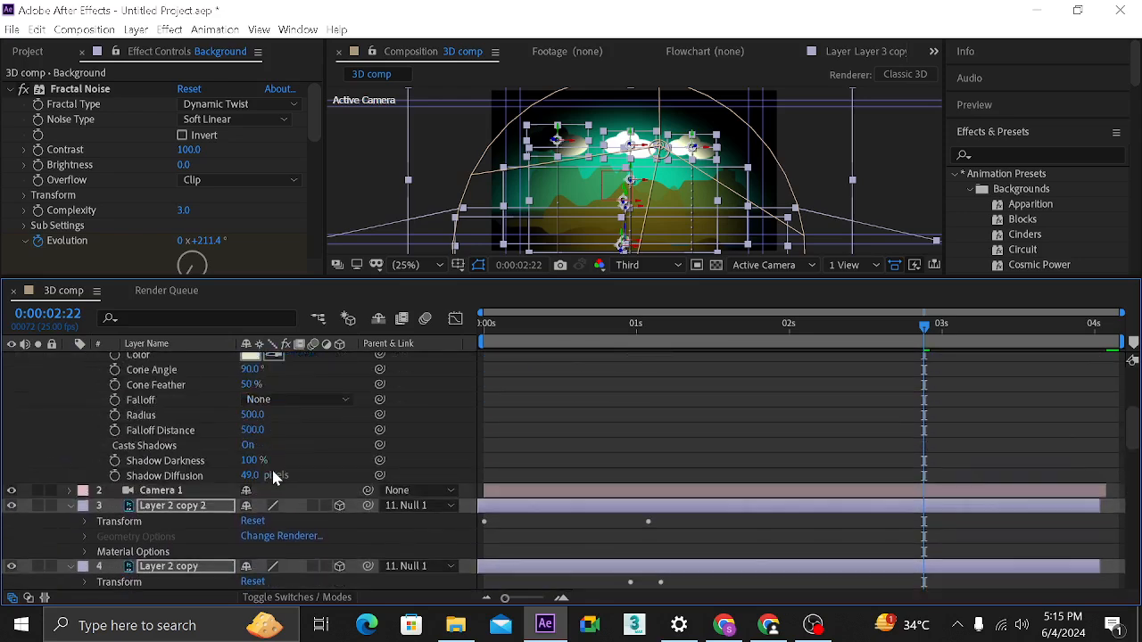
scroll(274, 477, "up", 5)
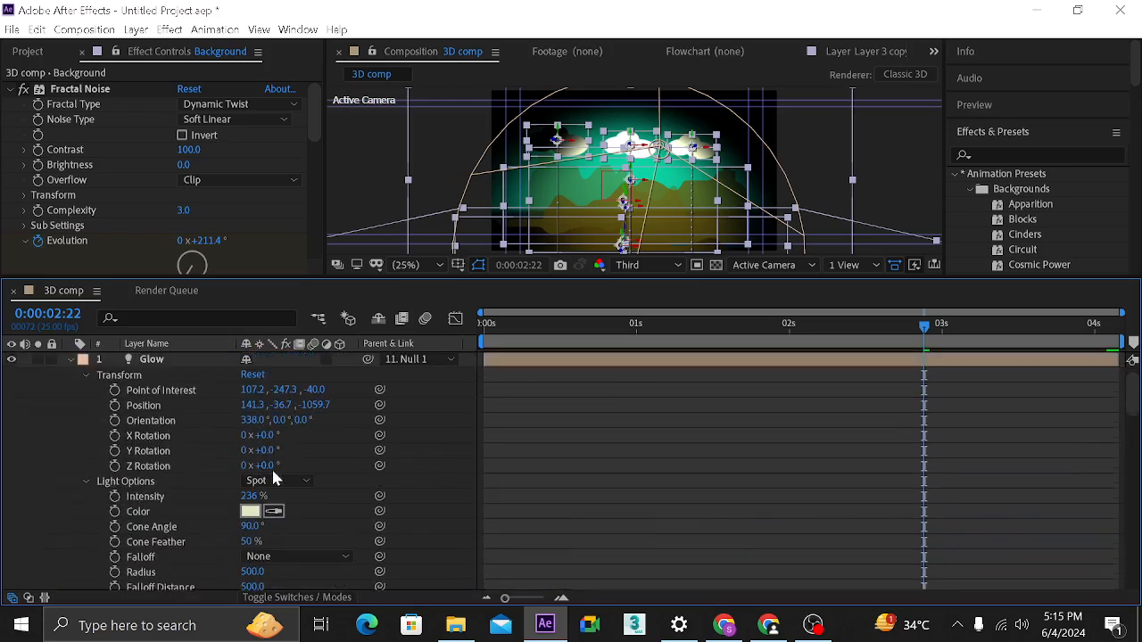
left_click(86, 375)
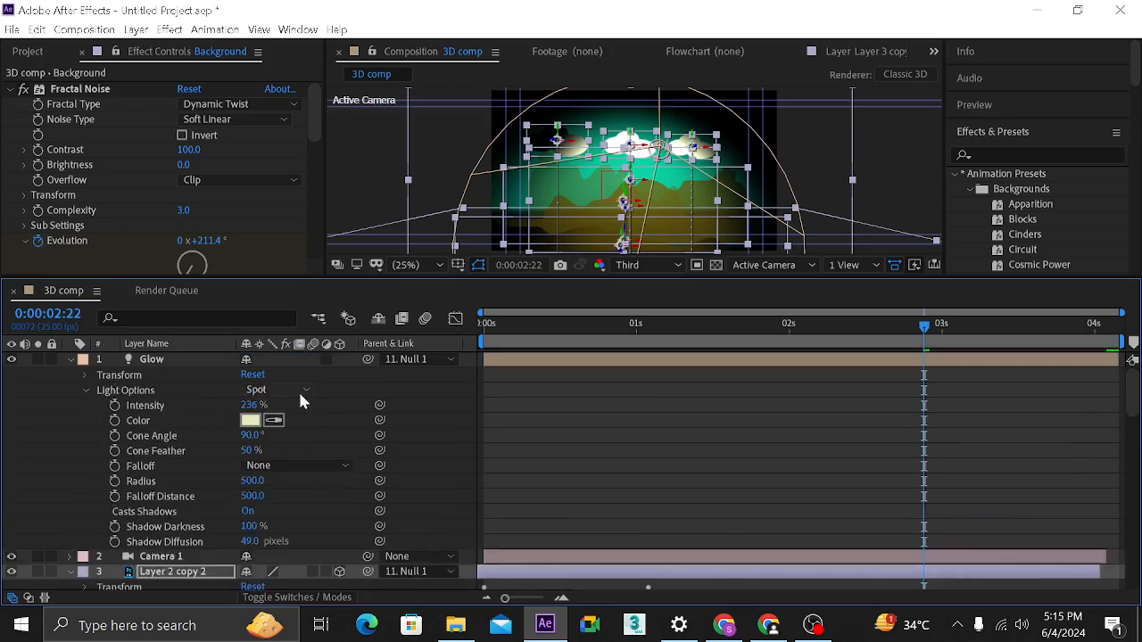
left_click_drag(250, 450, 214, 445)
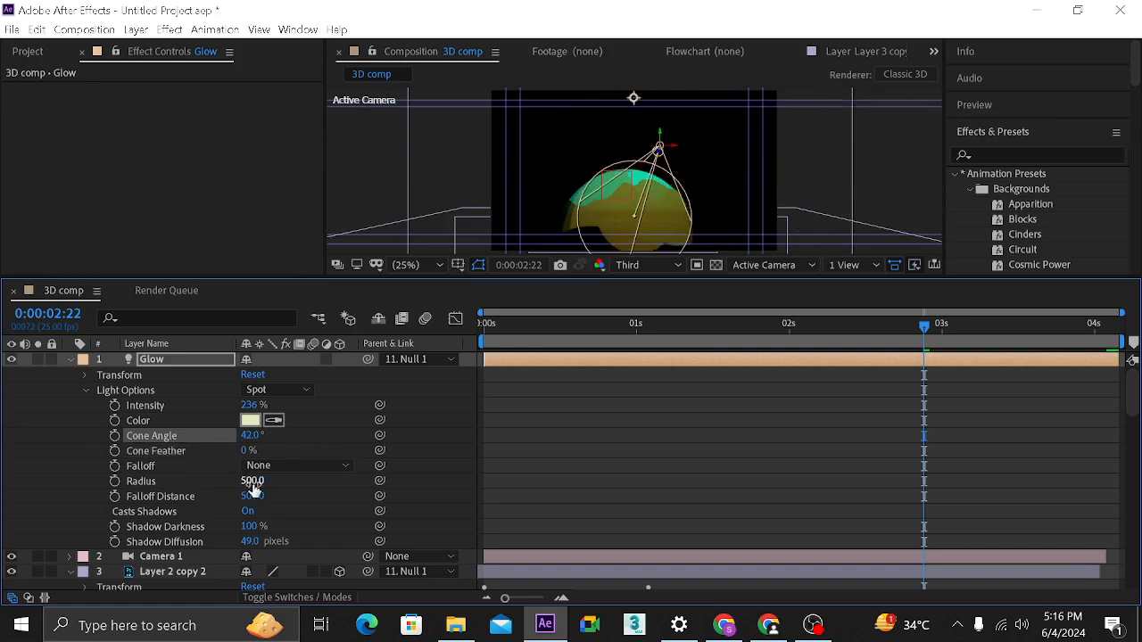
mouse_move(253, 483)
left_mouse_down()
mouse_move(320, 483)
mouse_move(274, 483)
mouse_move(280, 493)
mouse_move(266, 497)
left_mouse_up()
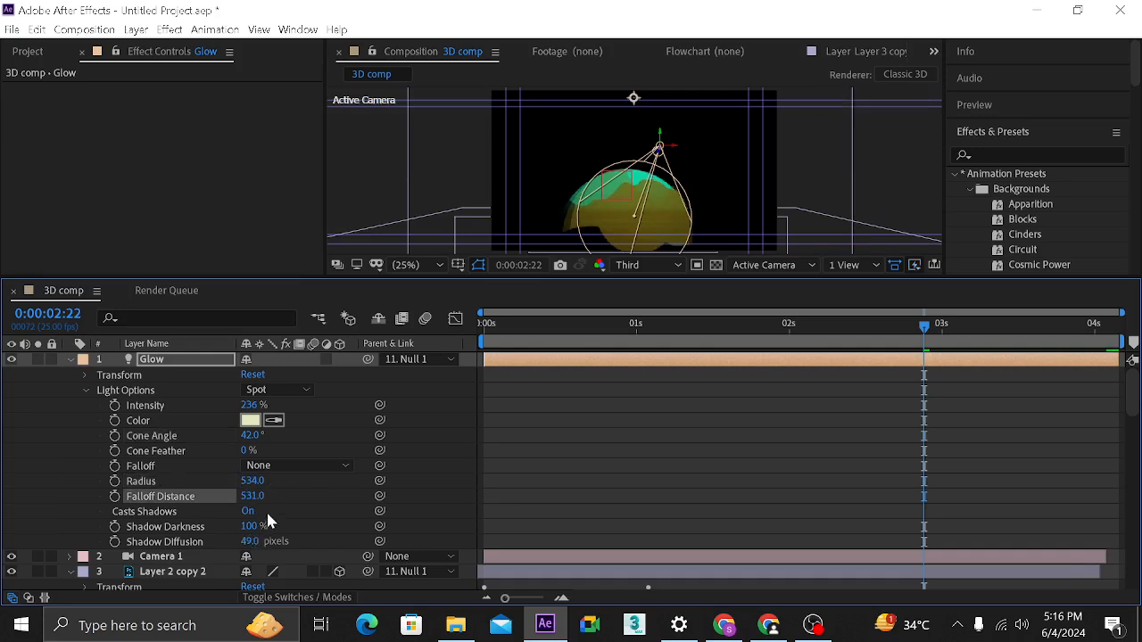
- Change the Glow light's type to Parallel and set its intensity to 111%
left_click(294, 390)
left_click(305, 409)
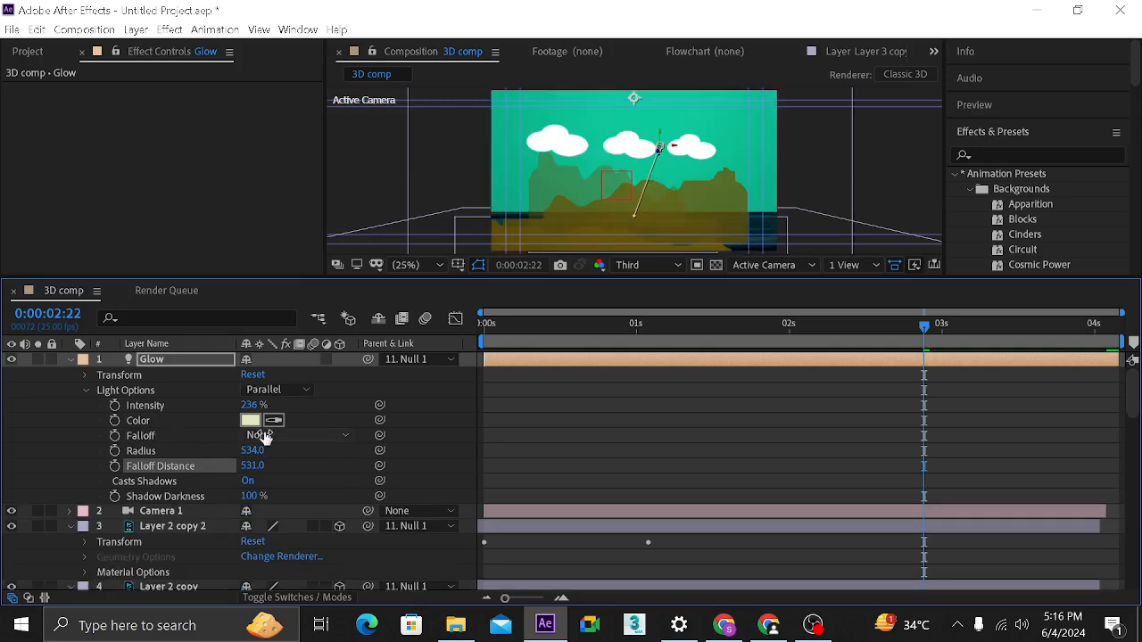
left_click_drag(249, 405, 127, 410)
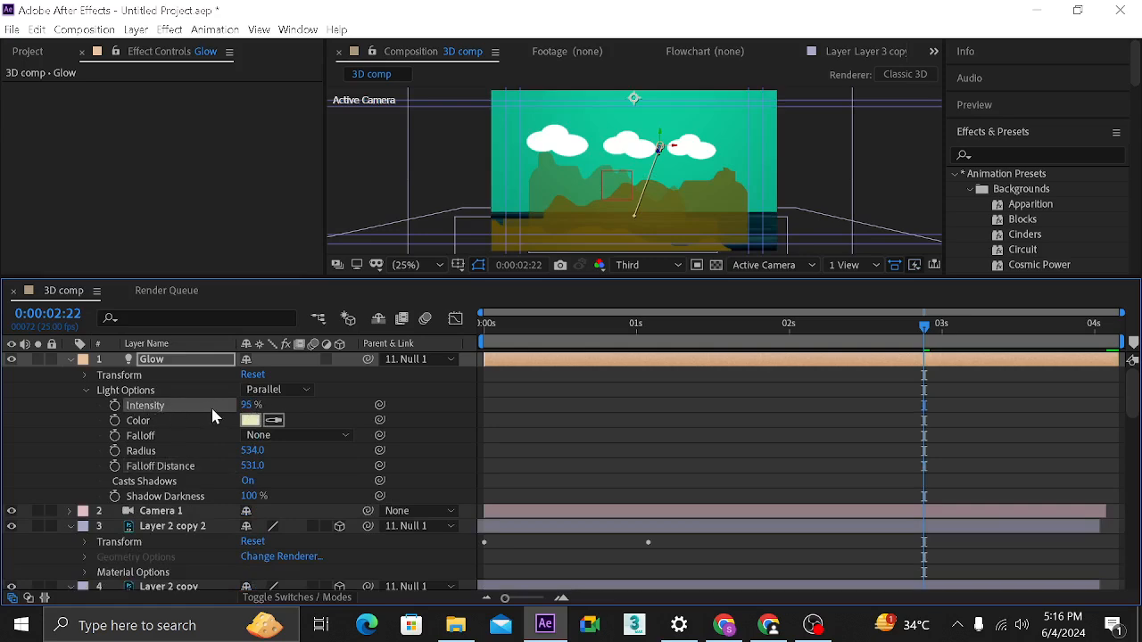
left_click_drag(246, 406, 174, 409)
mouse_move(250, 407)
left_mouse_down()
mouse_move(298, 408)
mouse_move(250, 406)
mouse_move(287, 407)
left_mouse_up()
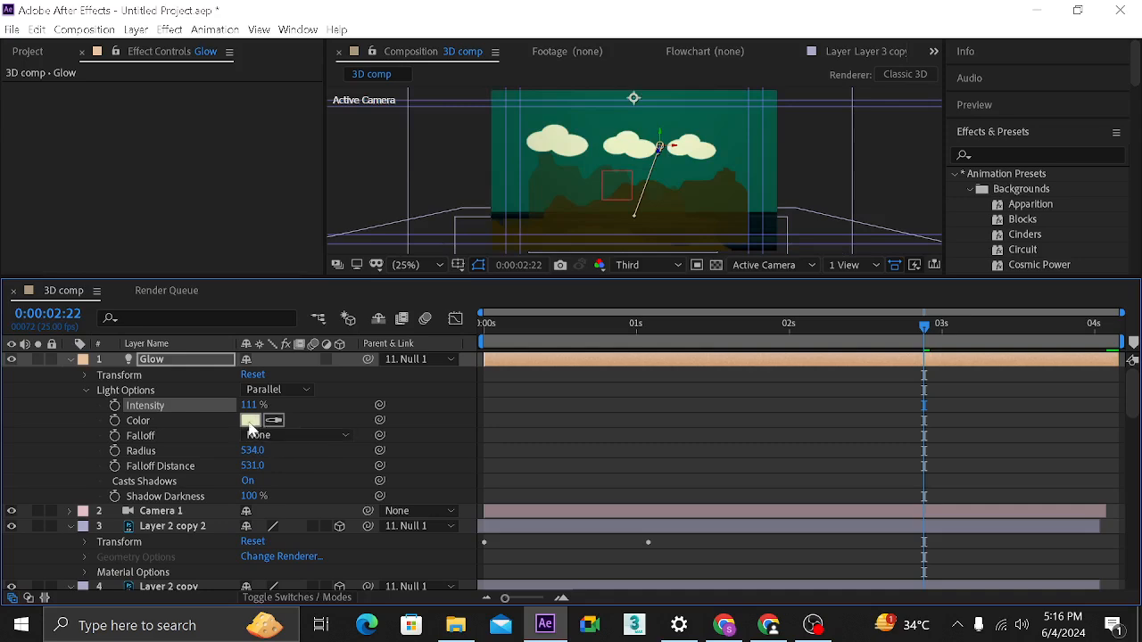
- Change the Glow light's color to a near-white, F2F3EC
left_click(250, 421)
left_click_drag(668, 301, 794, 306)
left_click_drag(753, 274, 625, 193)
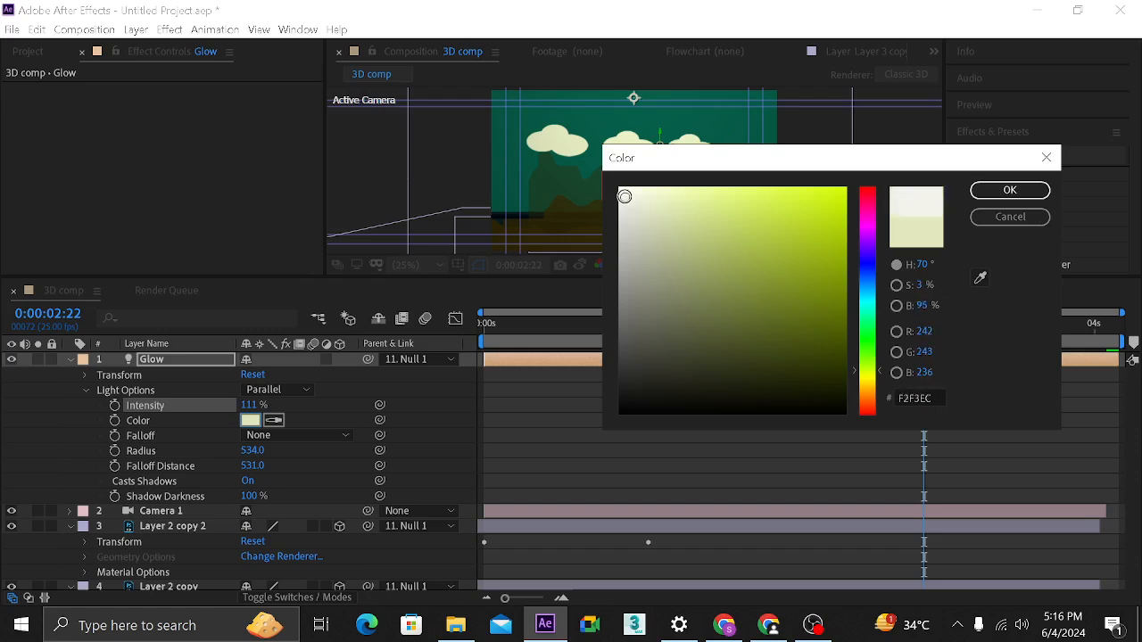
left_click(1009, 190)
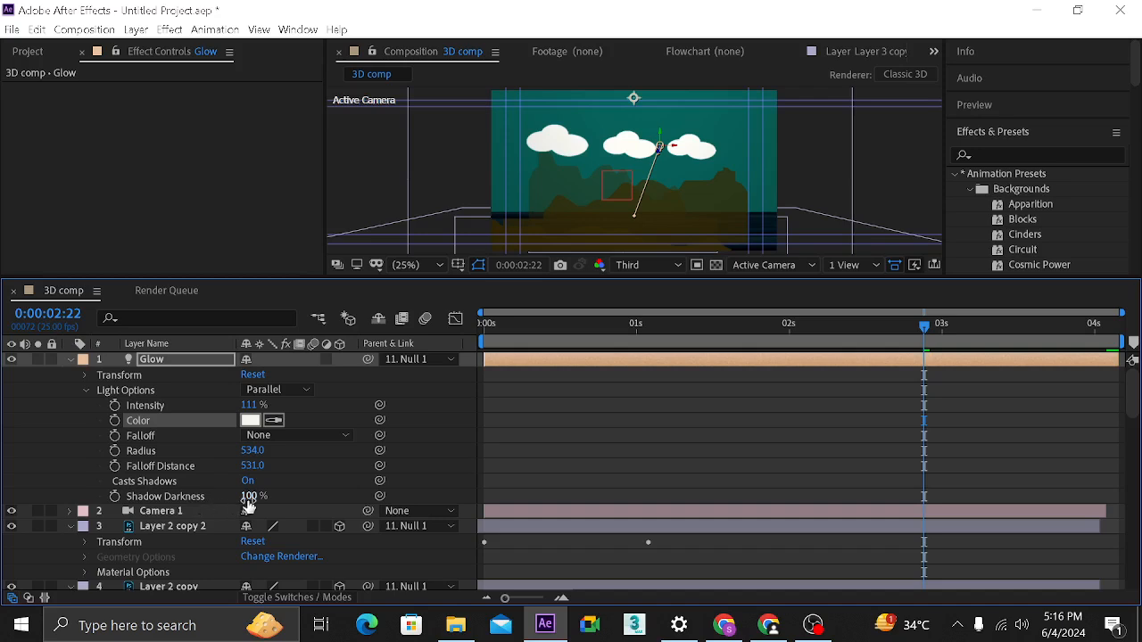
- Set the Glow light's shadow darkness to 215% and its radius to 235
left_click_drag(248, 502, 350, 501)
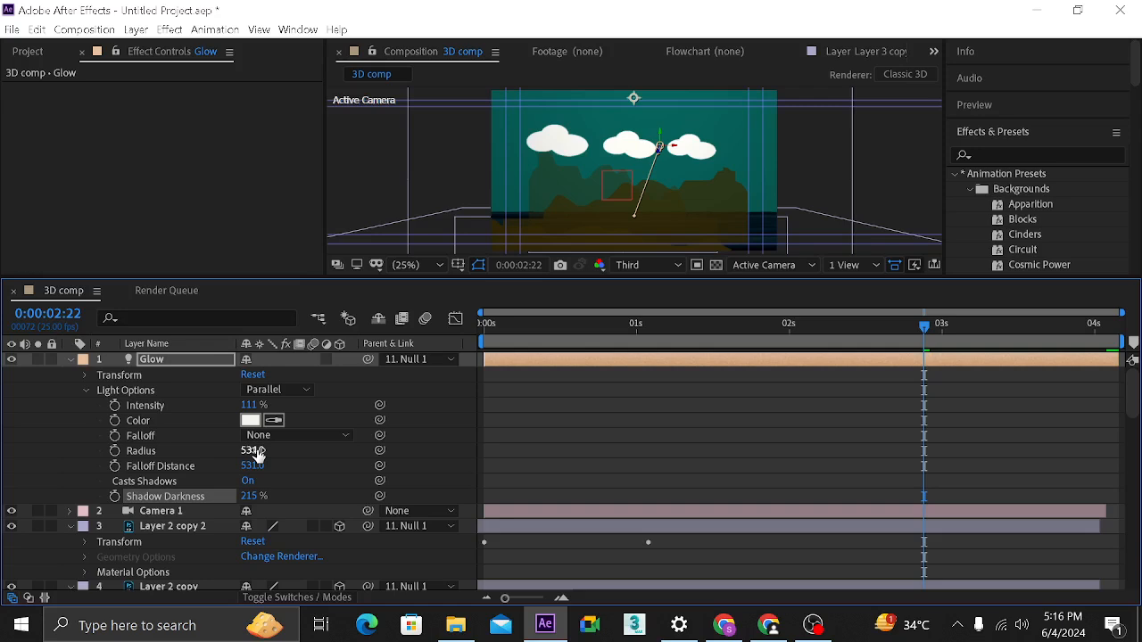
left_click_drag(256, 452, 154, 454)
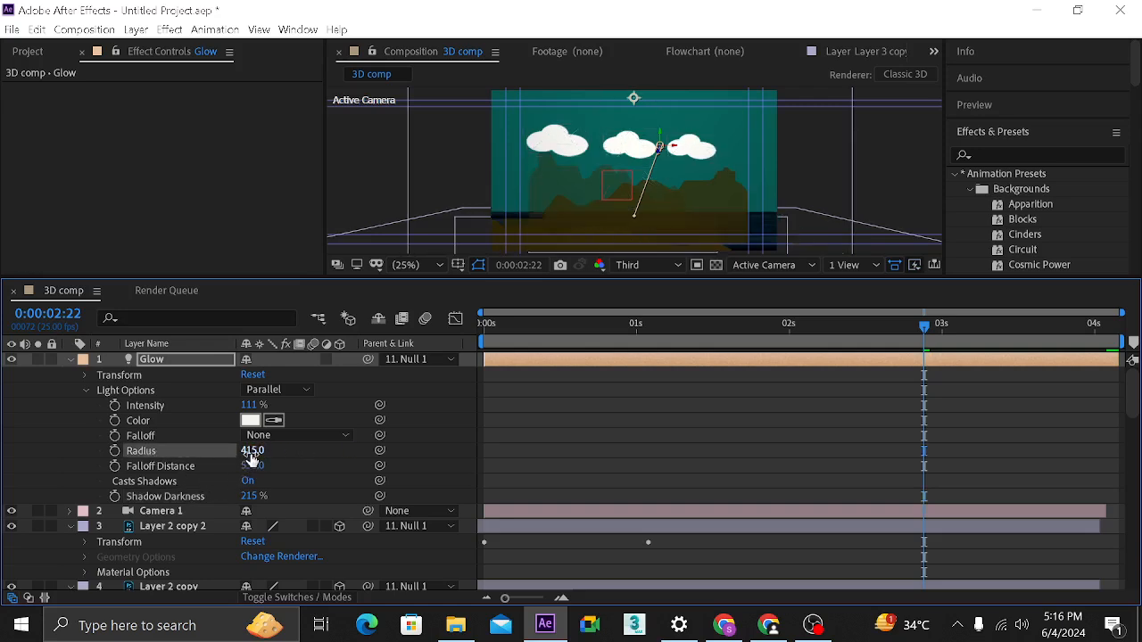
left_click_drag(252, 454, 155, 454)
left_click_drag(251, 452, 175, 451)
- Change the Glow light's type to Point and reveal its transform properties
left_click(293, 392)
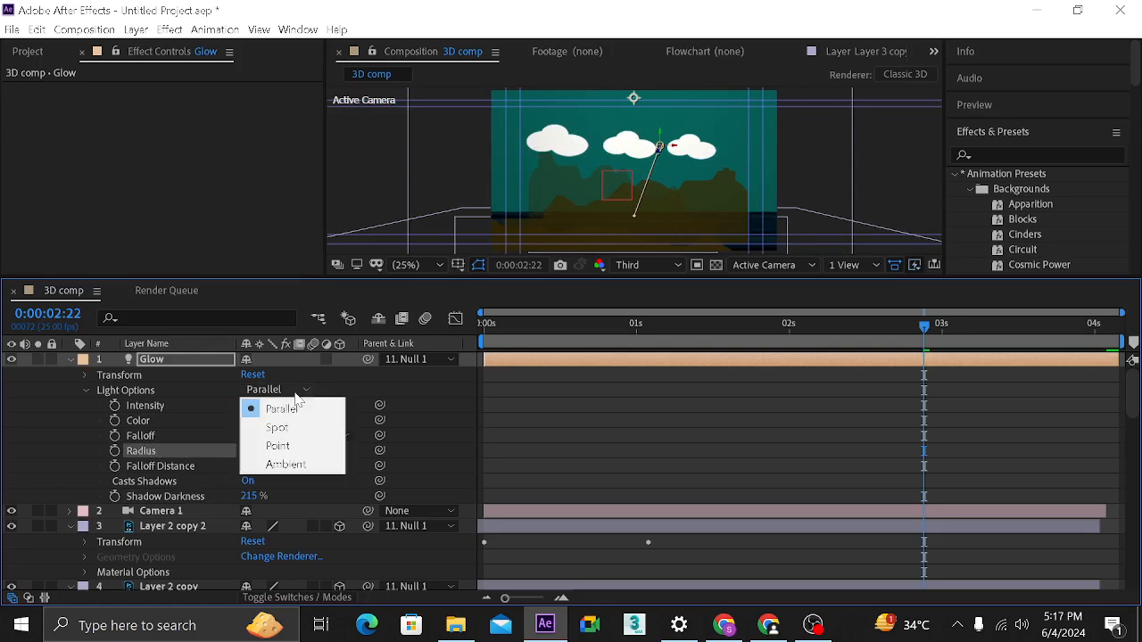
left_click(297, 446)
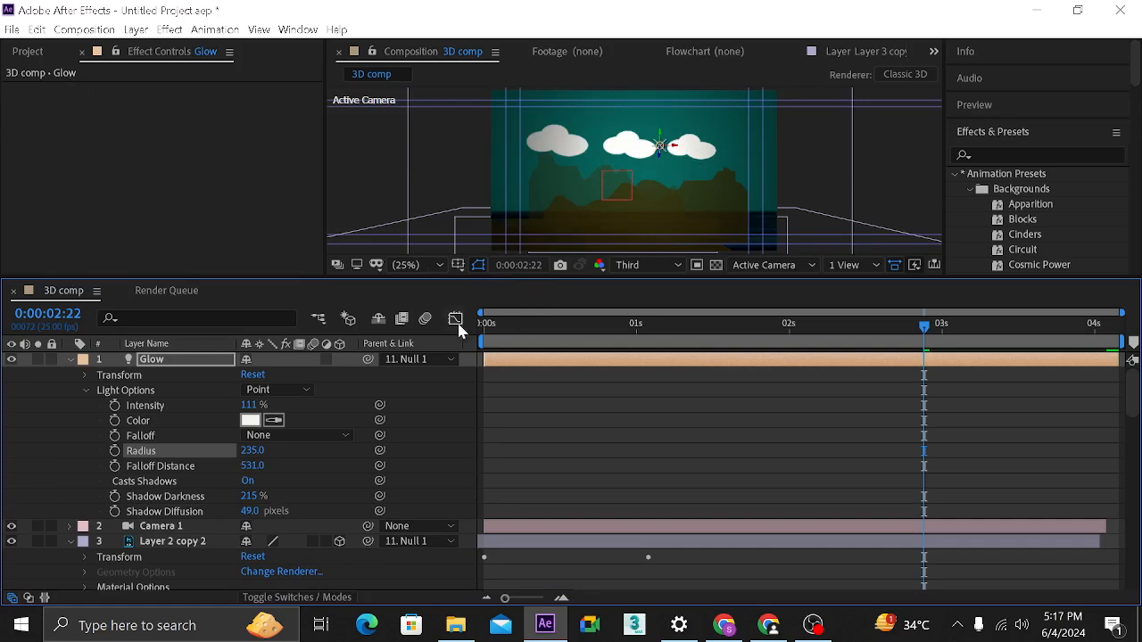
left_click(260, 30)
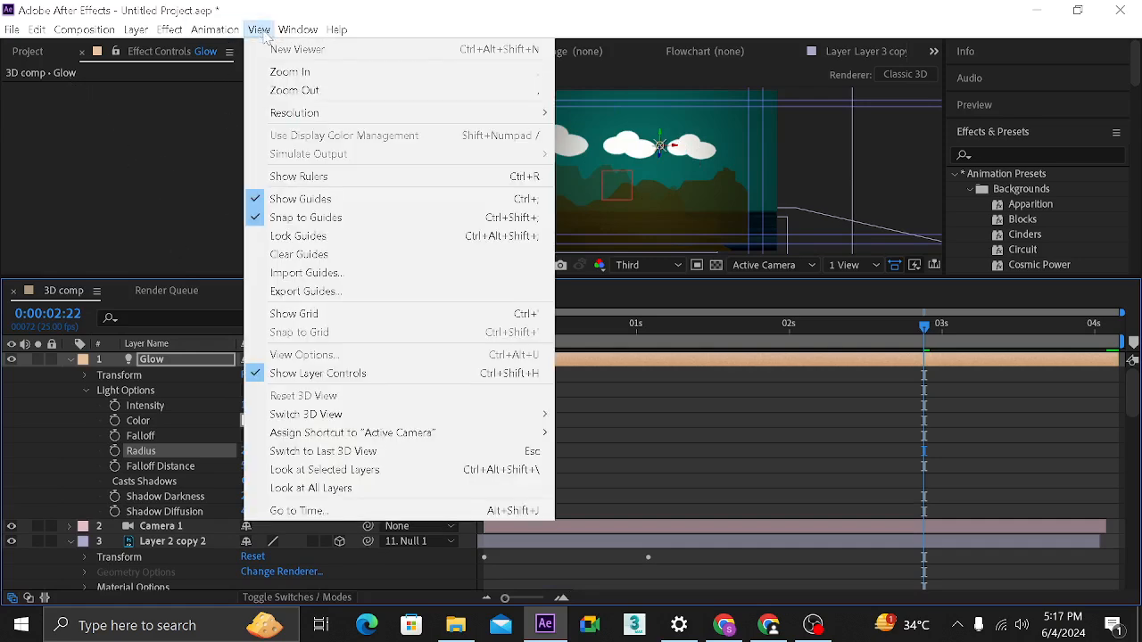
left_click(264, 32)
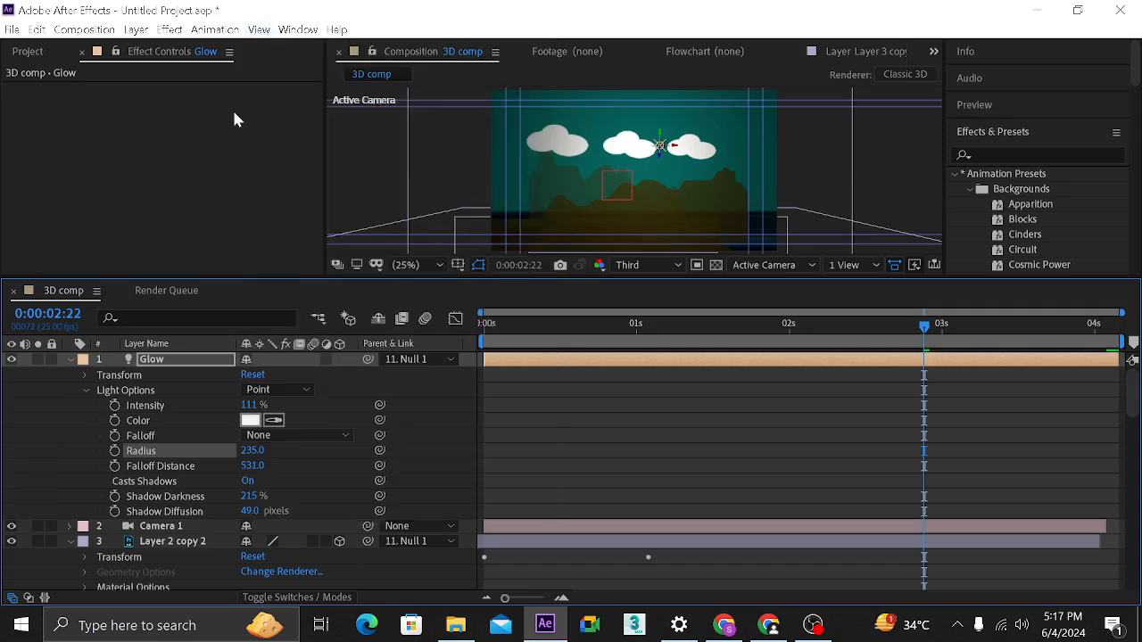
left_click(86, 375)
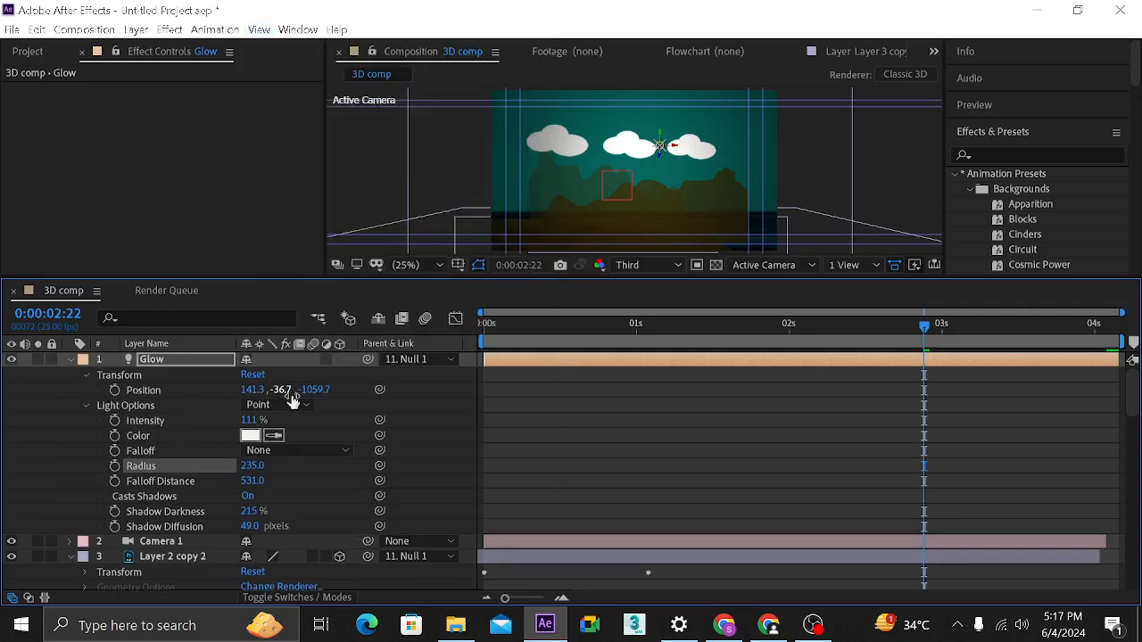
- Try the Parallel and Spot light types on the Glow light
left_click(132, 376)
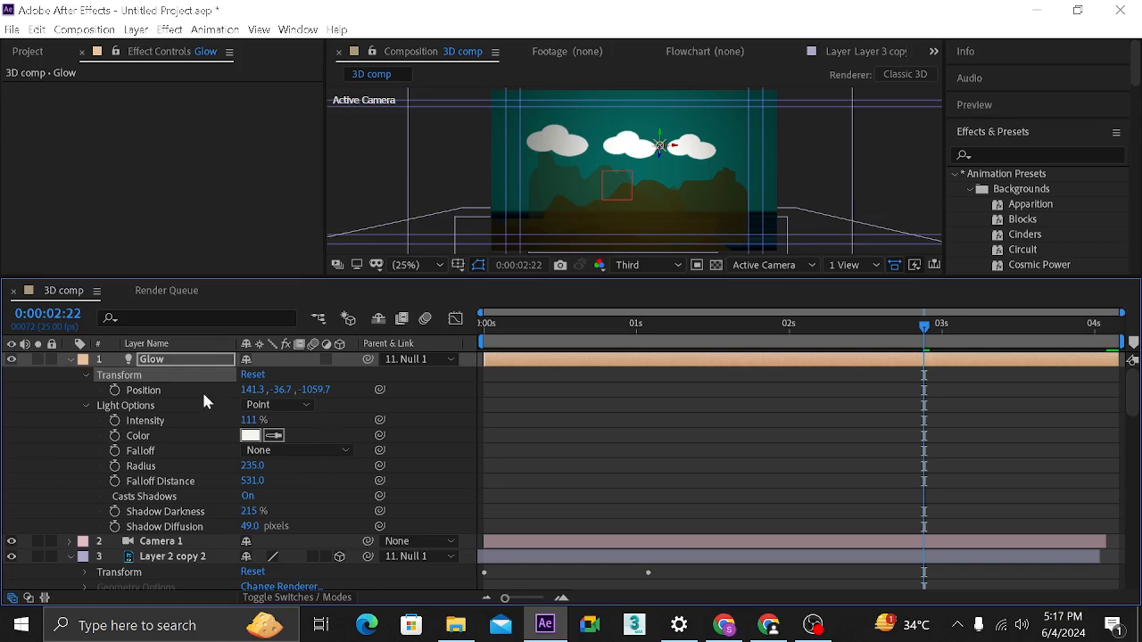
left_click(85, 374)
left_click(85, 375)
left_click(304, 406)
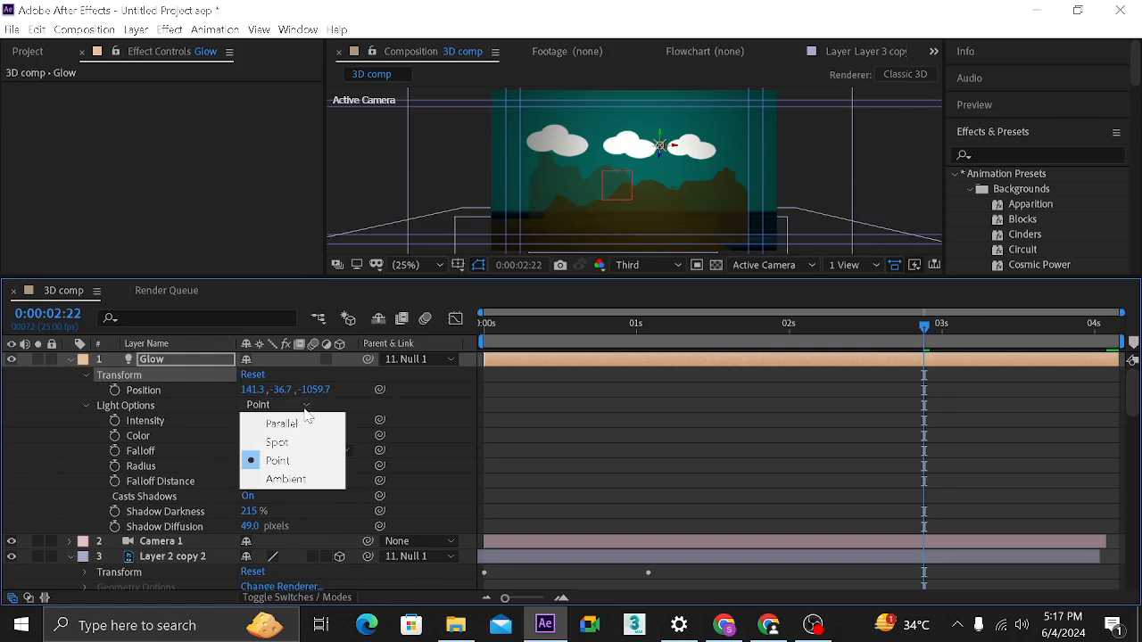
left_click(303, 423)
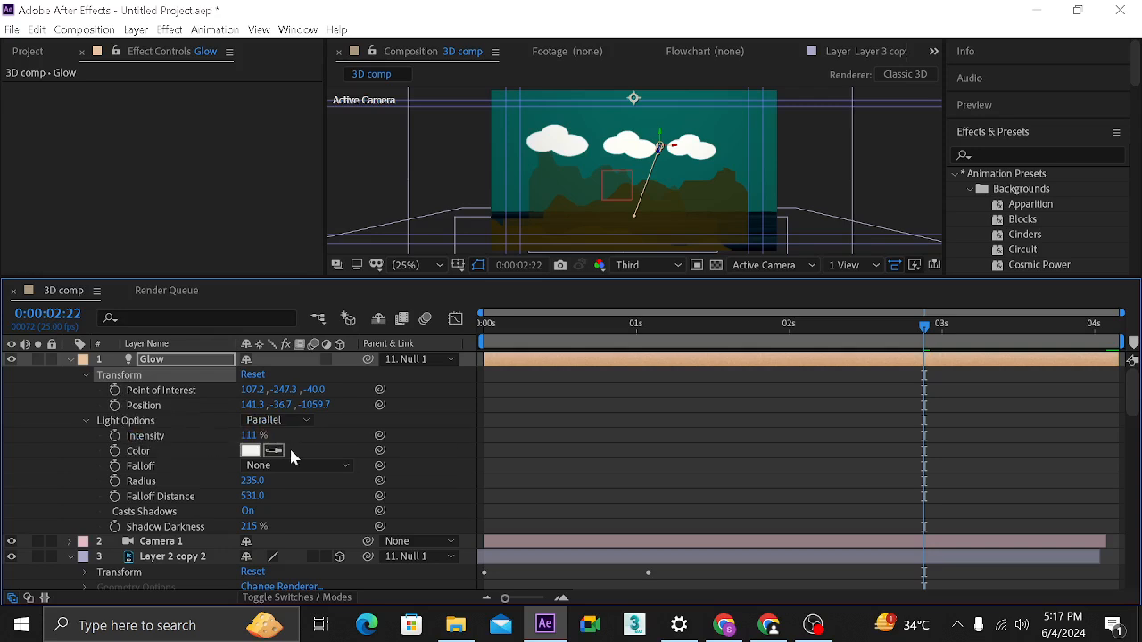
left_click(298, 423)
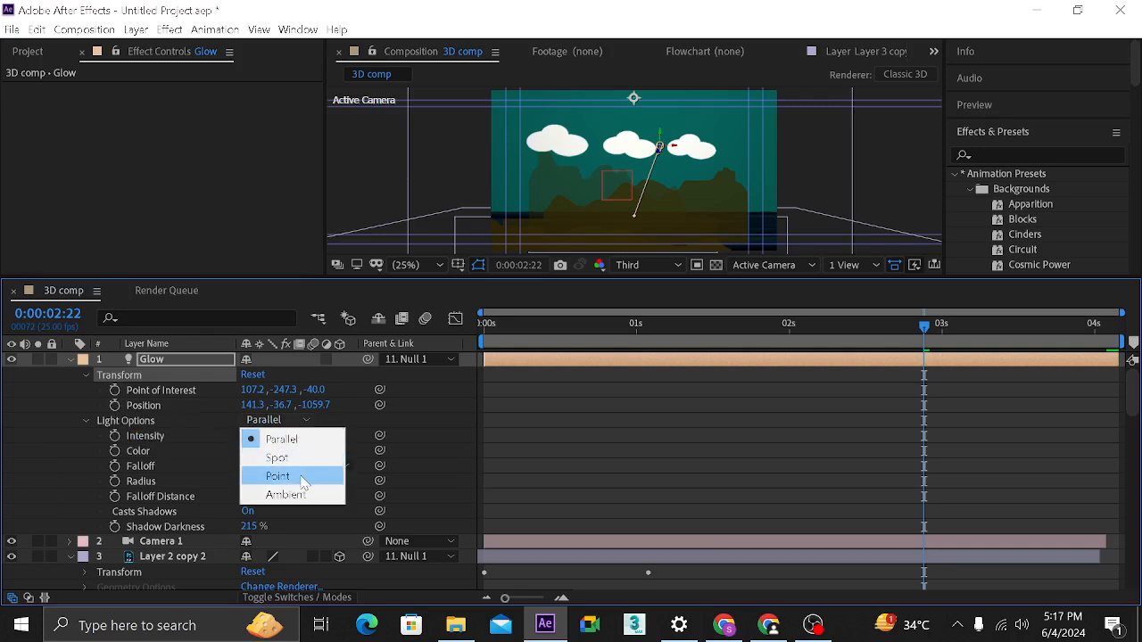
left_click(292, 457)
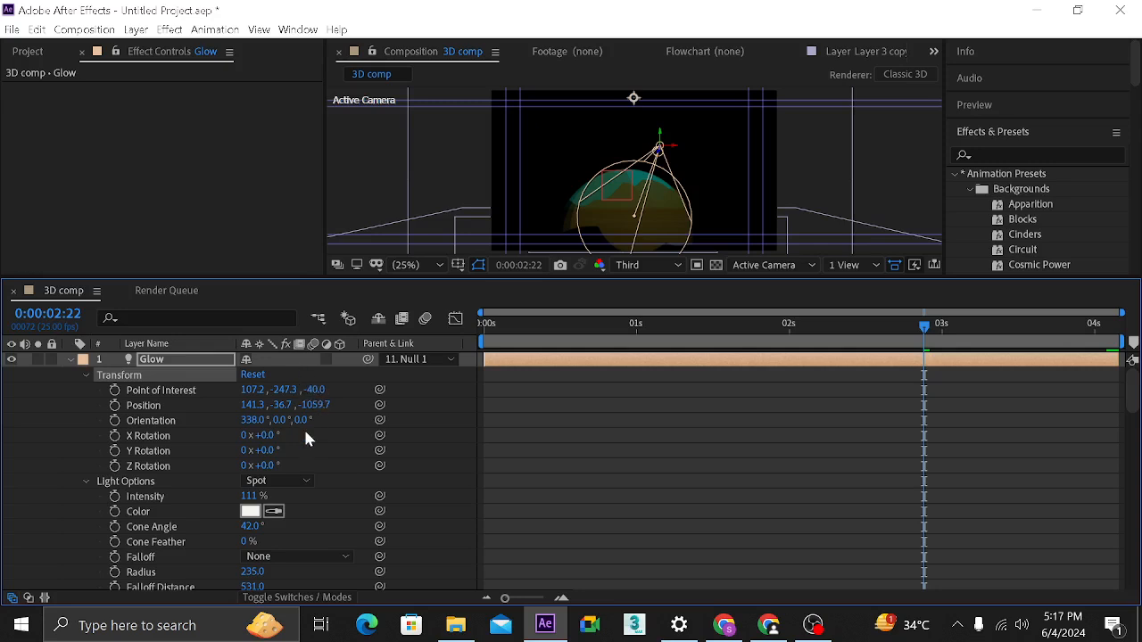
- Change the Glow light's type to Ambient and set its intensity to 127%
scroll(304, 433, "down", 3)
left_click(299, 390)
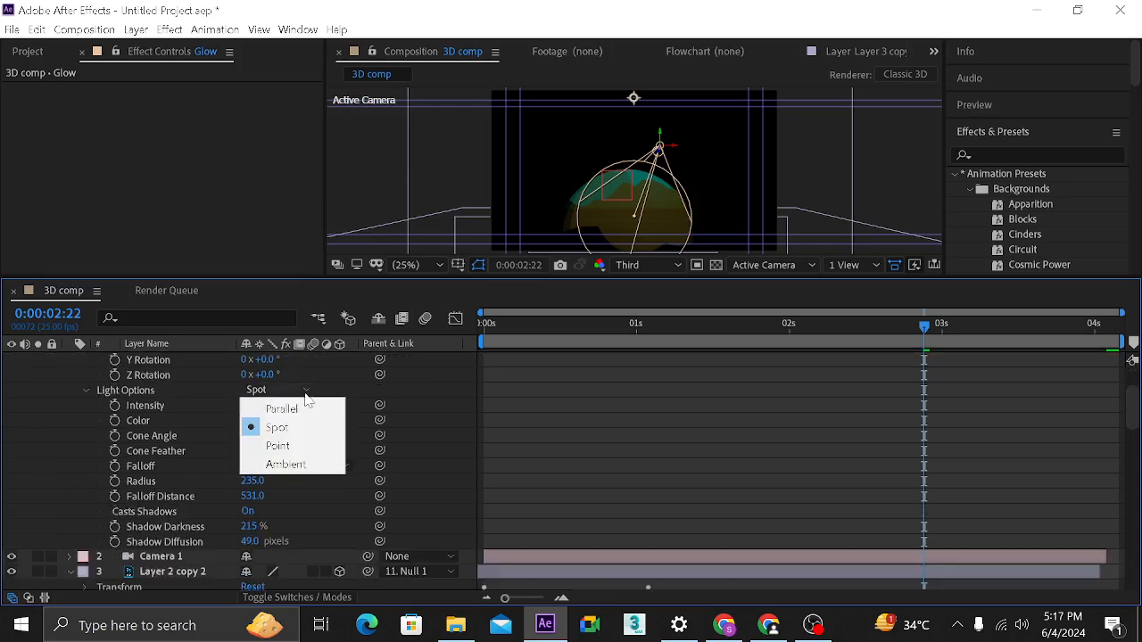
left_click(304, 473)
scroll(302, 460, "up", 3)
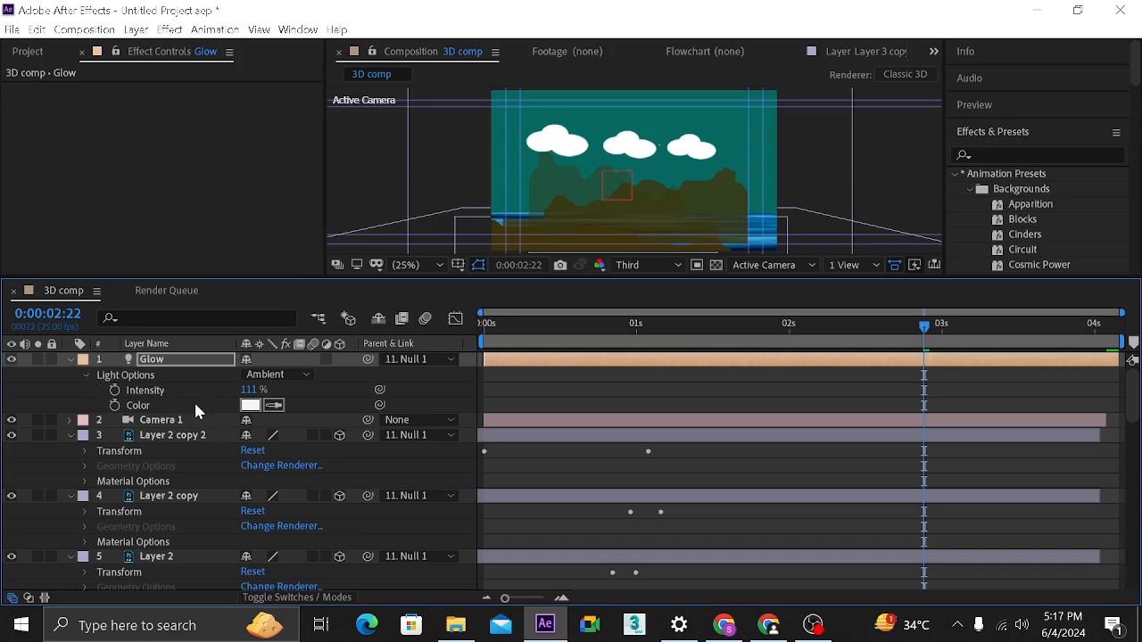
left_click(84, 376)
left_click(84, 375)
left_click_drag(248, 390, 261, 390)
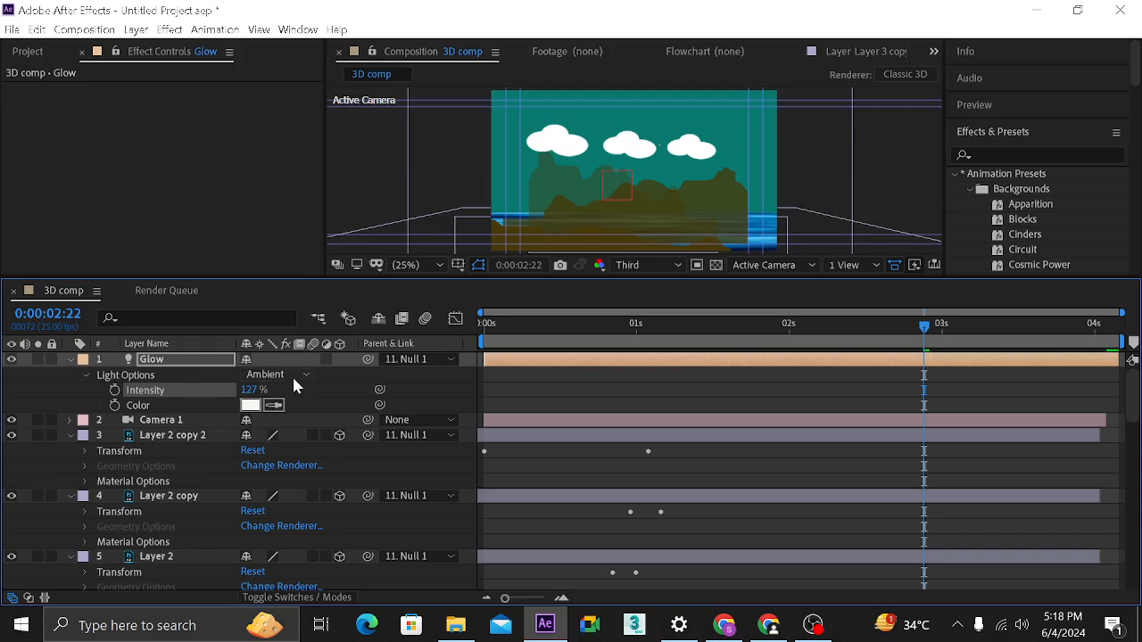
- Try the Glow light as Point and as Spot, and look over the transform and light options of each type
left_click(293, 379)
left_click(300, 439)
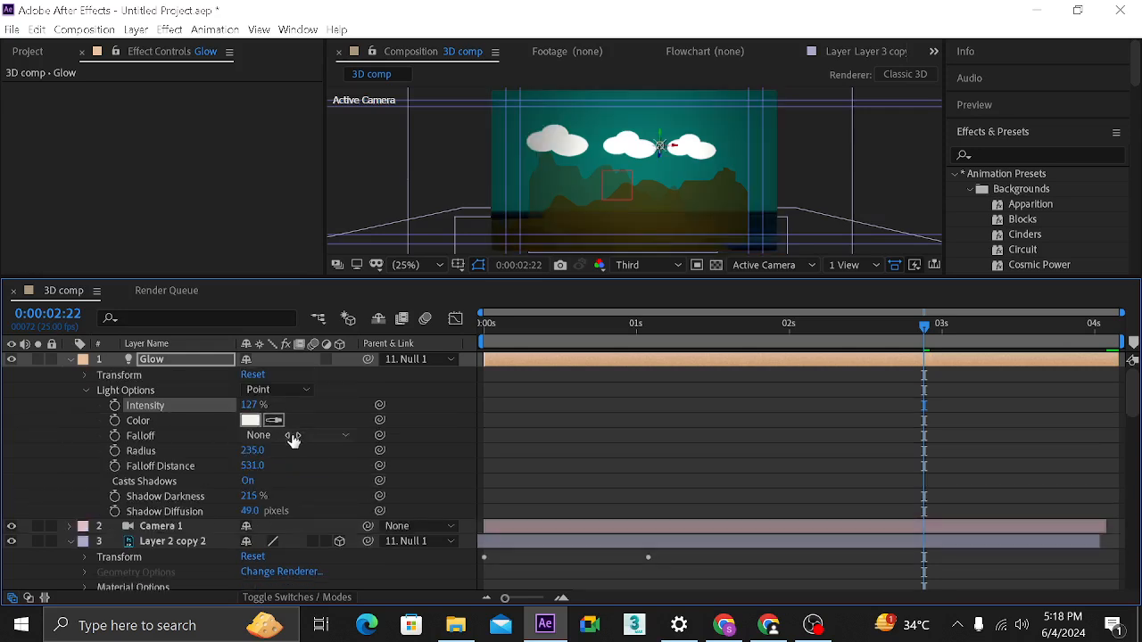
left_click(87, 375)
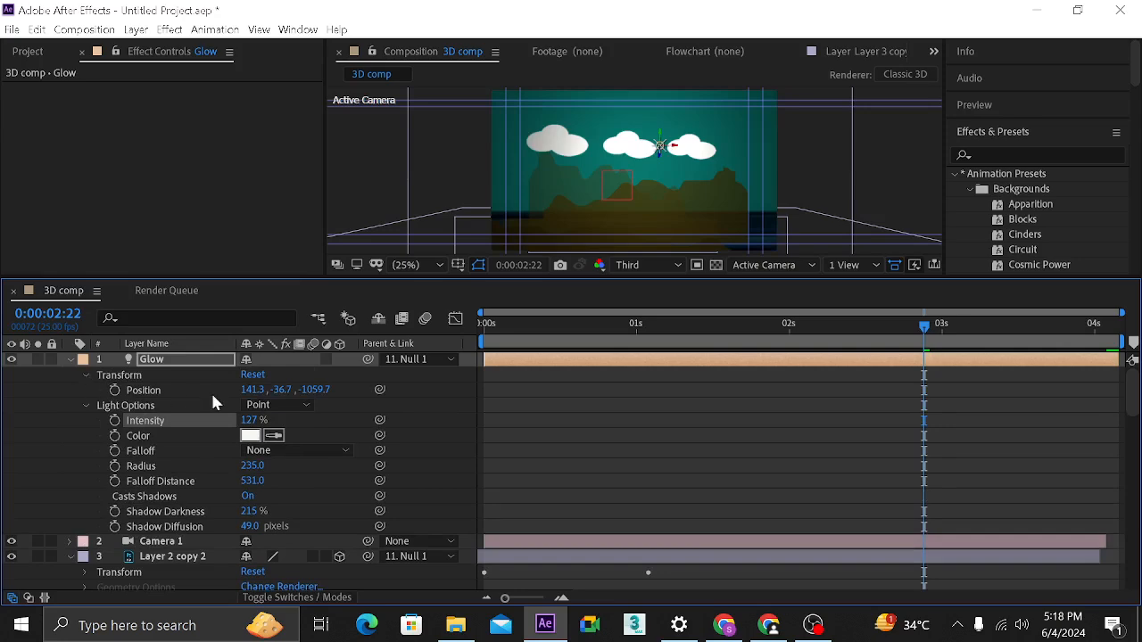
left_click(292, 407)
left_click(298, 447)
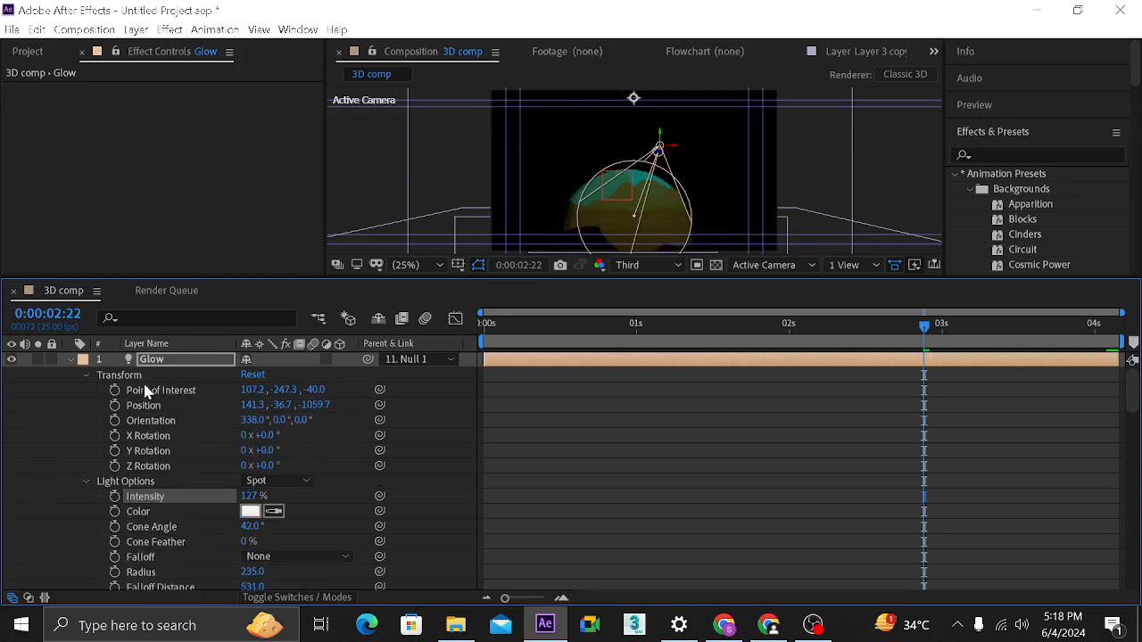
scroll(161, 489, "down", 1)
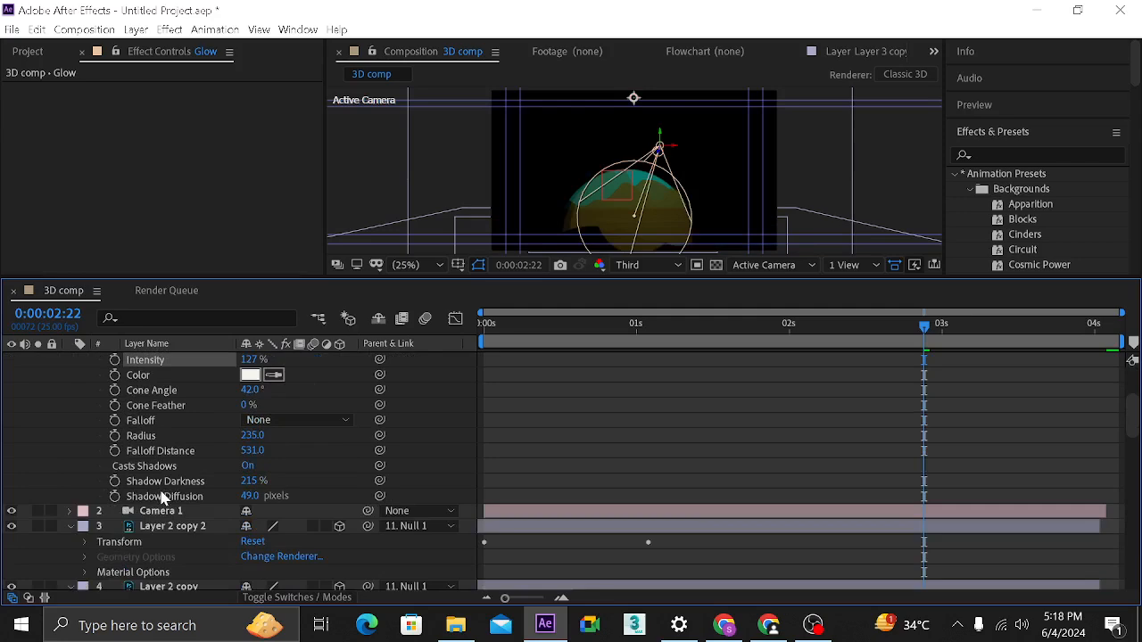
scroll(159, 500, "up", 2)
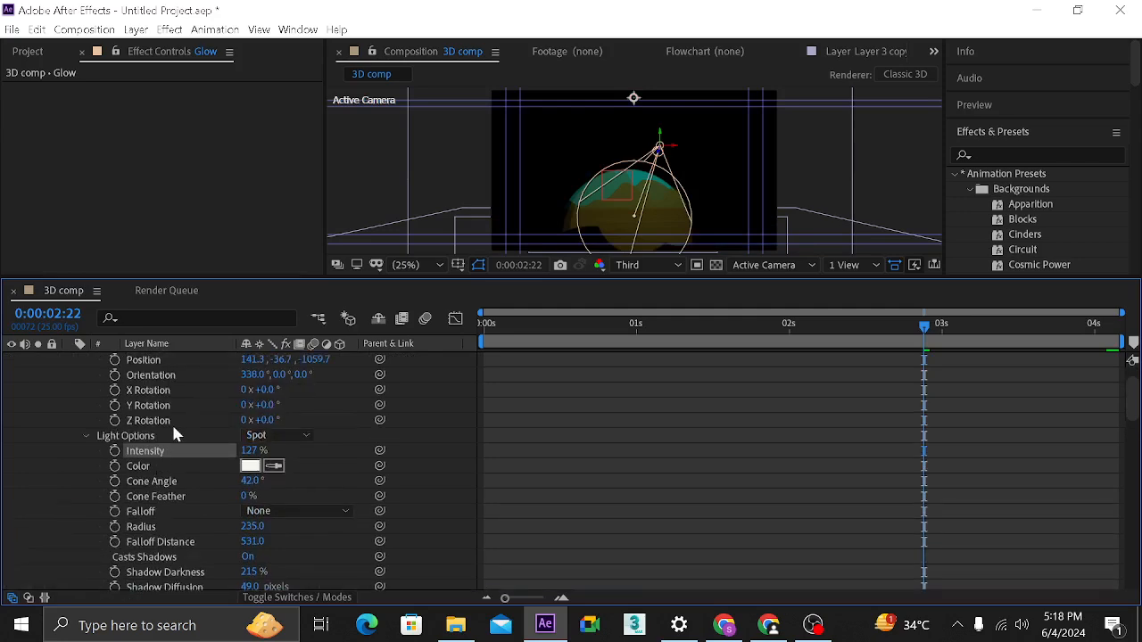
scroll(173, 419, "up", 1)
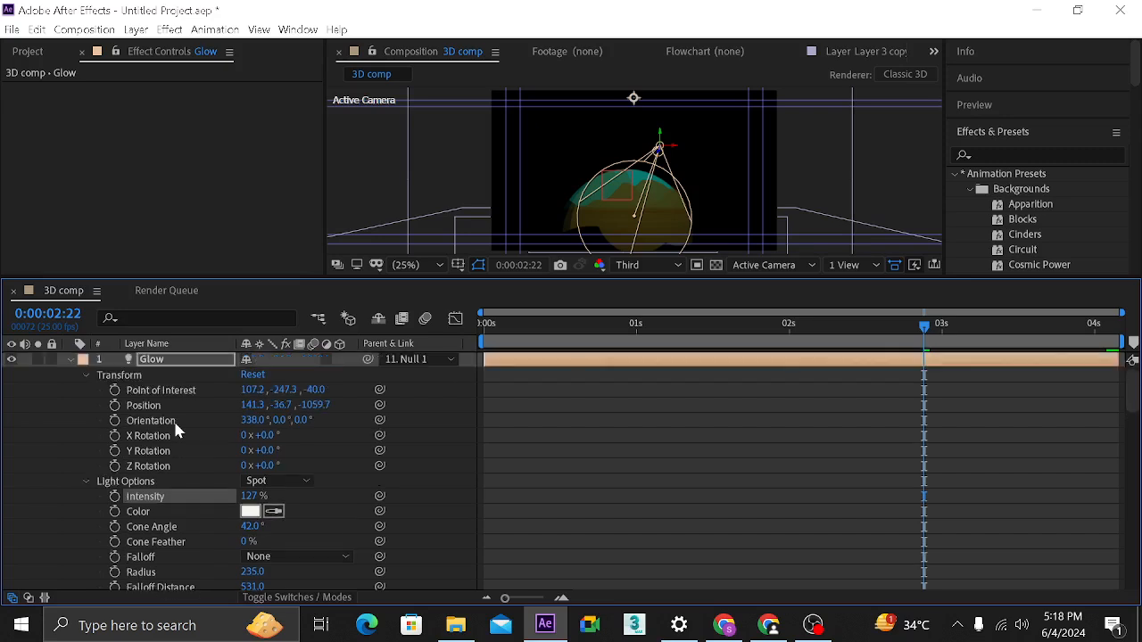
- Change the Glow light's type to Parallel
left_click(277, 481)
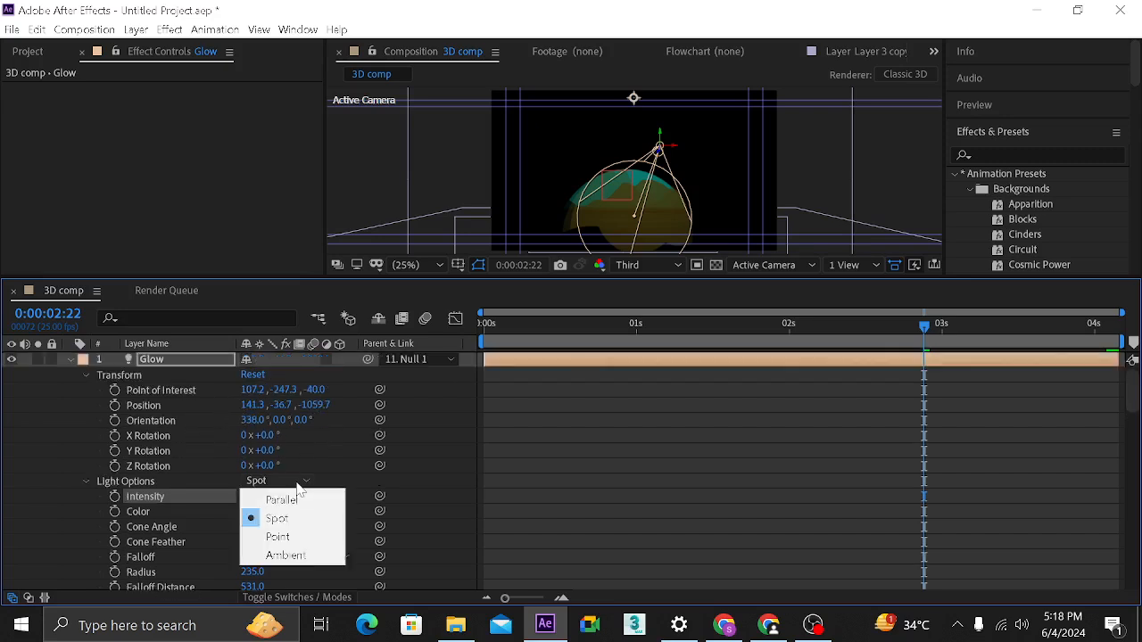
left_click(306, 500)
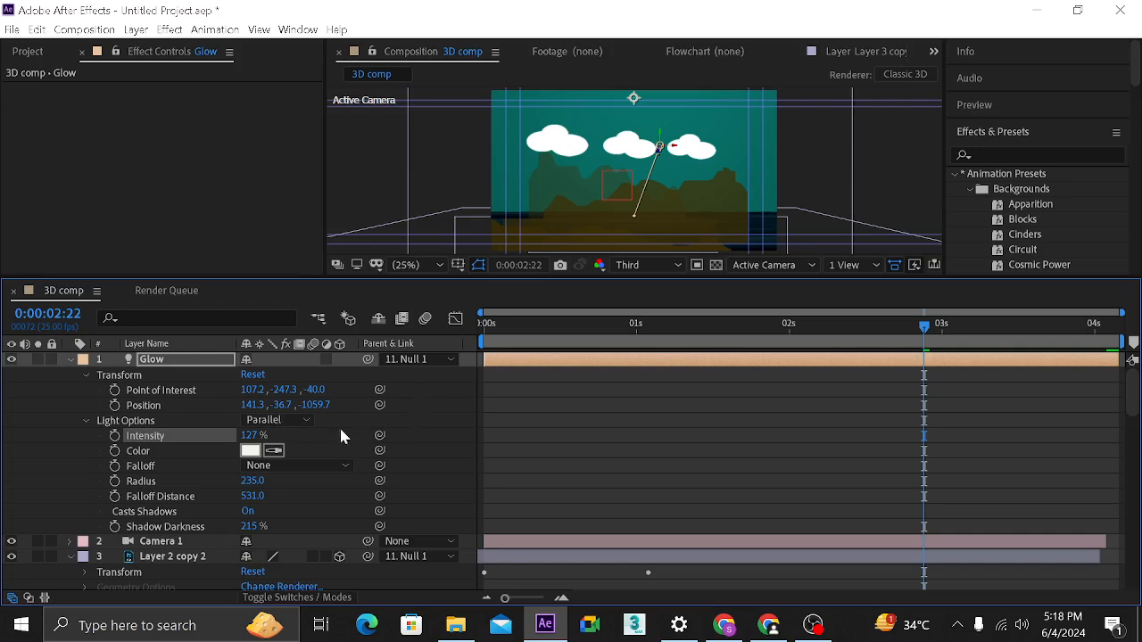
scroll(312, 456, "down", 8)
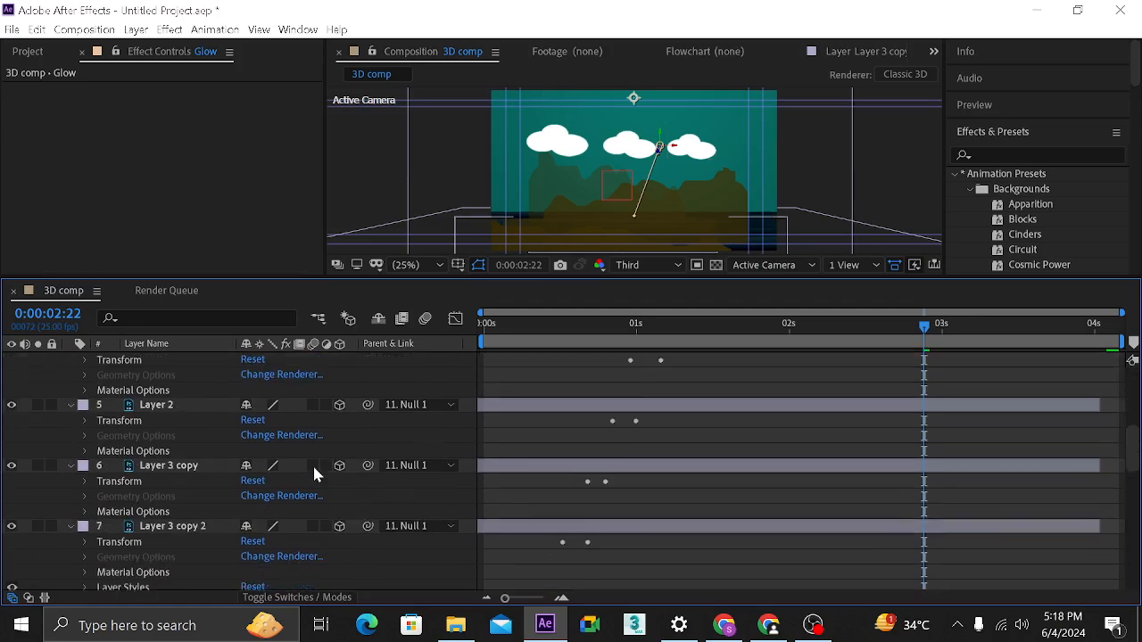
scroll(313, 472, "down", 5)
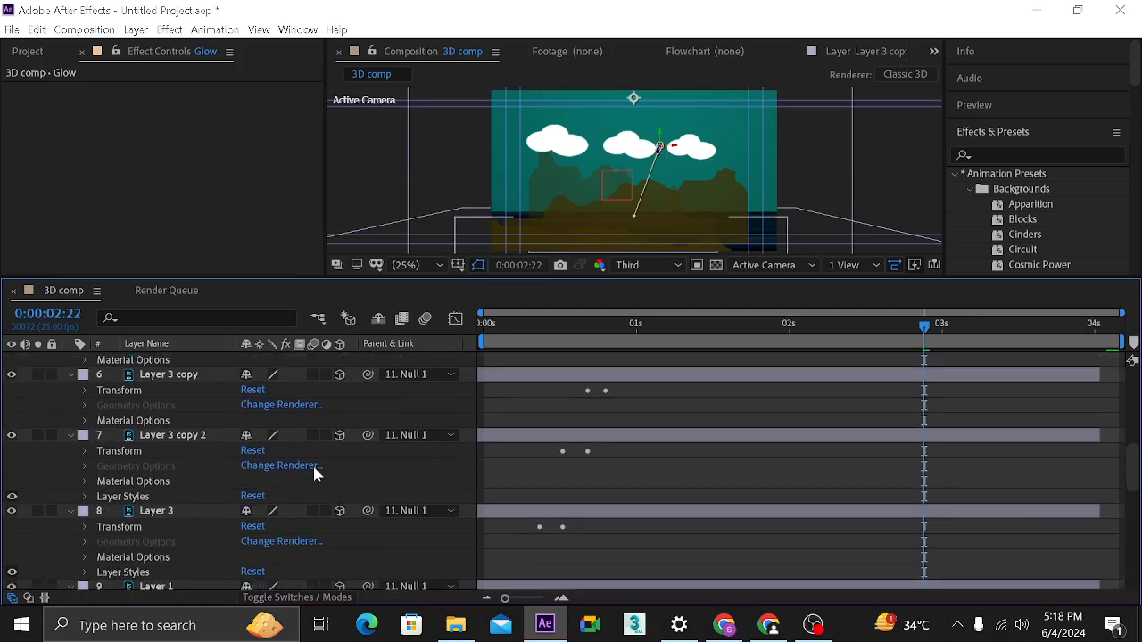
scroll(313, 470, "down", 3)
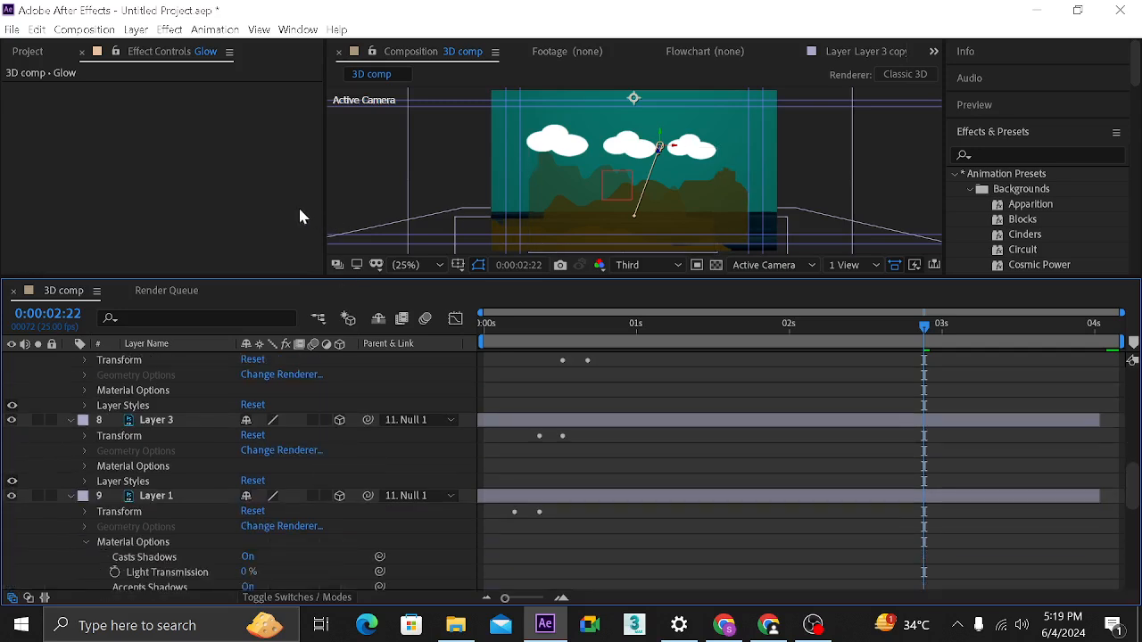
- Add the 3D comp to the render queue and confirm its output module settings with the AVI format
left_click(106, 33)
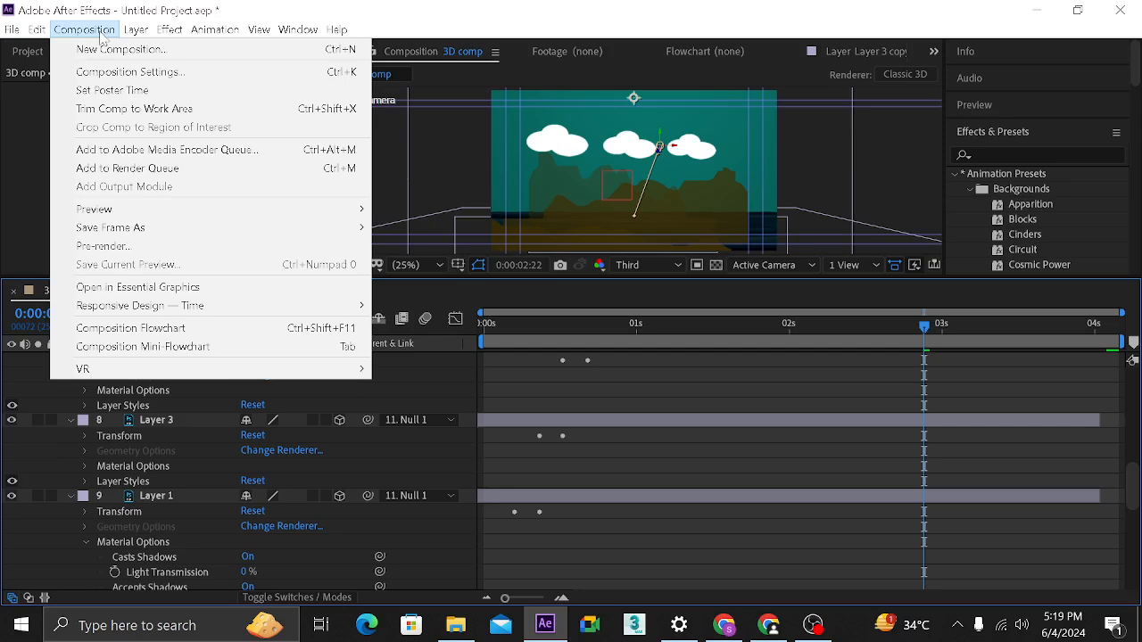
left_click(132, 169)
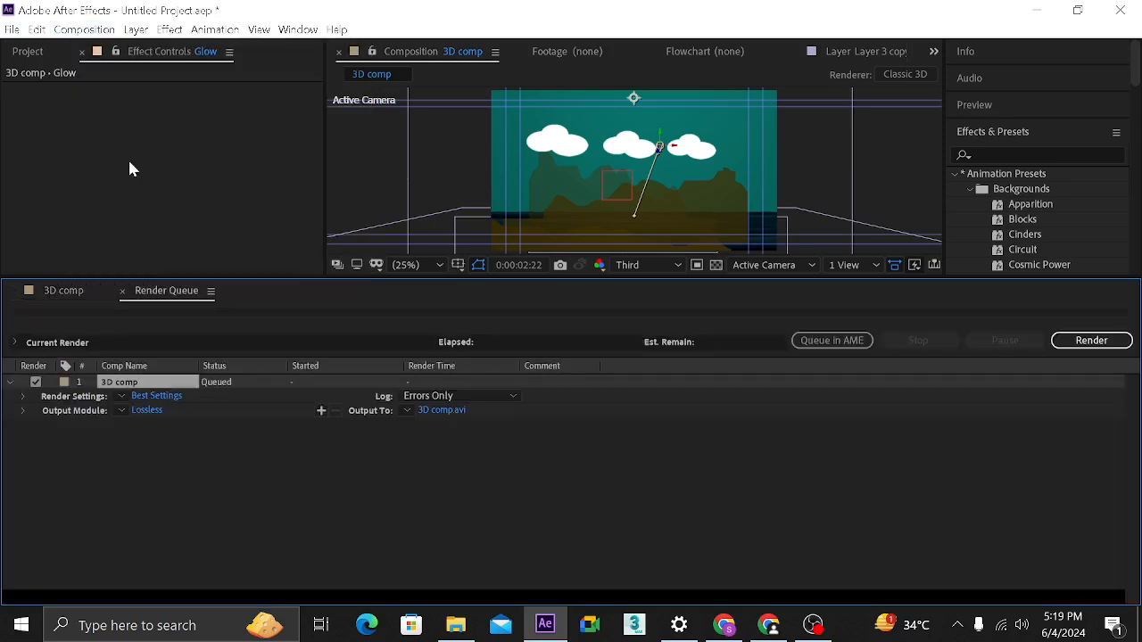
left_click(155, 415)
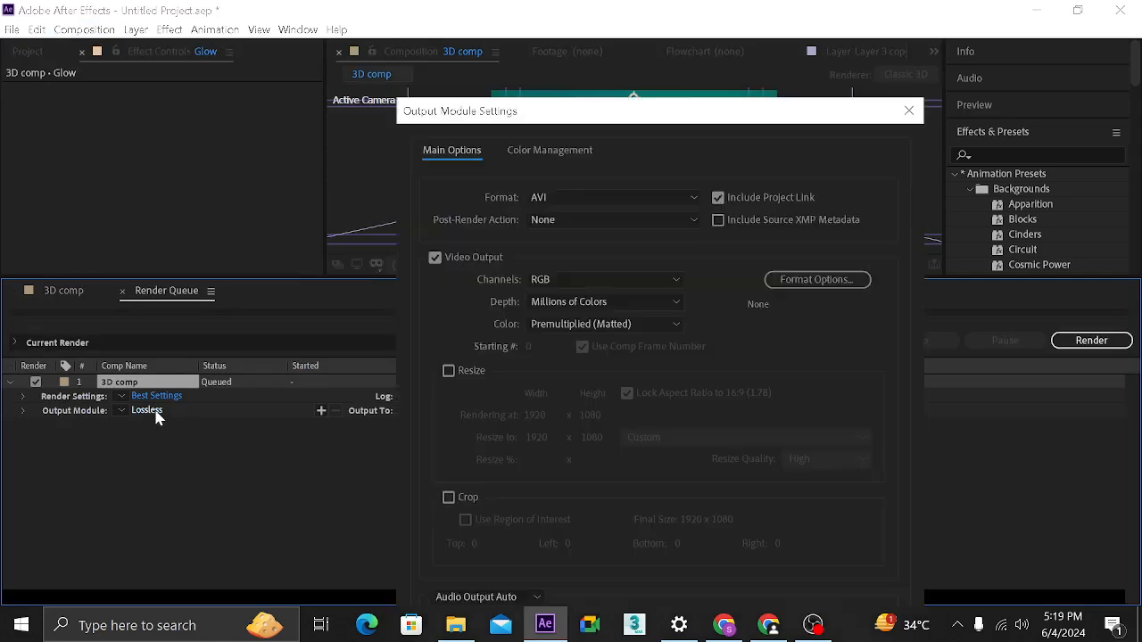
left_click(651, 204)
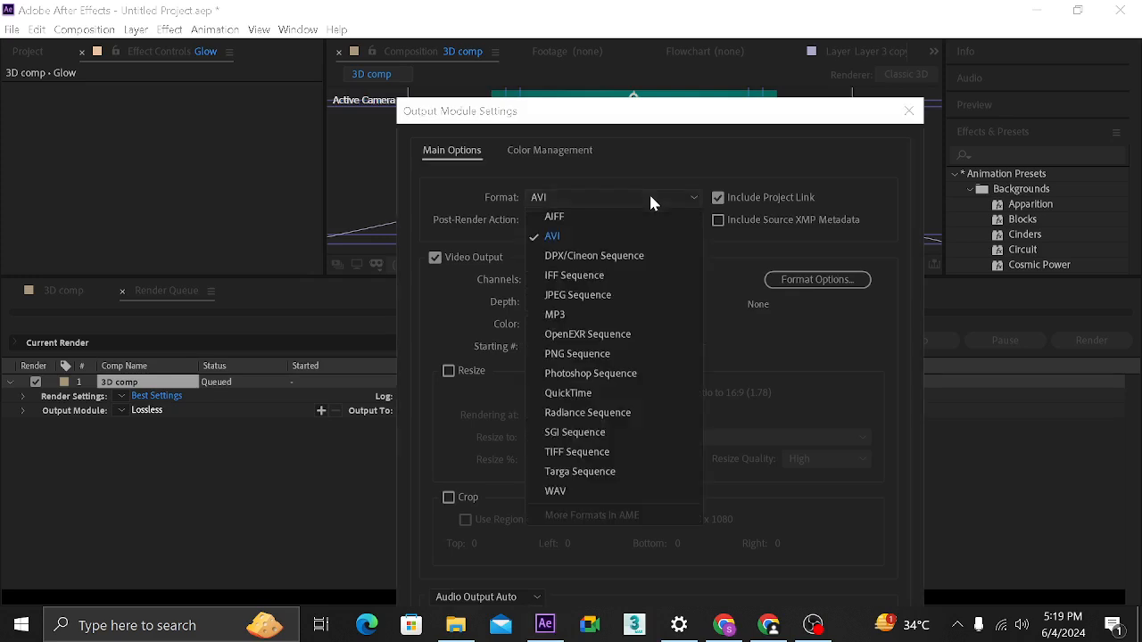
left_click(649, 195)
left_click(649, 194)
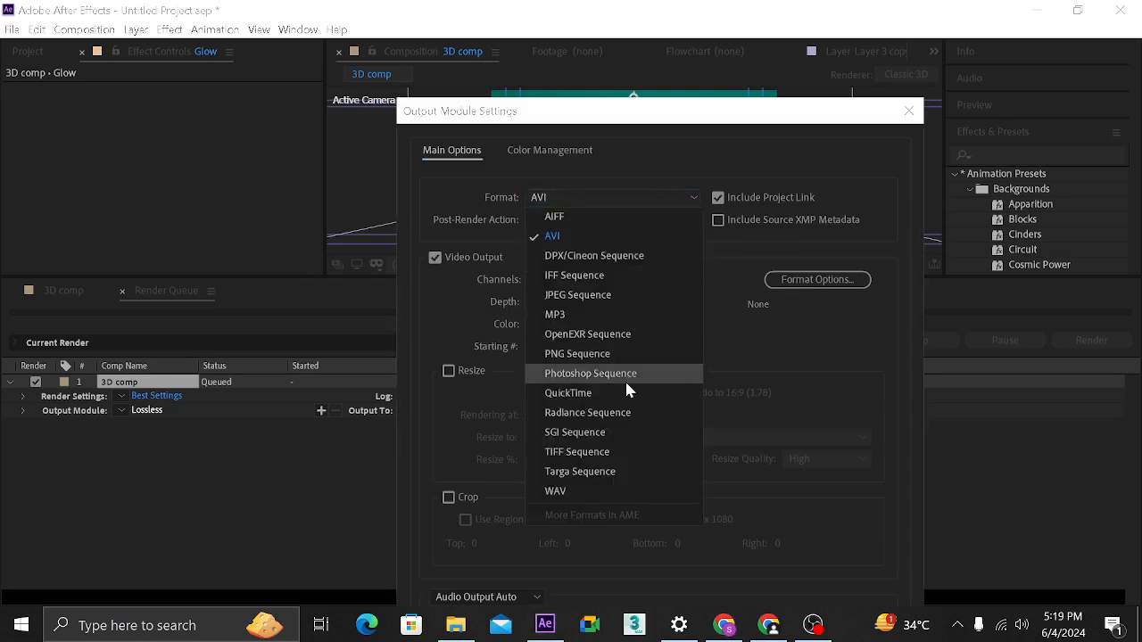
left_click(747, 356)
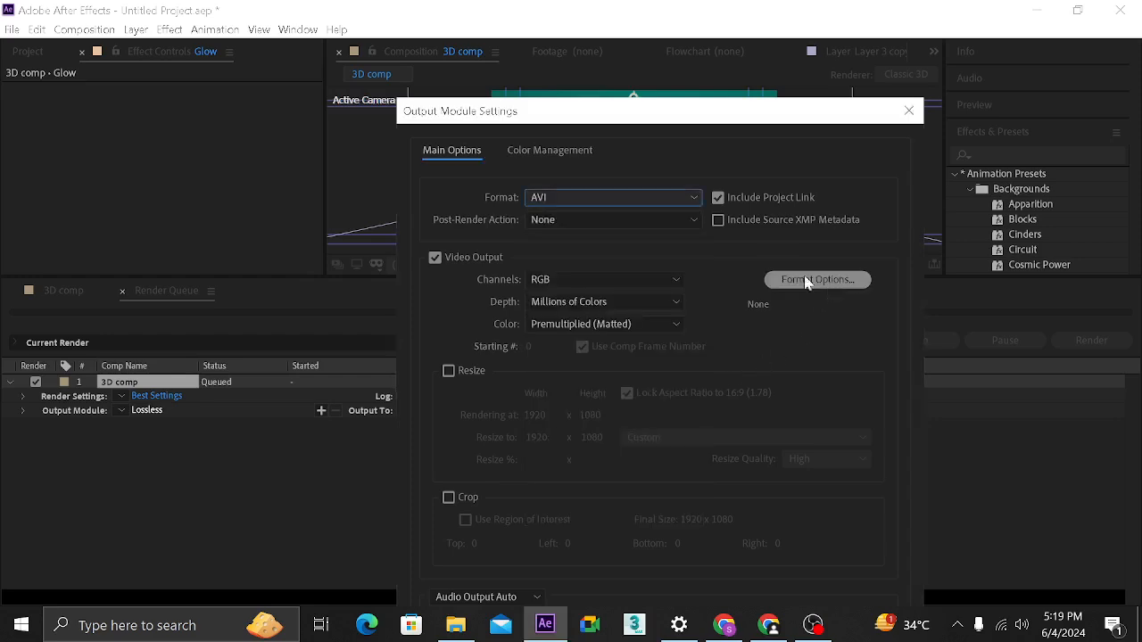
left_click_drag(622, 125, 572, 39)
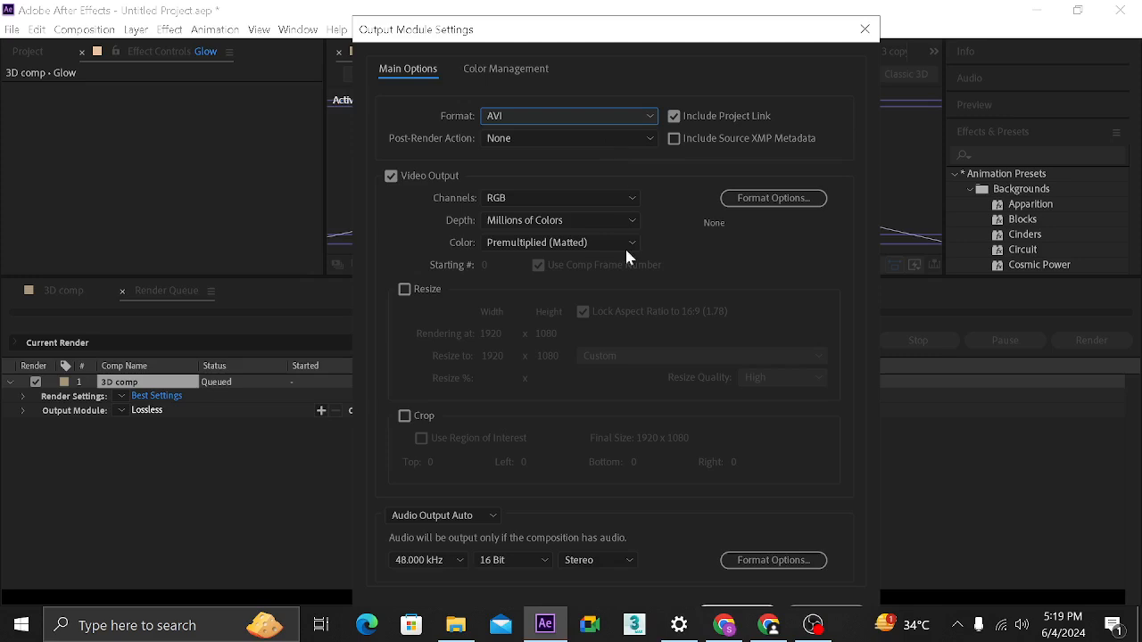
left_click_drag(520, 31, 513, 14)
left_click(715, 600)
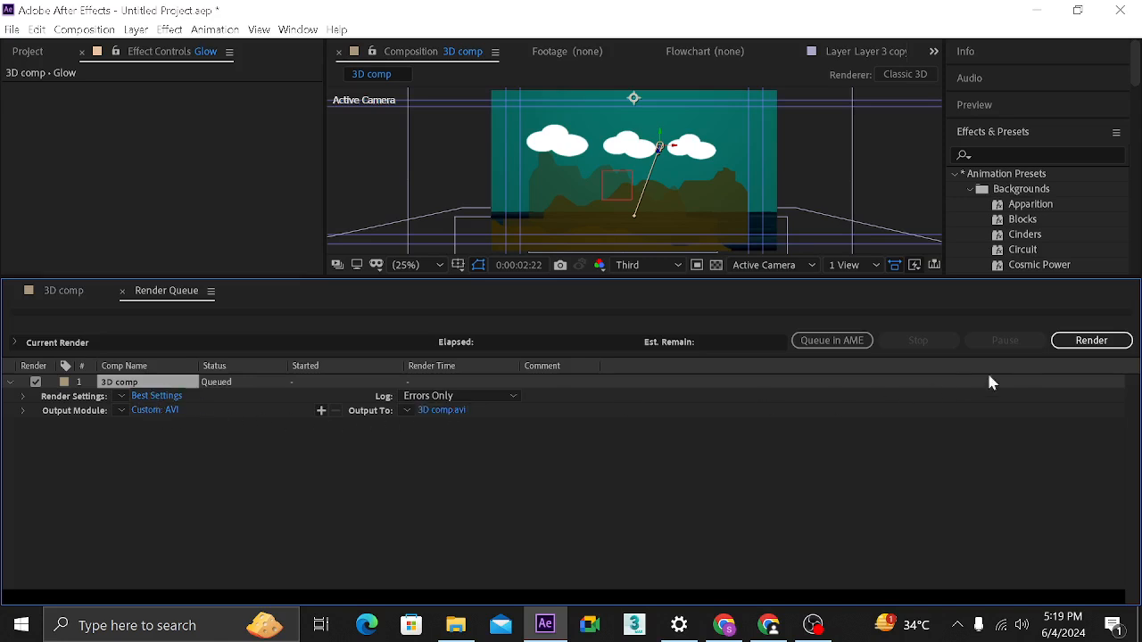
- Render the queued 3D comp to the file 3D comp.avi
left_click(1091, 341)
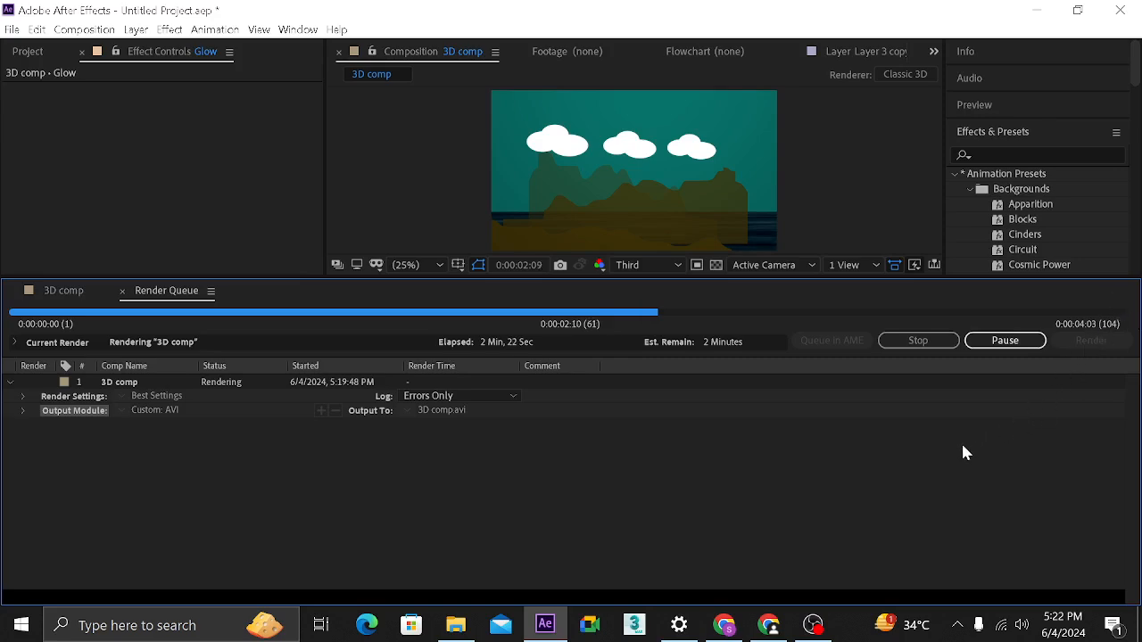
mouse_move(552, 635)
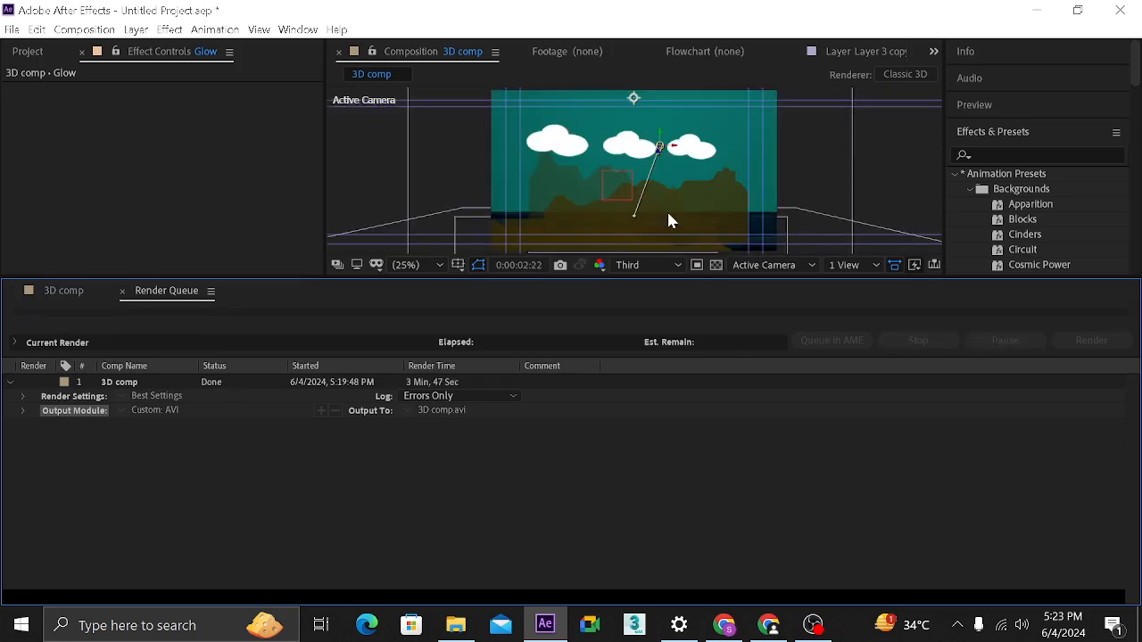
- Play the rendered 3D comp video from the desktop in Media Player, close it and return to the 3D comp timeline in After Effects
left_click(1036, 9)
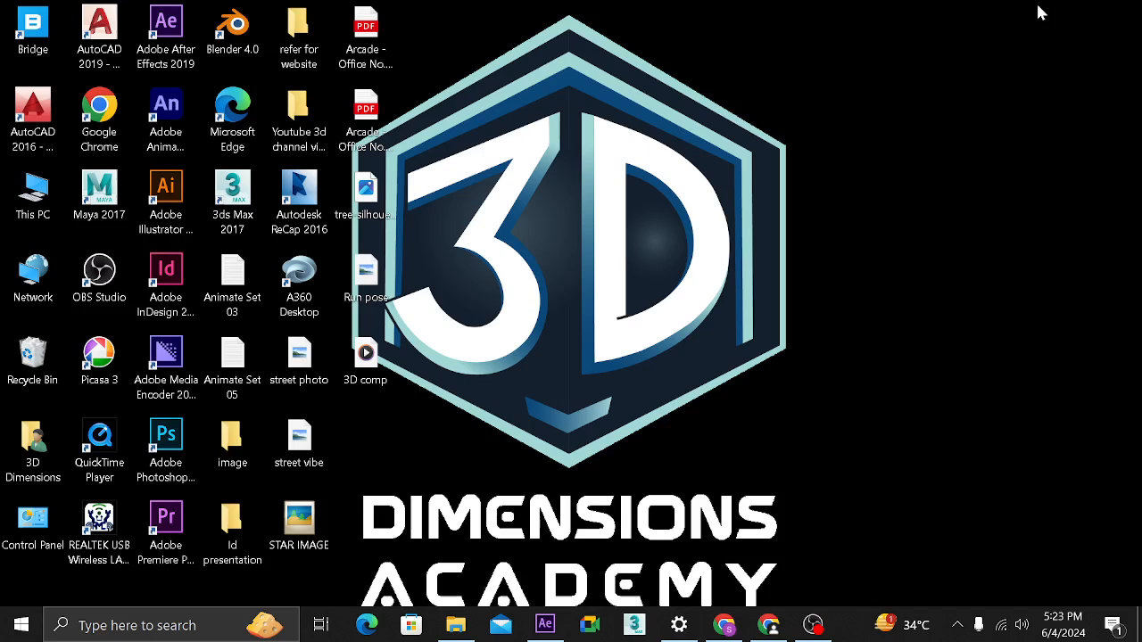
left_click(366, 357)
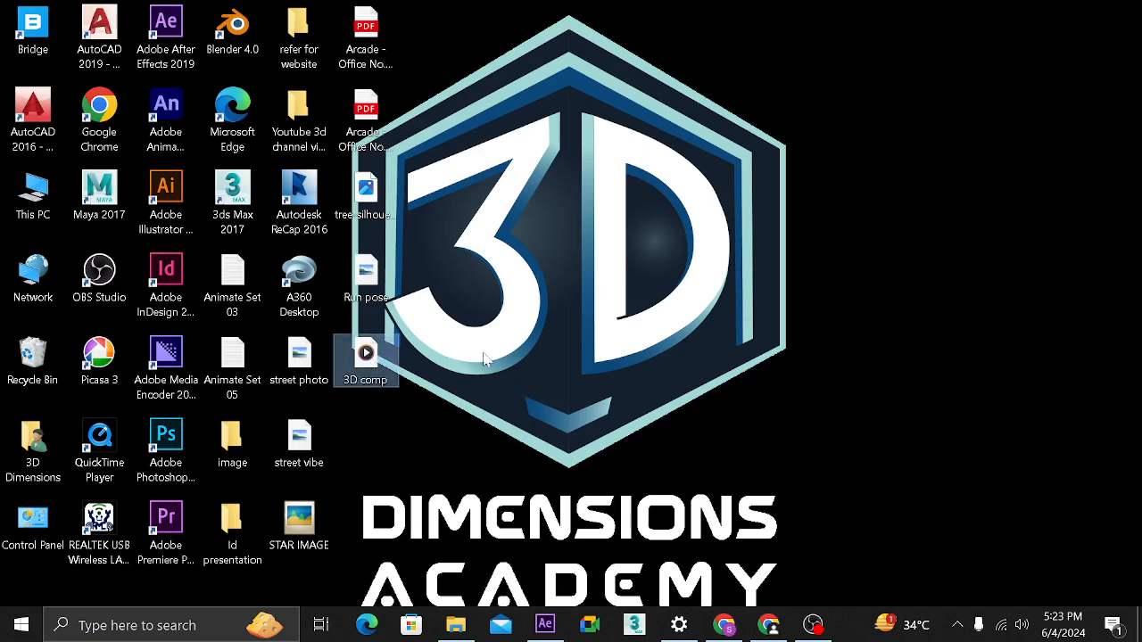
double_click(367, 357)
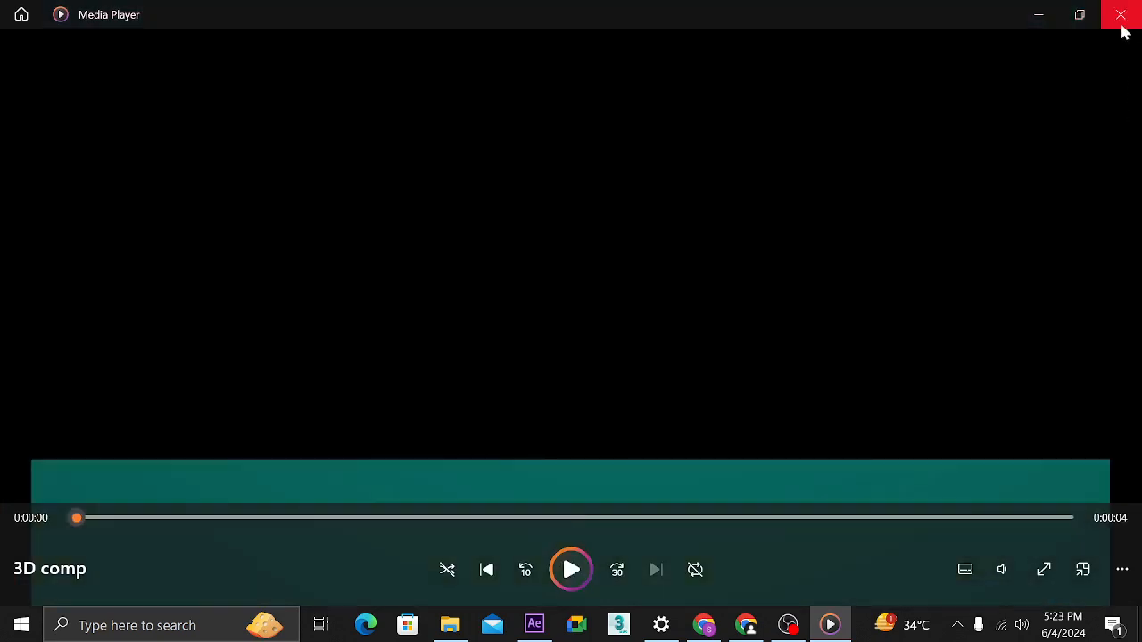
left_click(1121, 16)
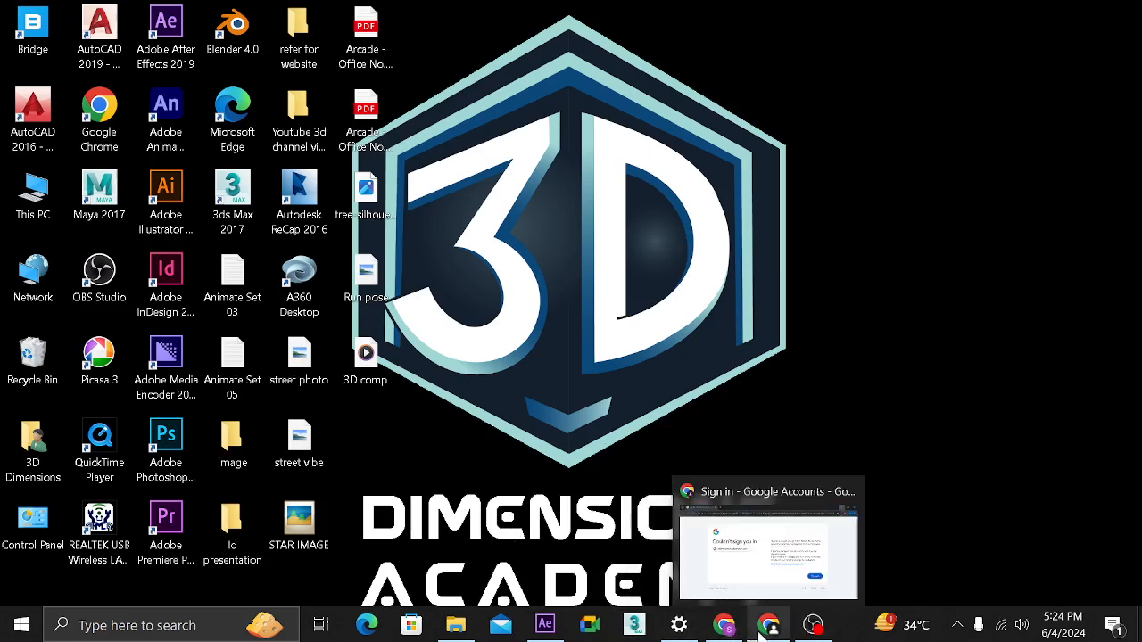
left_click(545, 625)
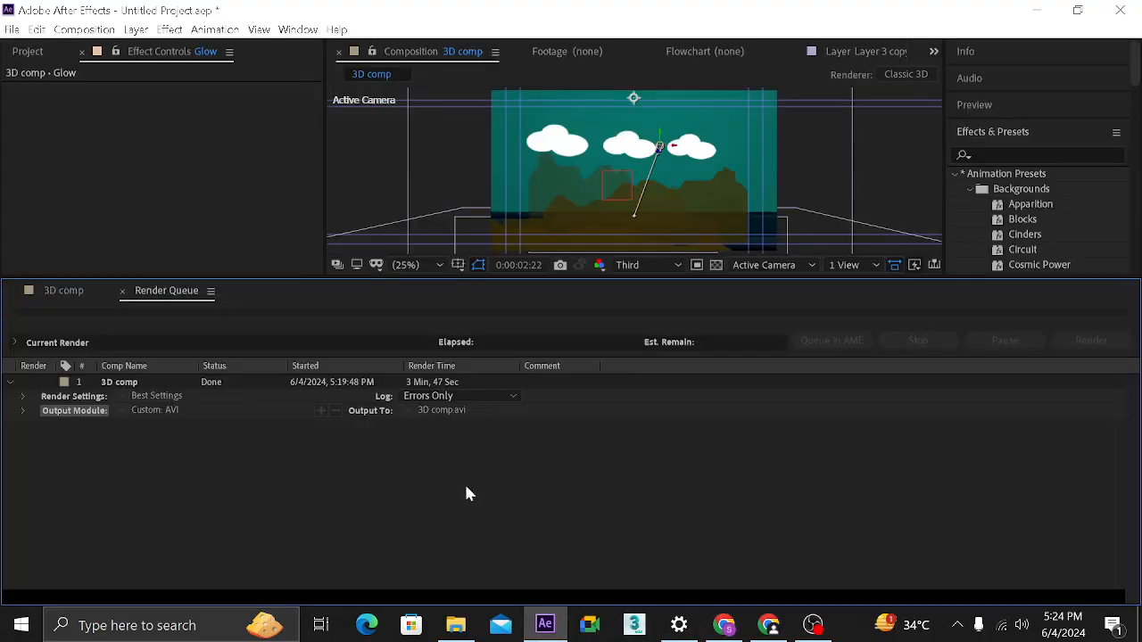
left_click(63, 291)
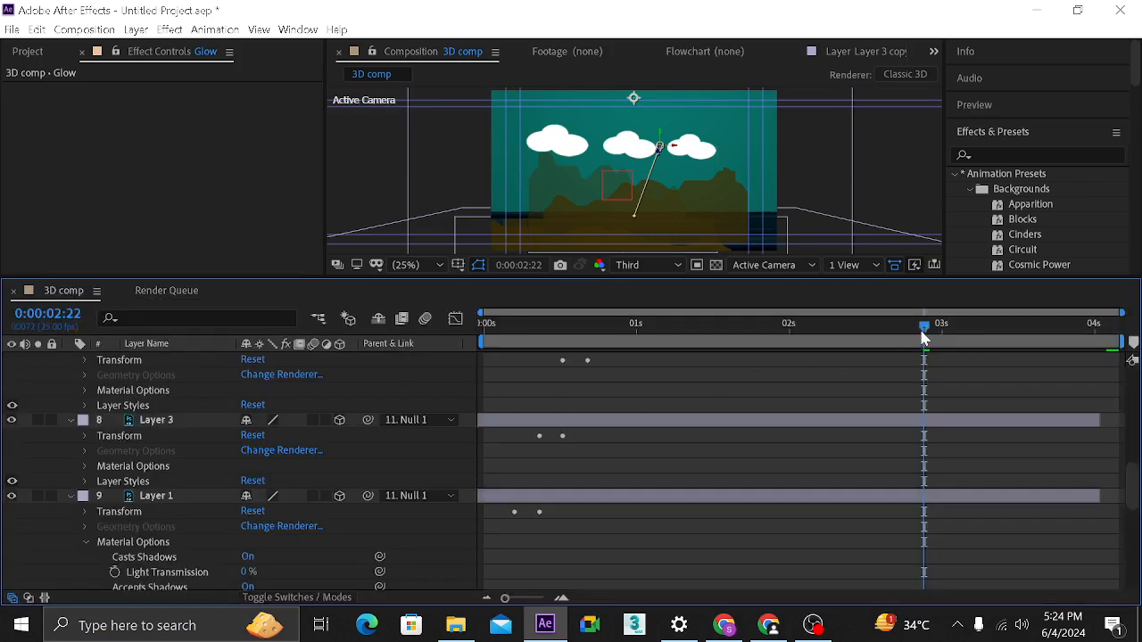
- Set the current time to 0:00:01:22 and move Layer 2 copy 2's Position keyframes close together between 1 and 1.5 seconds
left_click_drag(924, 327, 774, 348)
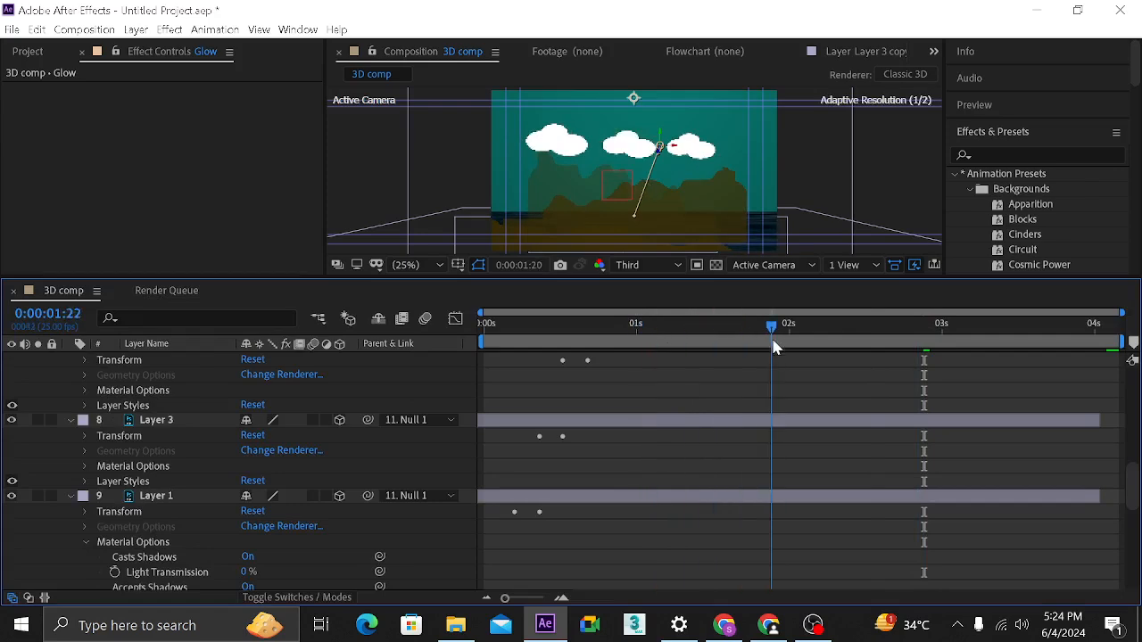
scroll(776, 362, "up", 10)
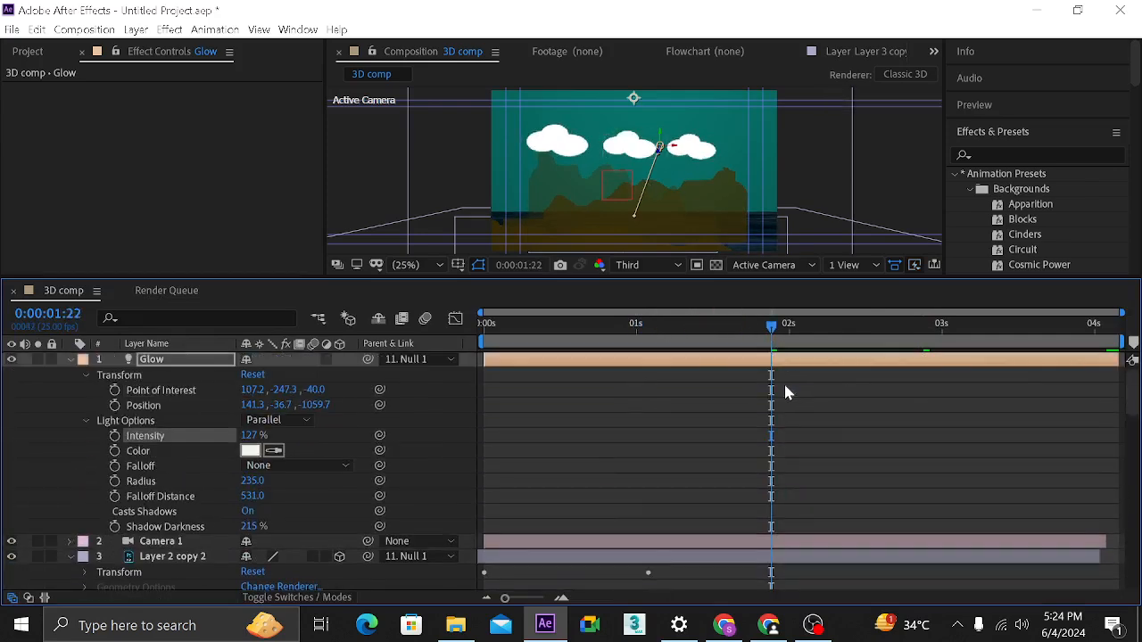
scroll(784, 399, "down", 5)
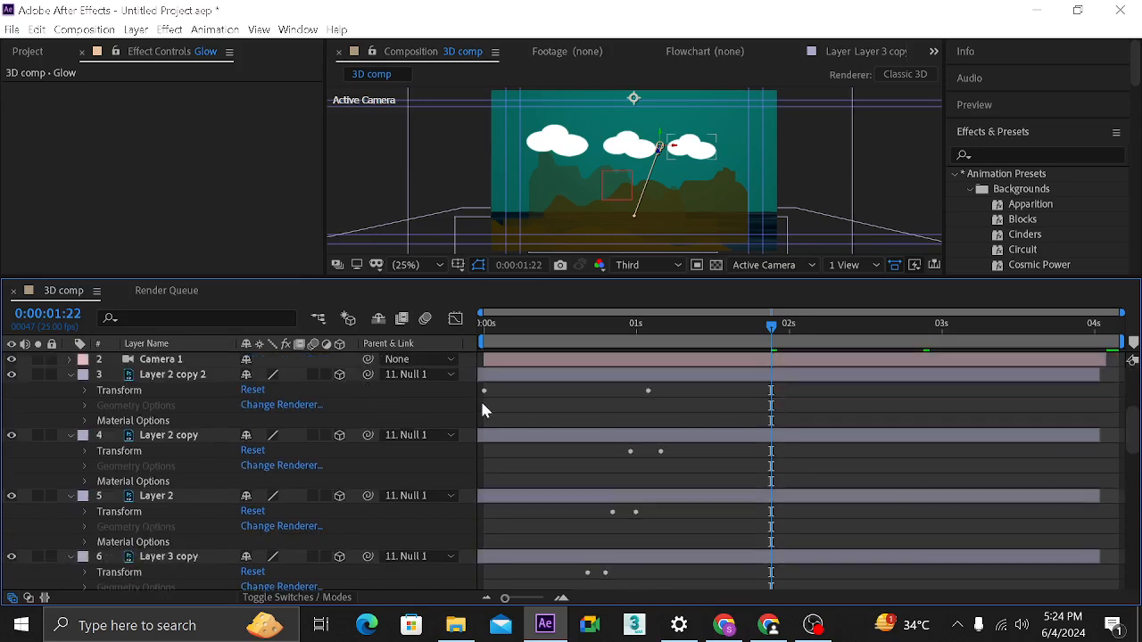
left_click(485, 391)
scroll(546, 400, "up", 5)
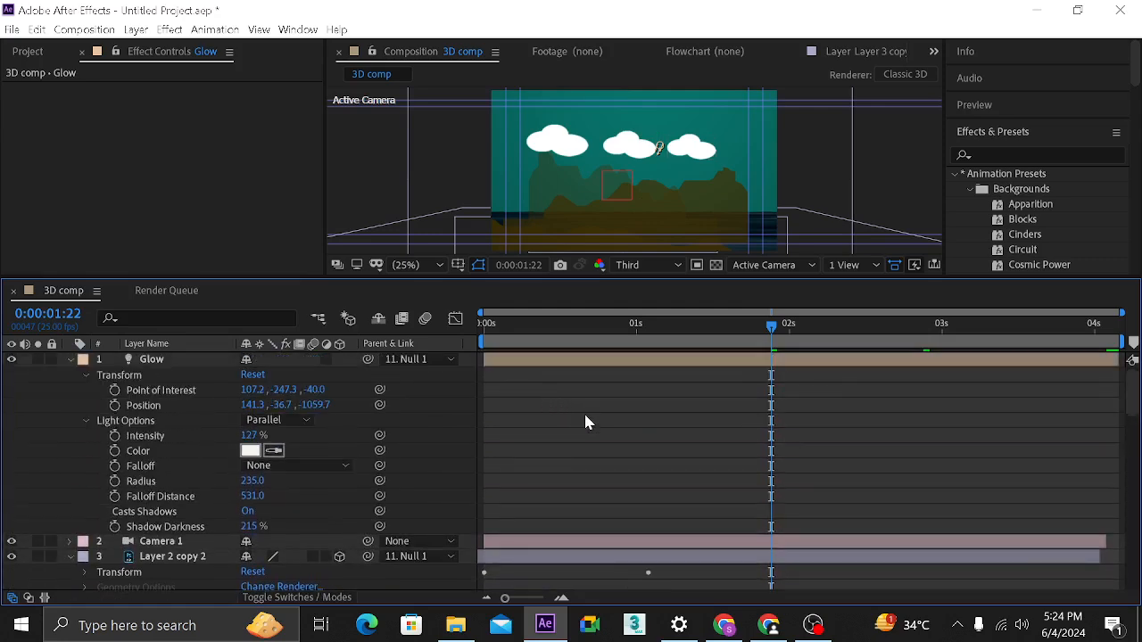
left_click(70, 359)
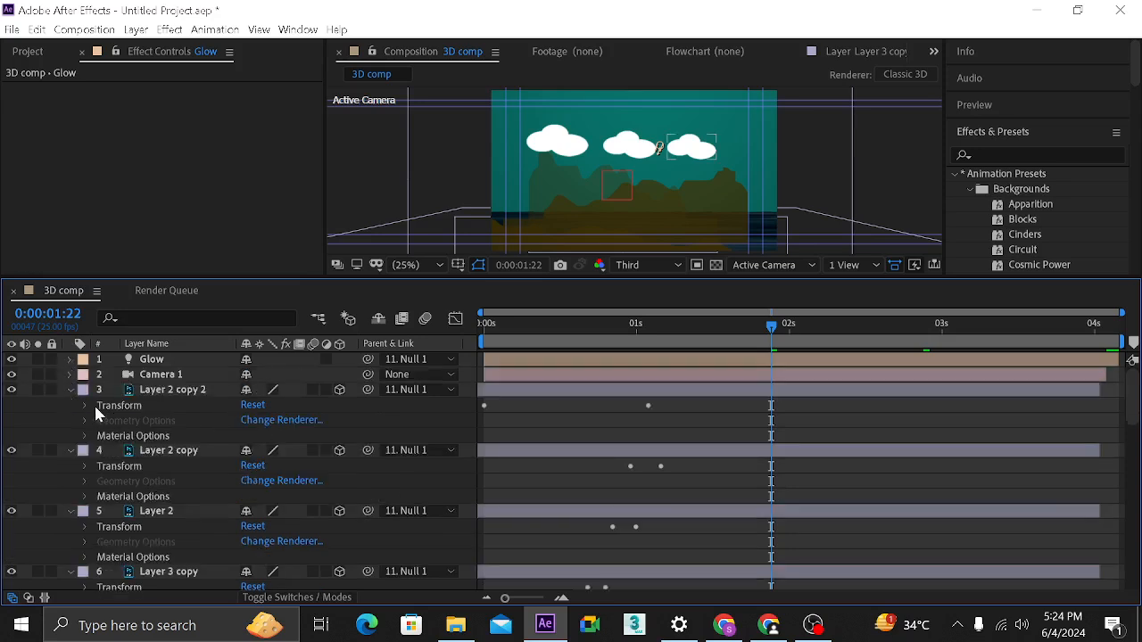
left_click(169, 392)
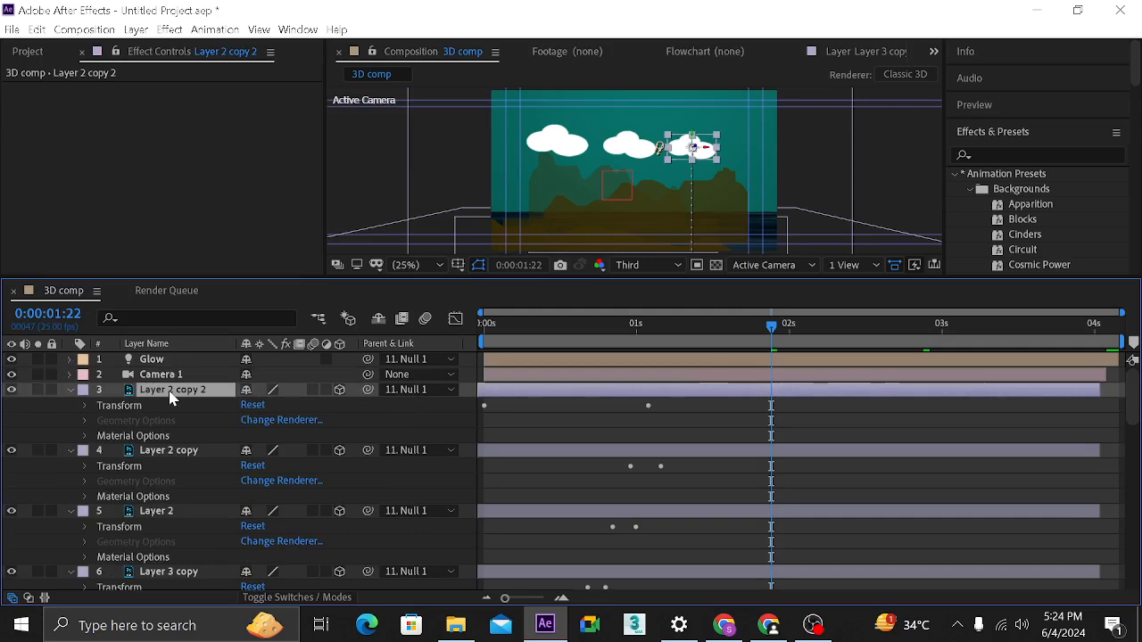
key("p")
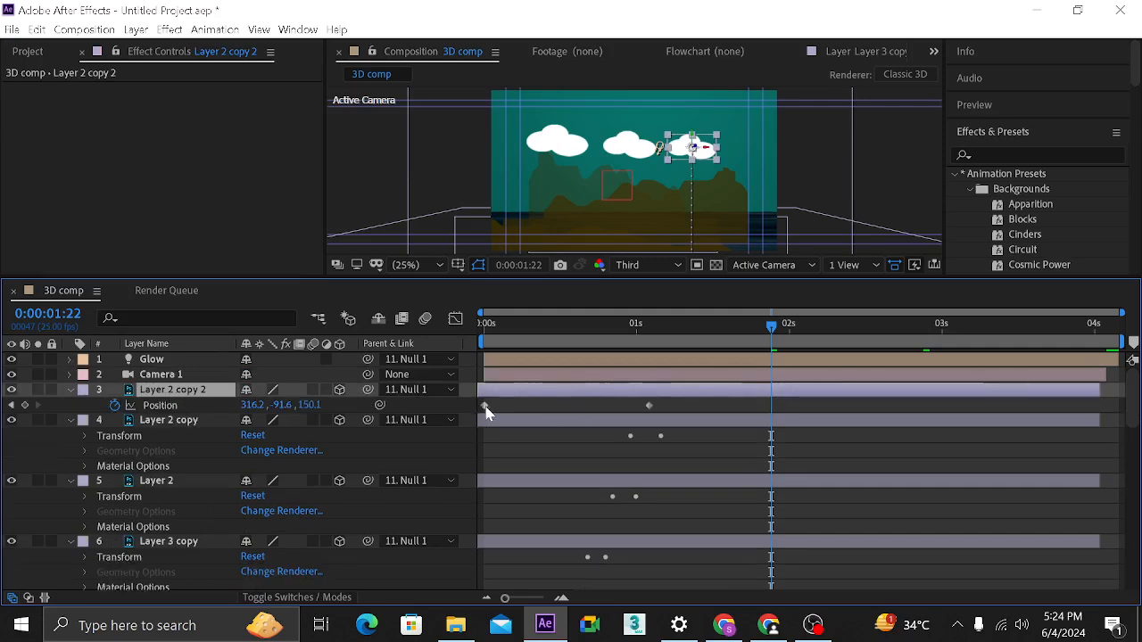
left_click_drag(485, 407, 704, 407)
left_click(649, 406, "shift")
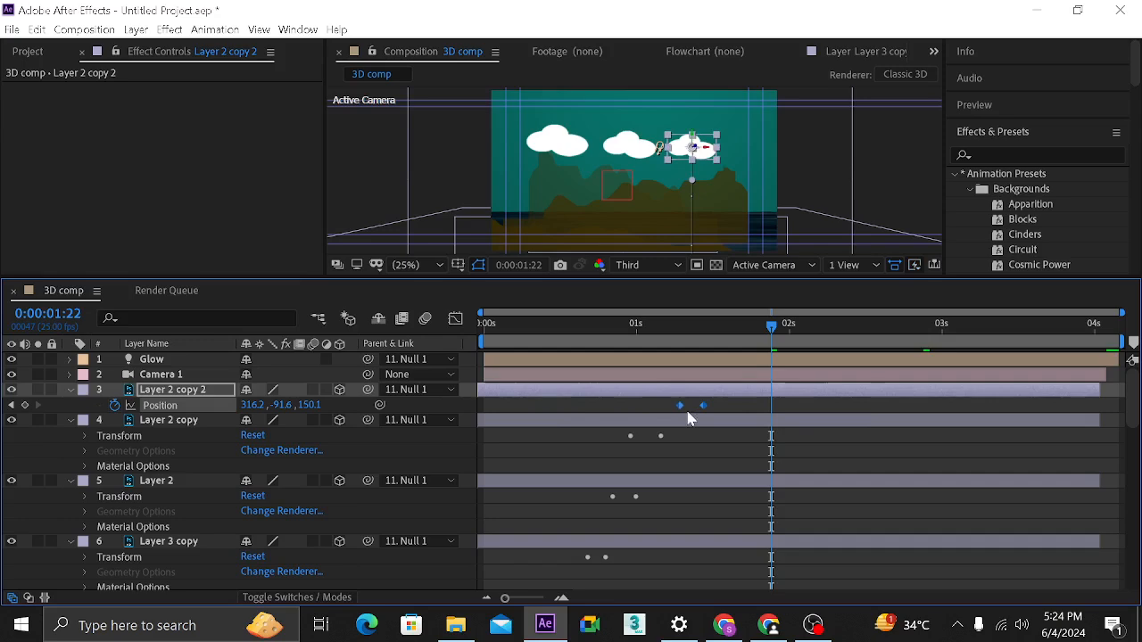
left_click(661, 410)
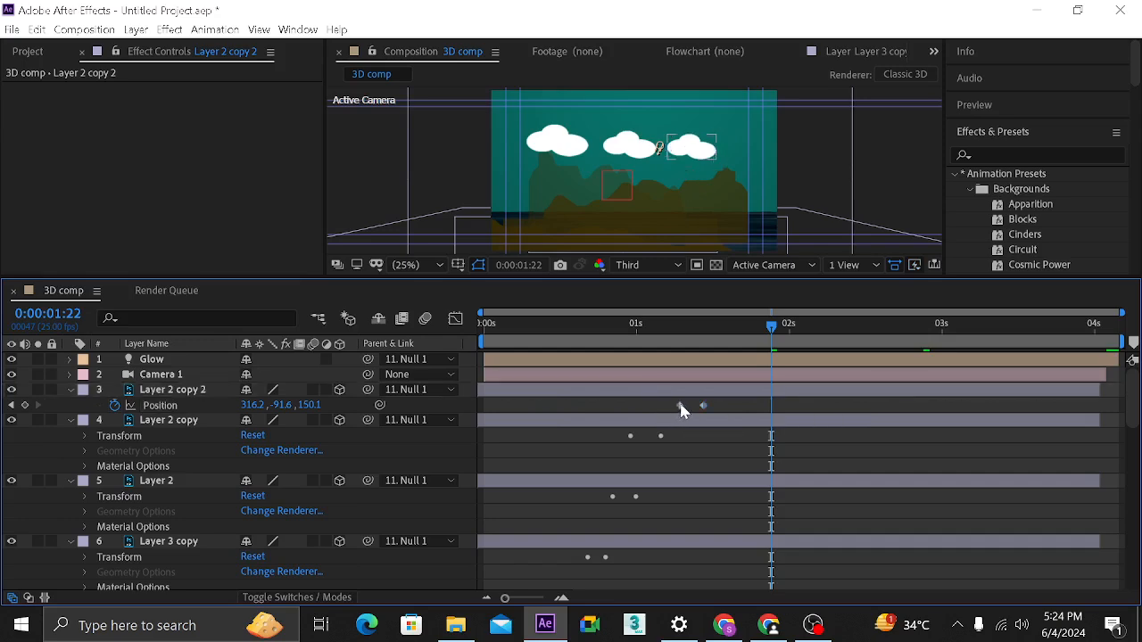
left_click_drag(680, 406, 674, 406)
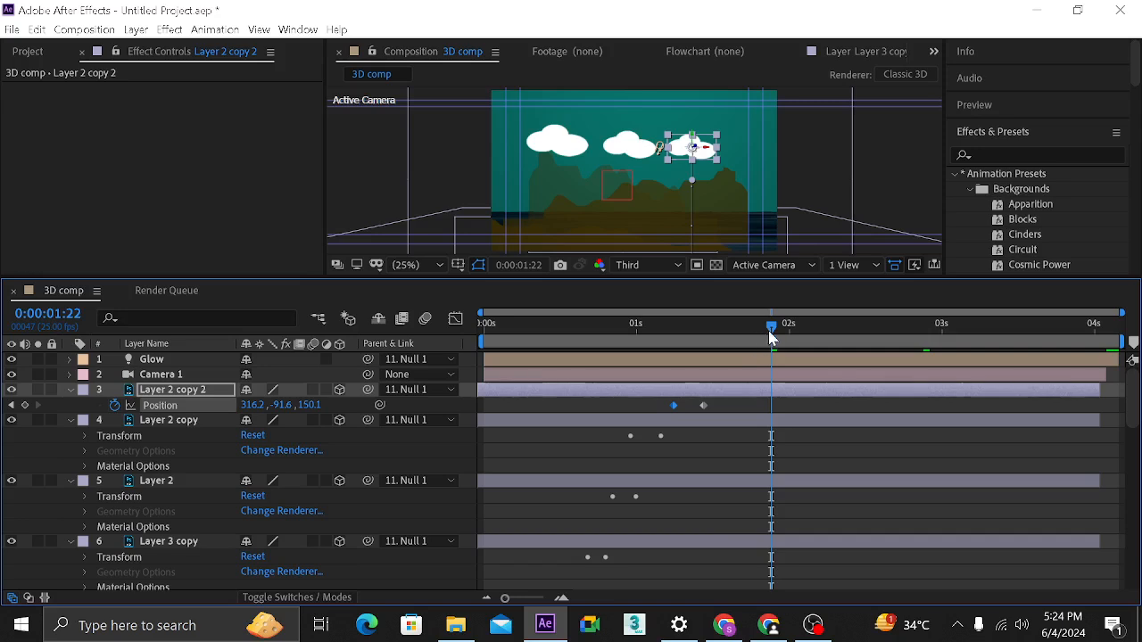
- Collapse the expanded properties of the layers from Layer 2 copy 2 down to Background
left_click(70, 419)
left_click(70, 390)
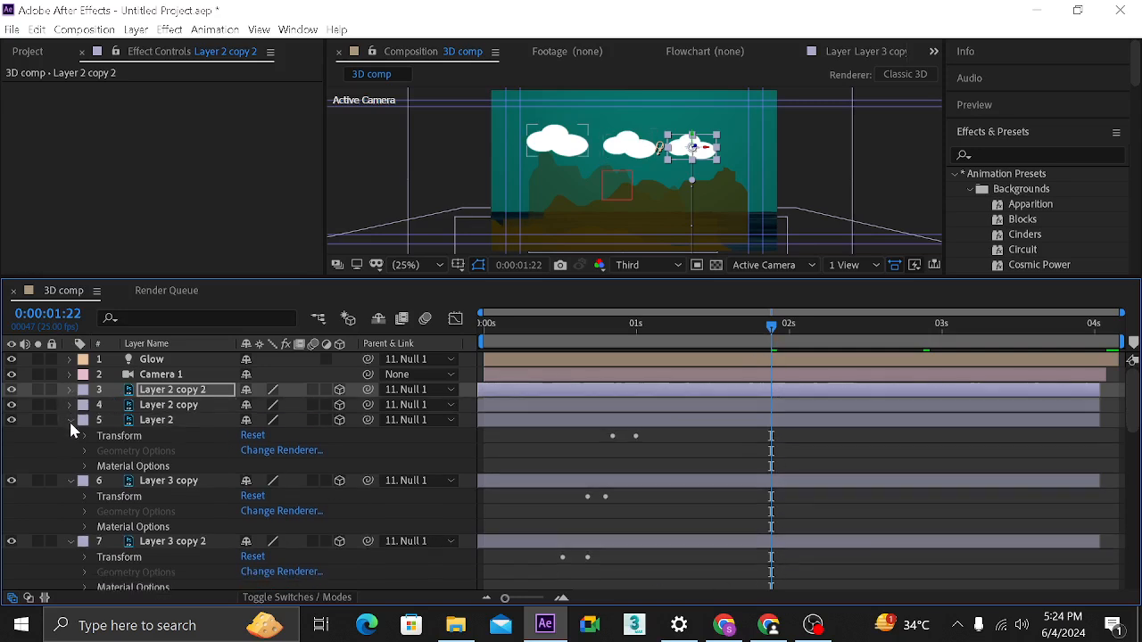
left_click(70, 419)
left_click(70, 435)
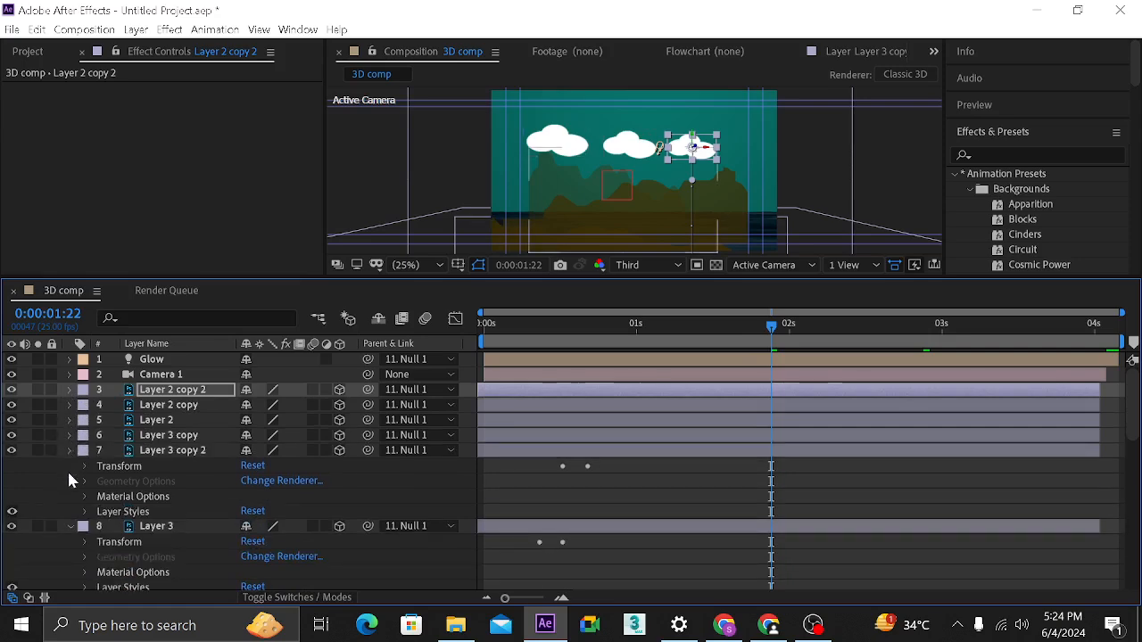
left_click(69, 450)
left_click(70, 465)
left_click(69, 480)
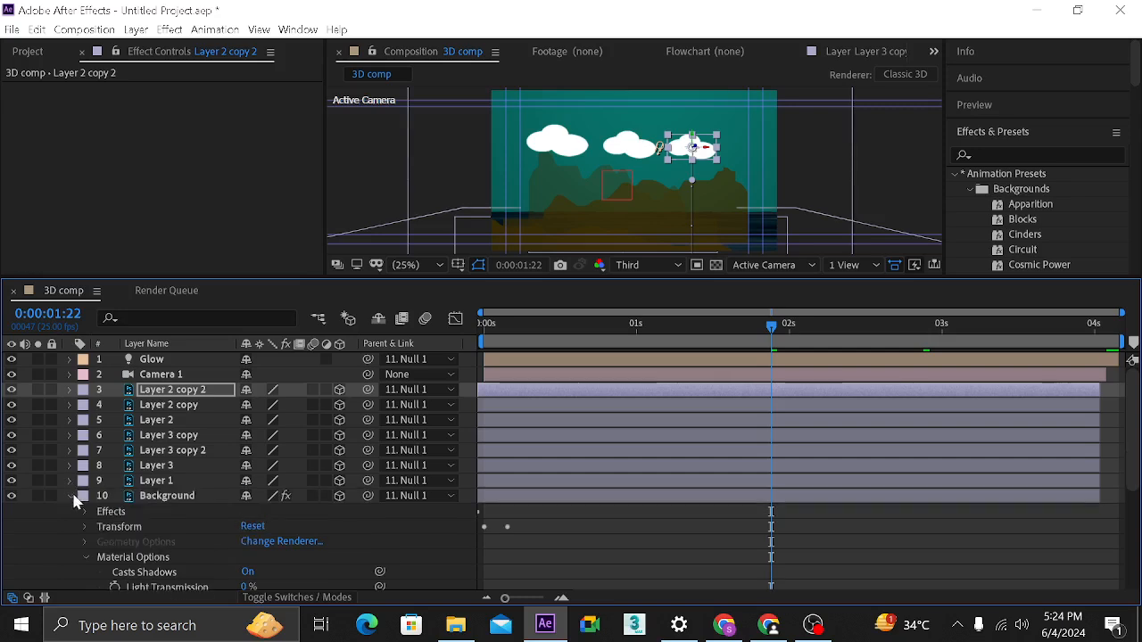
left_click(71, 496)
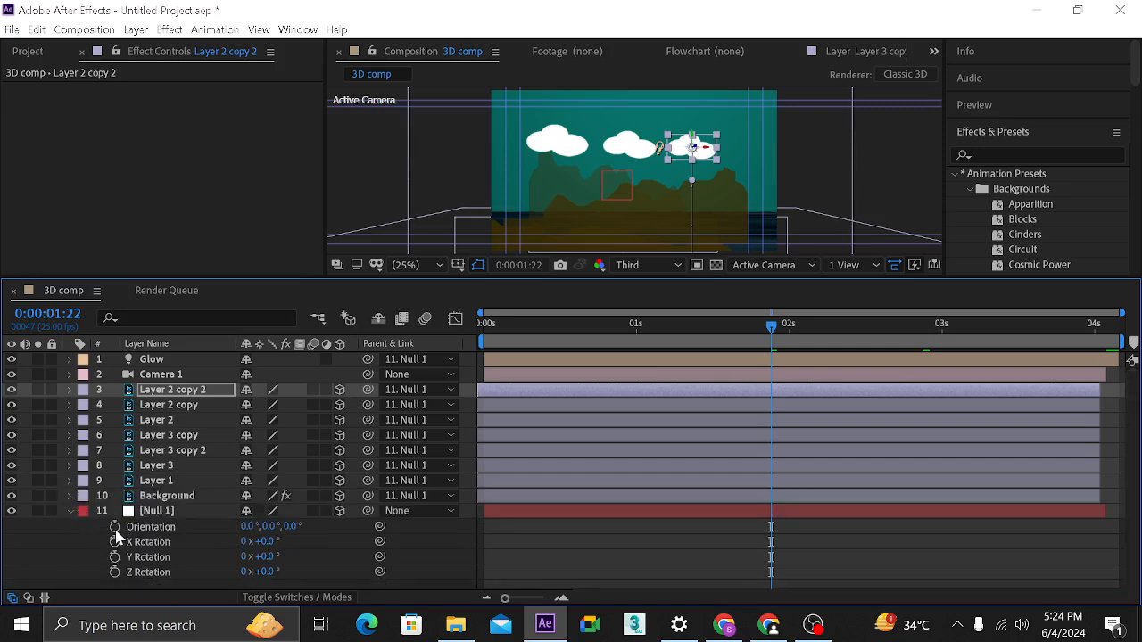
- Keyframe Null 1's Orientation at 0:00:01:22 and set its Y orientation to 45° at 0:00:02:22
left_click(115, 528)
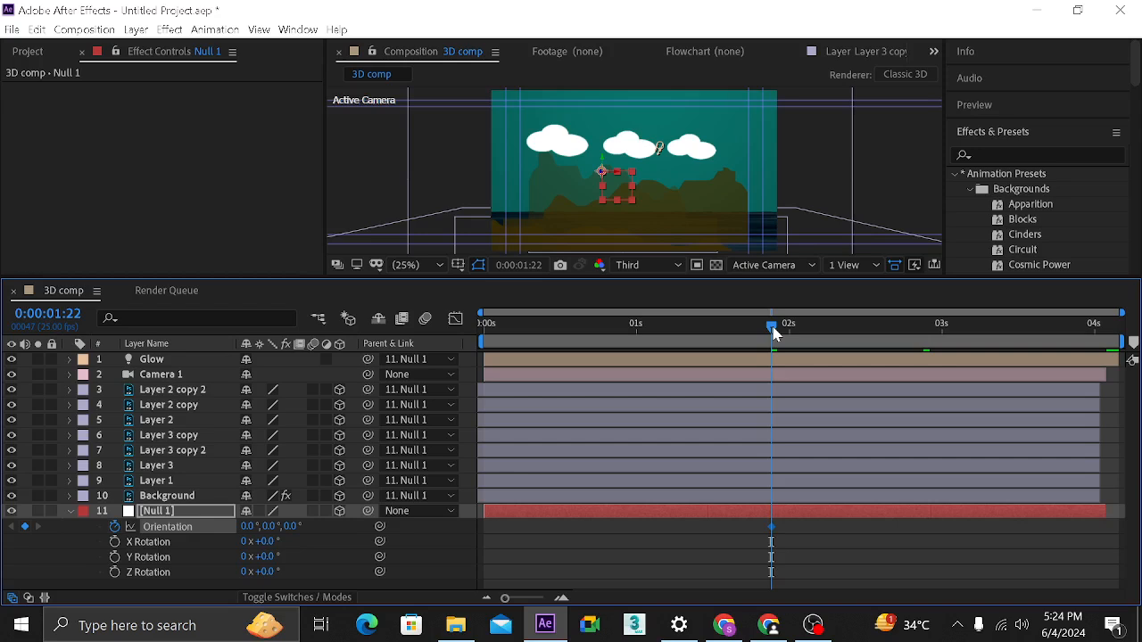
left_click_drag(772, 327, 908, 356)
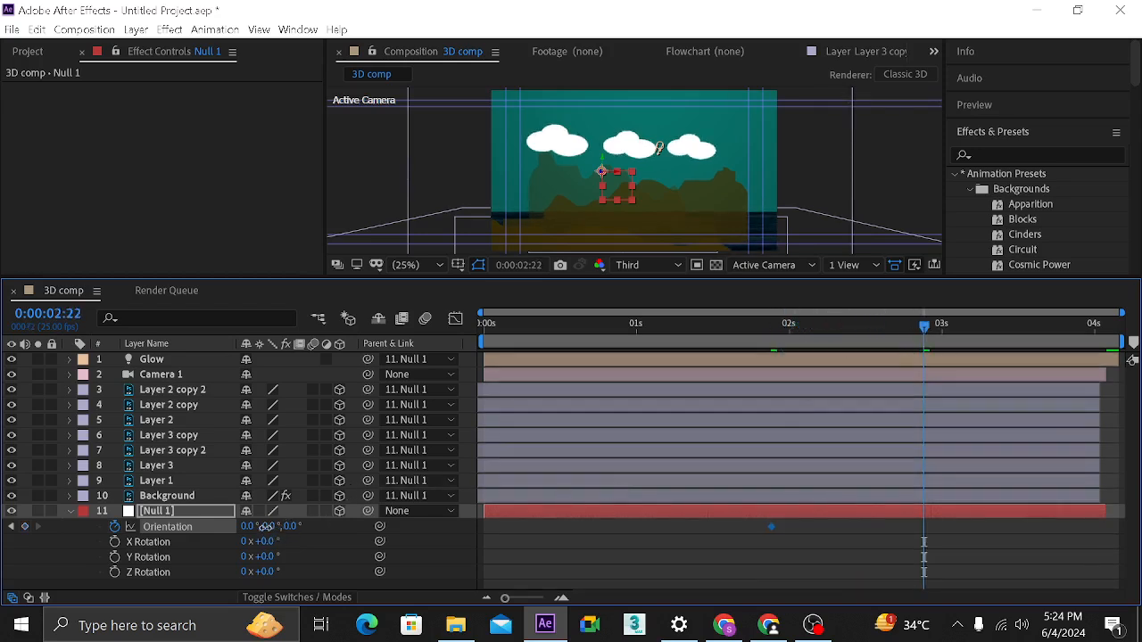
left_click_drag(266, 526, 277, 526)
left_click_drag(278, 527, 309, 526)
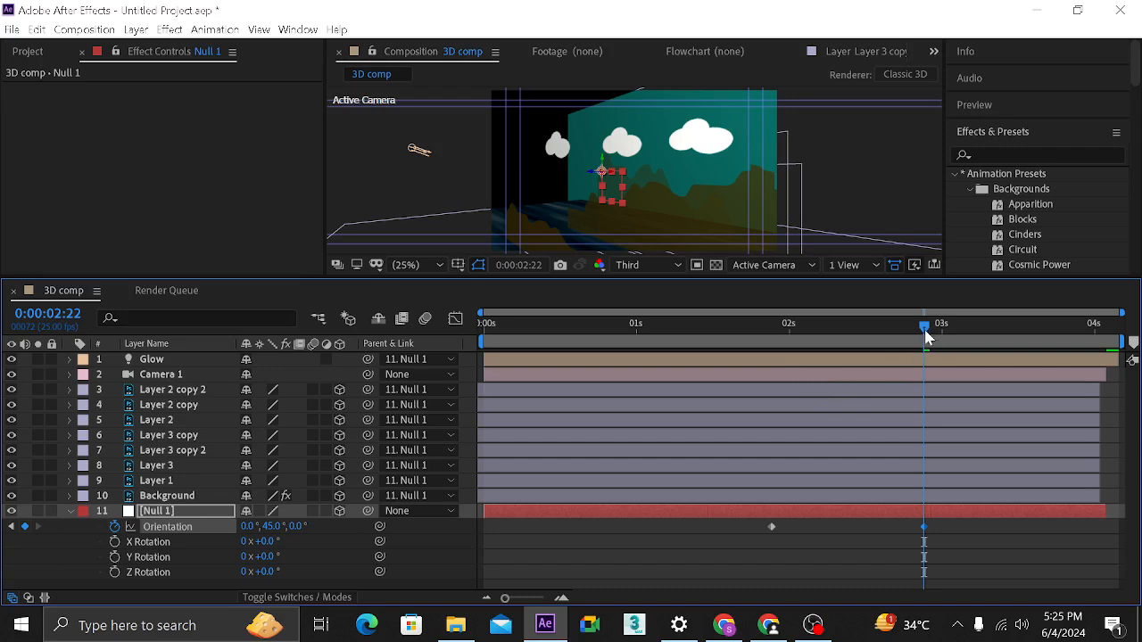
- Keyframe Null 1's Y orientation at 0° at 0:00:03:08
left_click_drag(925, 328, 990, 339)
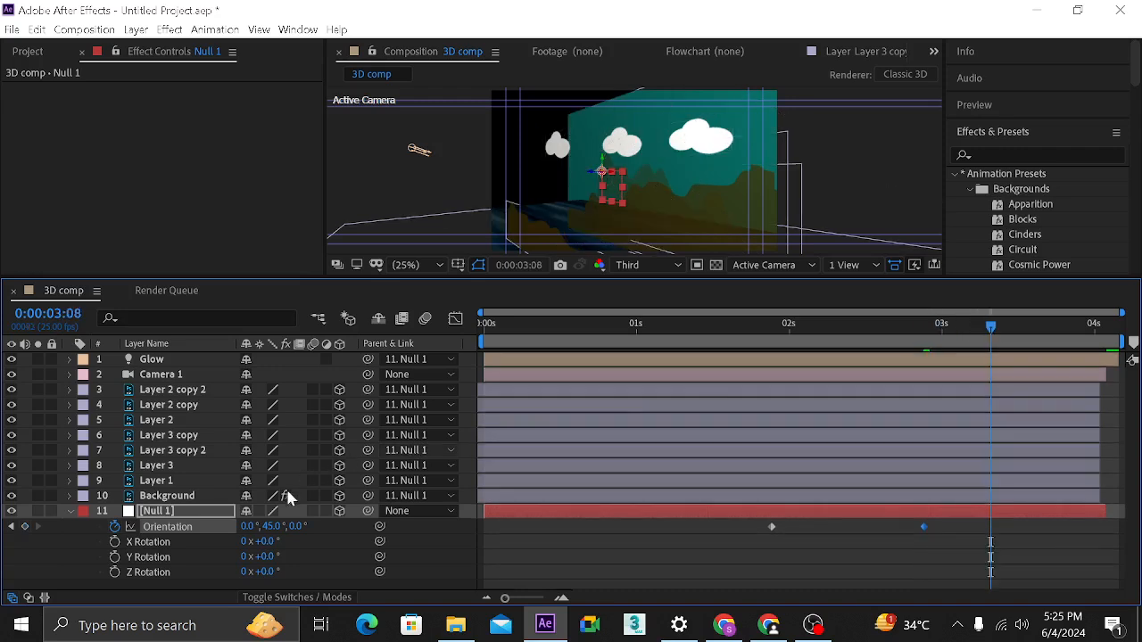
left_click(267, 528)
type("0")
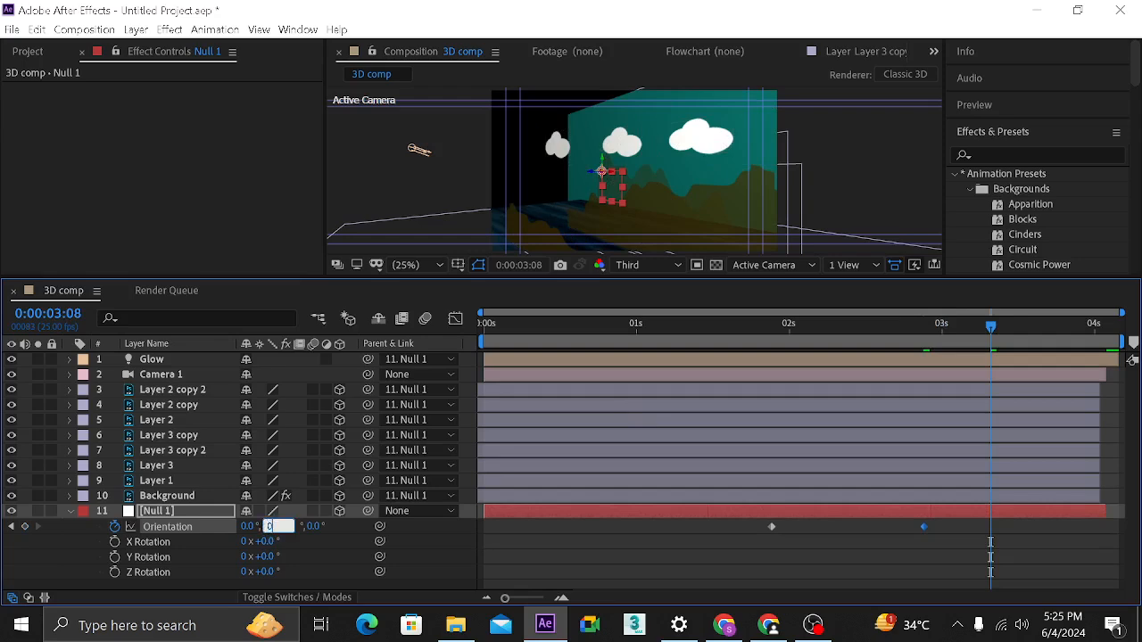
key("Return")
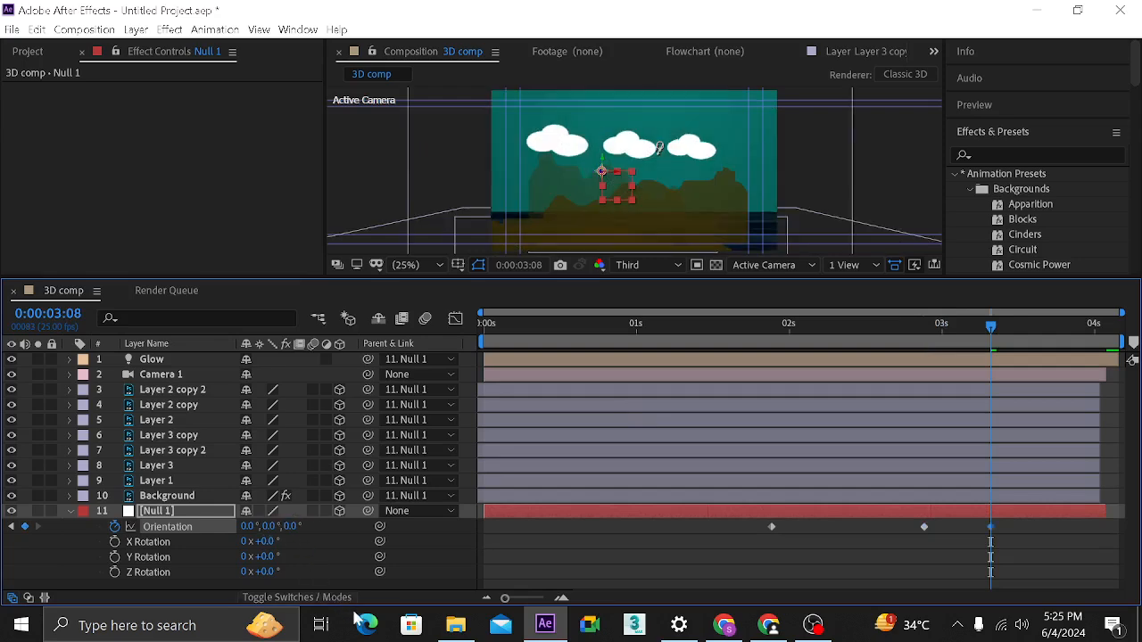
- Move Null 1's three Orientation keyframes closer together, spanning from just before 2 seconds to about 2.5 seconds
left_click_drag(925, 529, 827, 527)
left_click_drag(990, 528, 869, 527)
left_click_drag(773, 528, 783, 528)
- Preview the 3D comp animation from 0:00:01:16, including the null's rotation
left_click(735, 326)
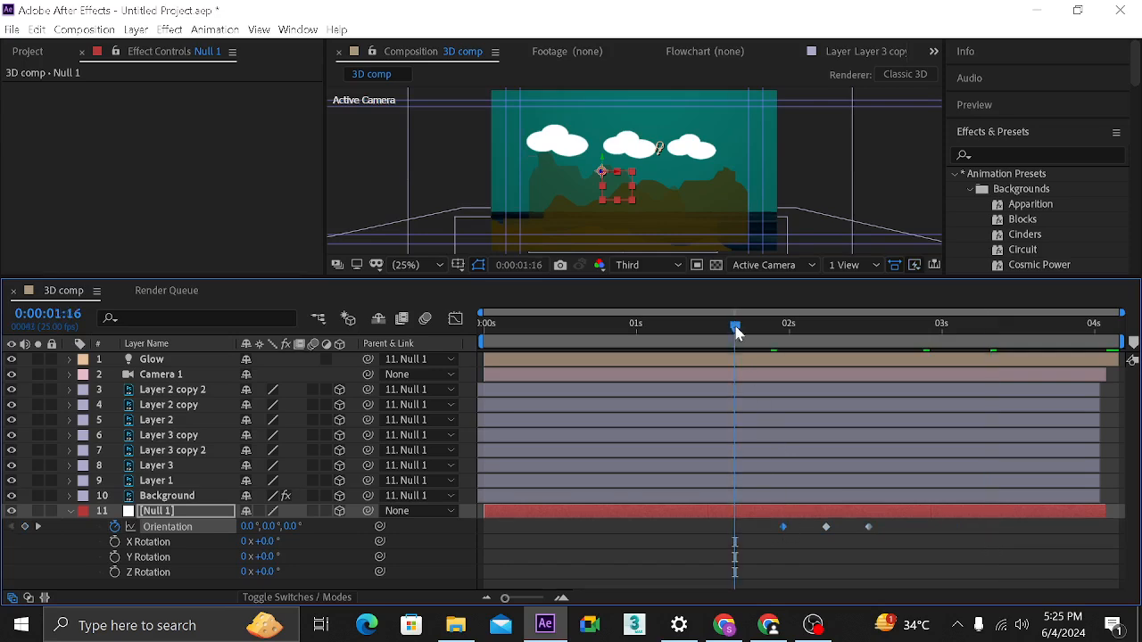
key("space")
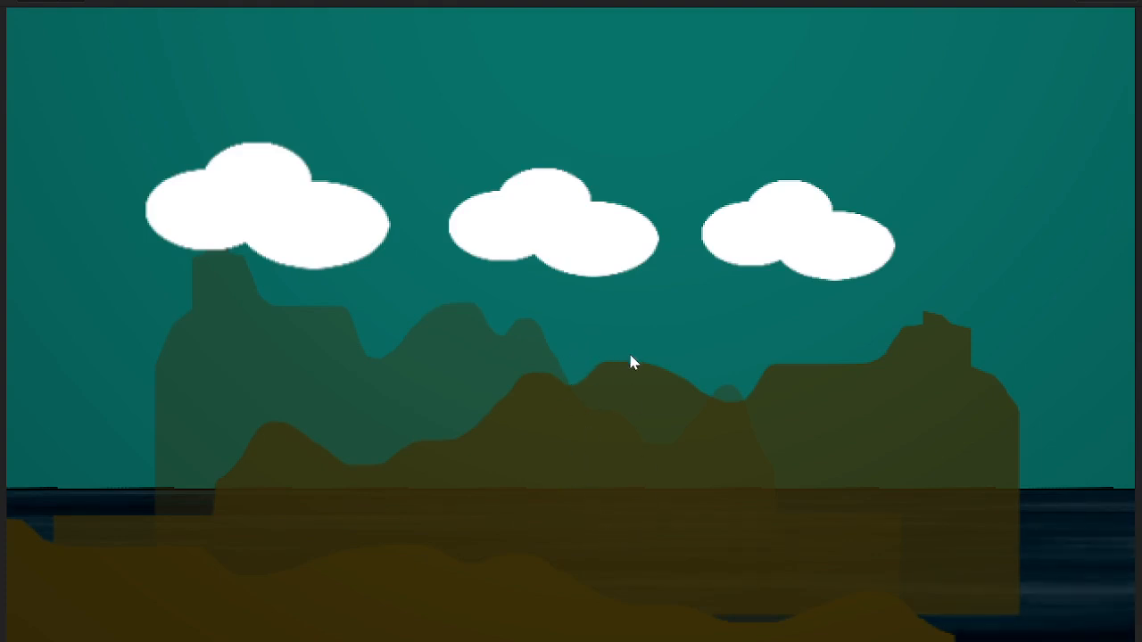
key("super")
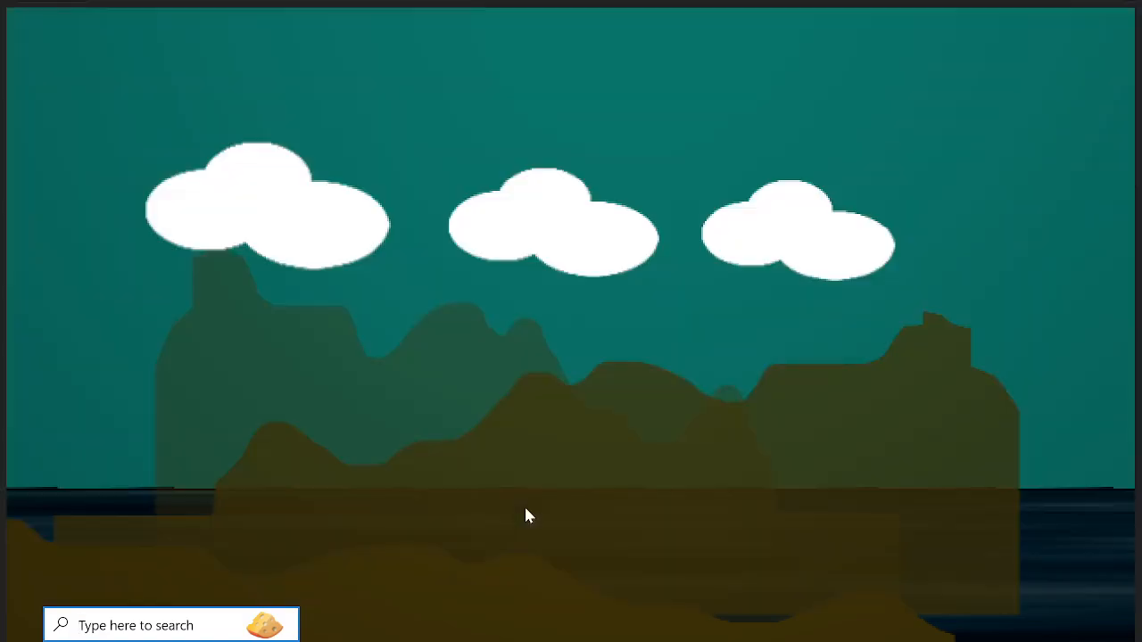
key("super")
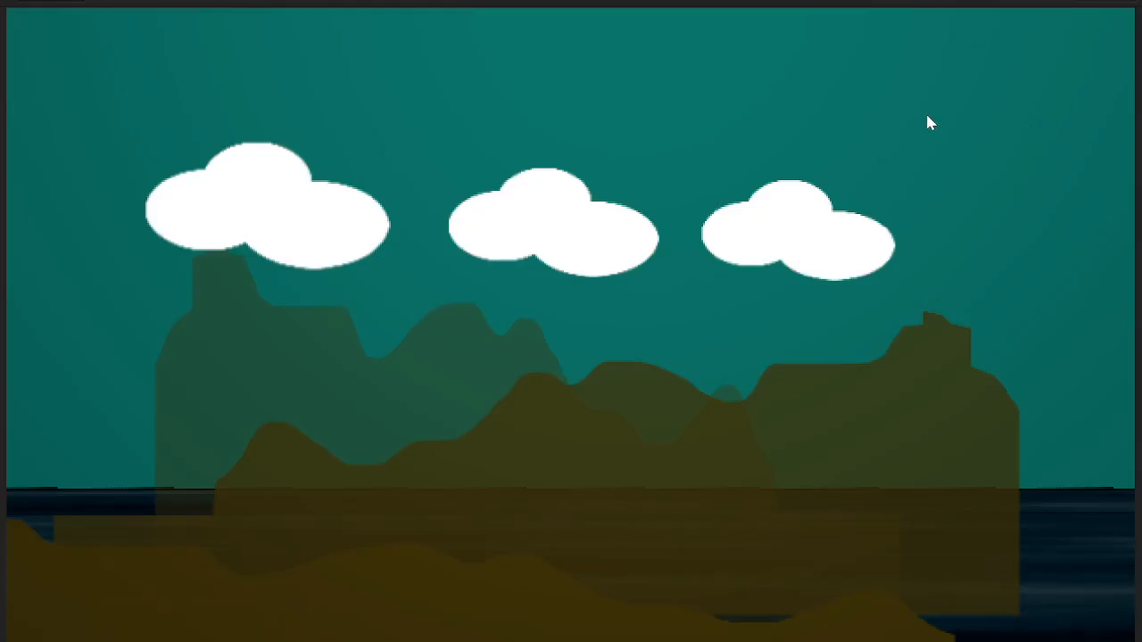
key("space")
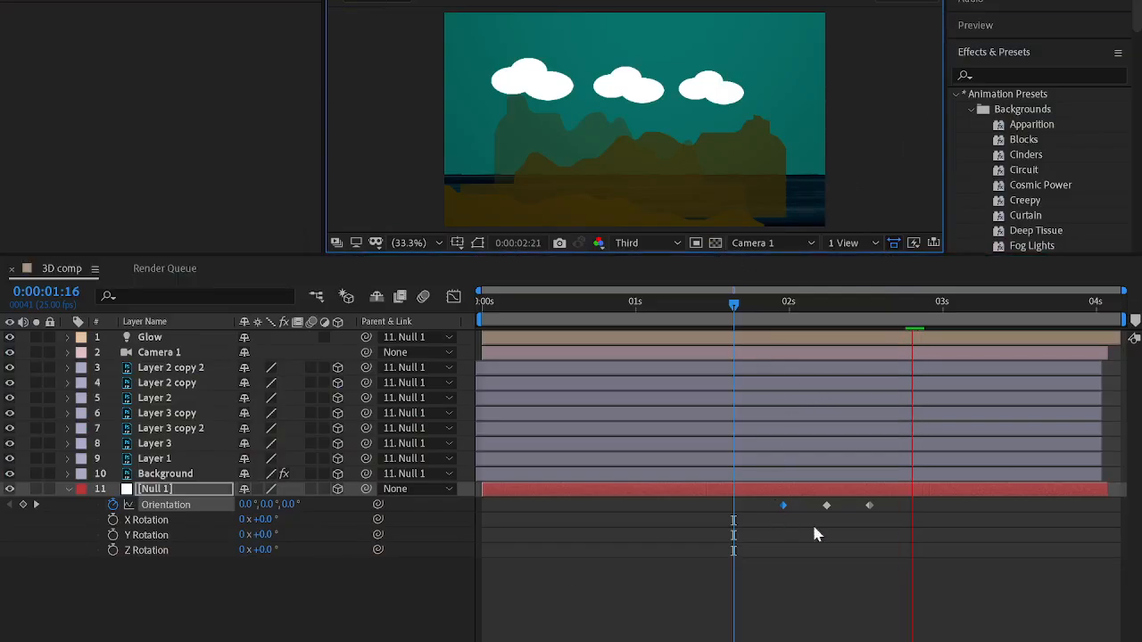
key("space")
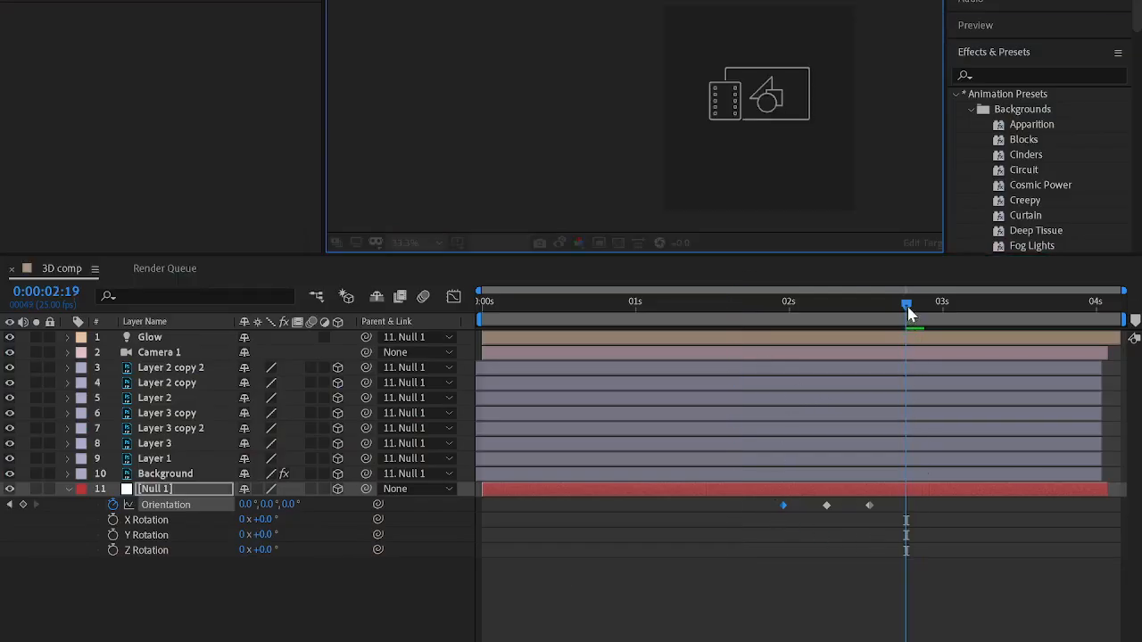
left_click(326, 628)
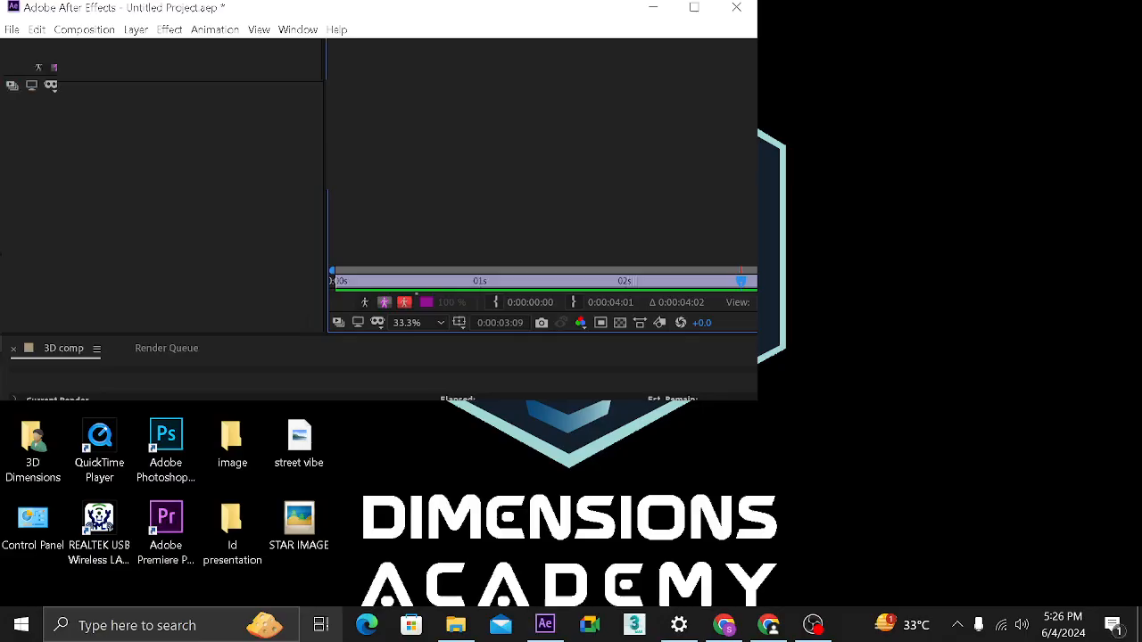
key("super")
left_click(811, 624)
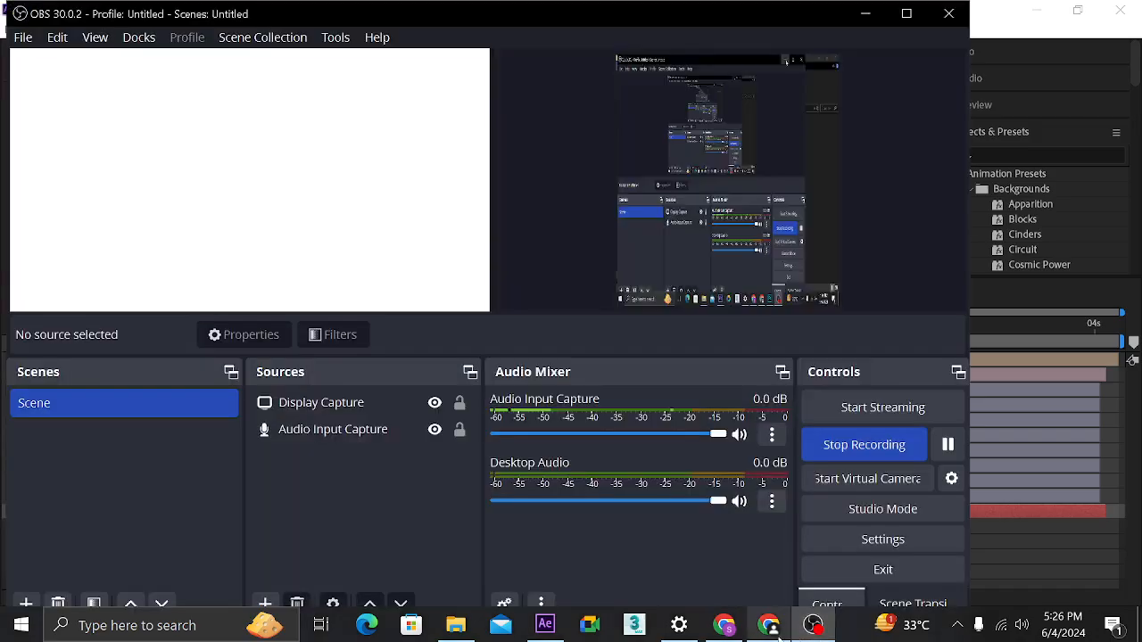